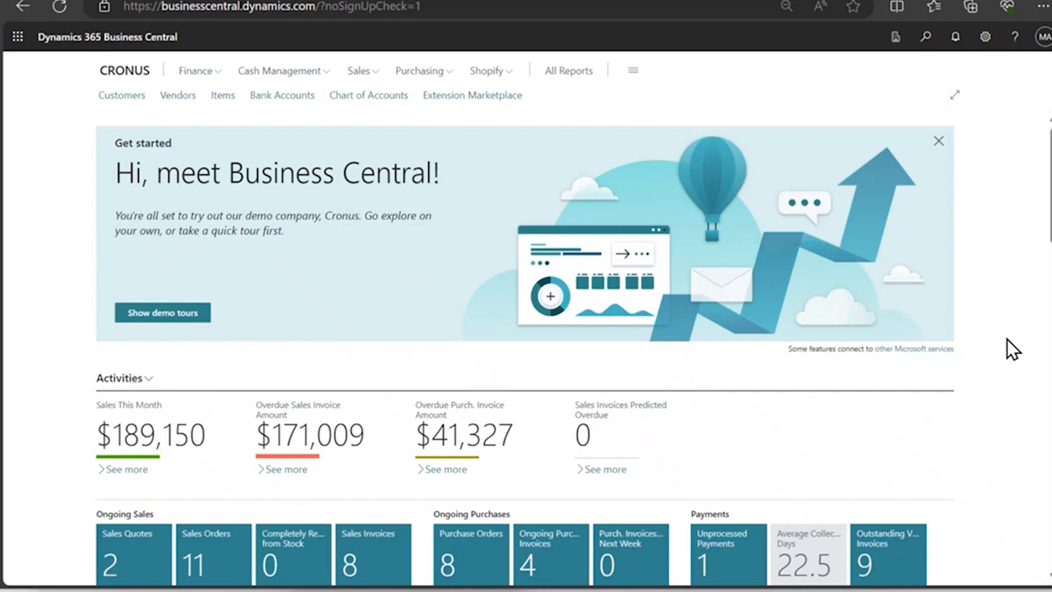
# Open the item card for the ATHENS Mobile Pedestal from the items list
pyautogui.press('F11')
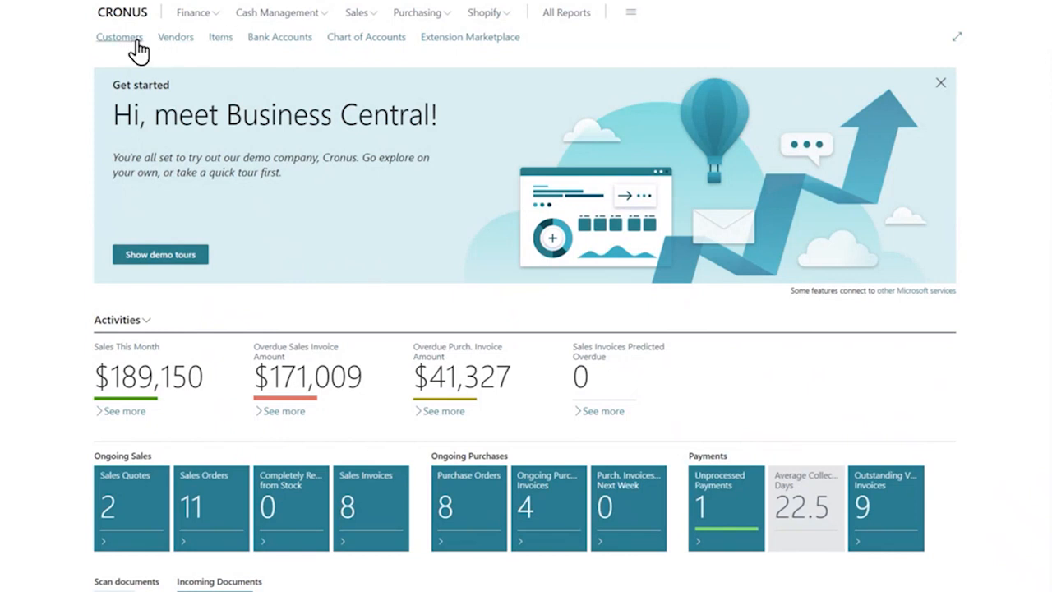
pyautogui.click(219, 39)
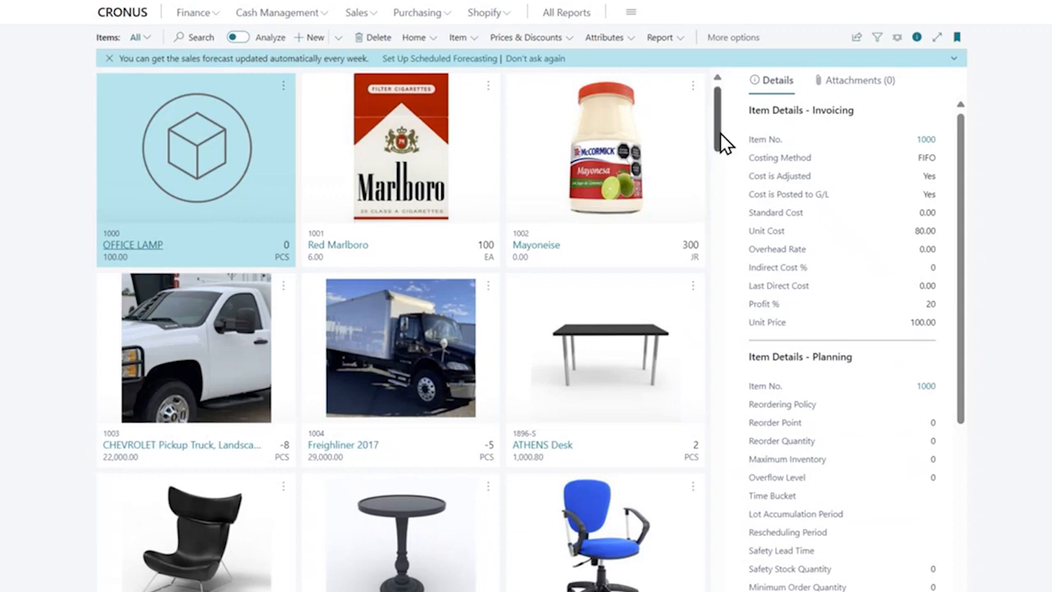
pyautogui.moveTo(721, 139); pyautogui.dragTo(719, 160)
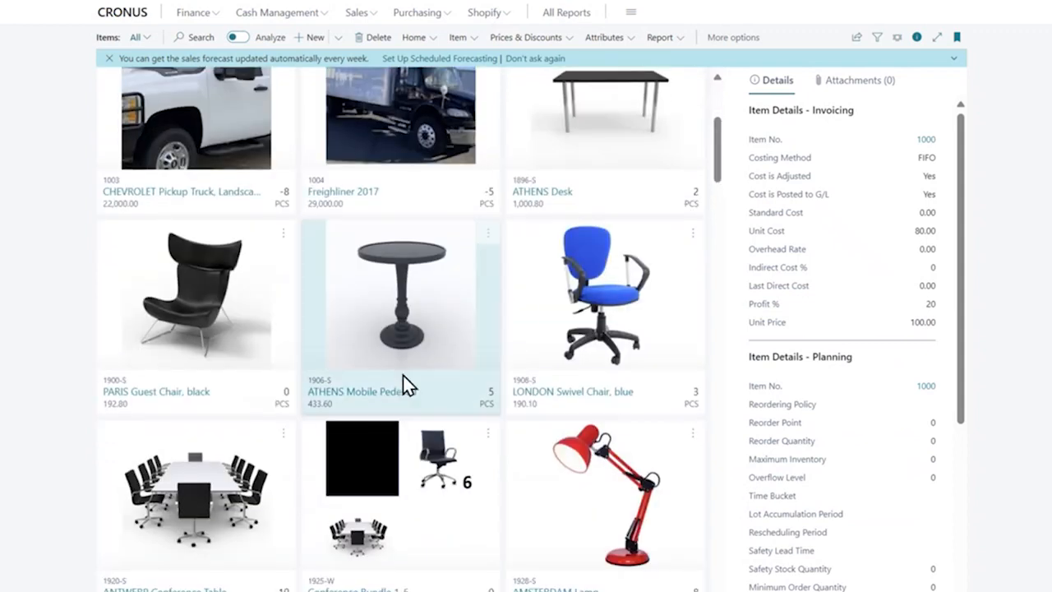
pyautogui.click(361, 404)
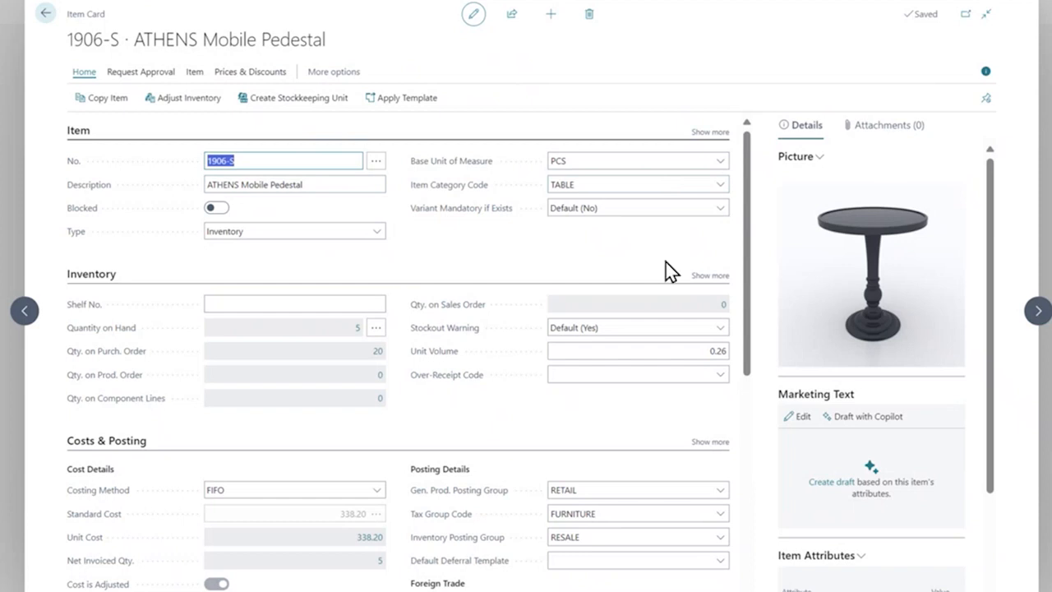
# View the pedestal's on-hand inventory by location and cancel the inventory adjustment
pyautogui.moveTo(748, 215)
pyautogui.mouseDown()
pyautogui.moveTo(752, 282)
pyautogui.moveTo(747, 235)
pyautogui.mouseUp()
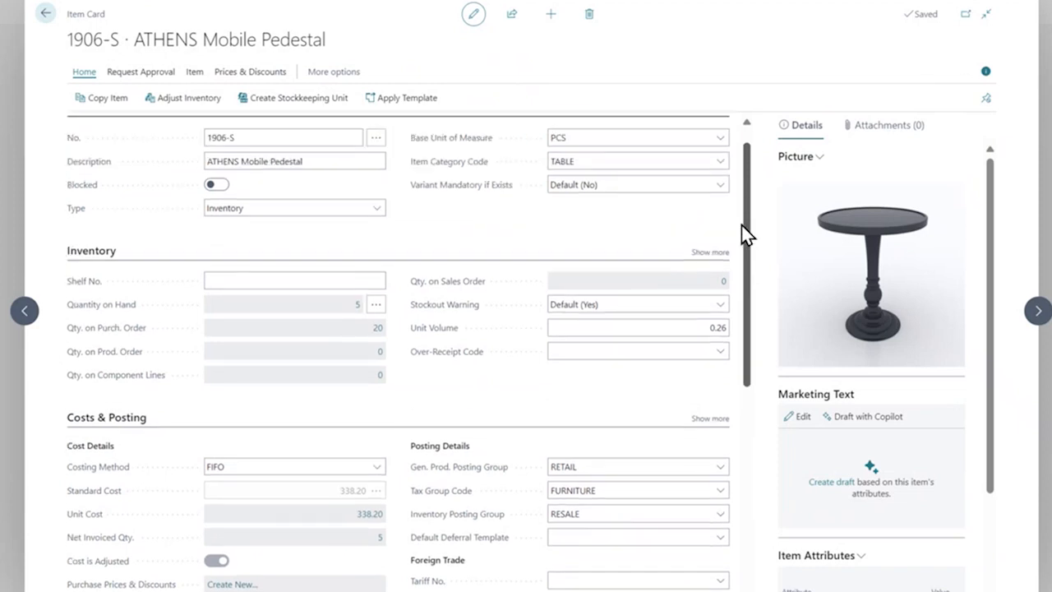
pyautogui.click(376, 311)
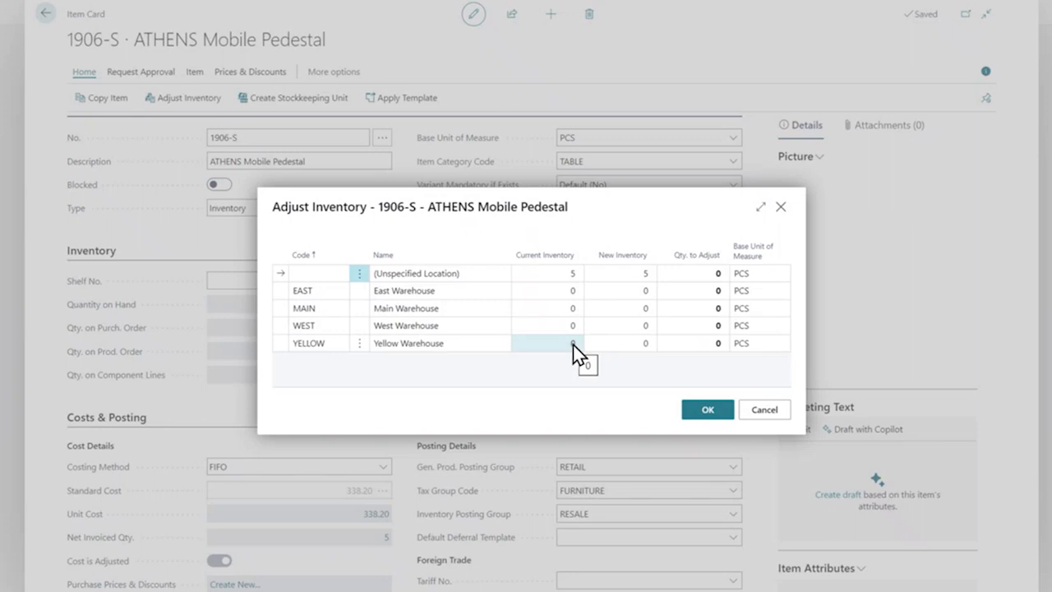
pyautogui.click(757, 407)
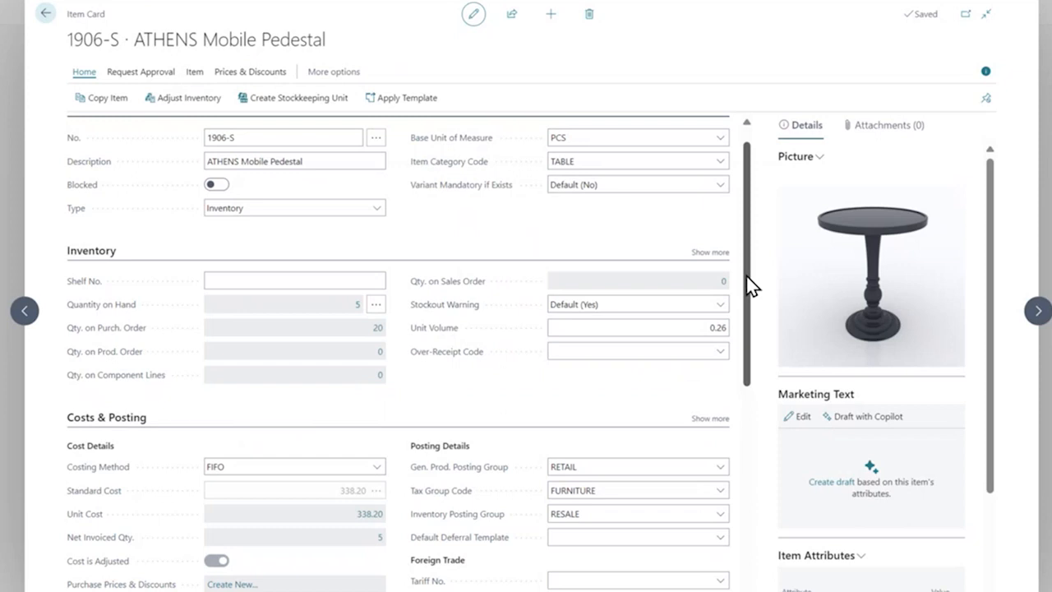
# Review the available Replenishment System options in the item's Replenishment section
pyautogui.moveTo(748, 287); pyautogui.dragTo(744, 472)
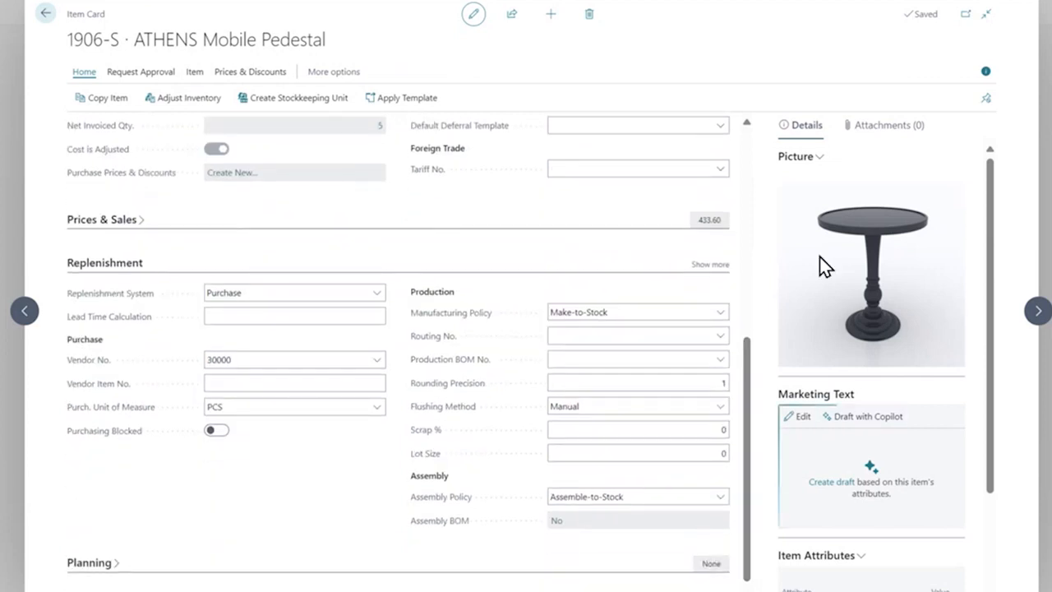
pyautogui.click(238, 381)
pyautogui.click(379, 298)
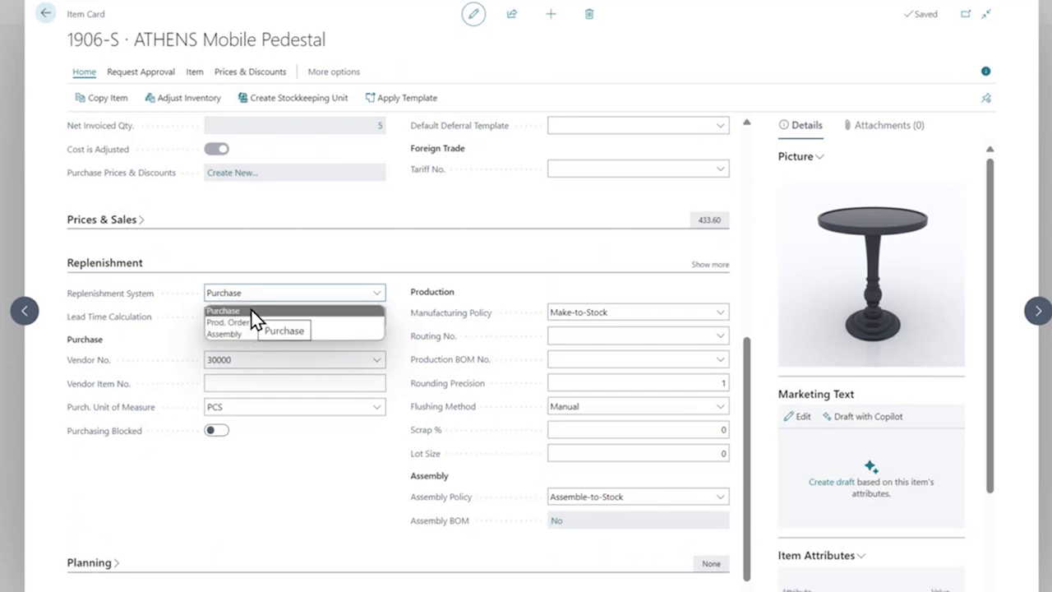
pyautogui.click(289, 253)
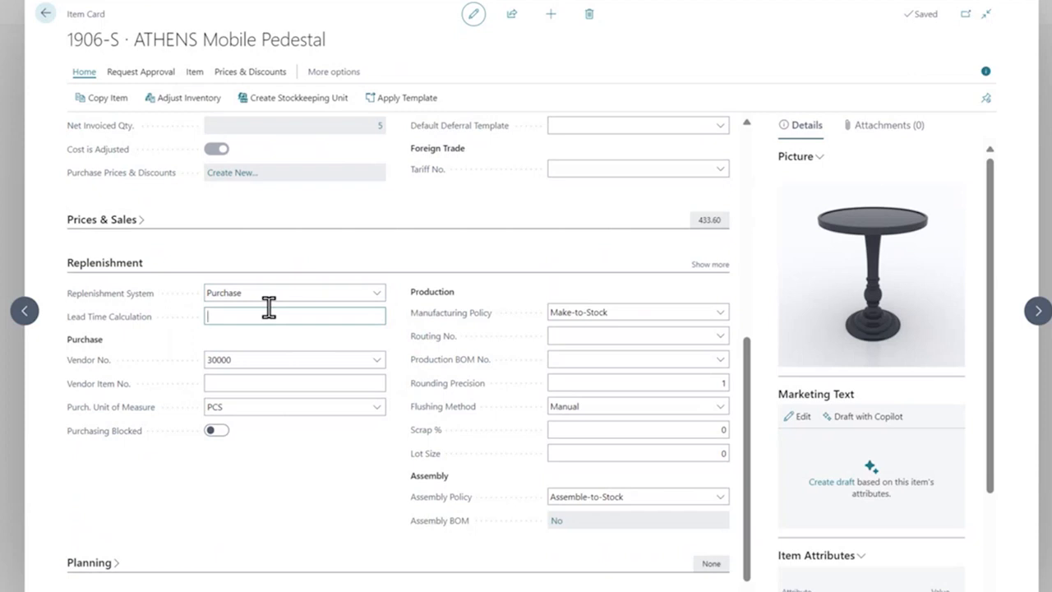
# Examine the item's Lead Time Calculation field and the vendors offered for Vendor No
pyautogui.click(252, 355)
pyautogui.click(268, 317)
pyautogui.click(382, 367)
pyautogui.click(378, 361)
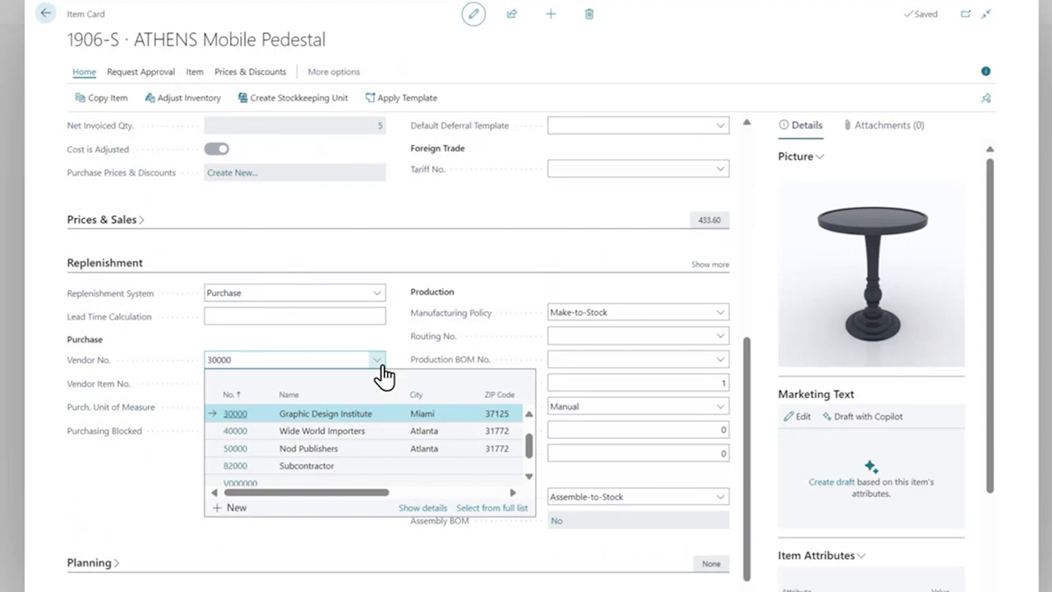
pyautogui.click(301, 316)
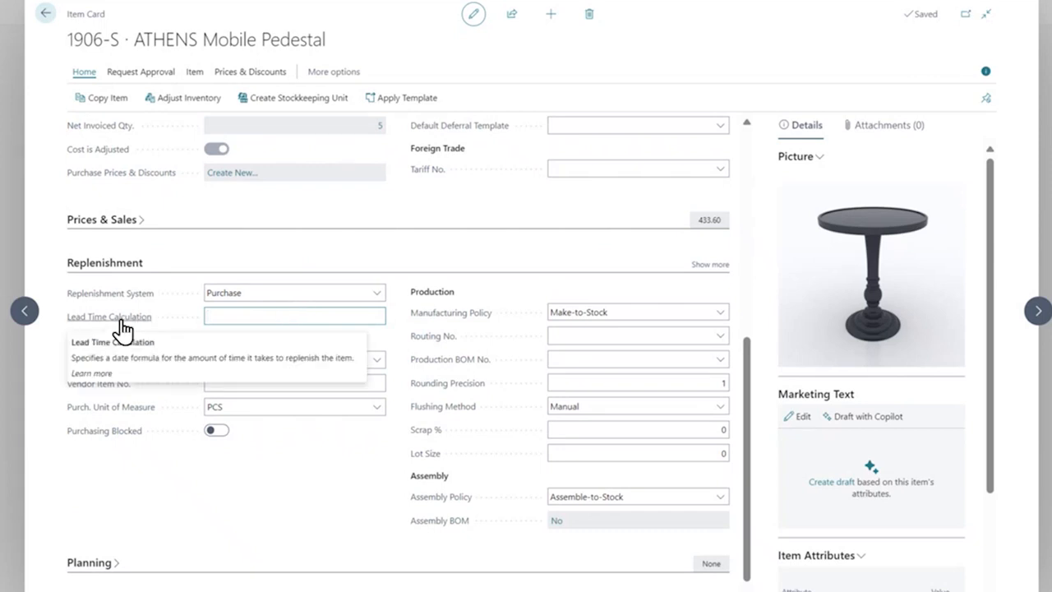
# Open the Graphic Design Institute vendor card from the full vendor list for the item's Vendor No
pyautogui.click(376, 362)
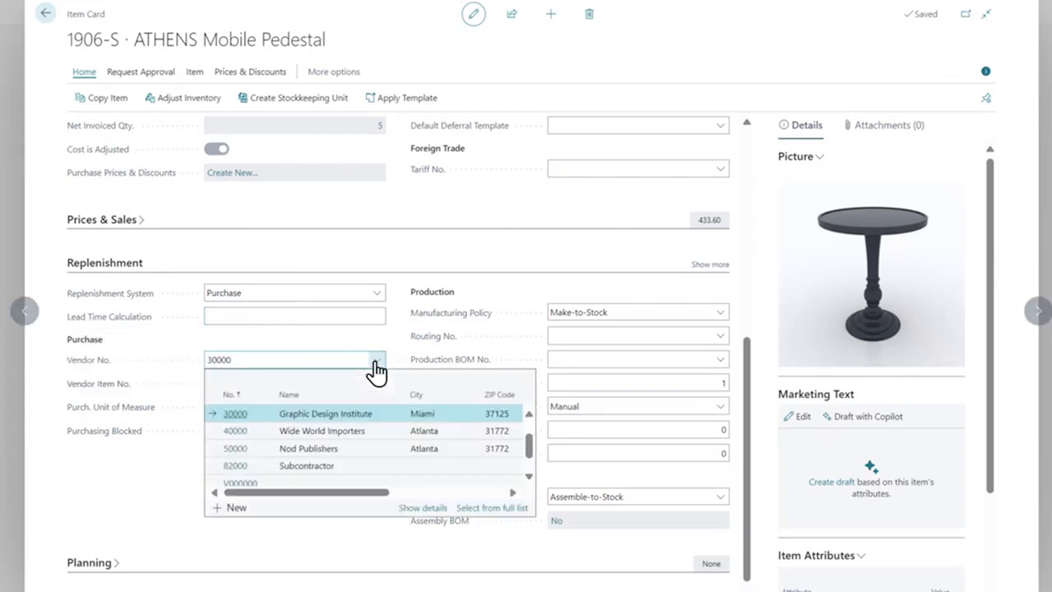
pyautogui.click(498, 505)
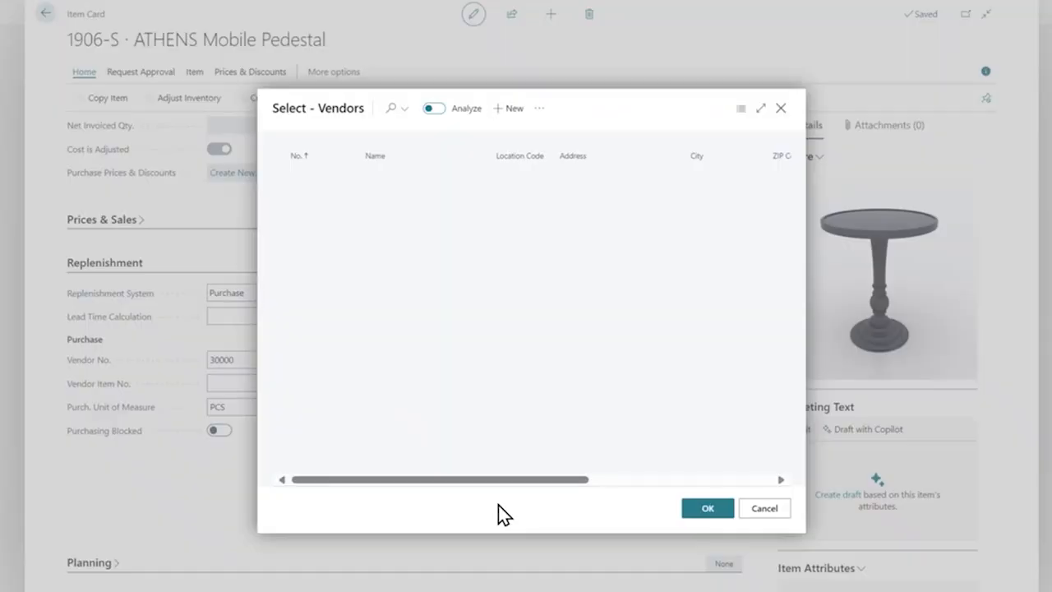
pyautogui.click(540, 109)
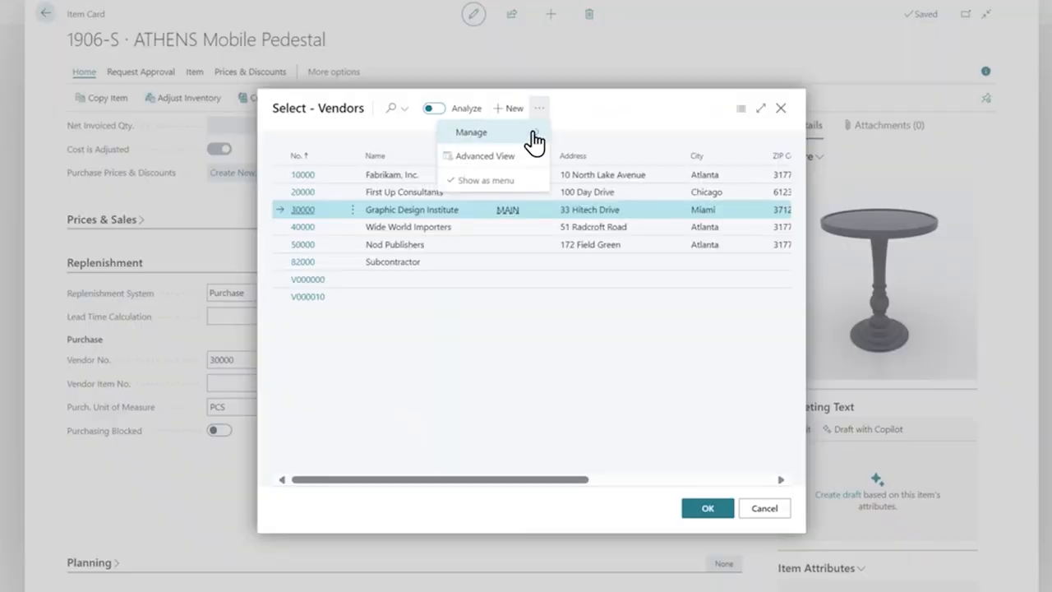
pyautogui.moveTo(533, 133)
pyautogui.click(570, 132)
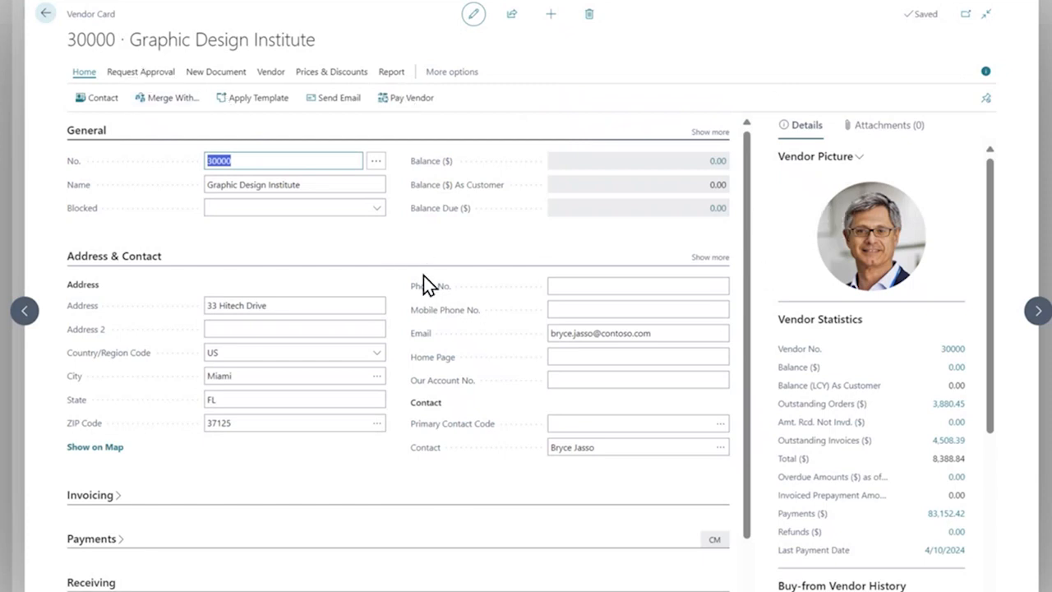
# Review the vendor's general, address and statistics details, and collapse the Address & Contact section
pyautogui.click(245, 375)
pyautogui.click(325, 185)
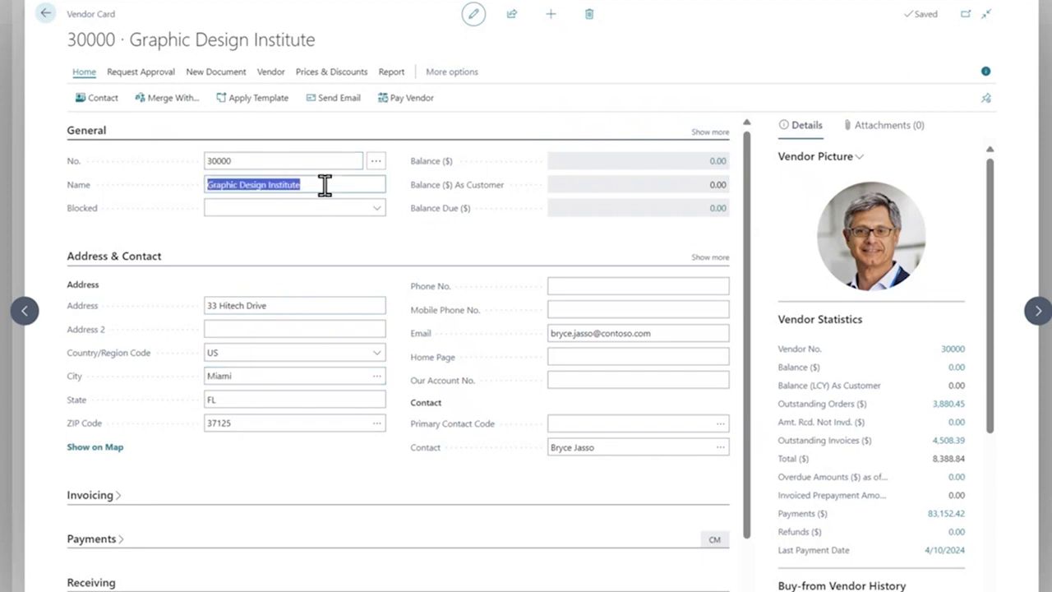
pyautogui.click(746, 223)
pyautogui.moveTo(750, 233); pyautogui.dragTo(751, 307)
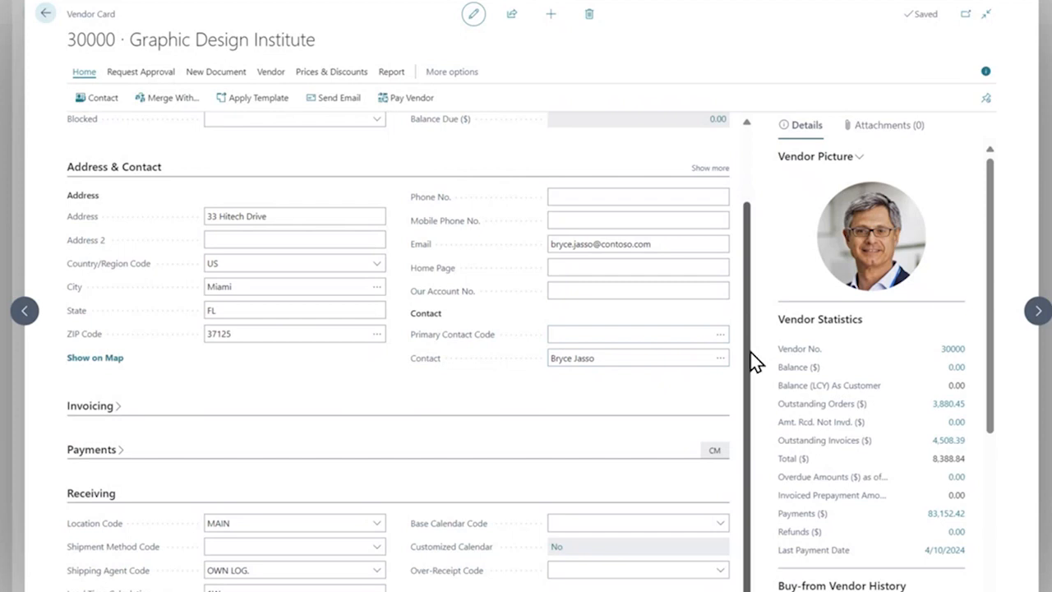
pyautogui.moveTo(989, 320); pyautogui.dragTo(1001, 369)
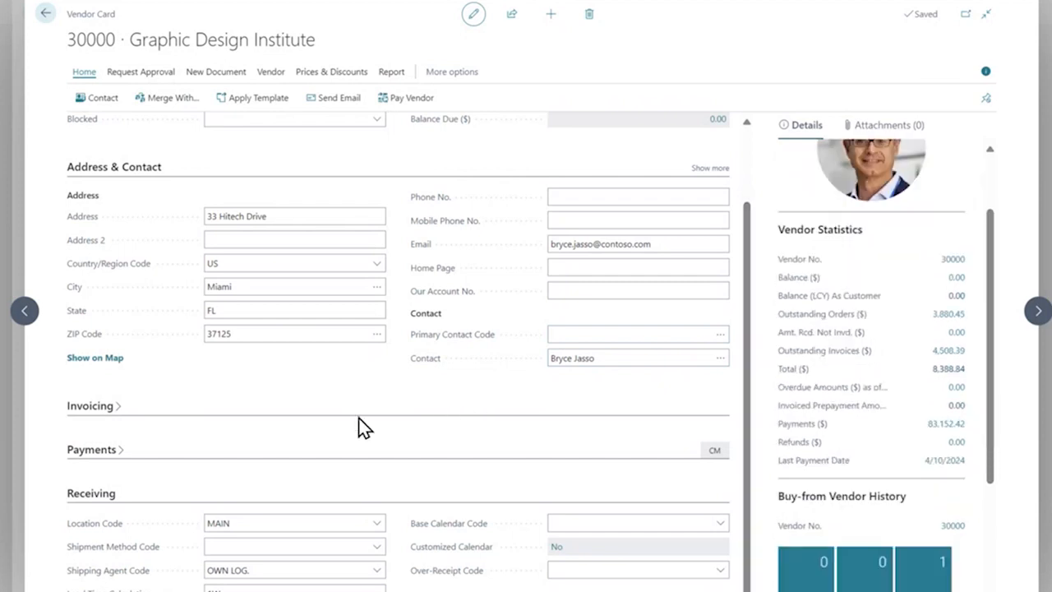
pyautogui.click(140, 169)
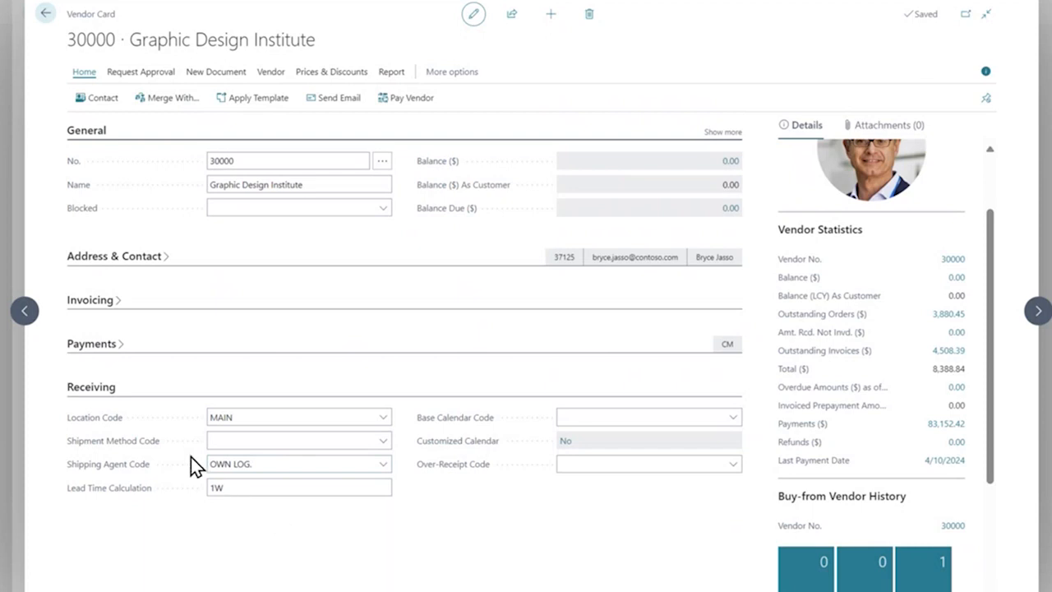
# Select MAIN as the vendor's Location Code in the Receiving section
pyautogui.moveTo(116, 424)
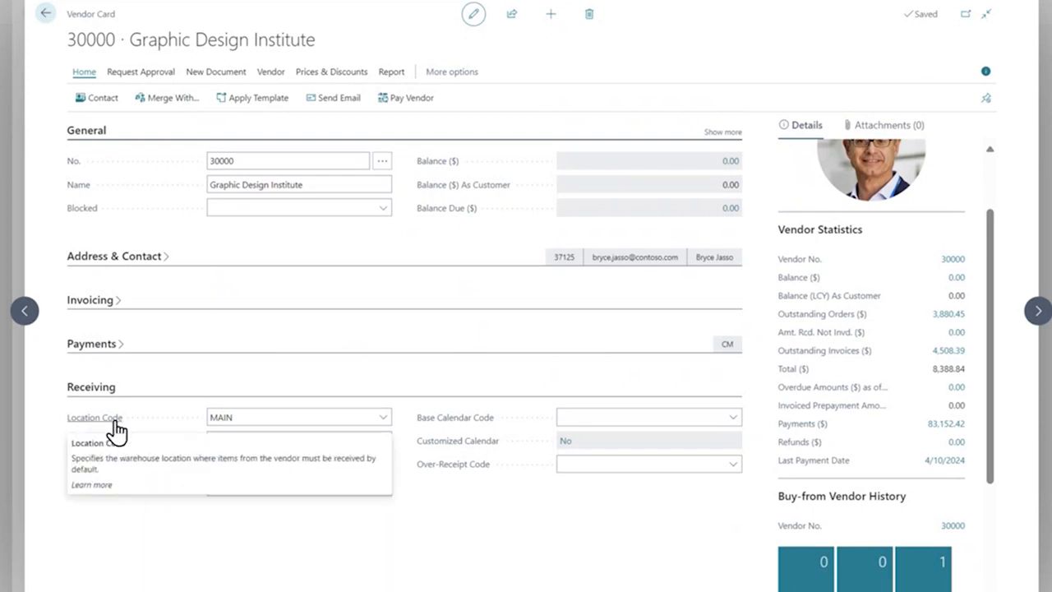
pyautogui.click(383, 423)
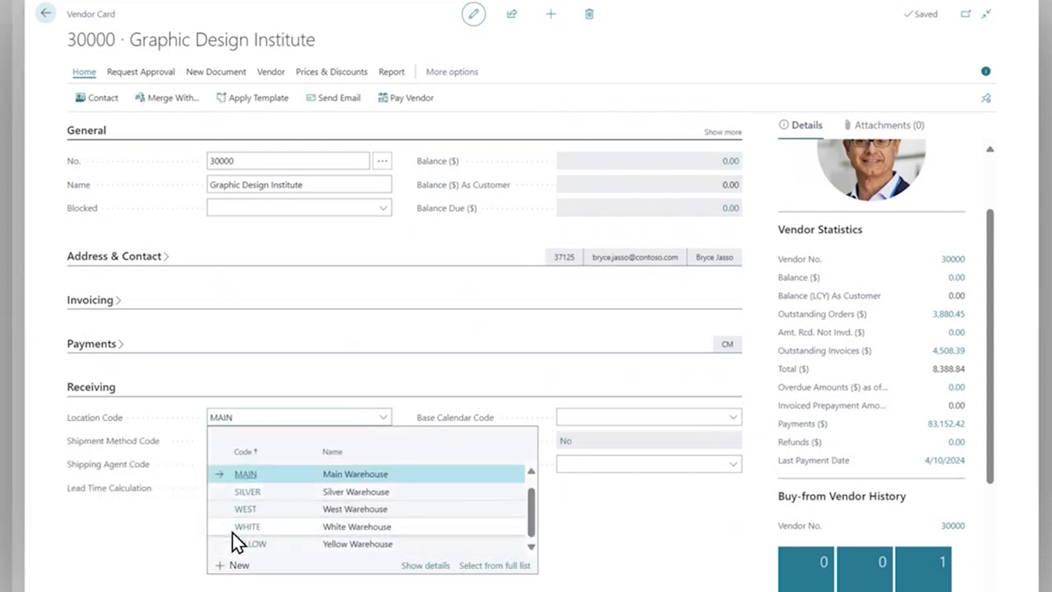
pyautogui.click(271, 474)
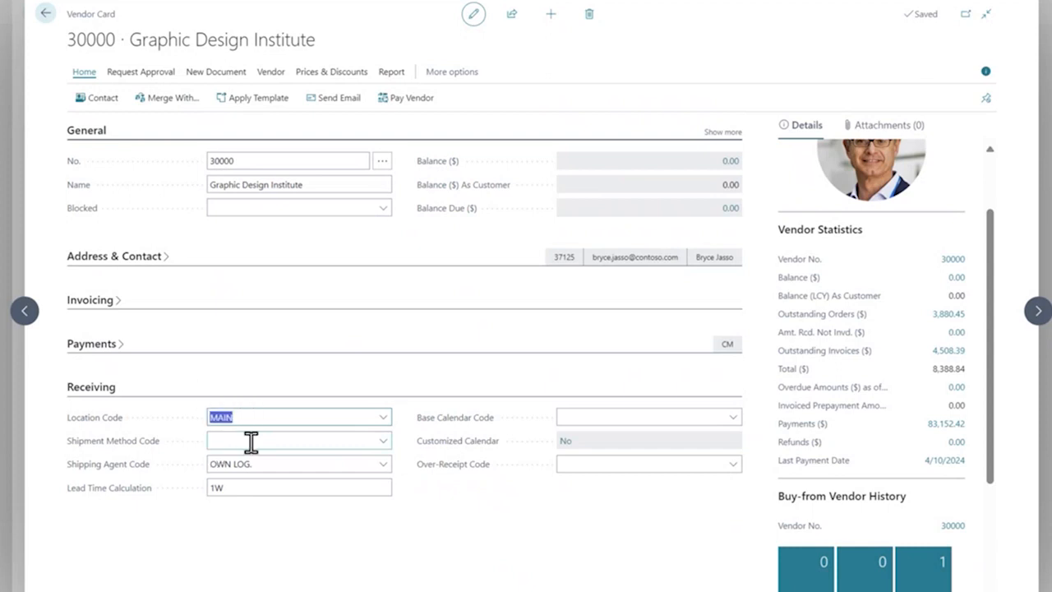
# Examine the vendor's Shipping Agent Code choices and the Lead Time Calculation field in the Receiving section
pyautogui.click(282, 466)
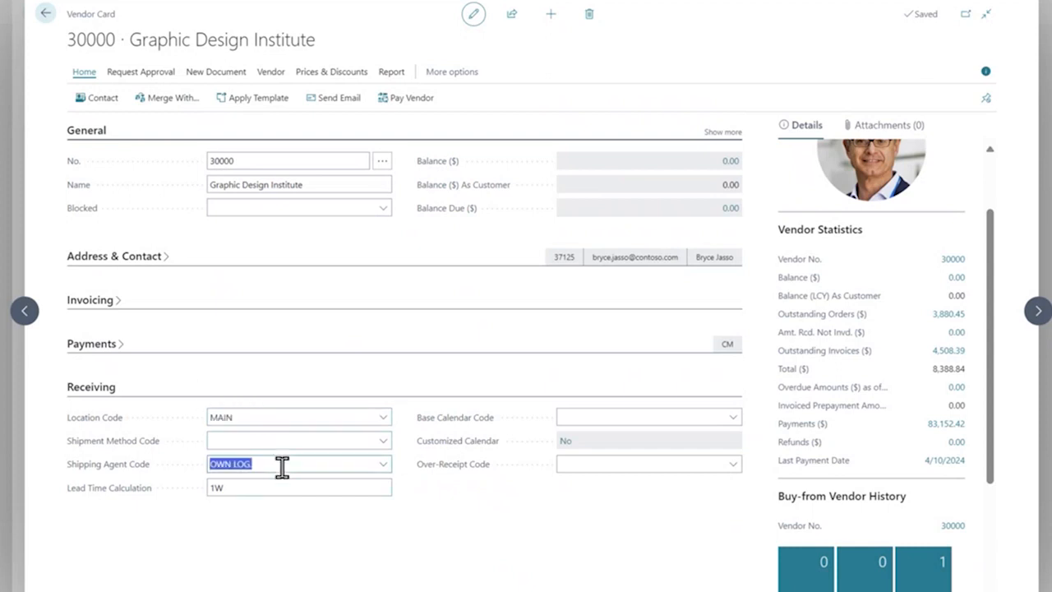
pyautogui.moveTo(137, 475)
pyautogui.click(383, 466)
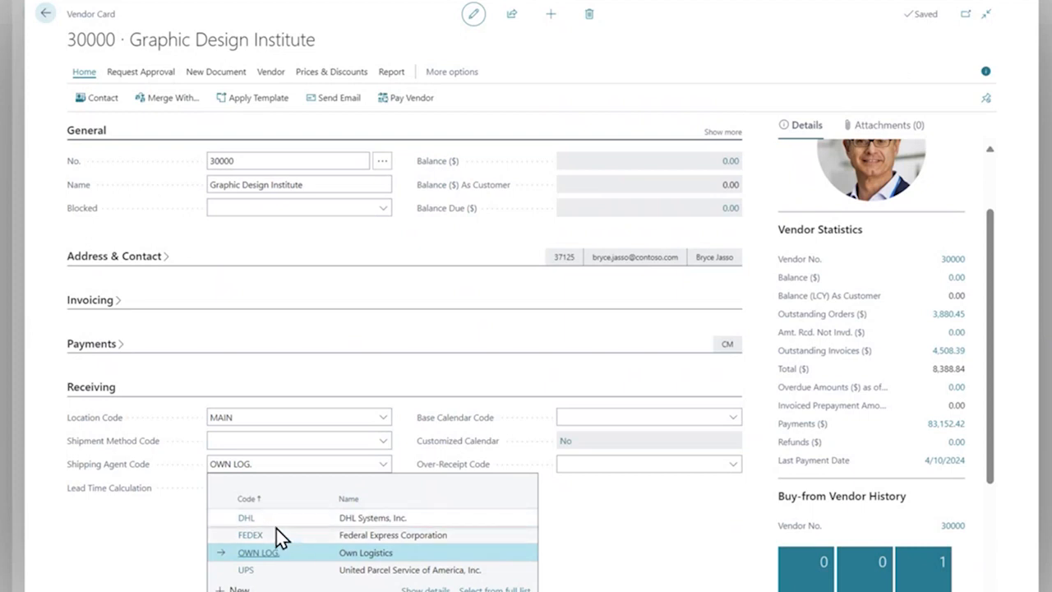
pyautogui.click(366, 394)
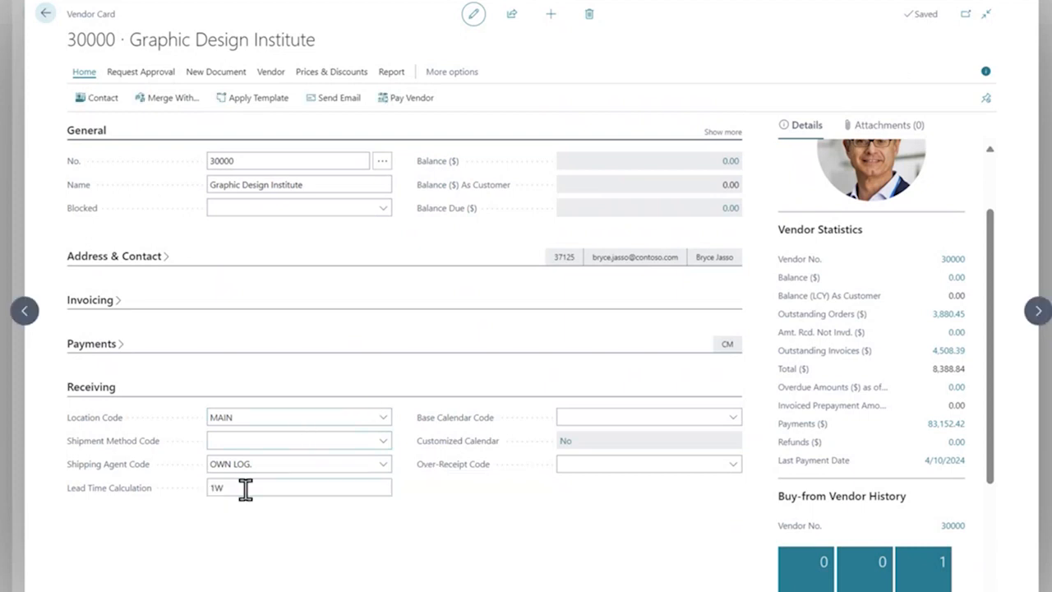
pyautogui.moveTo(137, 500)
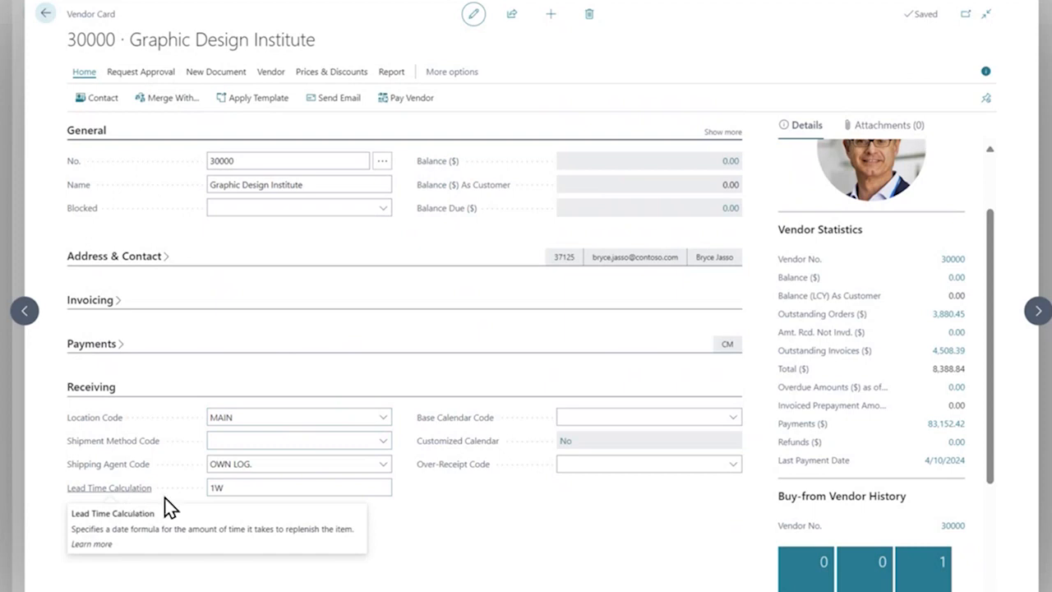
pyautogui.click(236, 488)
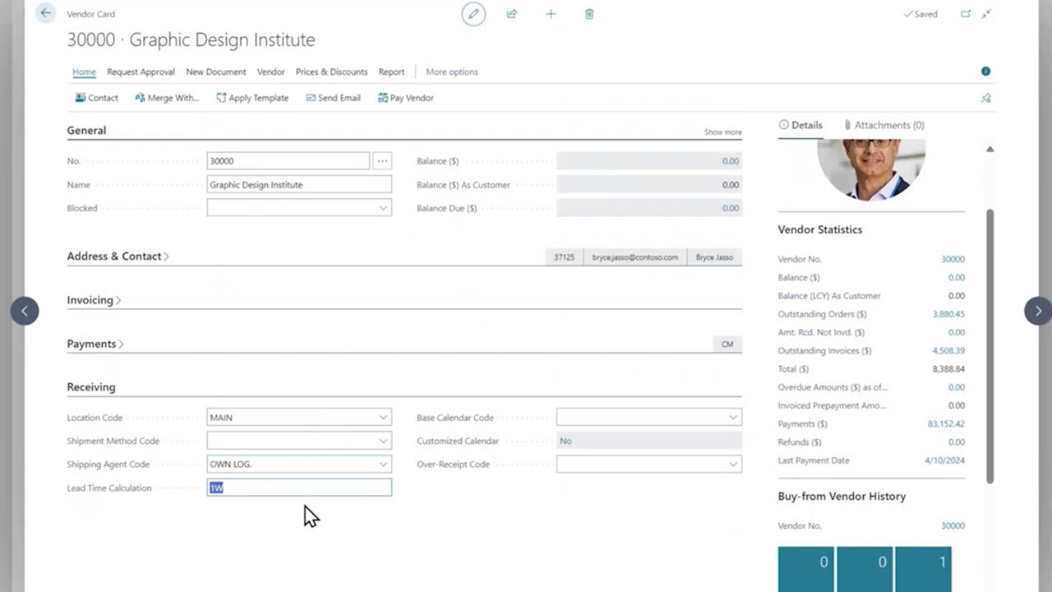
# Open the BASE calendar card from the full base calendar list for the vendor's Base Calendar Code
pyautogui.click(586, 416)
pyautogui.moveTo(477, 433)
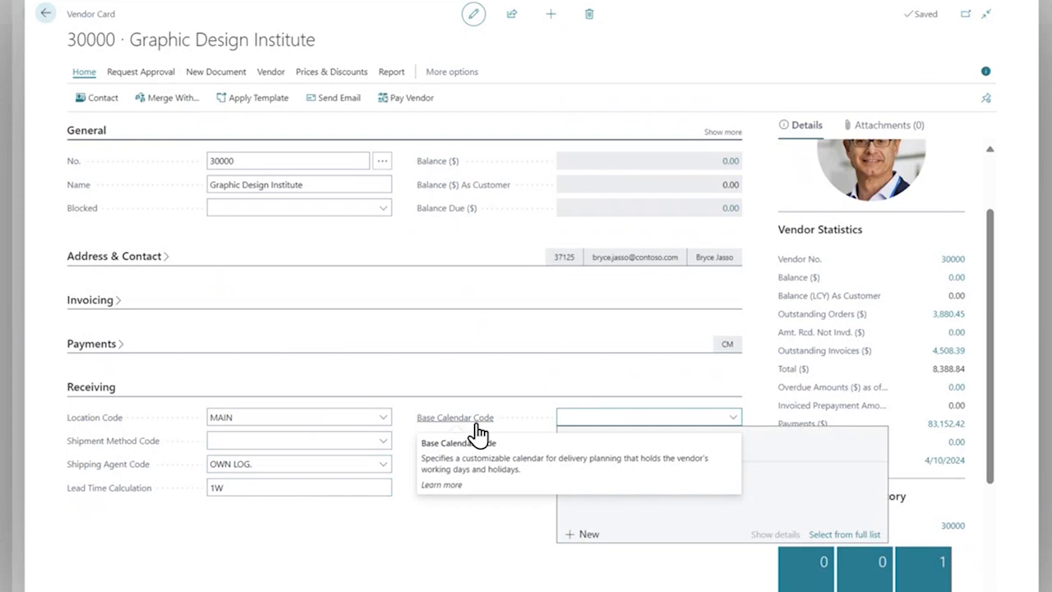
pyautogui.click(829, 533)
pyautogui.click(578, 108)
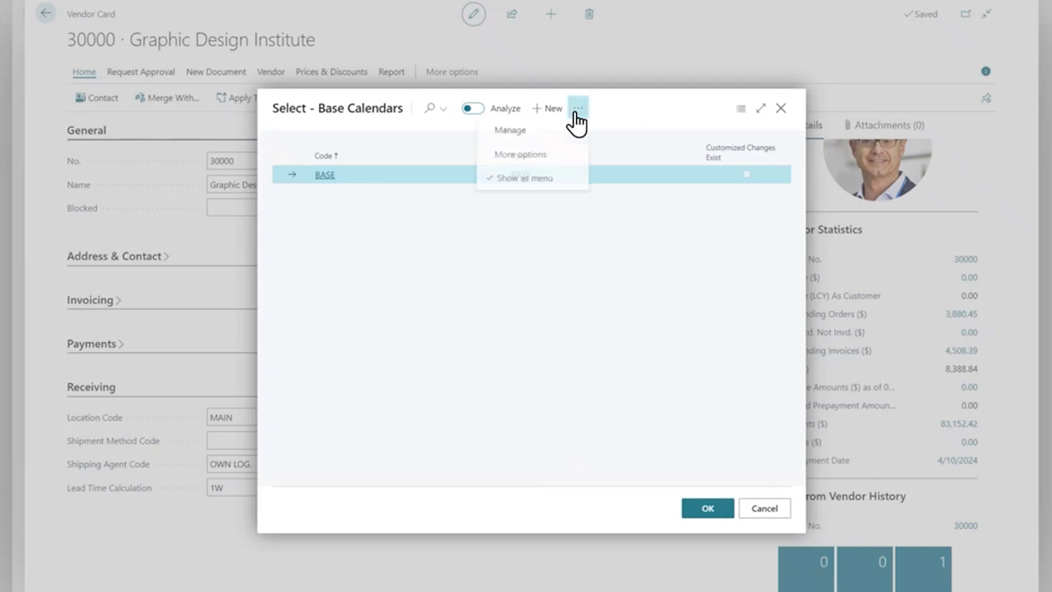
pyautogui.moveTo(573, 139)
pyautogui.click(624, 131)
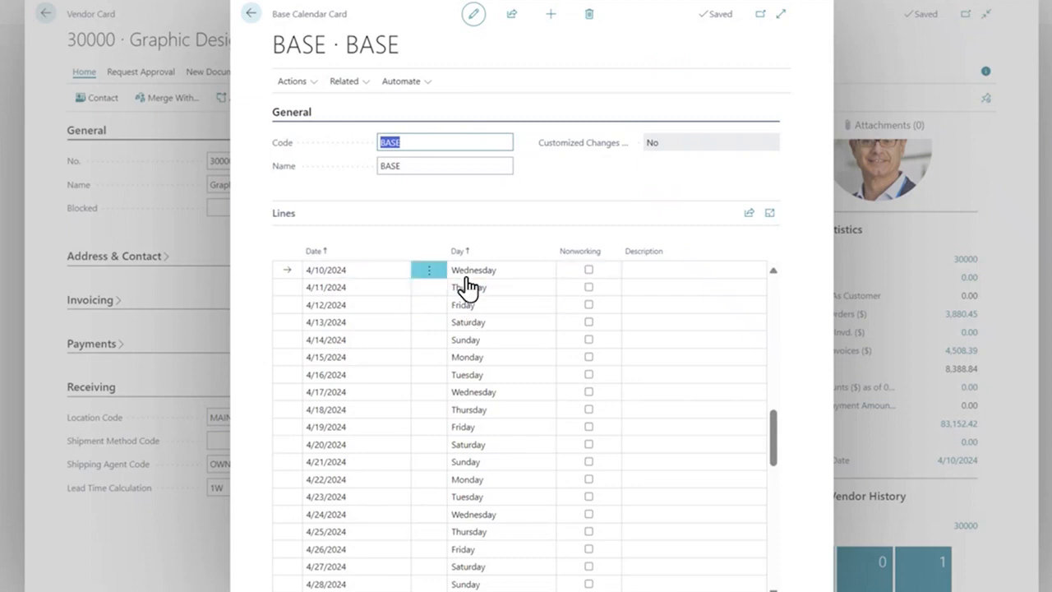
# Mark Sunday 4/14/2024 as a nonworking day in the BASE calendar
pyautogui.click(589, 343)
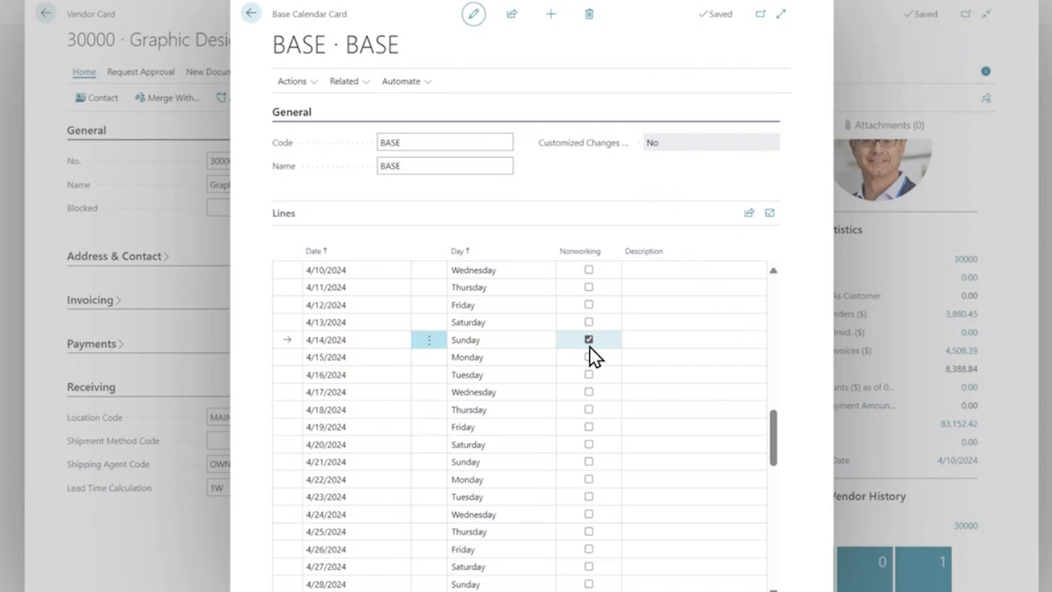
pyautogui.click(639, 337)
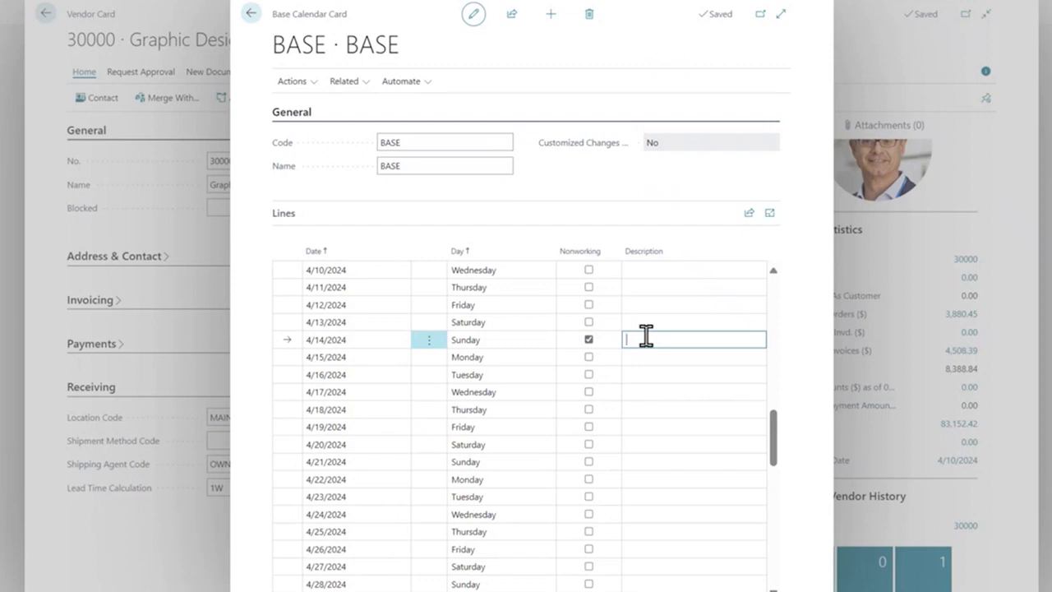
pyautogui.click(616, 258)
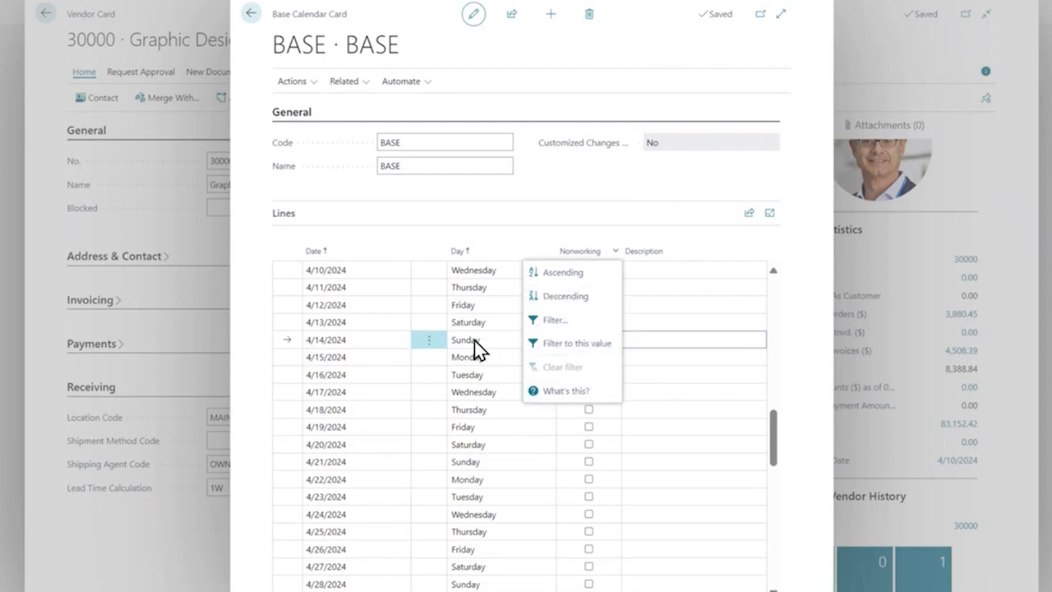
pyautogui.click(551, 345)
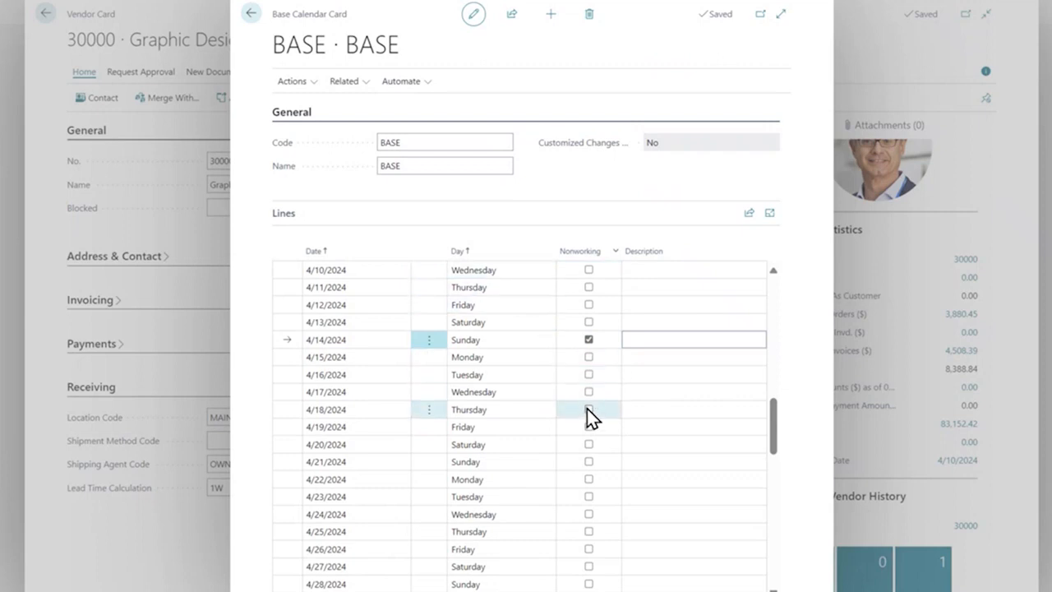
# Mark Sundays 4/21/2024 and 4/28/2024 as nonworking days in the BASE calendar
pyautogui.click(589, 462)
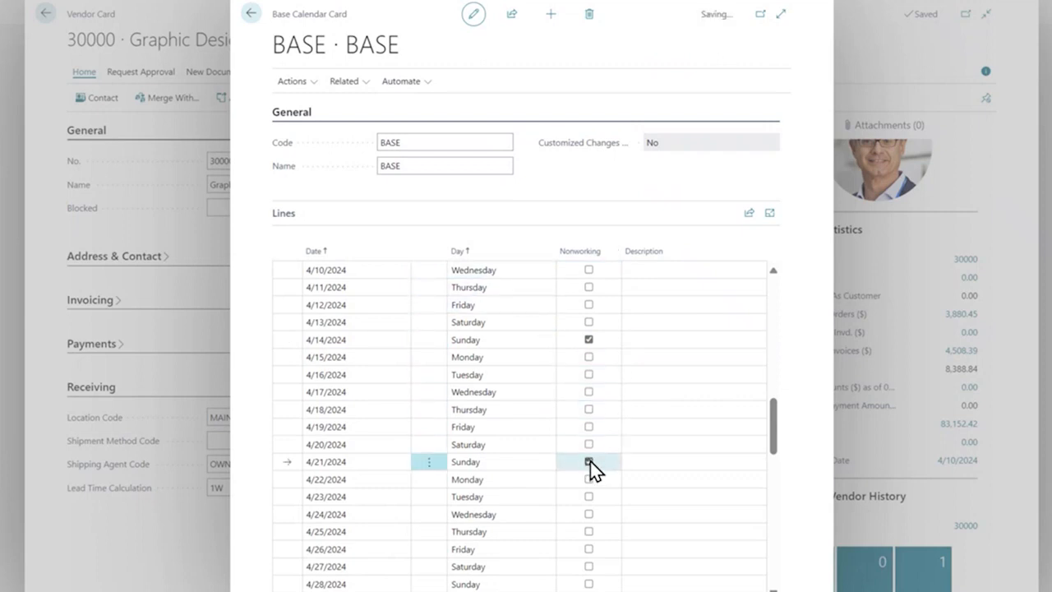
pyautogui.click(589, 584)
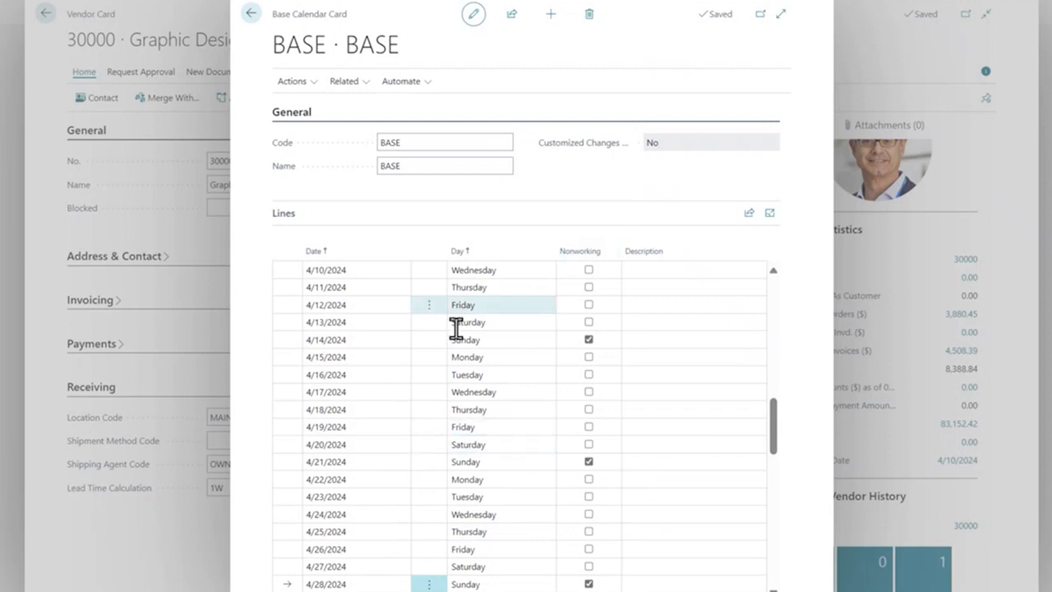
pyautogui.click(289, 84)
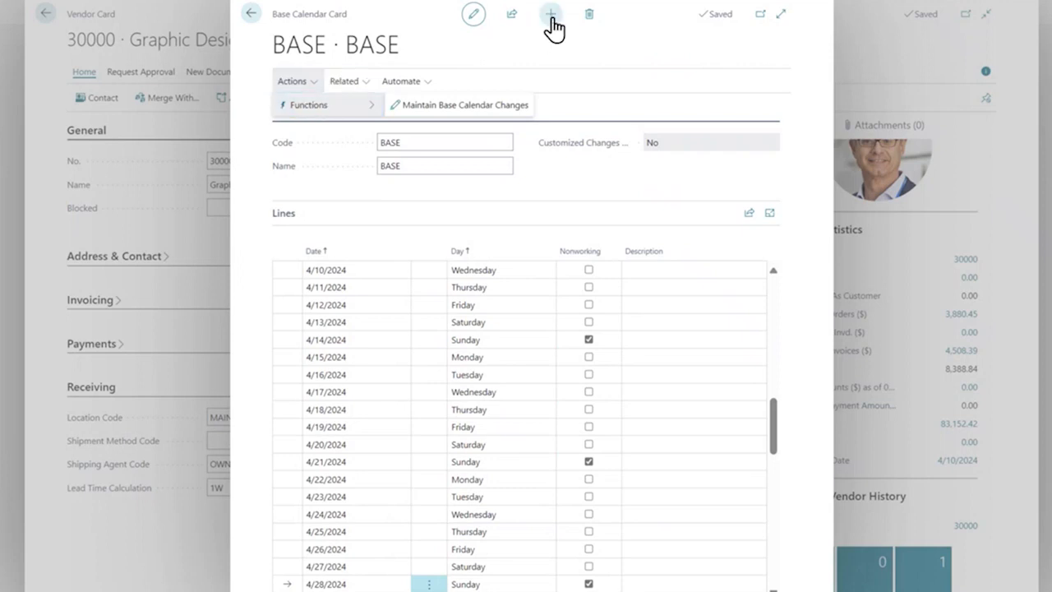
pyautogui.click(578, 62)
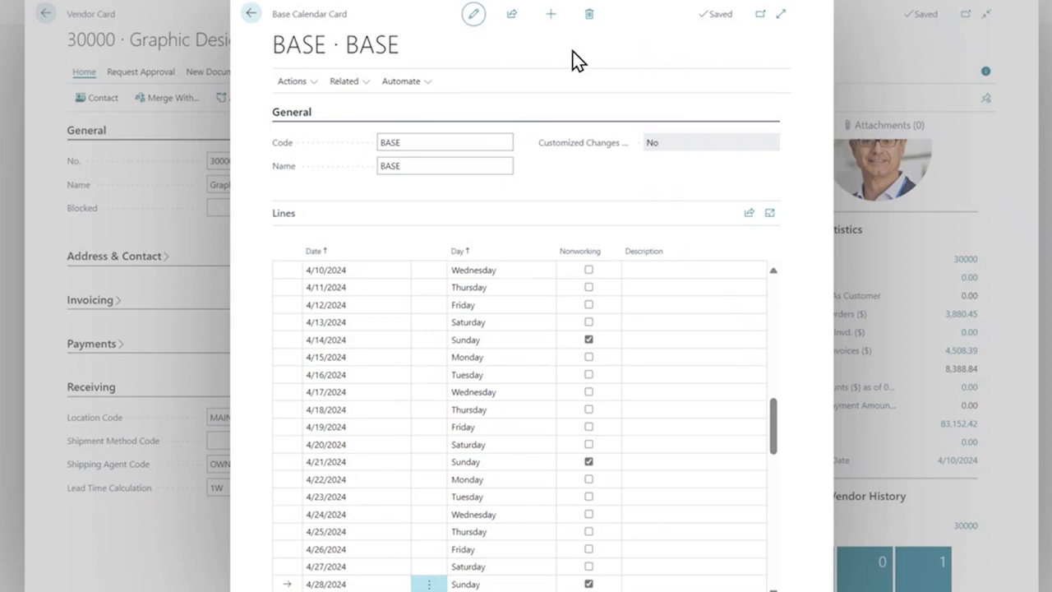
# Create a new base calendar with the code GRAPHICAL and the name VEDNOR CALENDAR
pyautogui.click(553, 27)
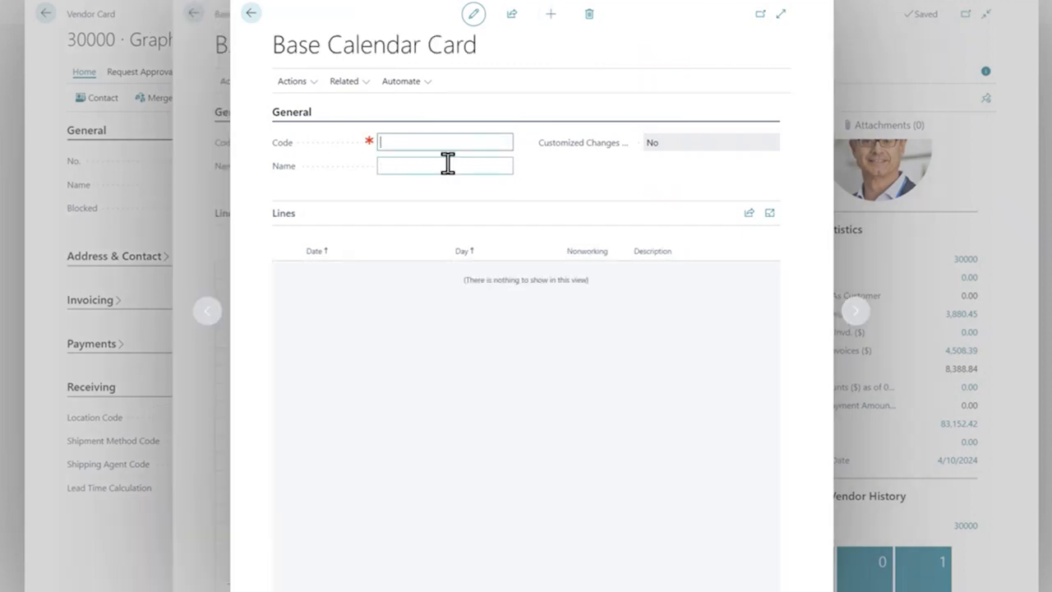
pyautogui.write('GRAPHICAL')
pyautogui.click(447, 164)
pyautogui.write('VEDNOR CALEN')
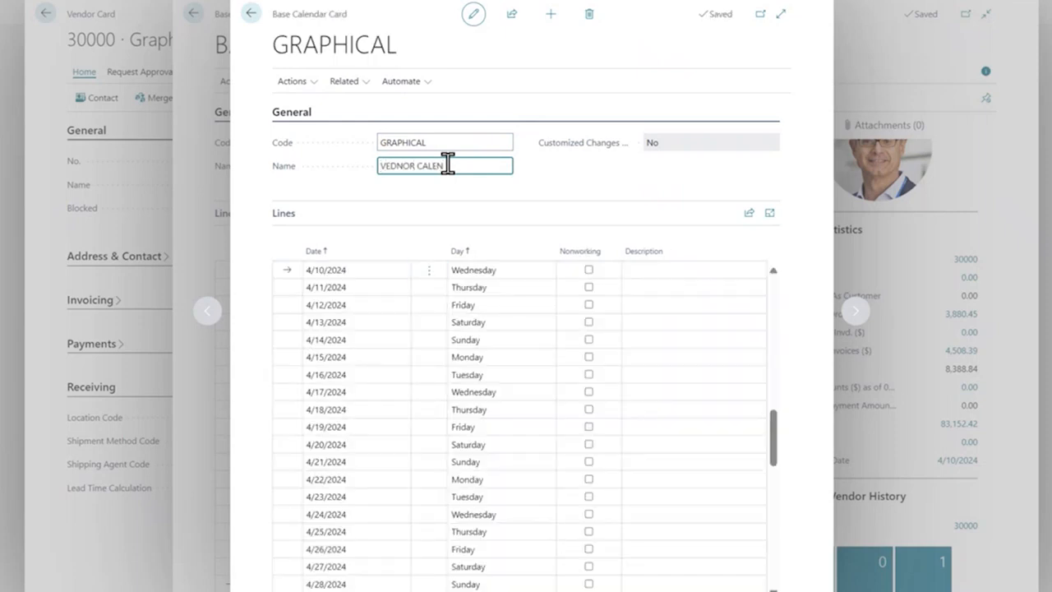
pyautogui.write('DAR')
pyautogui.press('Tab')
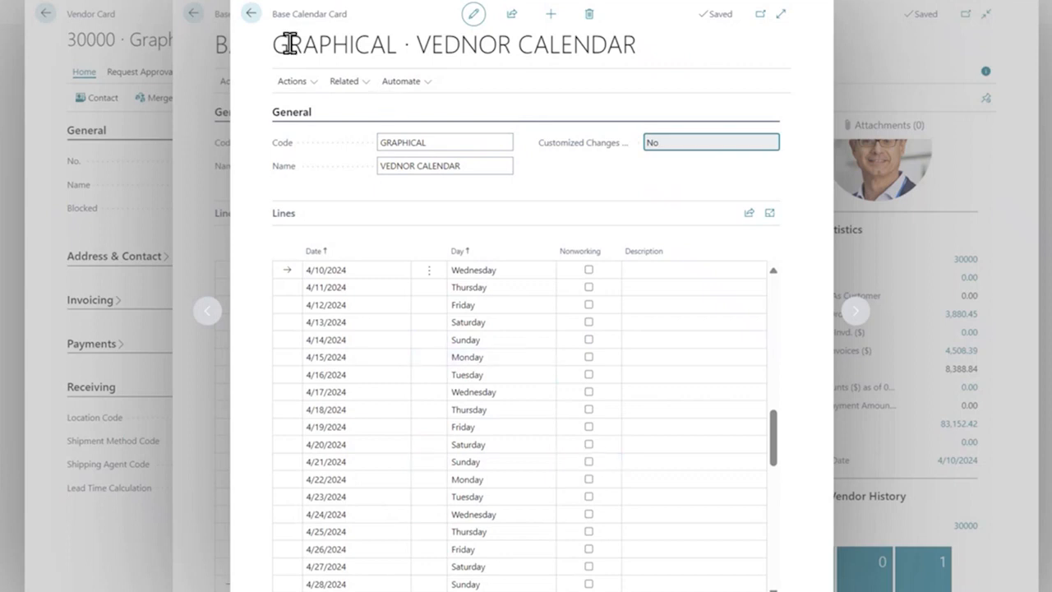
# Return to the base calendar list and assign the GRAPHICAL calendar as the vendor's Base Calendar Code
pyautogui.click(254, 20)
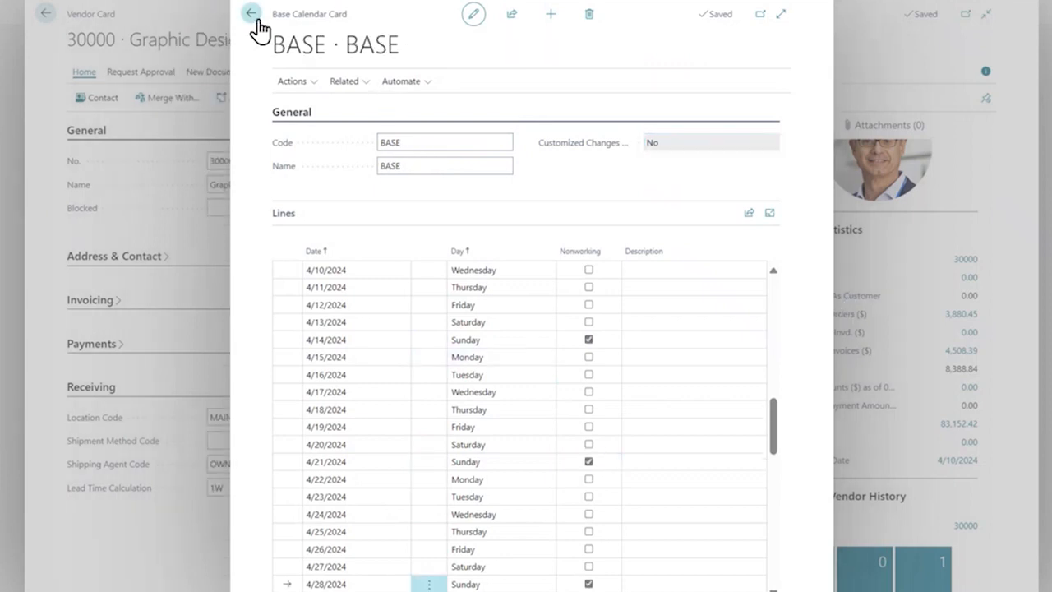
pyautogui.click(257, 19)
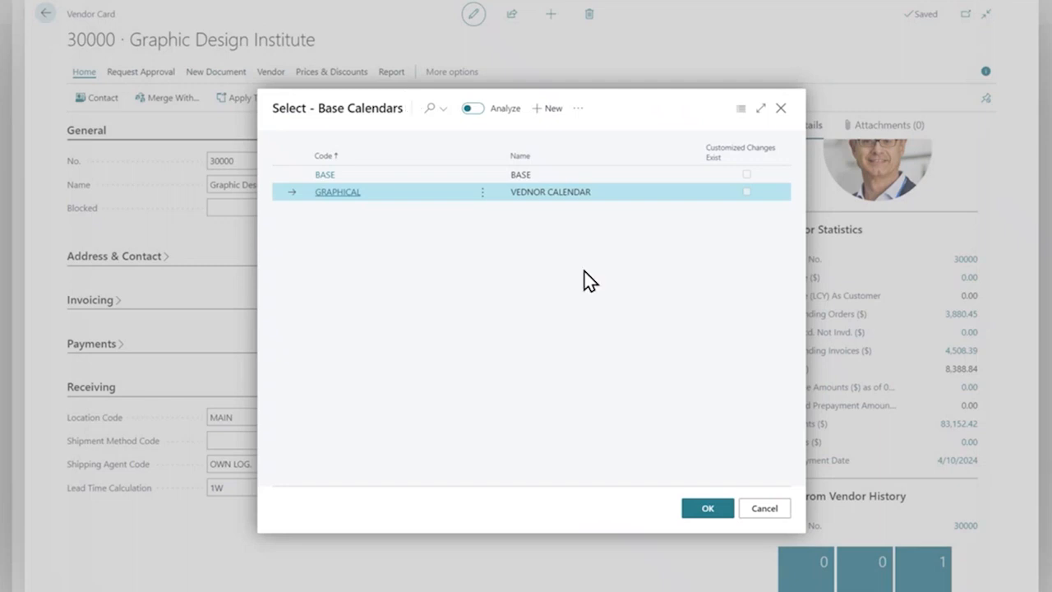
pyautogui.click(414, 175)
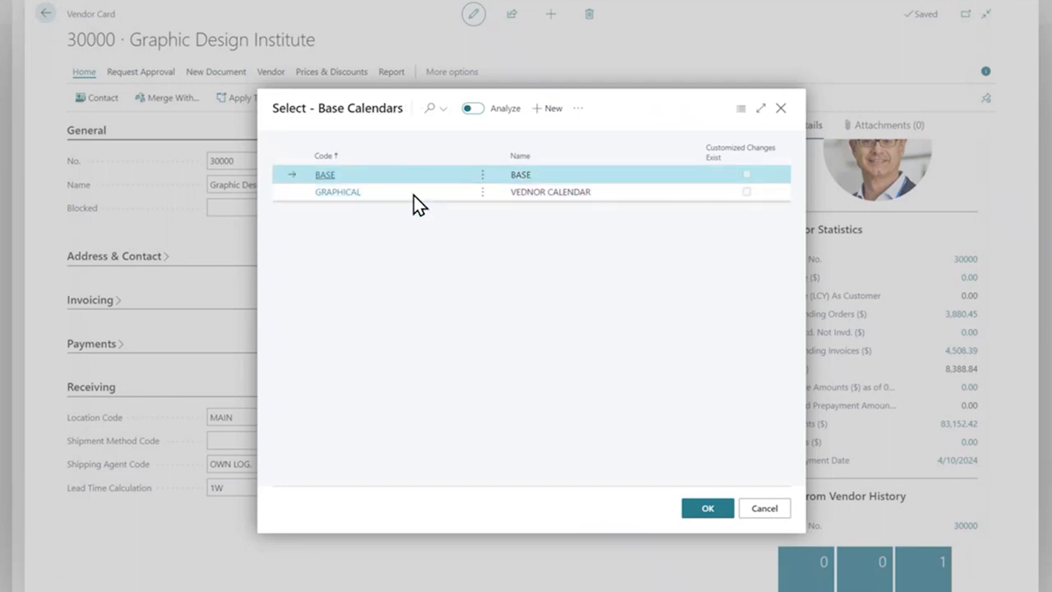
pyautogui.click(413, 195)
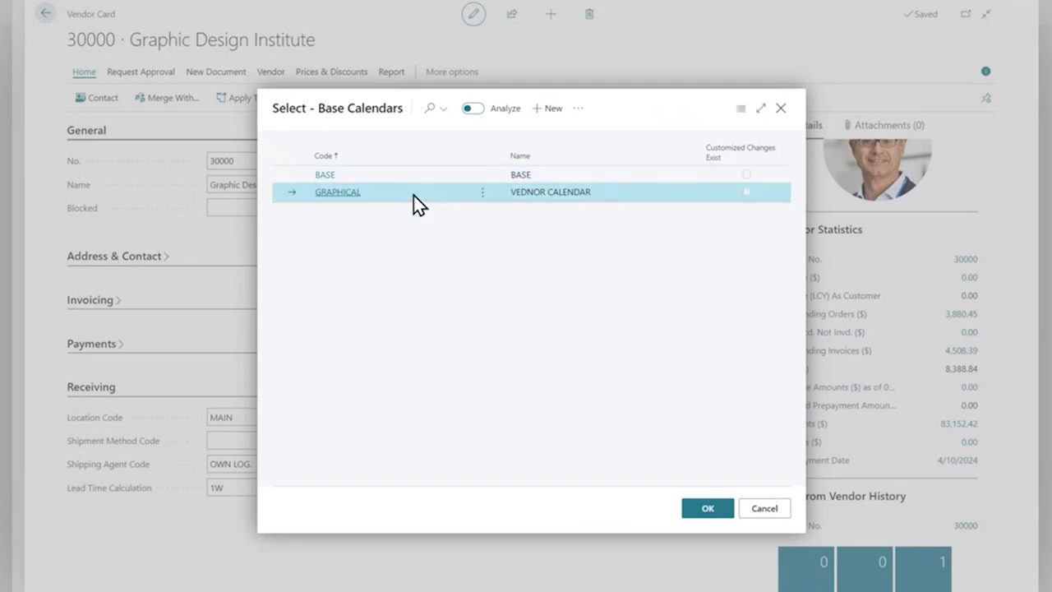
pyautogui.click(693, 509)
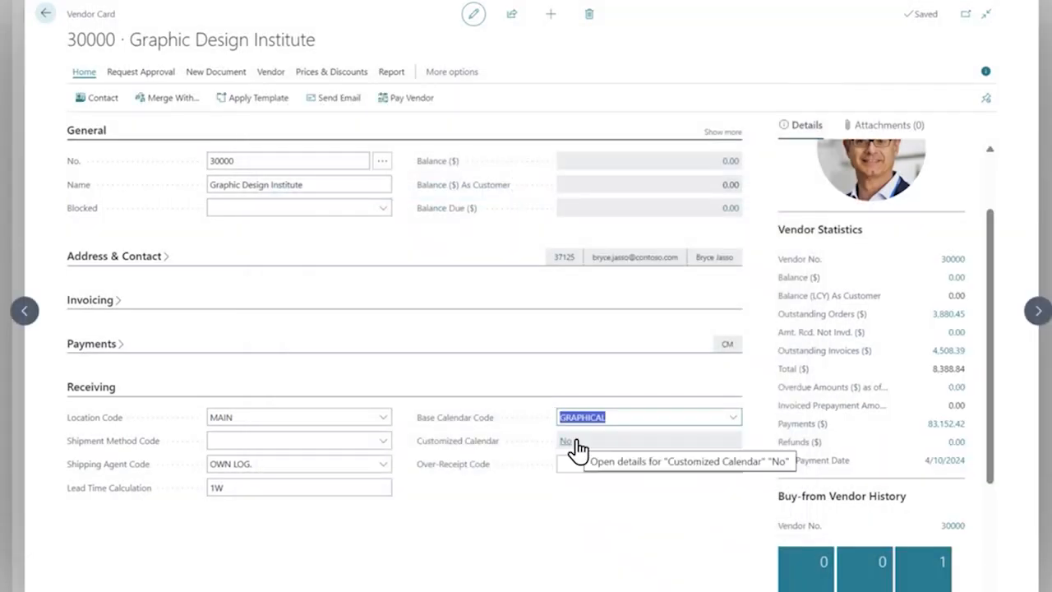
# Set the vendor's Over-Receipt Code to OVERRCPT10 and review the Shipping Agent Code and Lead Time Calculation fields
pyautogui.click(696, 462)
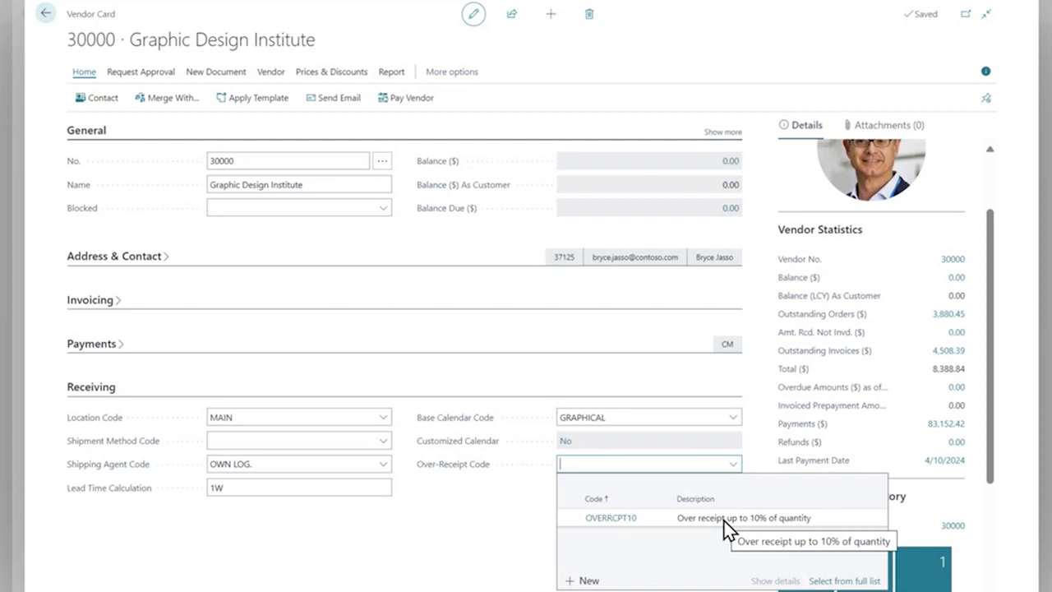
pyautogui.click(646, 519)
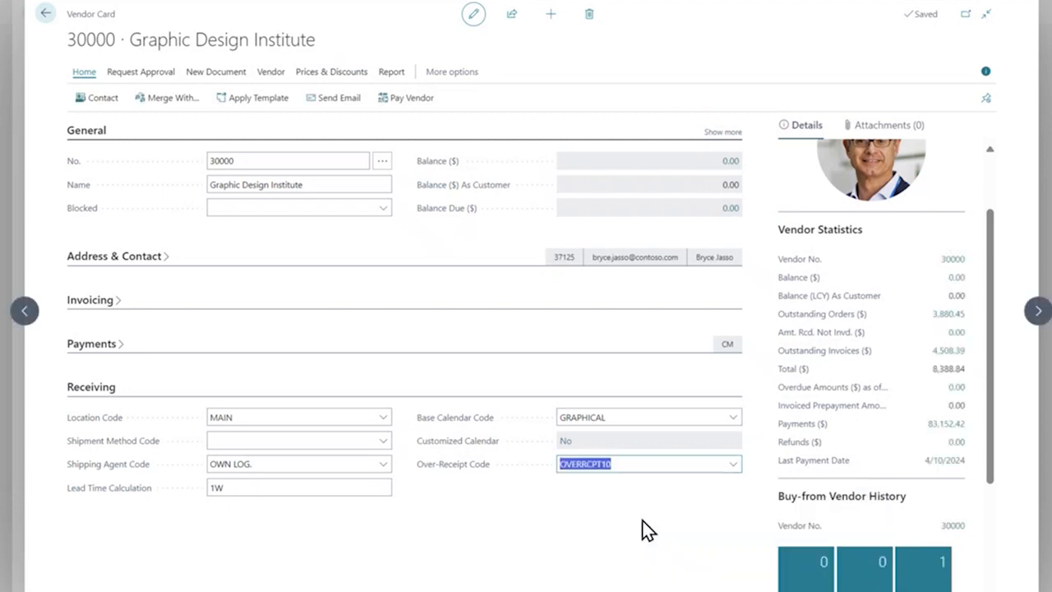
pyautogui.click(262, 464)
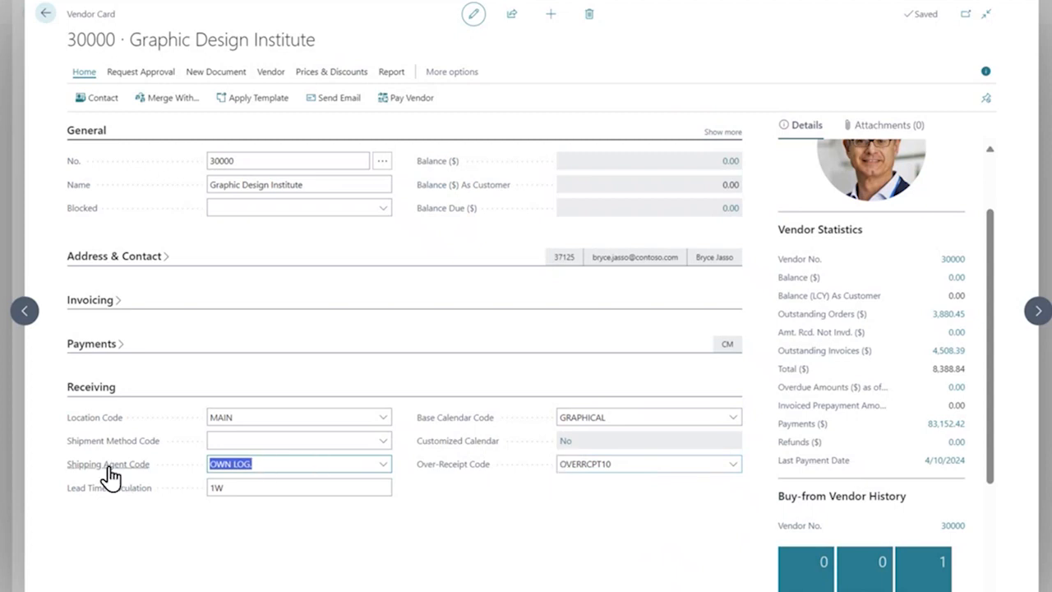
pyautogui.moveTo(120, 501)
# Return to the item card, cancelling the vendor selection, and examine the Lead Time Calculation field under Replenishment
pyautogui.click(43, 15)
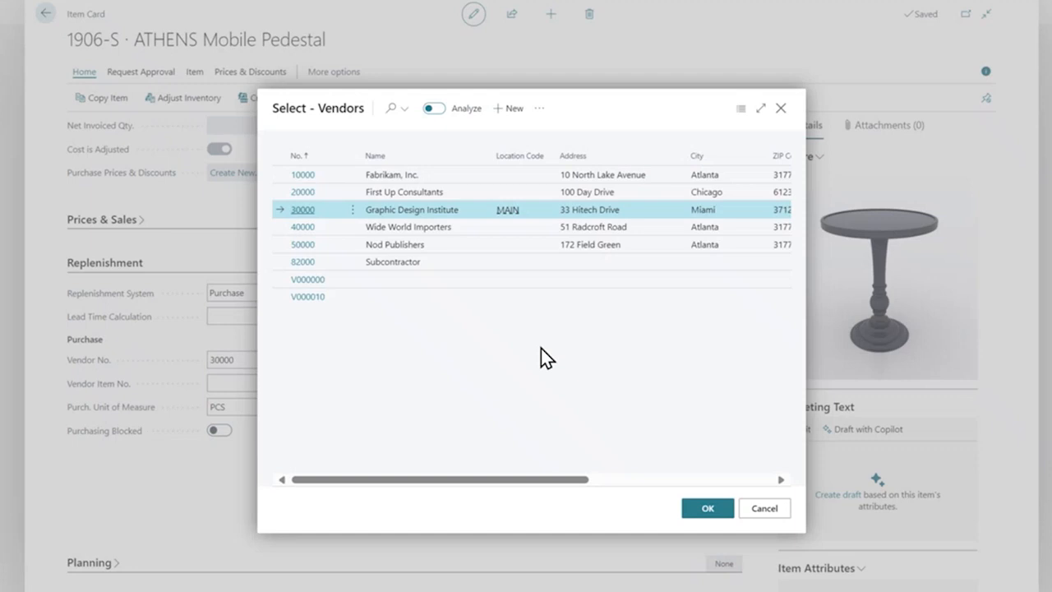
pyautogui.click(785, 508)
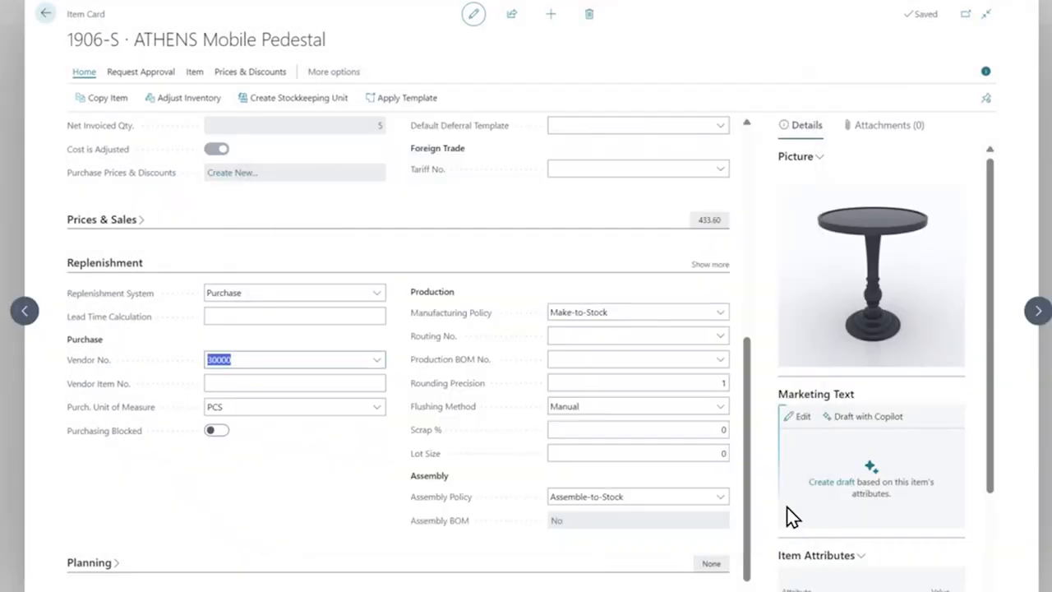
pyautogui.click(301, 316)
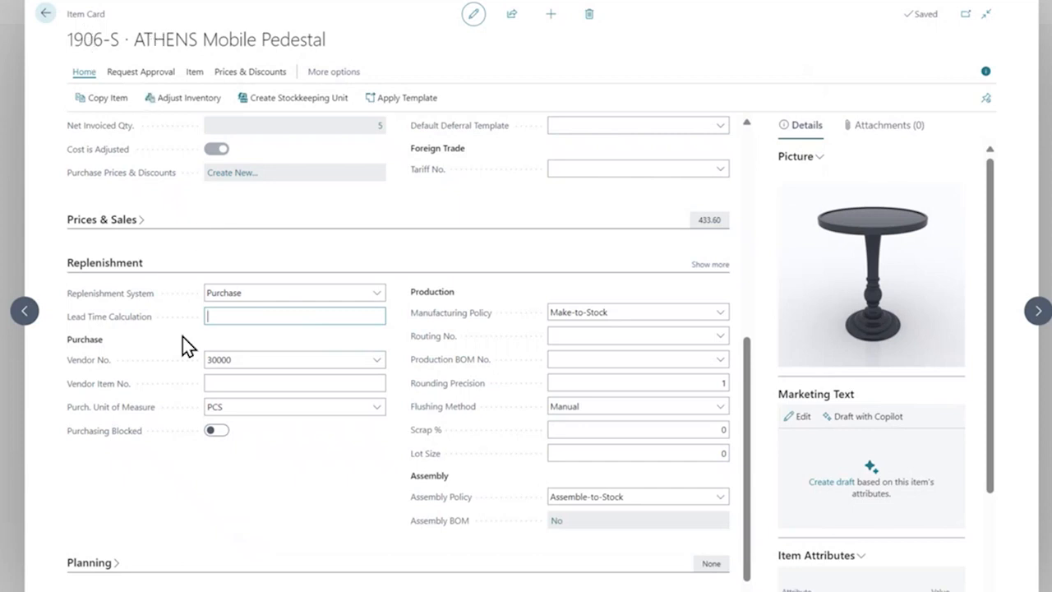
pyautogui.moveTo(140, 329)
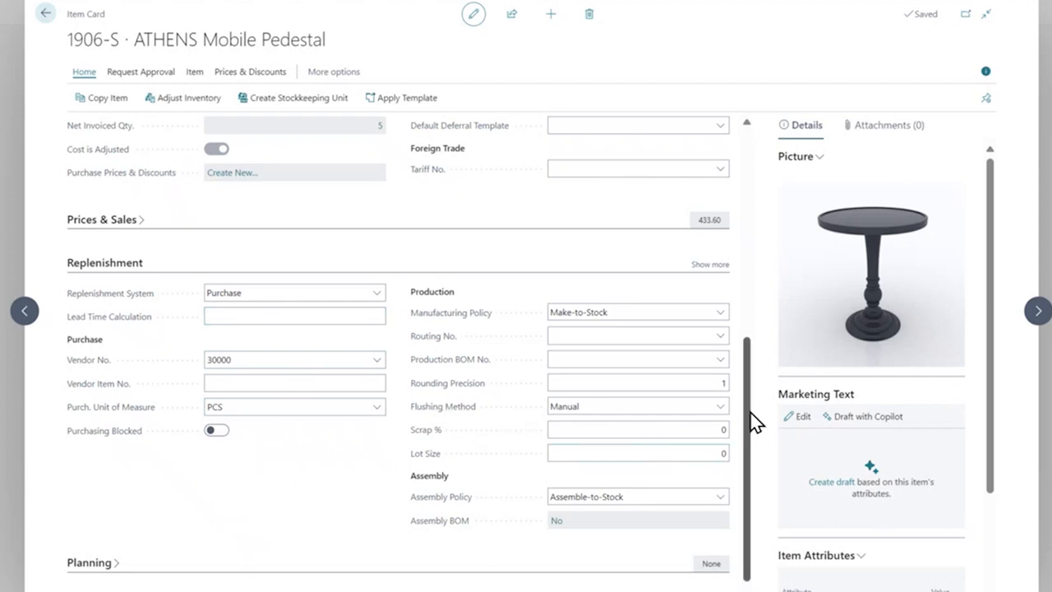
# Create a stockkeeping unit for item 1906-S per Location, with the Location Filter set to EAST
pyautogui.moveTo(751, 413); pyautogui.dragTo(746, 207)
pyautogui.scroll(-1, 990, 277)
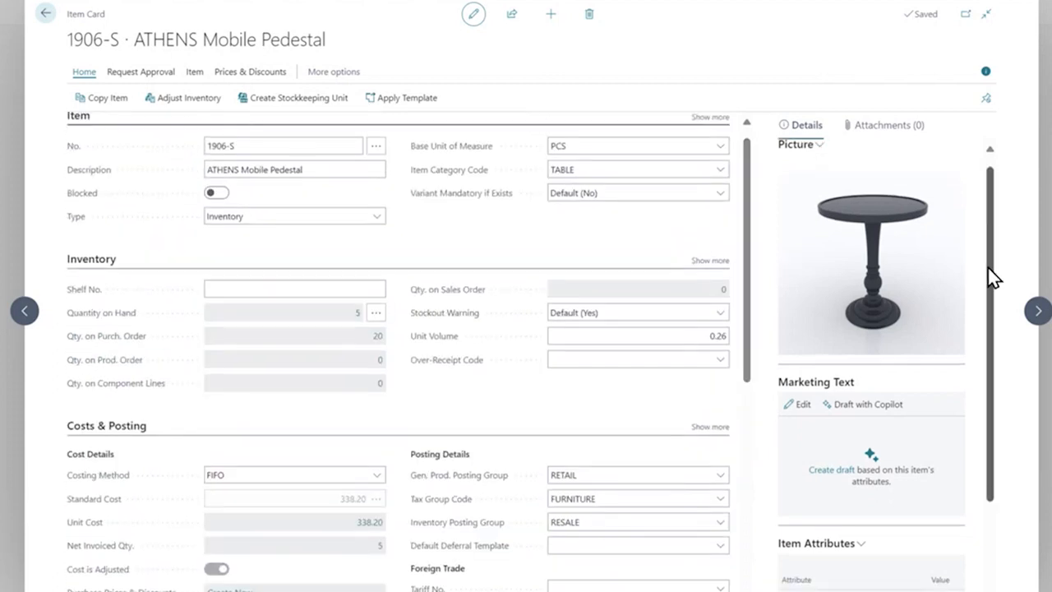
pyautogui.scroll(-3, 992, 278)
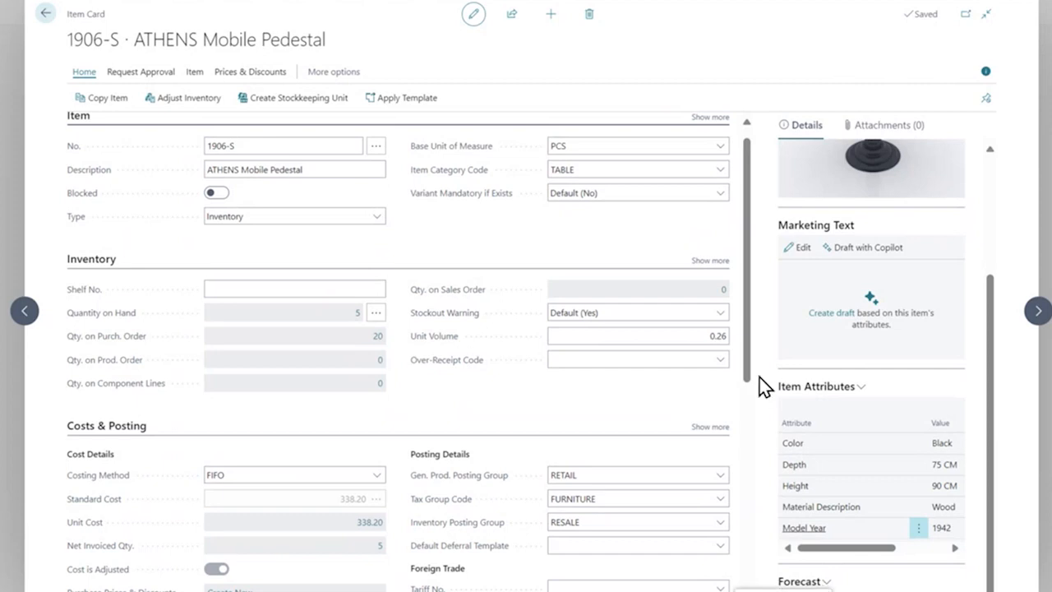
pyautogui.moveTo(748, 331); pyautogui.dragTo(738, 220)
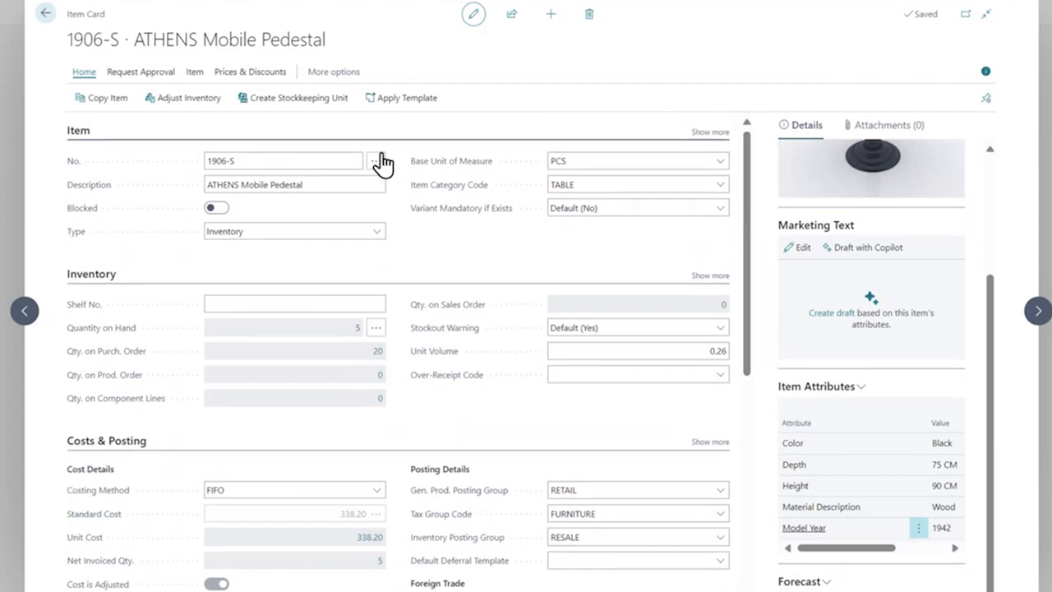
pyautogui.click(326, 110)
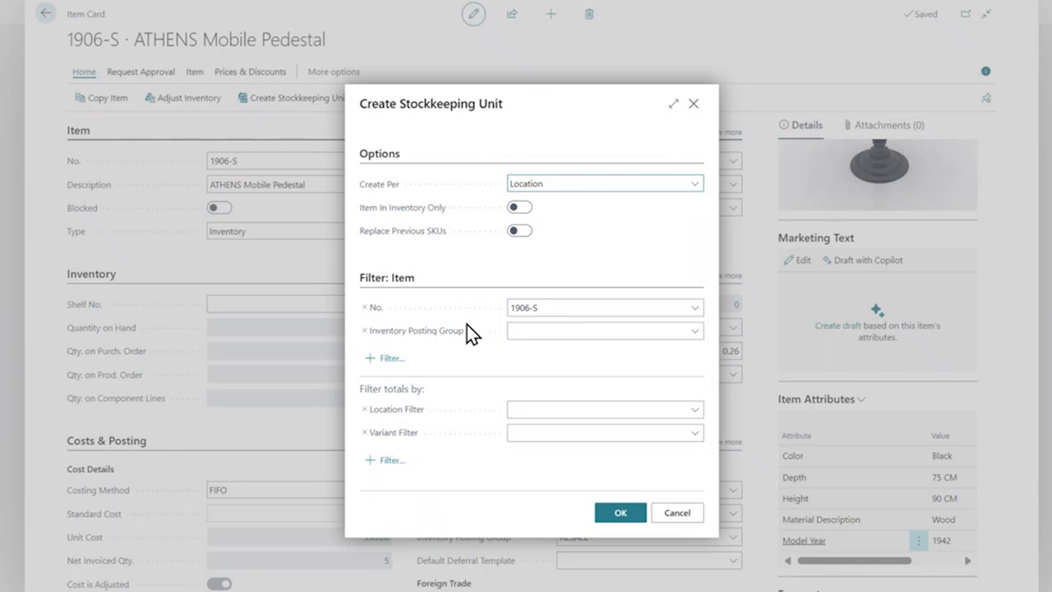
pyautogui.click(558, 402)
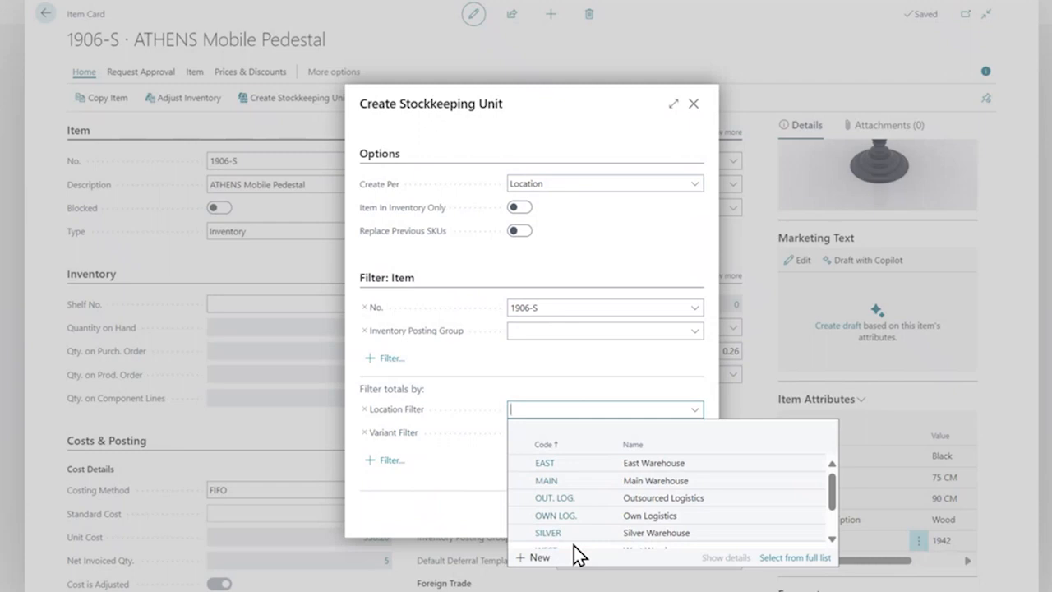
pyautogui.click(600, 469)
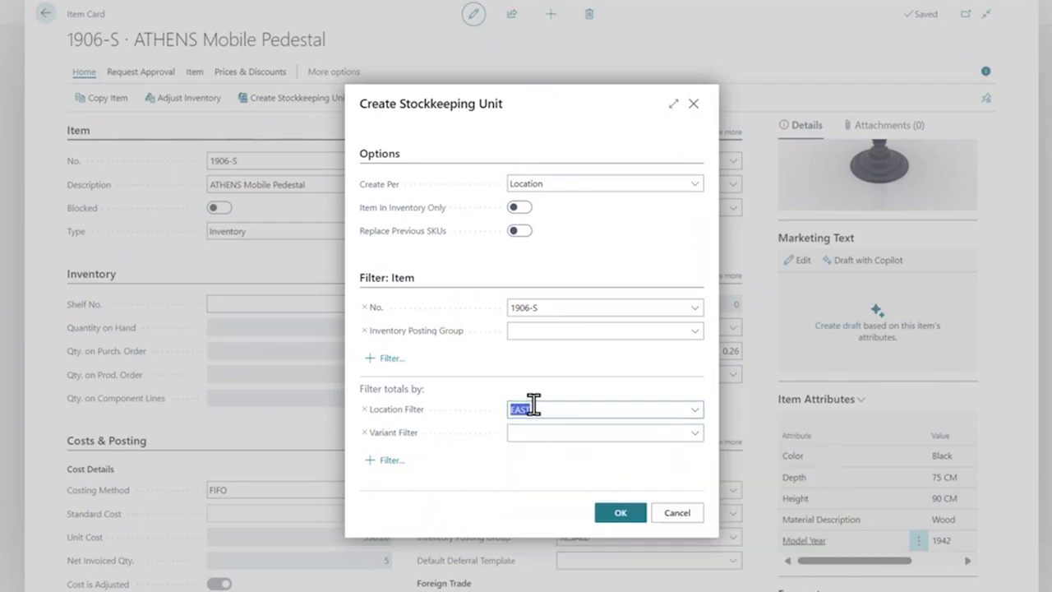
pyautogui.click(615, 516)
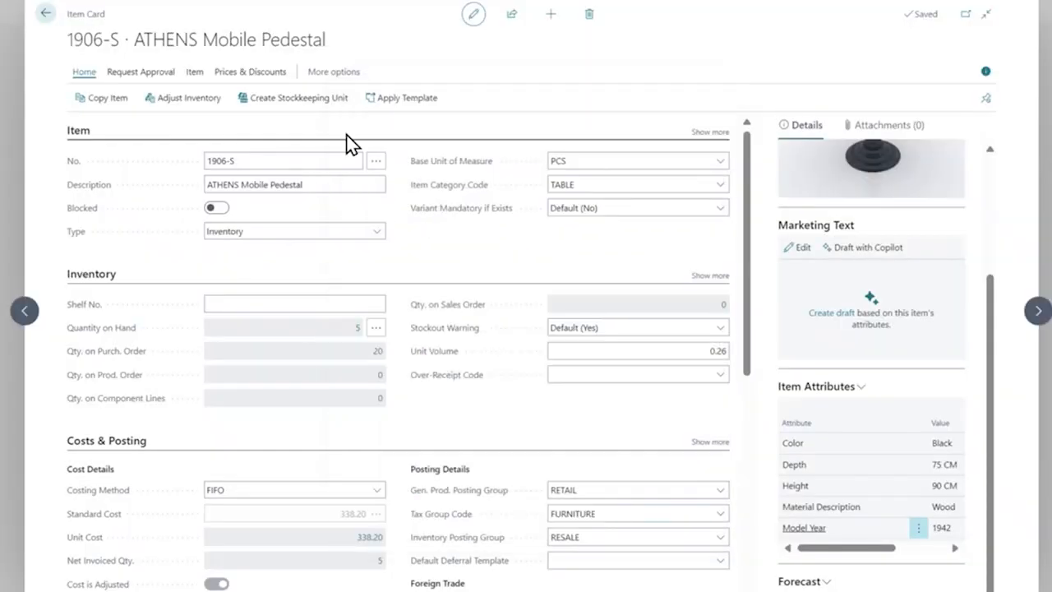
# Open the EAST stockkeeping unit card from the item's related warehouse stockkeeping units
pyautogui.click(319, 74)
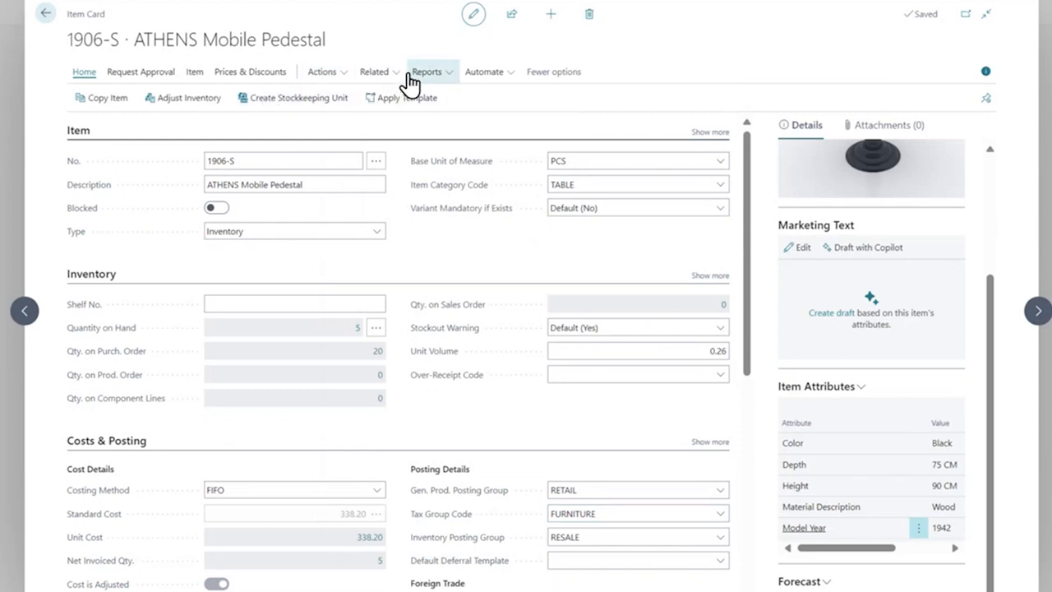
pyautogui.click(380, 79)
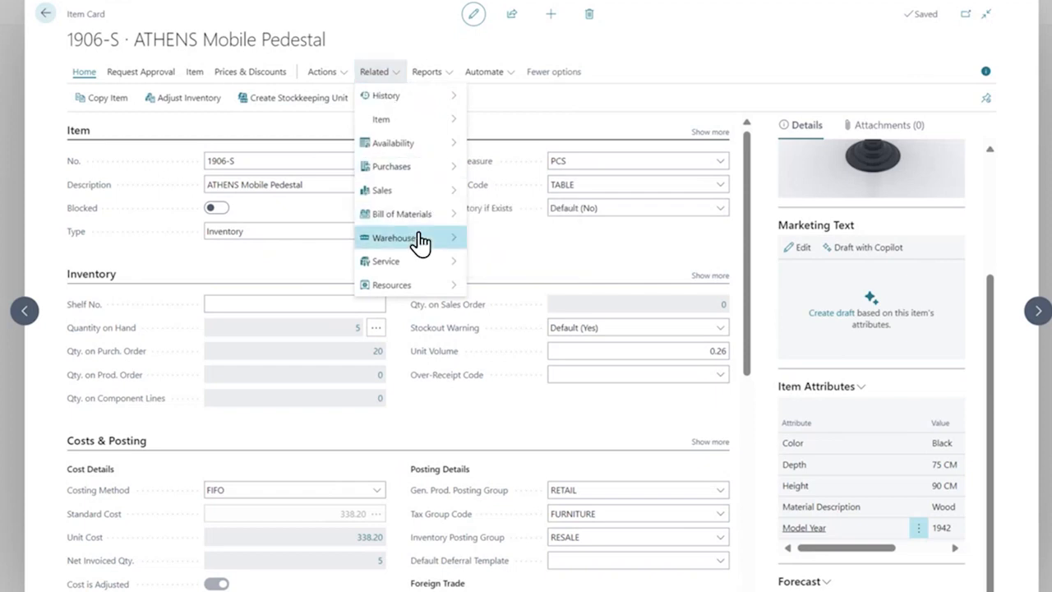
pyautogui.moveTo(419, 242)
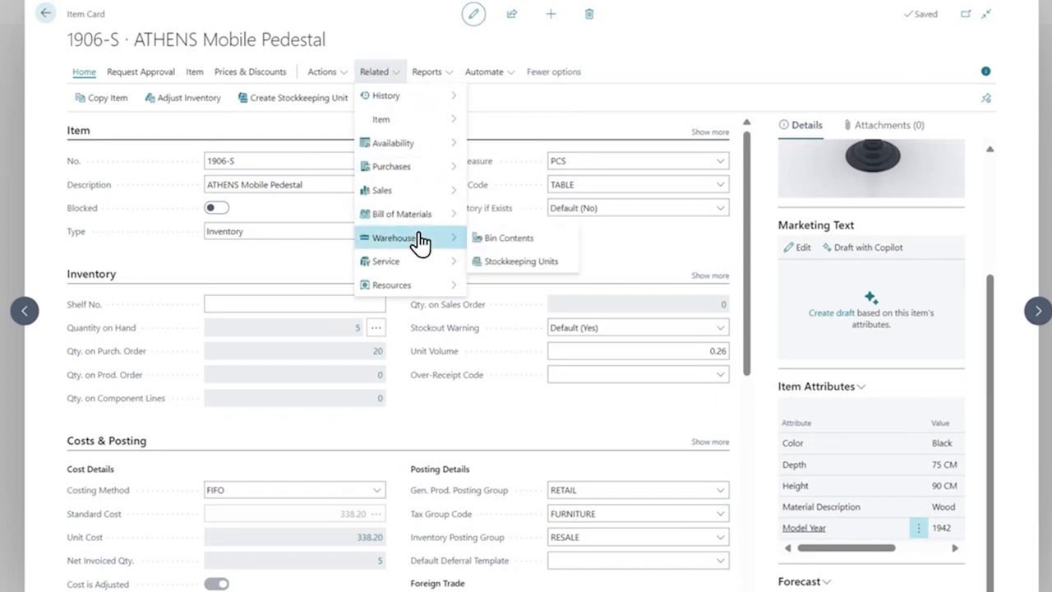
pyautogui.click(524, 263)
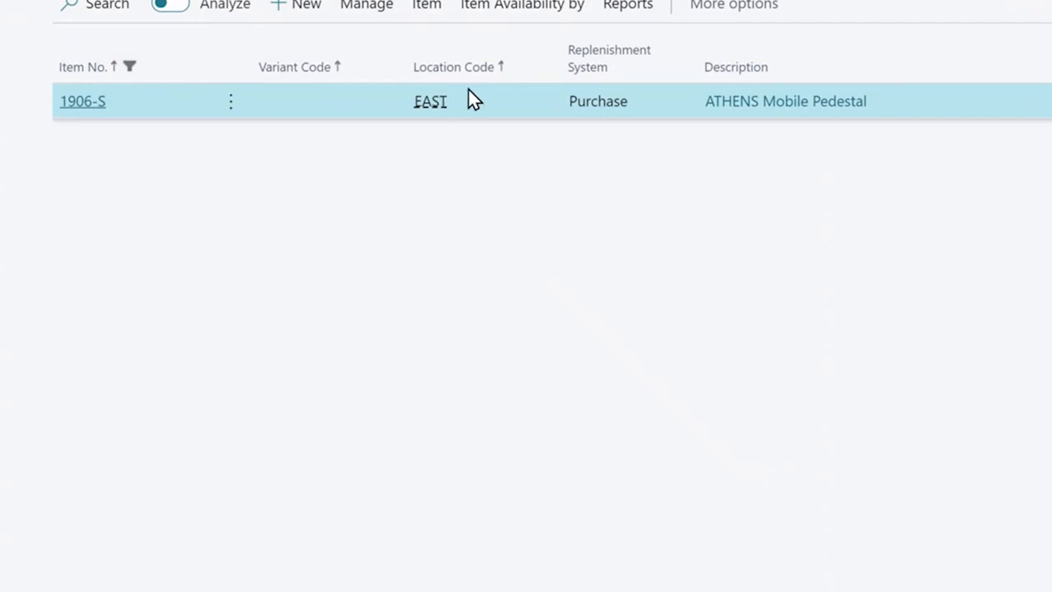
pyautogui.click(92, 110)
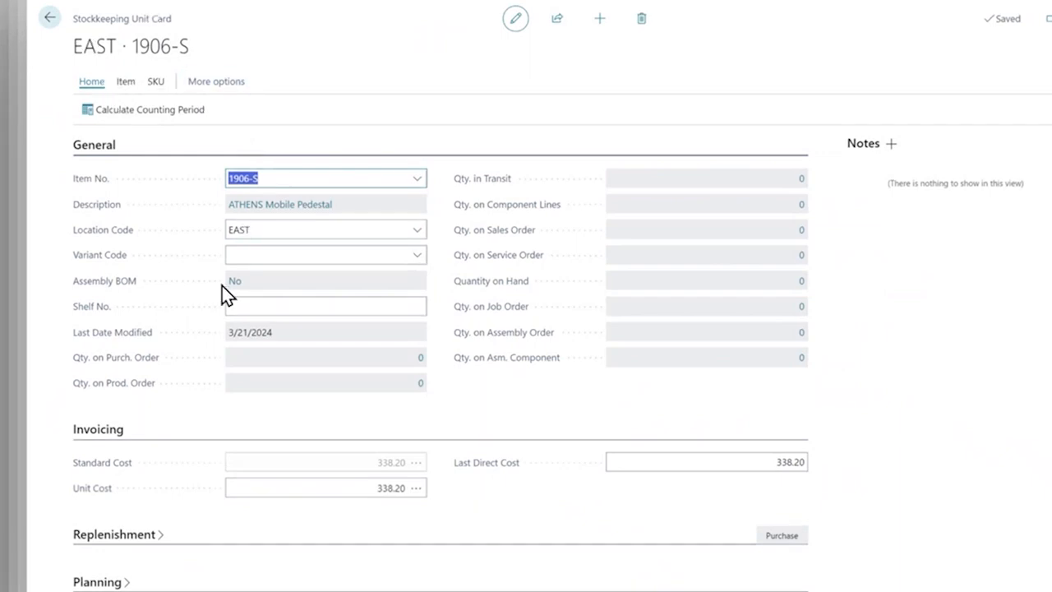
# Set the EAST stockkeeping unit's Replenishment System to Transfer
pyautogui.click(256, 231)
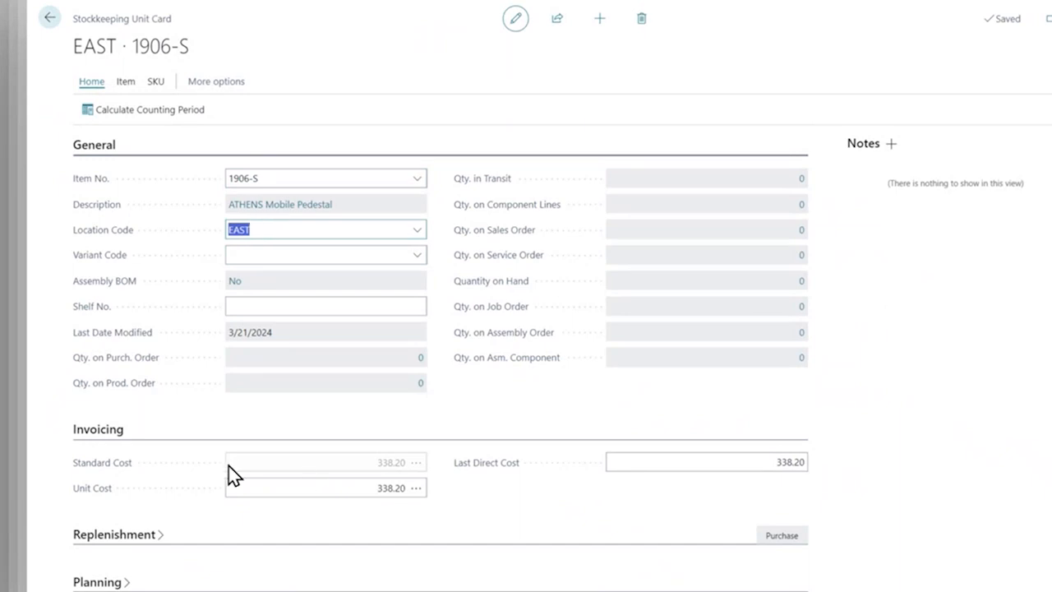
pyautogui.click(233, 433)
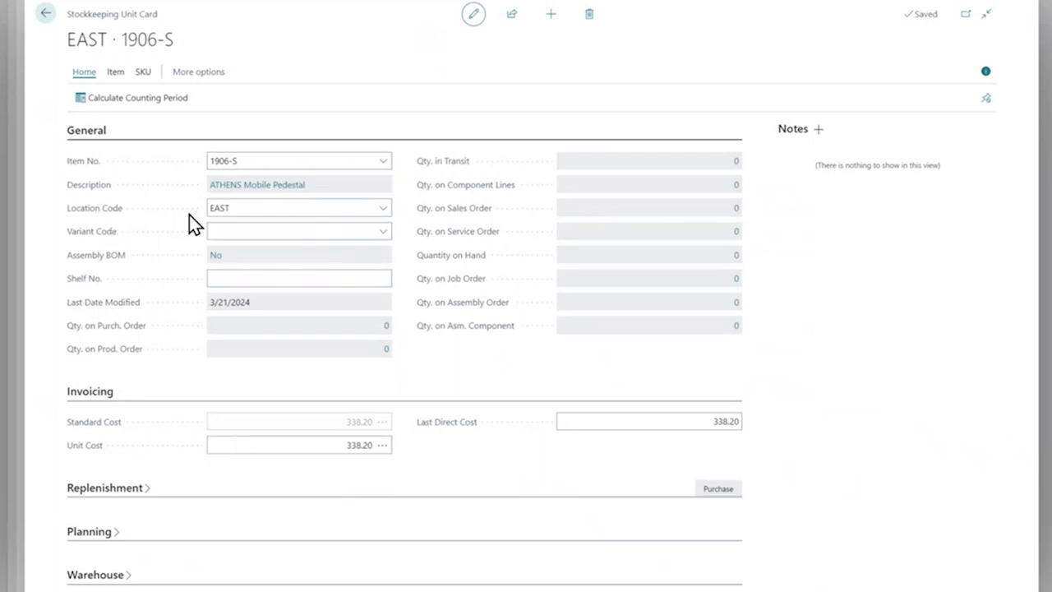
pyautogui.click(152, 490)
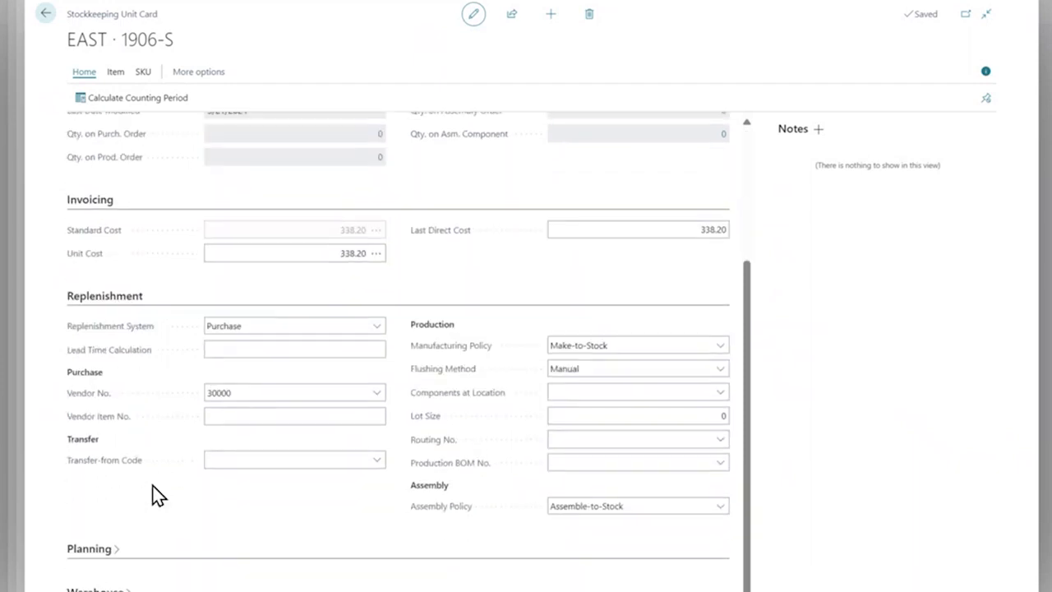
pyautogui.click(379, 326)
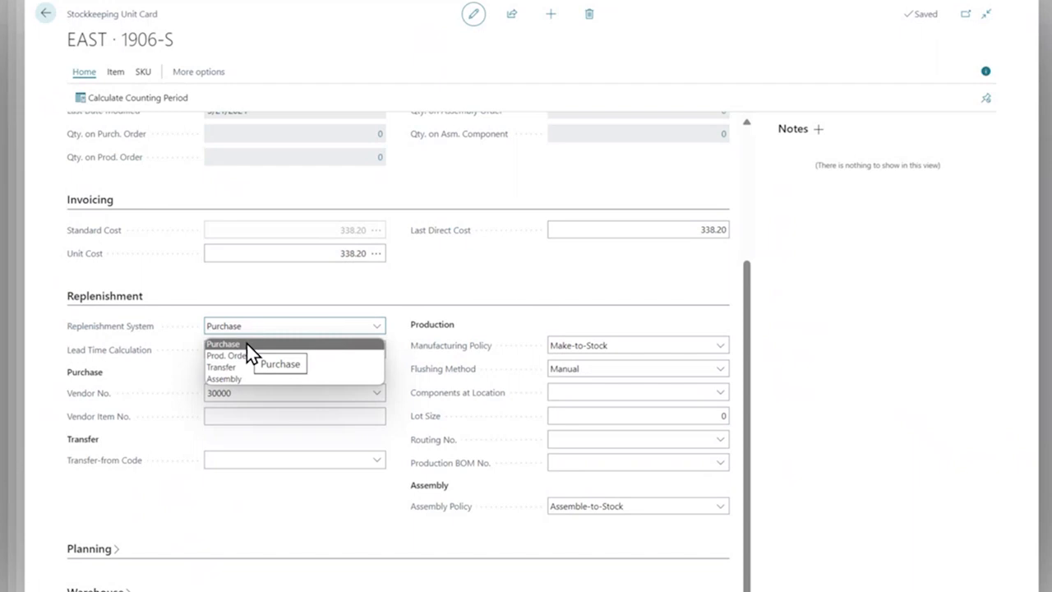
pyautogui.click(288, 374)
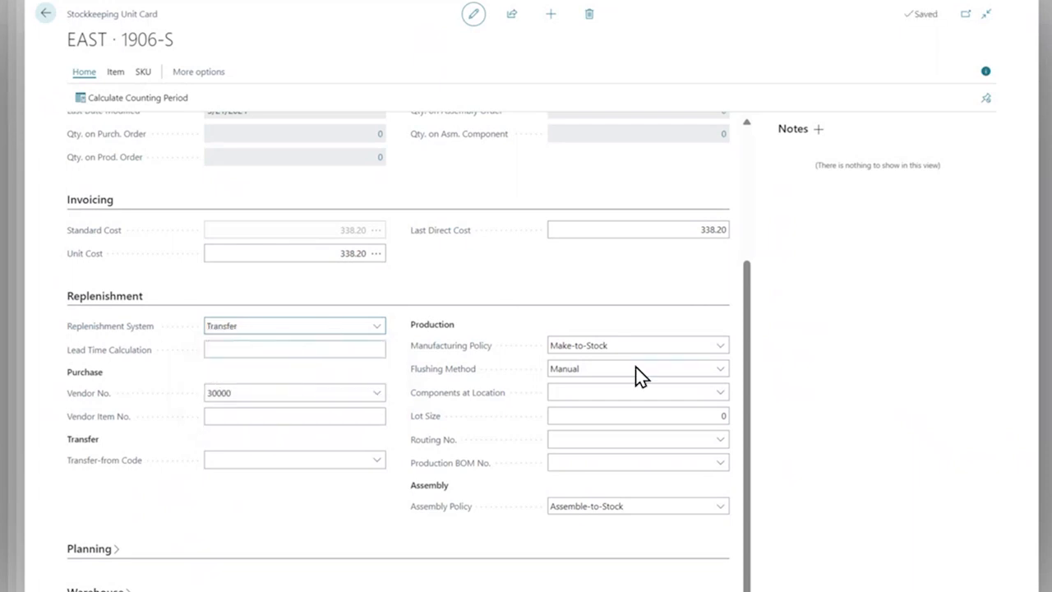
# Look up the EAST location's card from the Location Code field, examine its address details, and return without changing the selected location
pyautogui.moveTo(749, 336); pyautogui.dragTo(748, 197)
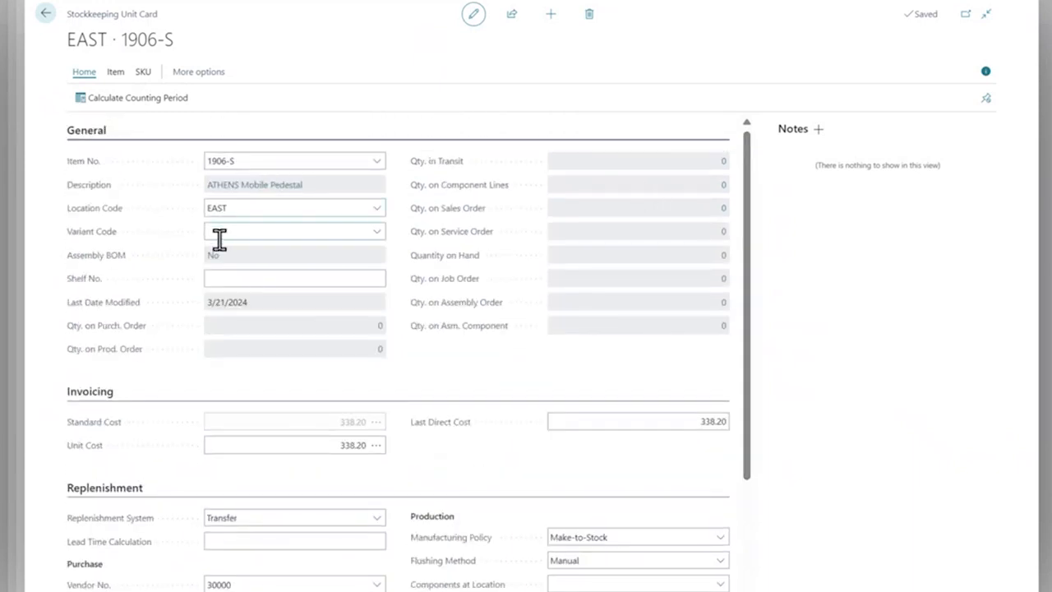
pyautogui.click(270, 208)
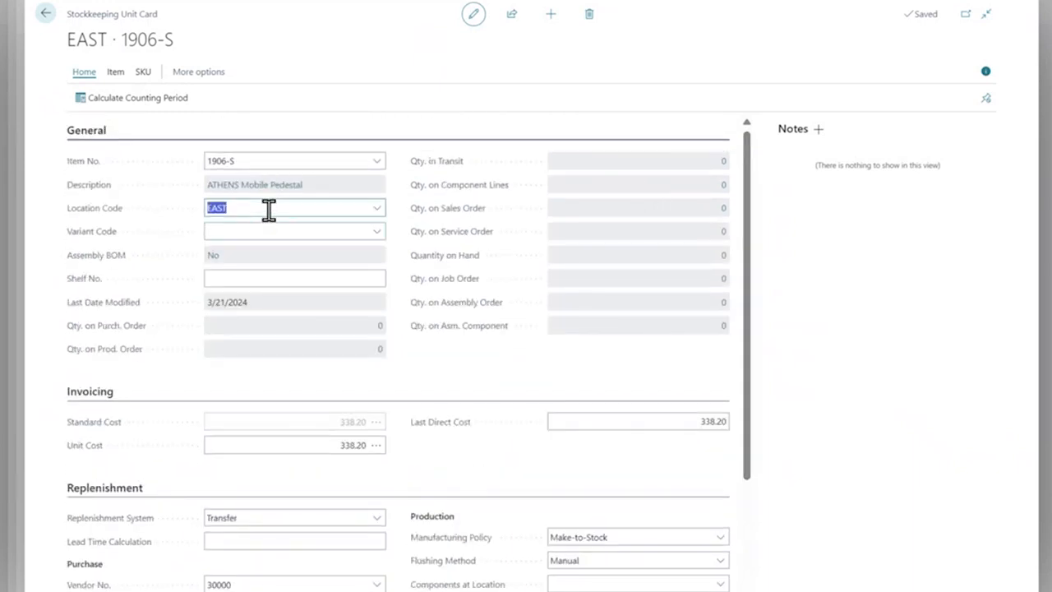
pyautogui.click(376, 208)
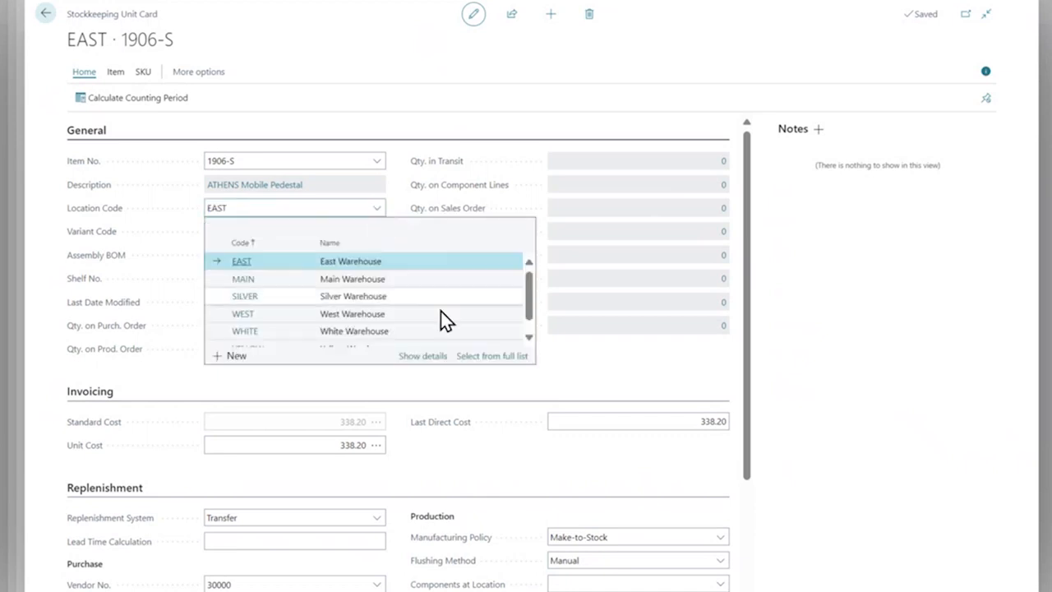
pyautogui.click(495, 357)
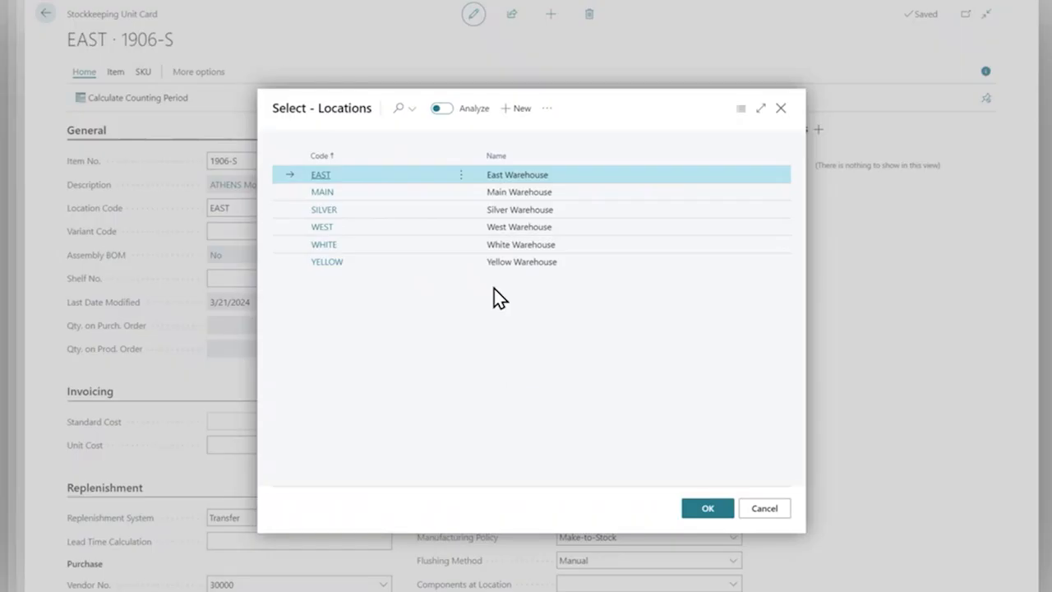
pyautogui.moveTo(545, 141)
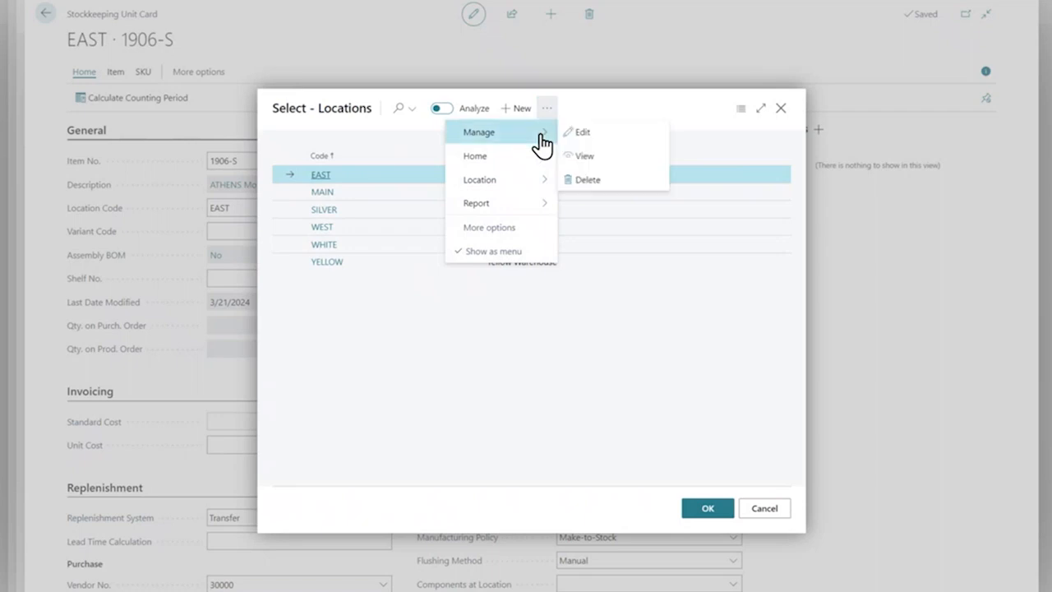
pyautogui.click(577, 136)
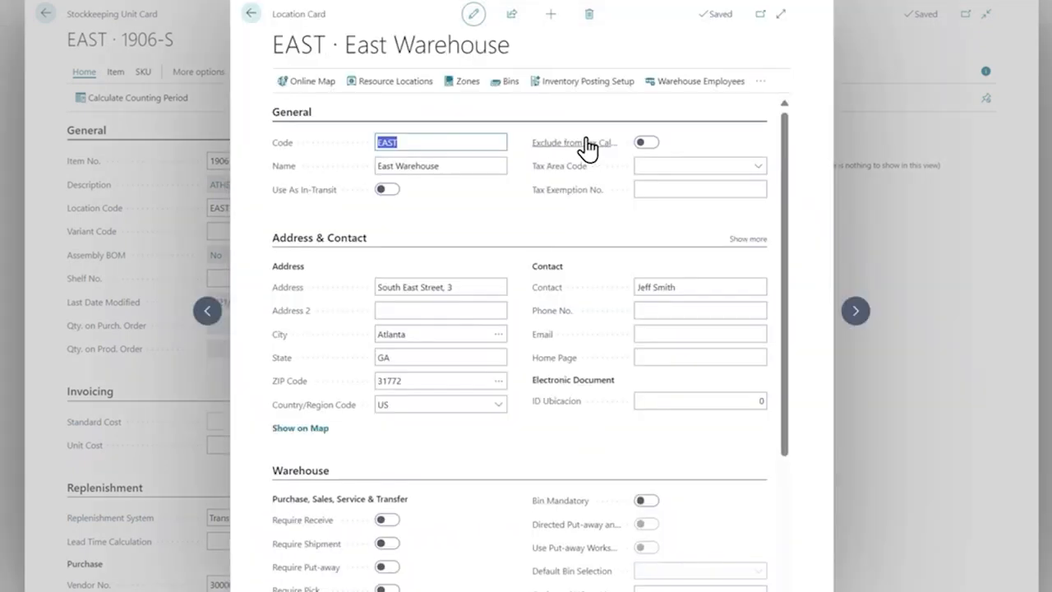
pyautogui.click(434, 335)
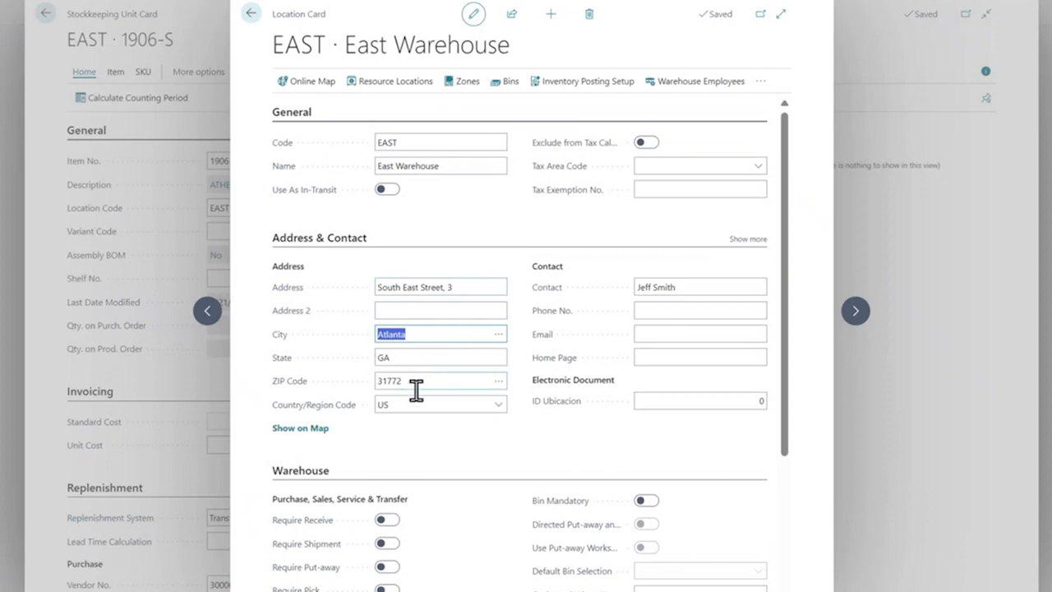
pyautogui.click(251, 15)
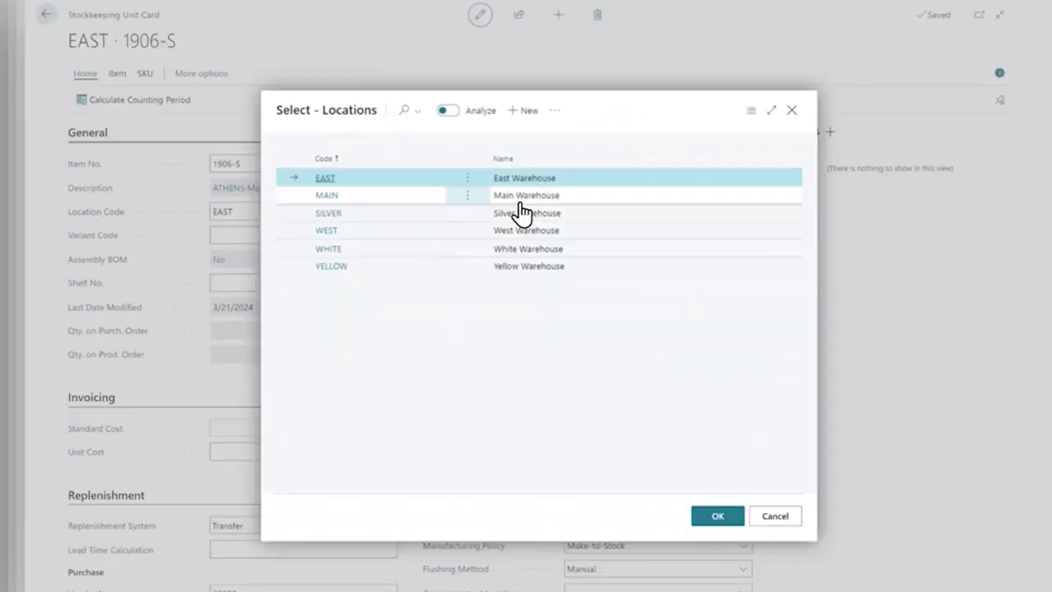
pyautogui.click(780, 109)
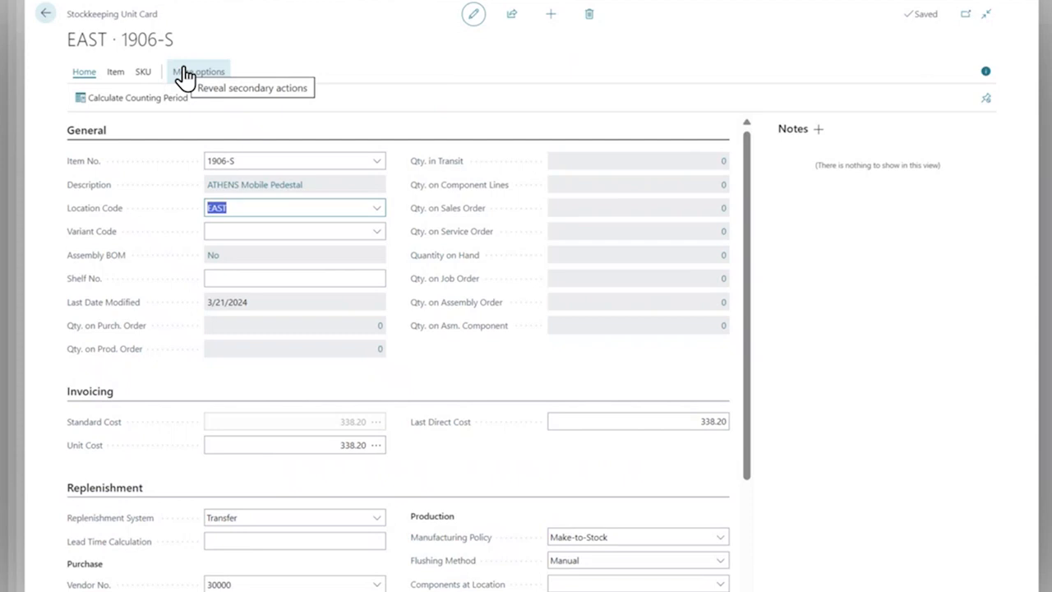
# Set the stockkeeping unit's Lead Time Calculation to 1D under Replenishment
pyautogui.click(309, 442)
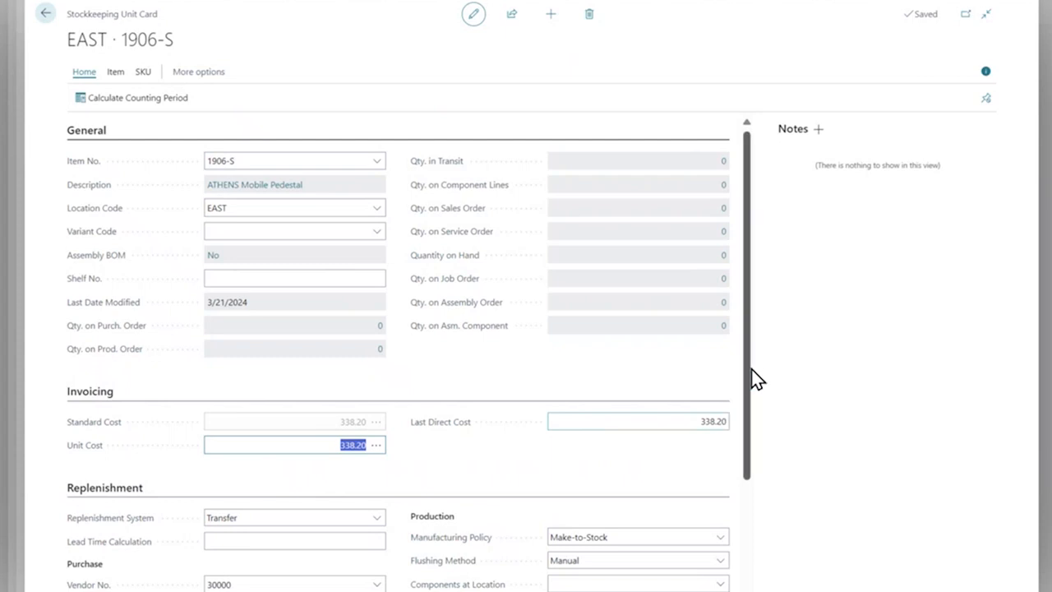
pyautogui.moveTo(753, 376); pyautogui.dragTo(756, 507)
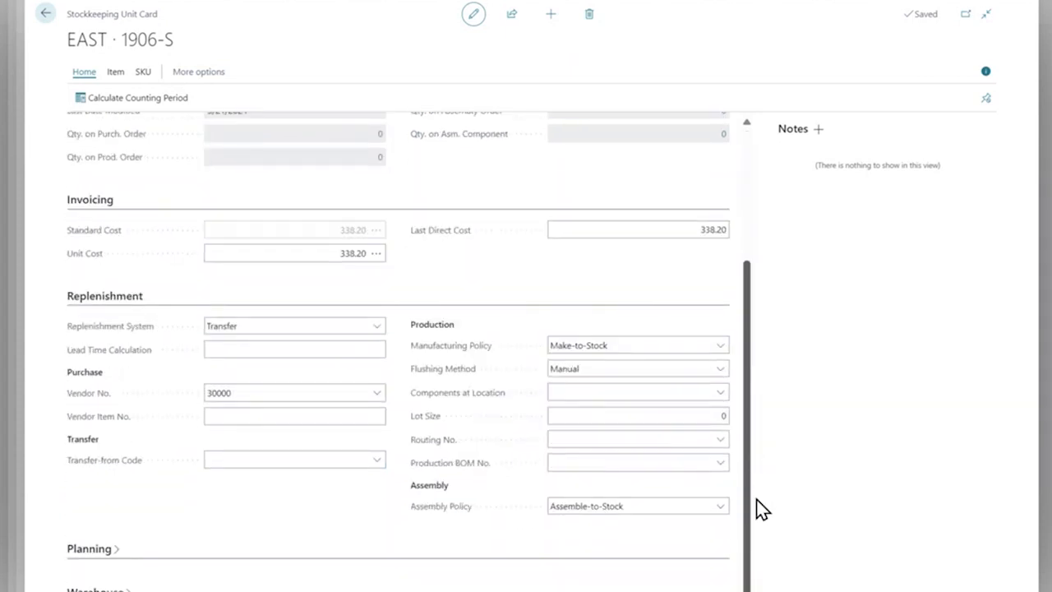
pyautogui.click(306, 349)
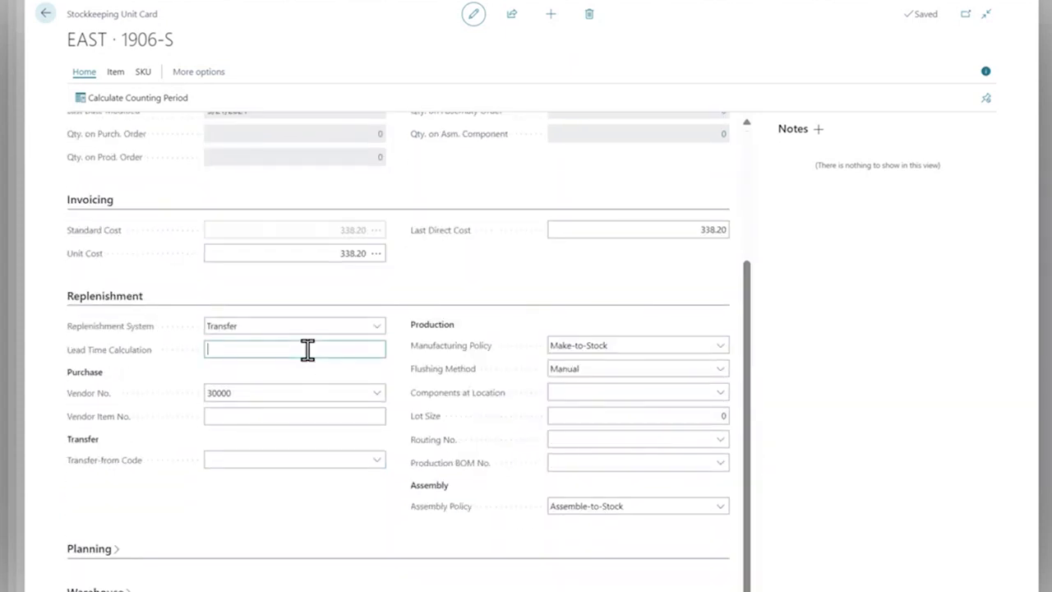
pyautogui.write('1d')
pyautogui.moveTo(144, 359)
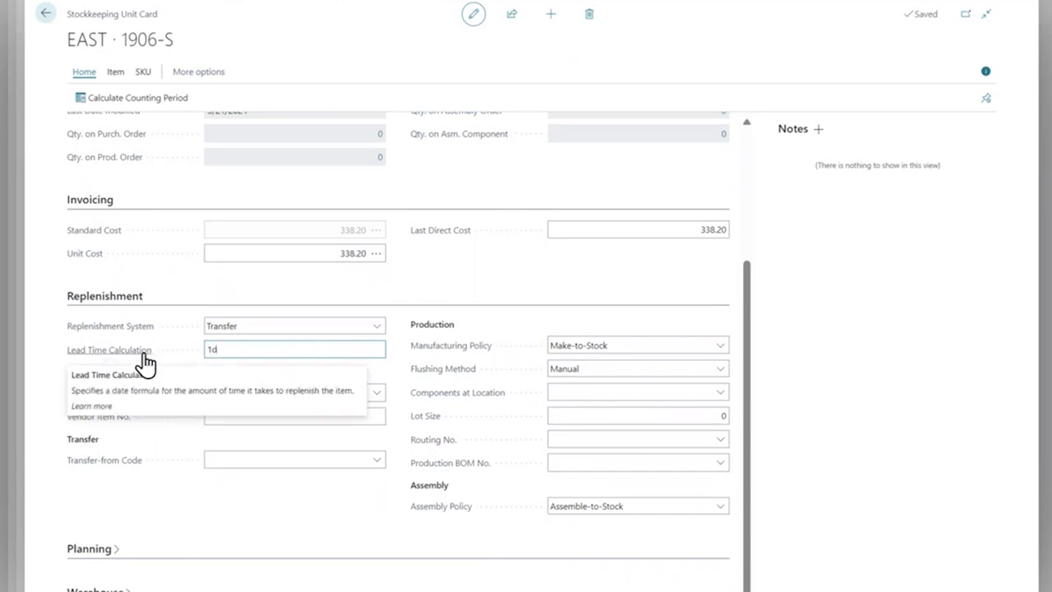
pyautogui.click(370, 294)
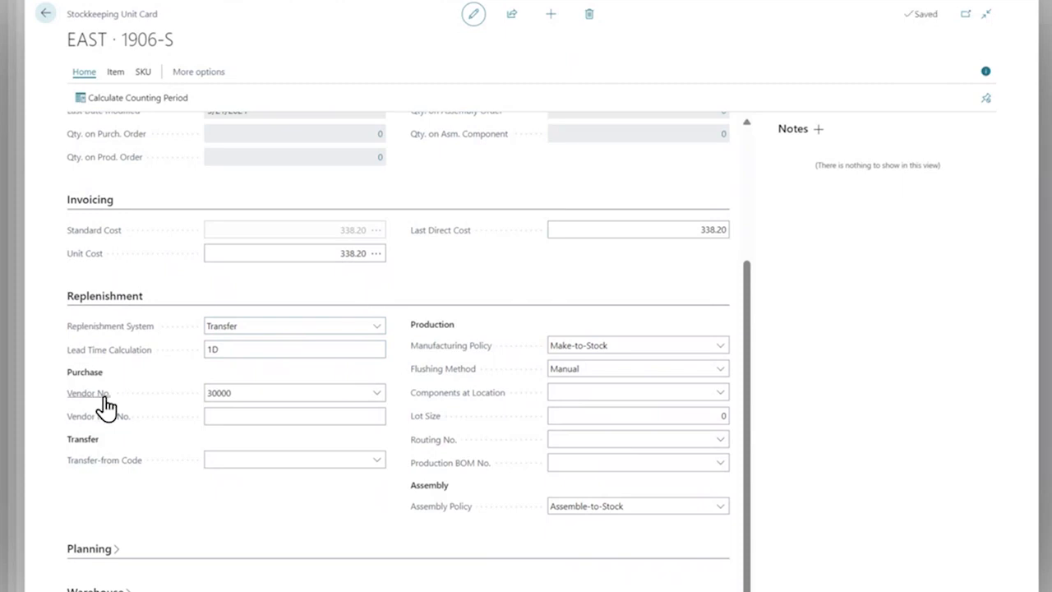
# Examine the stockkeeping unit's Vendor No., Replenishment System, Lead Time Calculation, Location Code and Unit Cost fields
pyautogui.moveTo(105, 398)
pyautogui.click(260, 392)
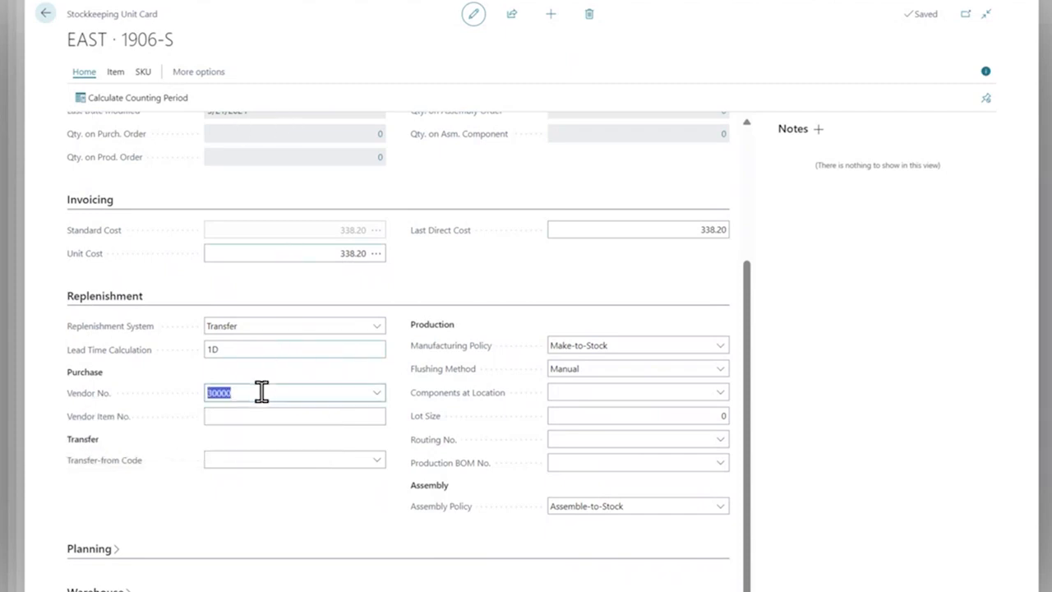
pyautogui.moveTo(746, 355); pyautogui.dragTo(751, 211)
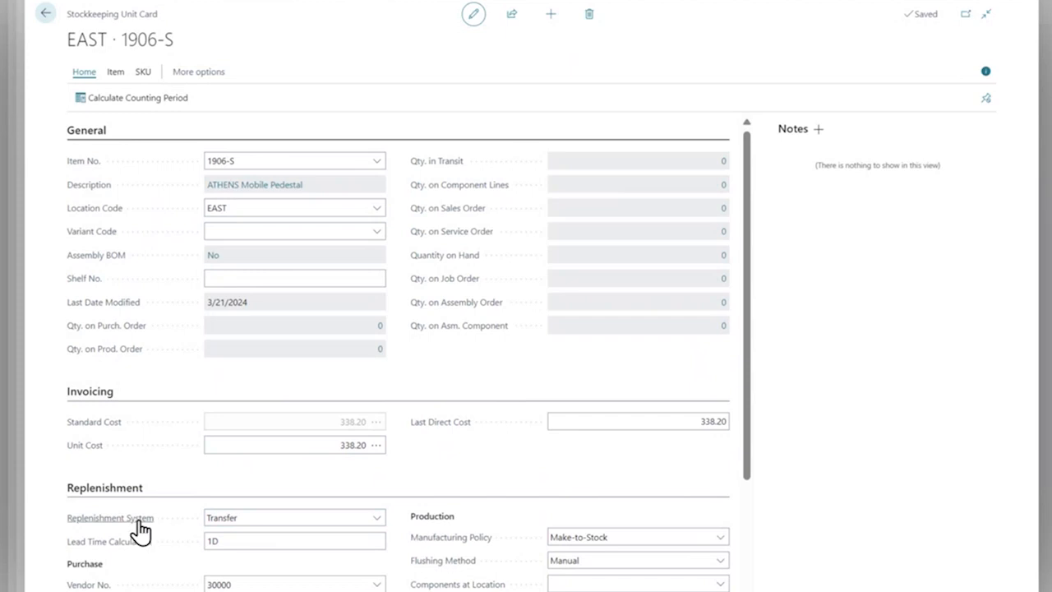
pyautogui.moveTo(141, 530)
pyautogui.moveTo(753, 245); pyautogui.dragTo(753, 356)
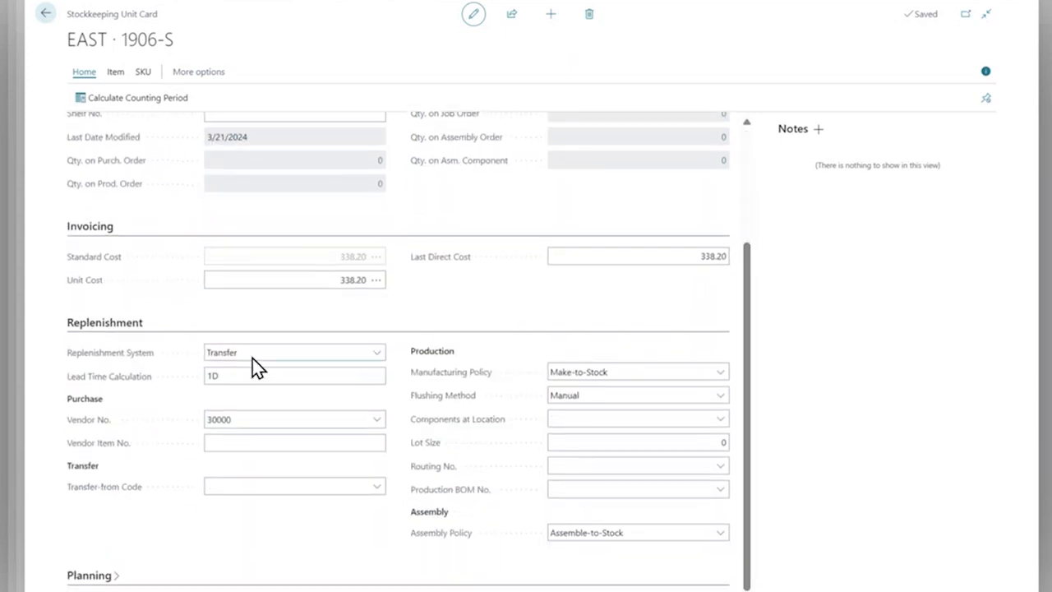
pyautogui.click(222, 377)
pyautogui.press('BackSpace')
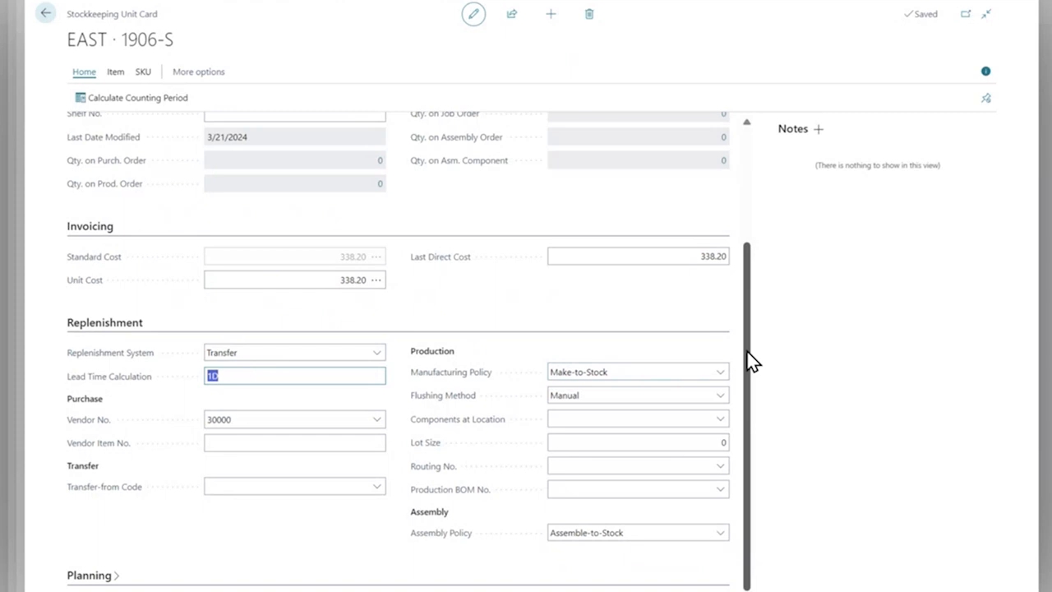
pyautogui.moveTo(749, 362); pyautogui.dragTo(749, 200)
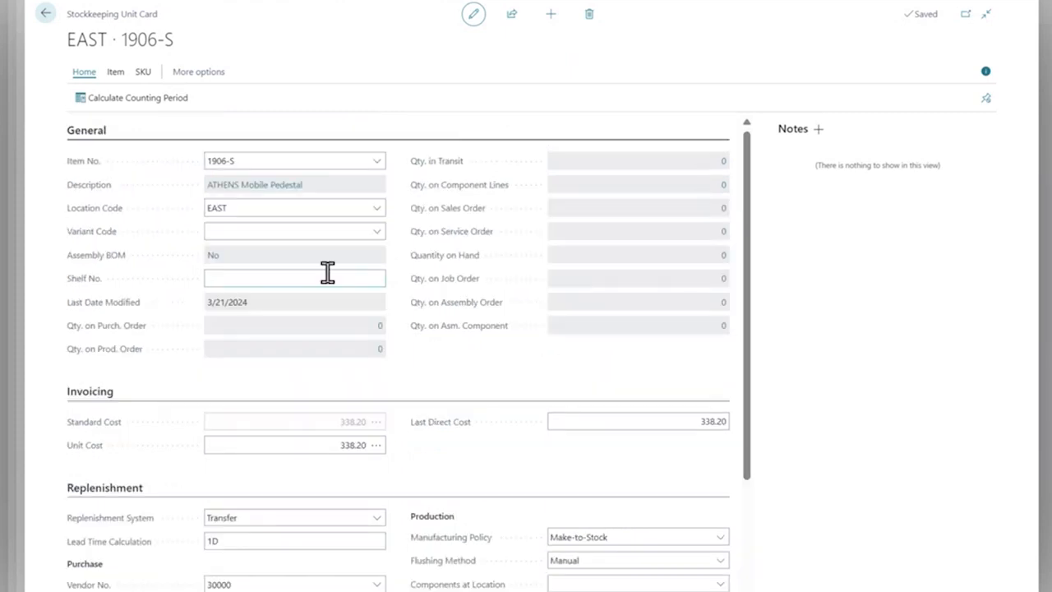
pyautogui.click(274, 205)
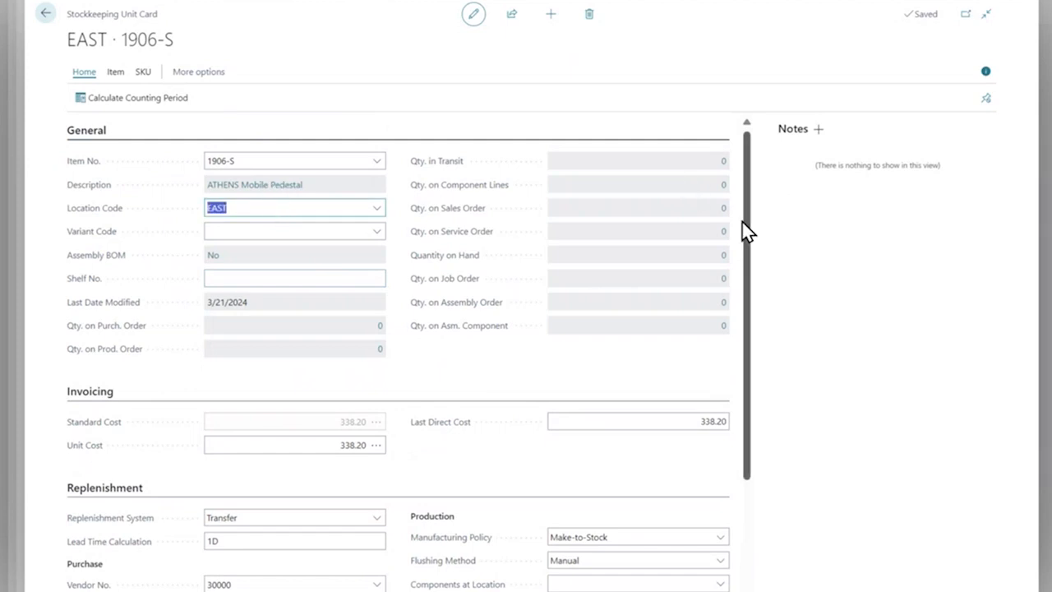
pyautogui.moveTo(754, 227); pyautogui.dragTo(750, 335)
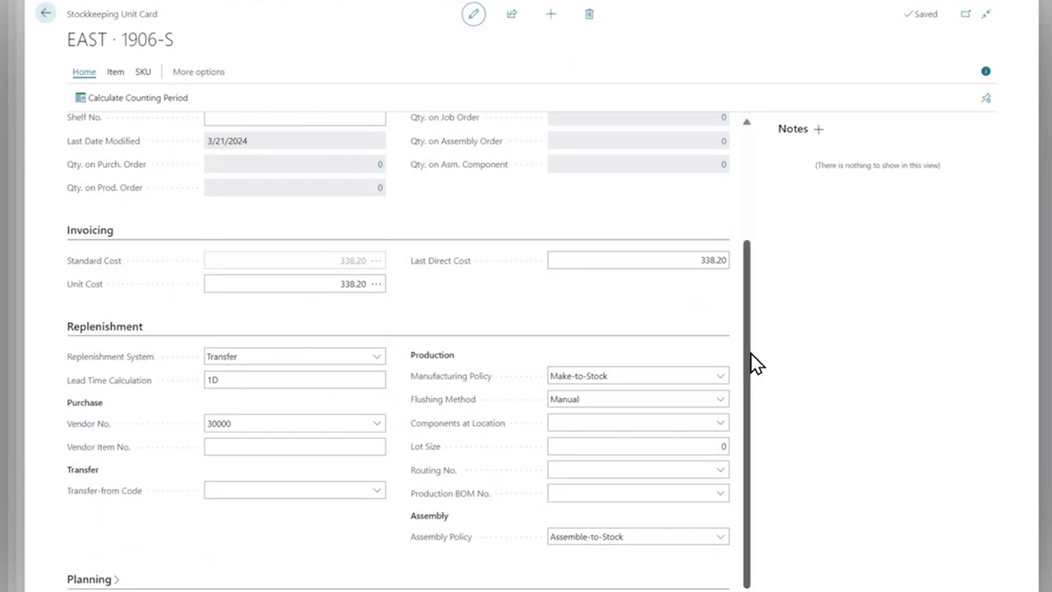
pyautogui.moveTo(745, 338); pyautogui.dragTo(729, 268)
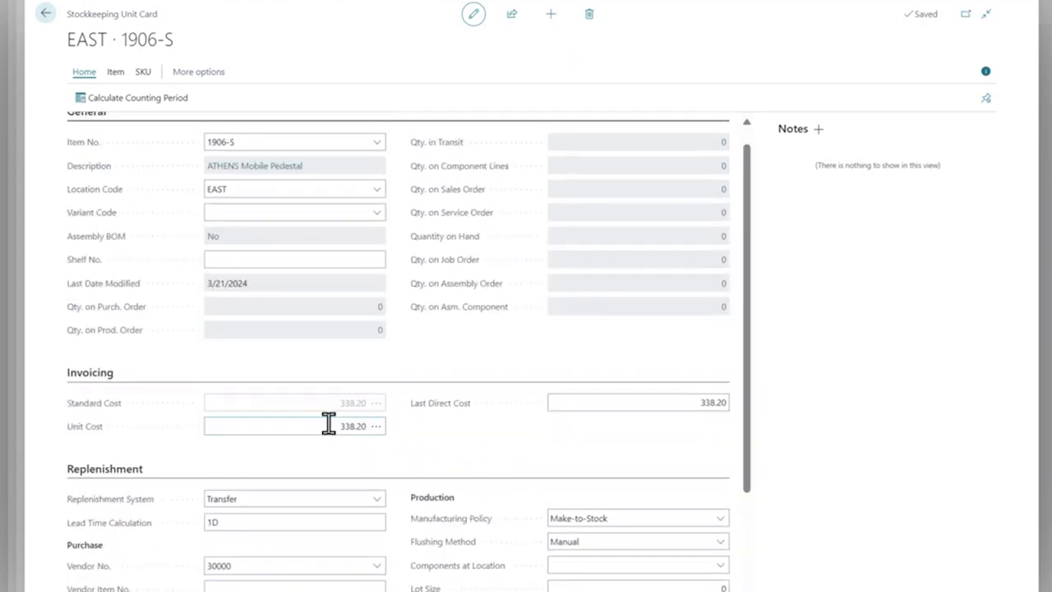
pyautogui.click(329, 424)
pyautogui.click(259, 191)
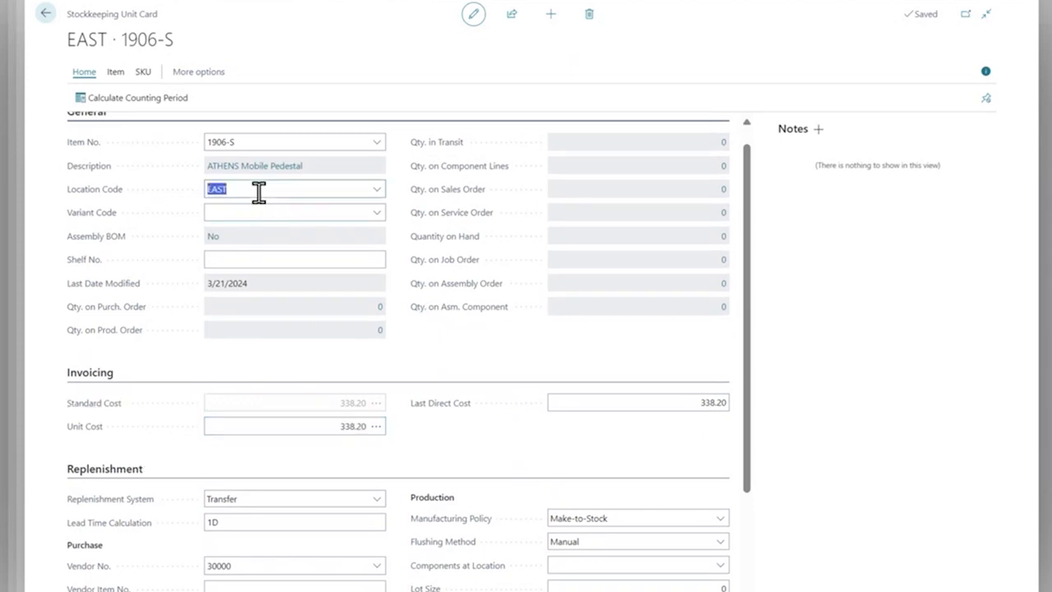
pyautogui.click(312, 419)
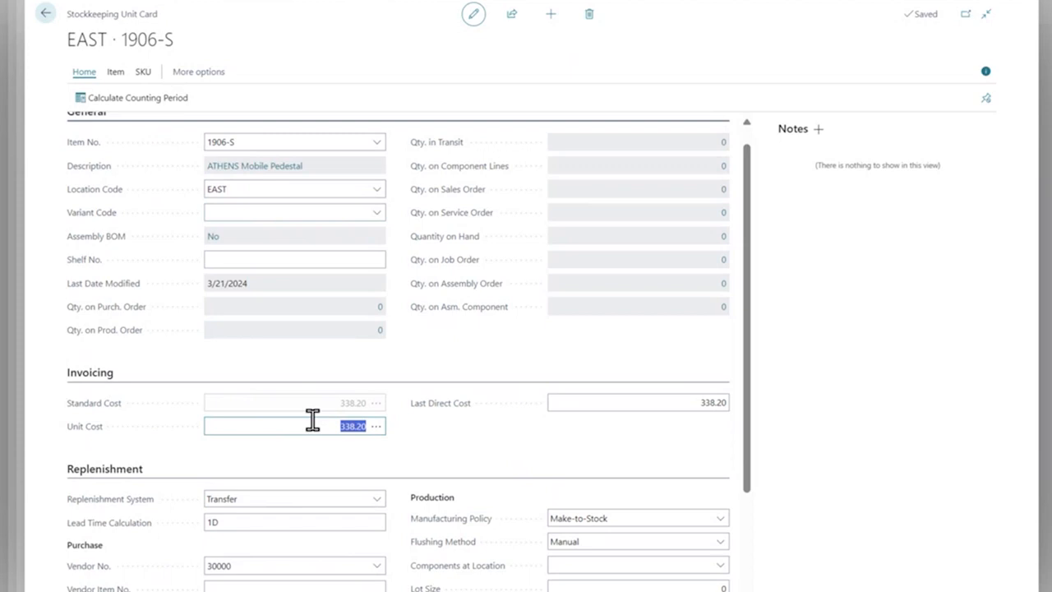
# Close the stockkeeping unit and item 1906-S cards and return to the CRONUS home page
pyautogui.click(43, 18)
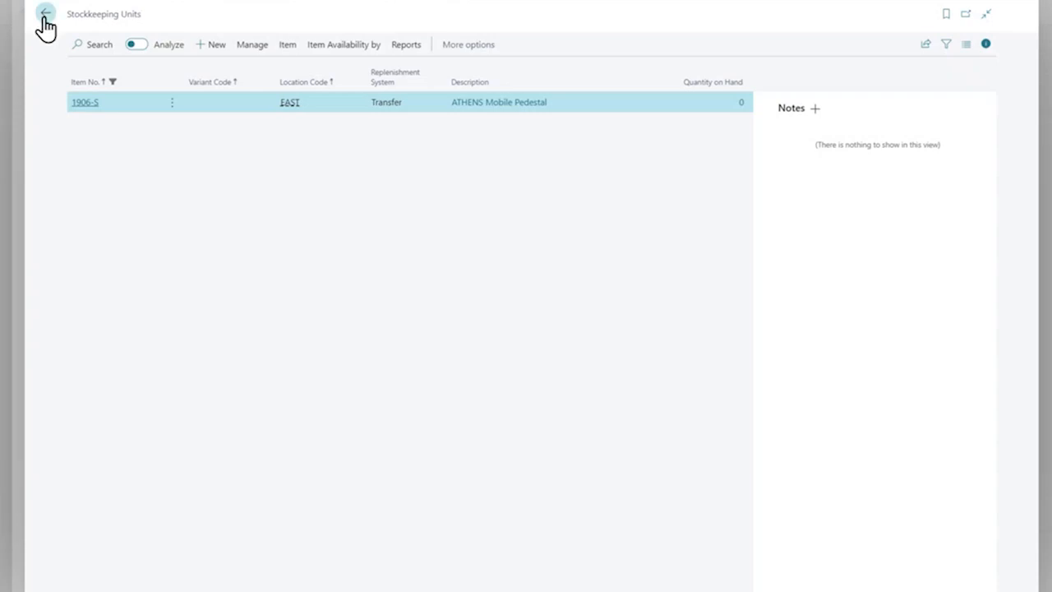
pyautogui.click(45, 15)
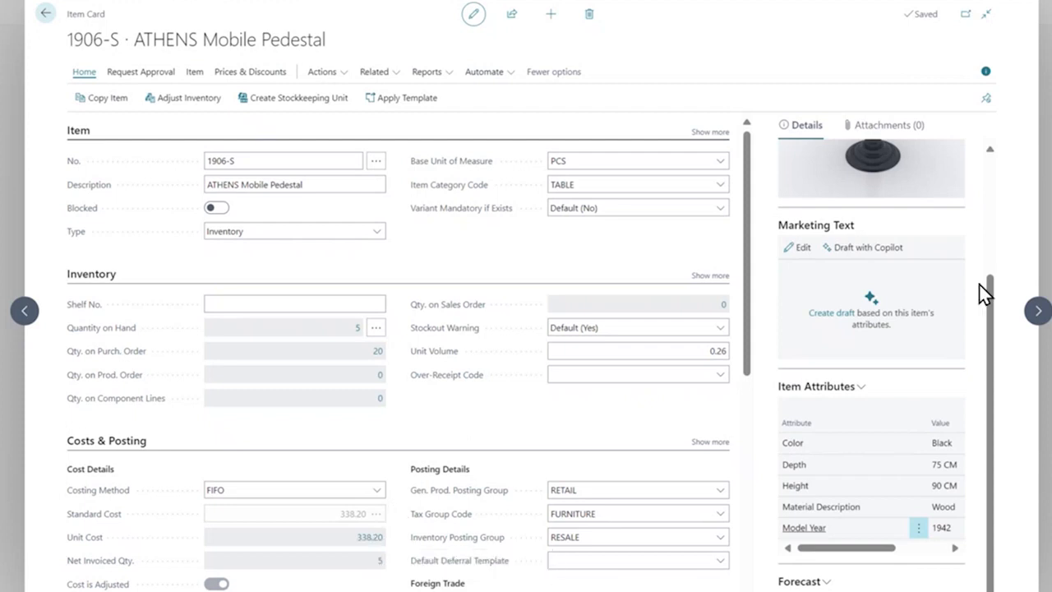
pyautogui.moveTo(993, 301); pyautogui.dragTo(949, 100)
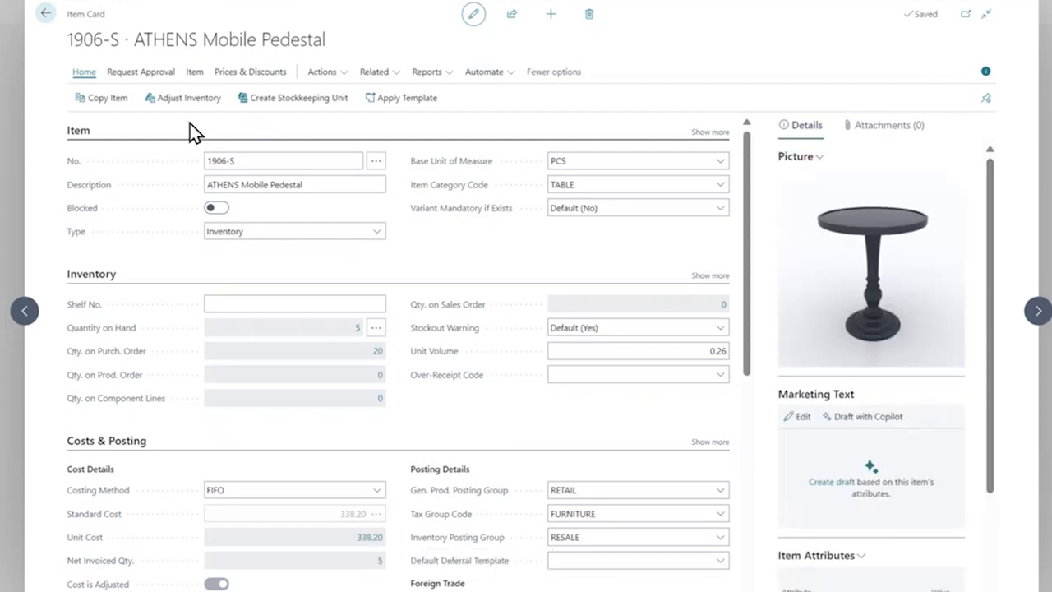
pyautogui.click(48, 22)
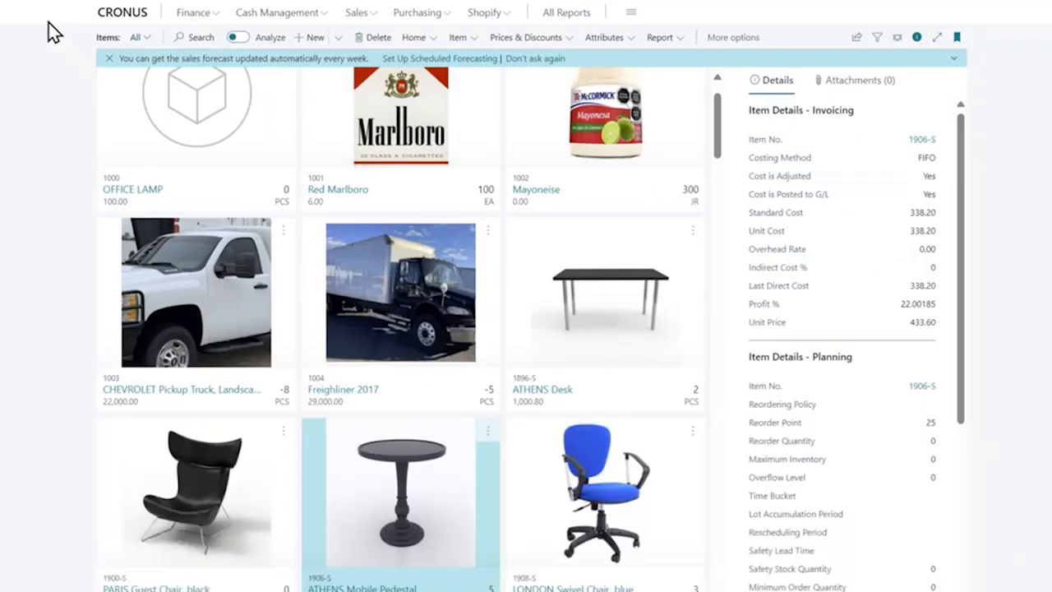
pyautogui.click(120, 21)
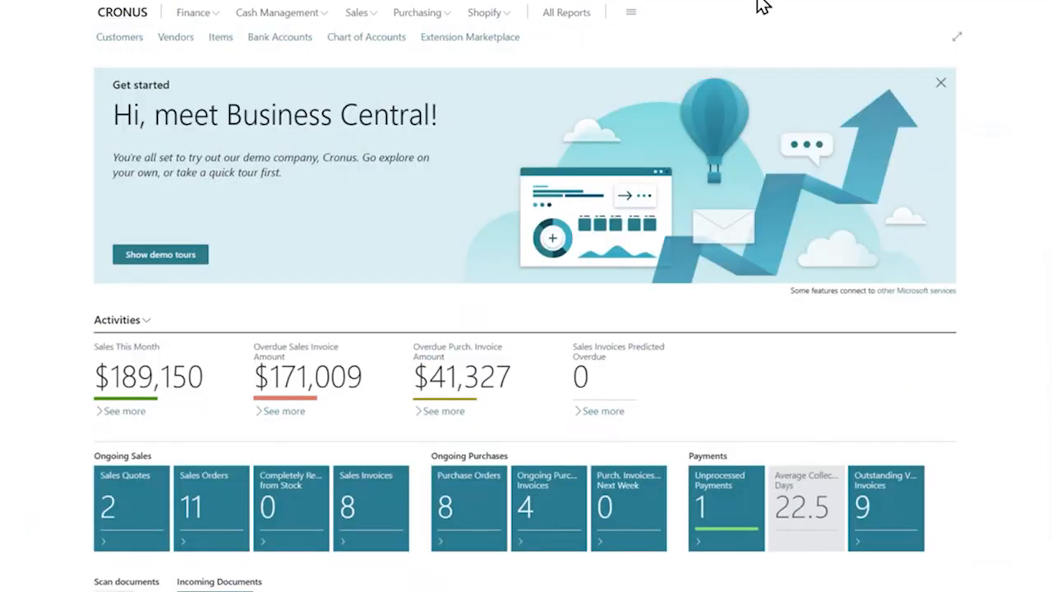
# Search for "location" and open the Locations list
pyautogui.click(929, 2)
pyautogui.write('loction')
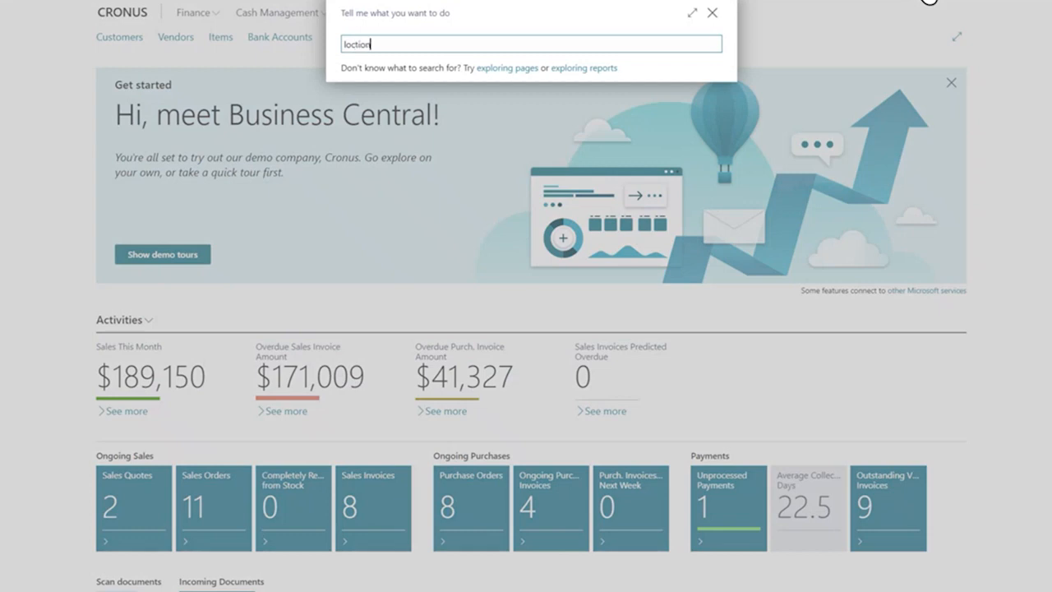
pyautogui.press('BackSpace')
pyautogui.press('BackSpace')
pyautogui.press('BackSpace')
pyautogui.press('BackSpace')
pyautogui.press('BackSpace')
pyautogui.press('BackSpace')
pyautogui.press('BackSpace')
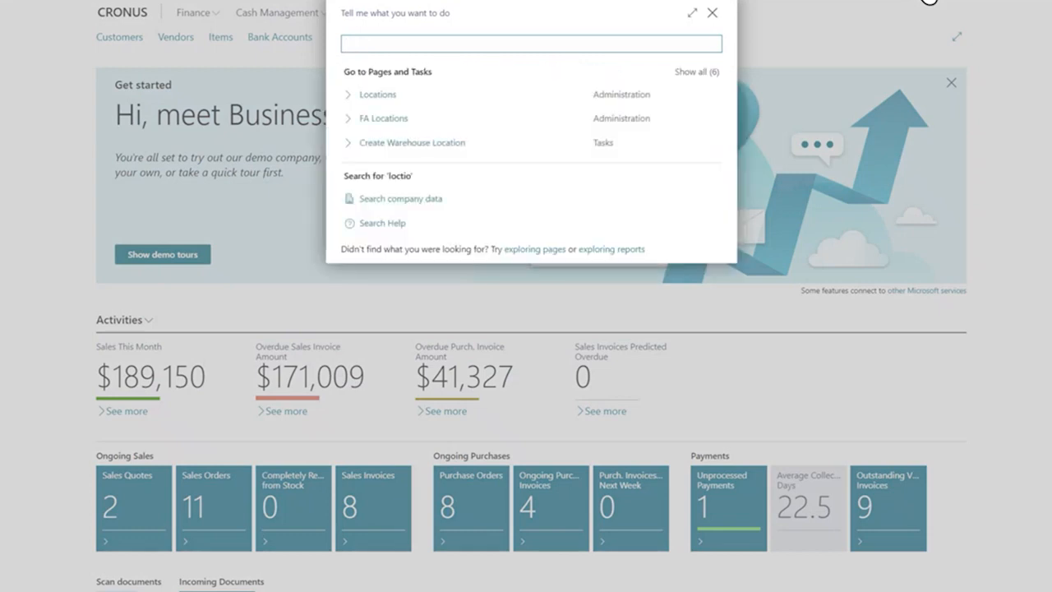
pyautogui.write('laction')
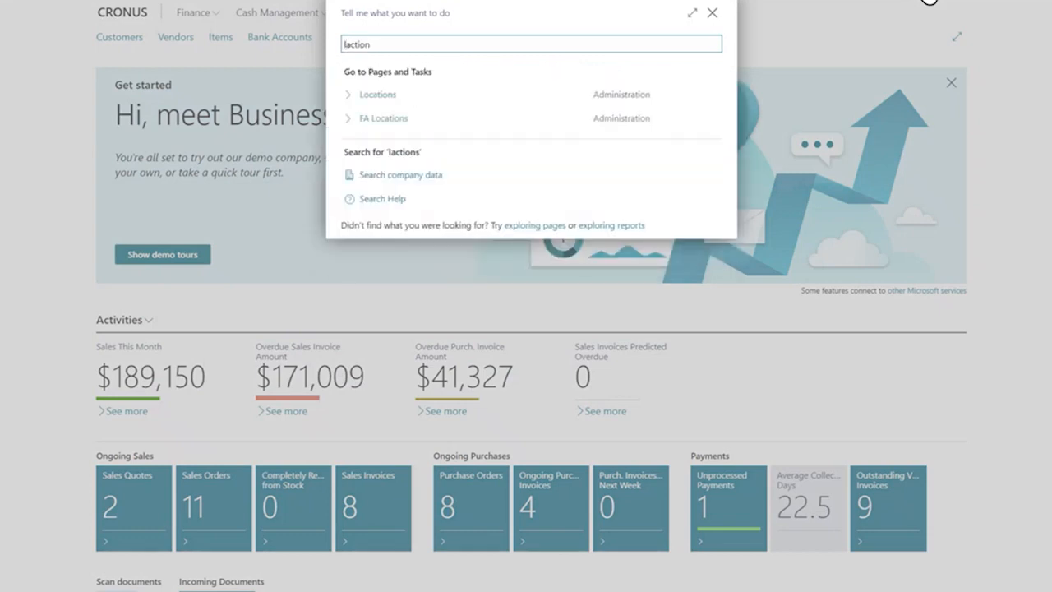
pyautogui.press('BackSpace')
pyautogui.press('BackSpace')
pyautogui.press('BackSpace')
pyautogui.press('BackSpace')
pyautogui.press('BackSpace')
pyautogui.press('BackSpace')
pyautogui.write('ocation')
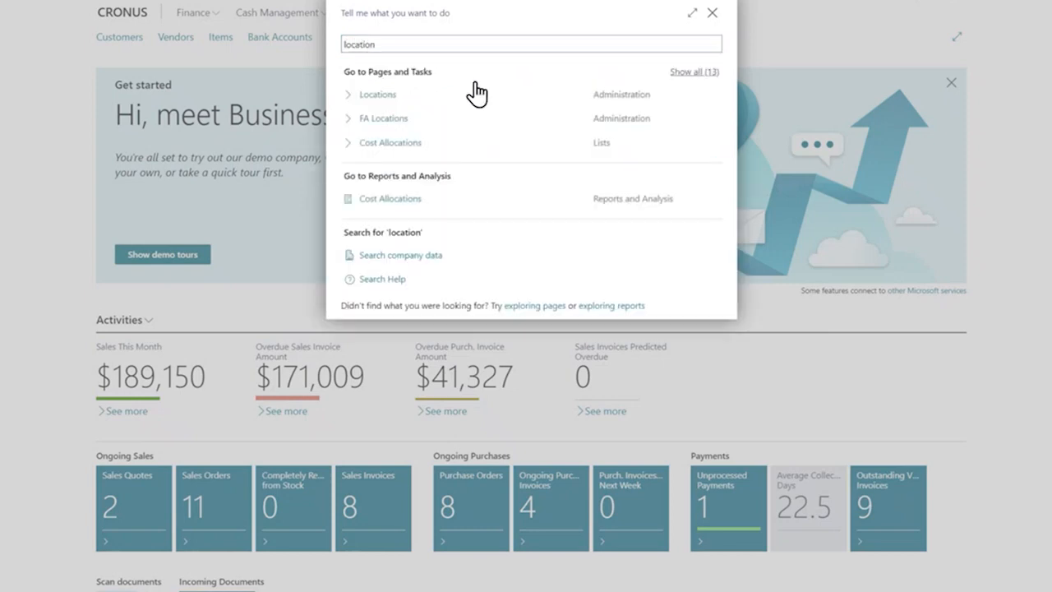
pyautogui.click(447, 95)
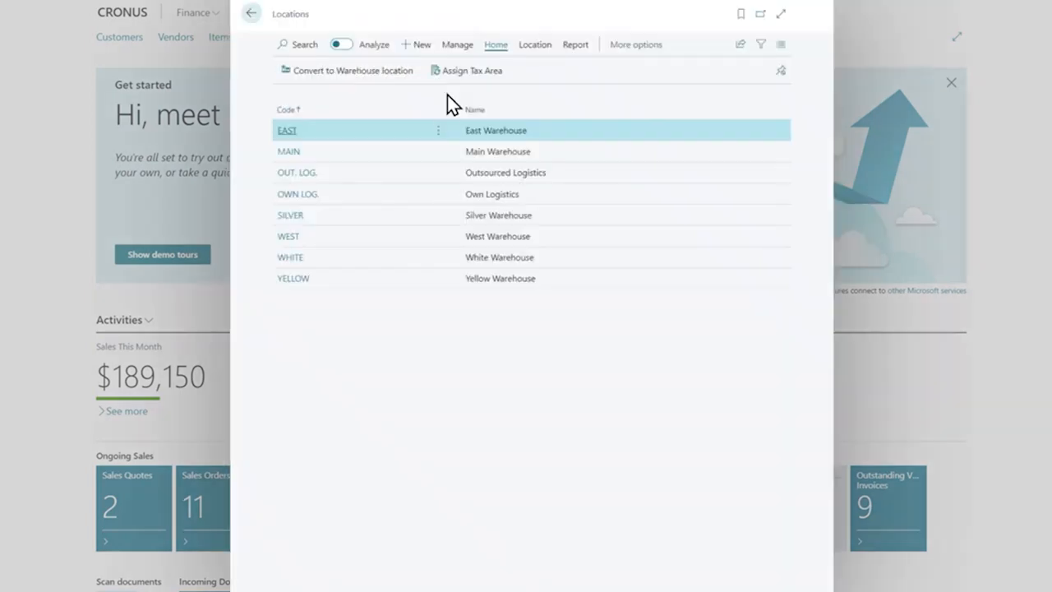
# Open the MAIN location card in full width and examine its city and Warehouse settings
pyautogui.click(290, 153)
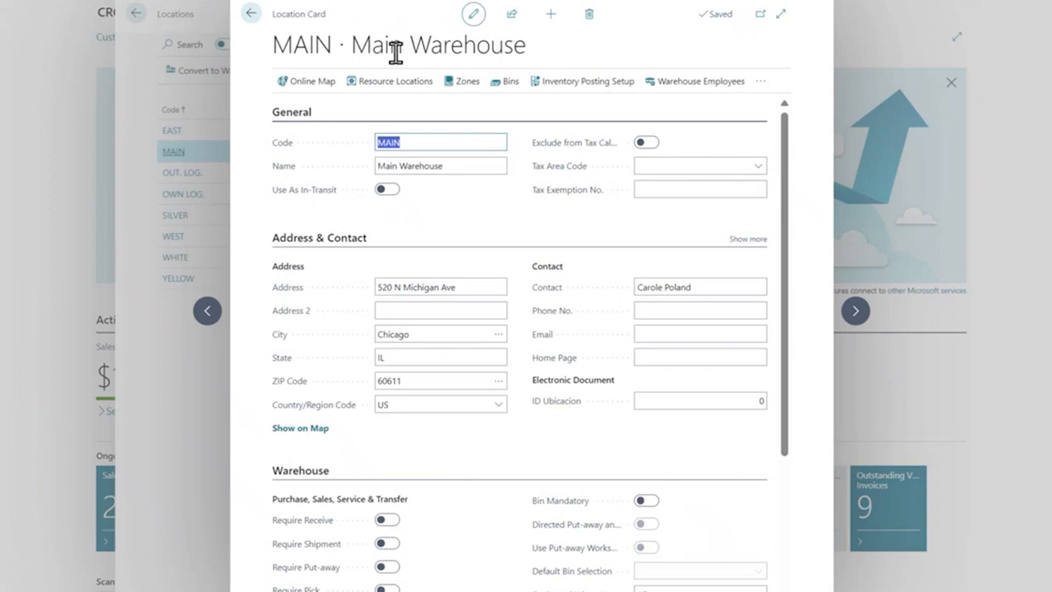
pyautogui.click(443, 331)
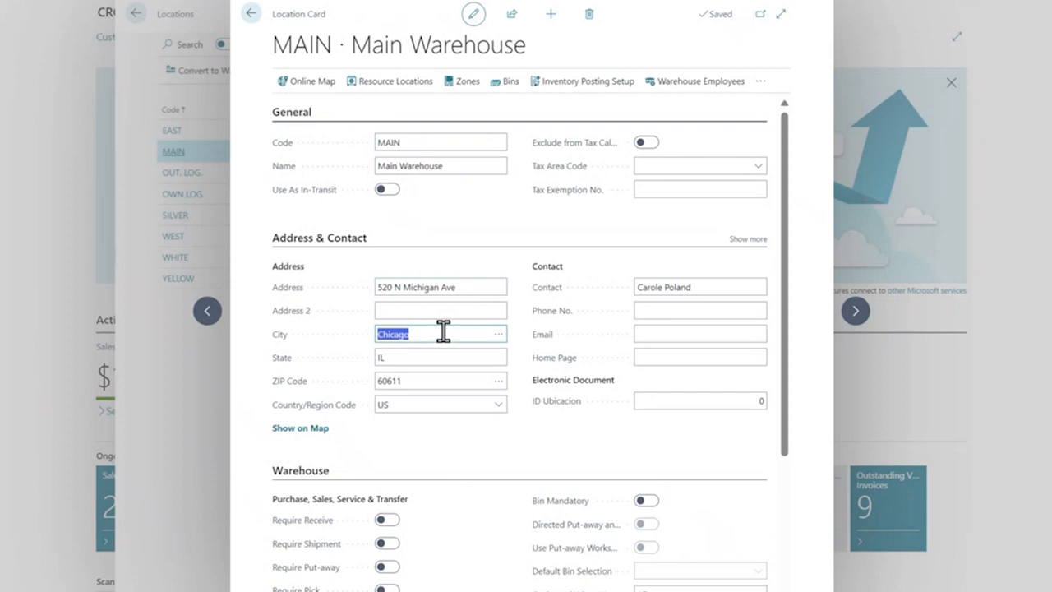
pyautogui.moveTo(781, 290); pyautogui.dragTo(790, 458)
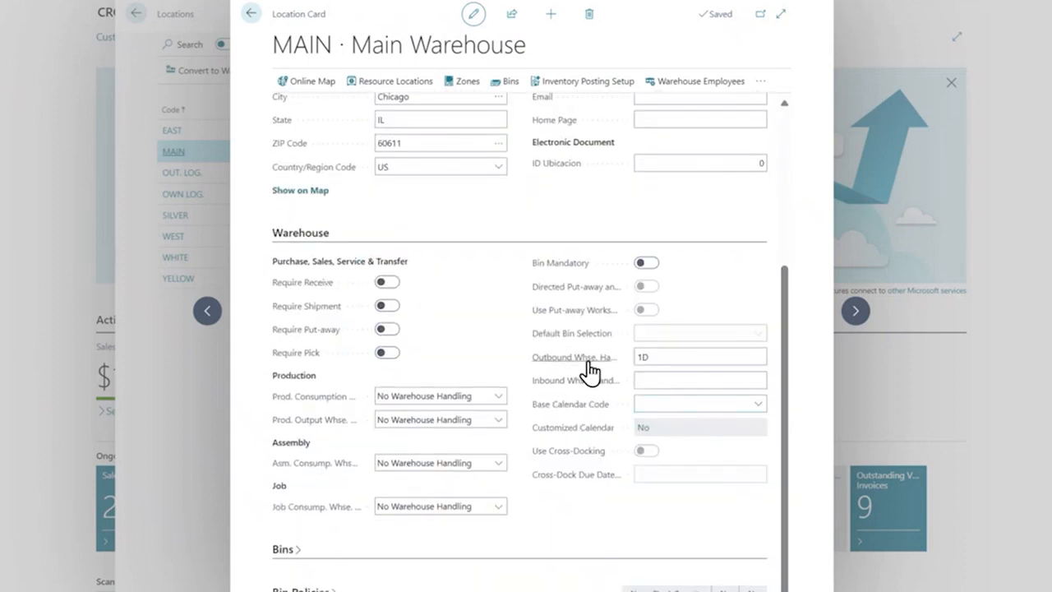
pyautogui.click(778, 15)
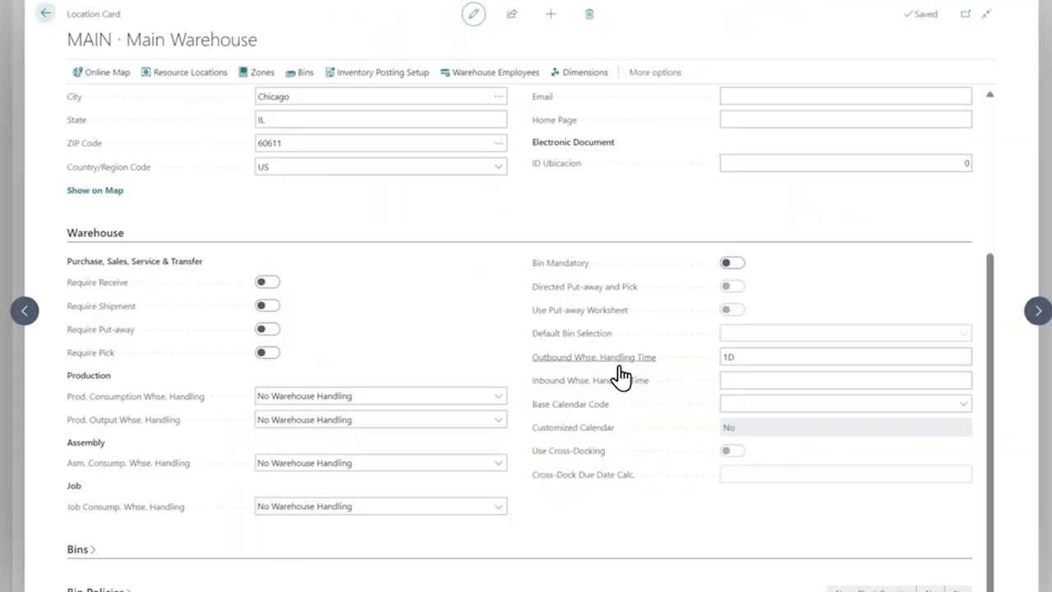
# Examine the Outbound and Inbound Whse. Handling Time fields and their descriptions on the MAIN location card
pyautogui.moveTo(620, 376)
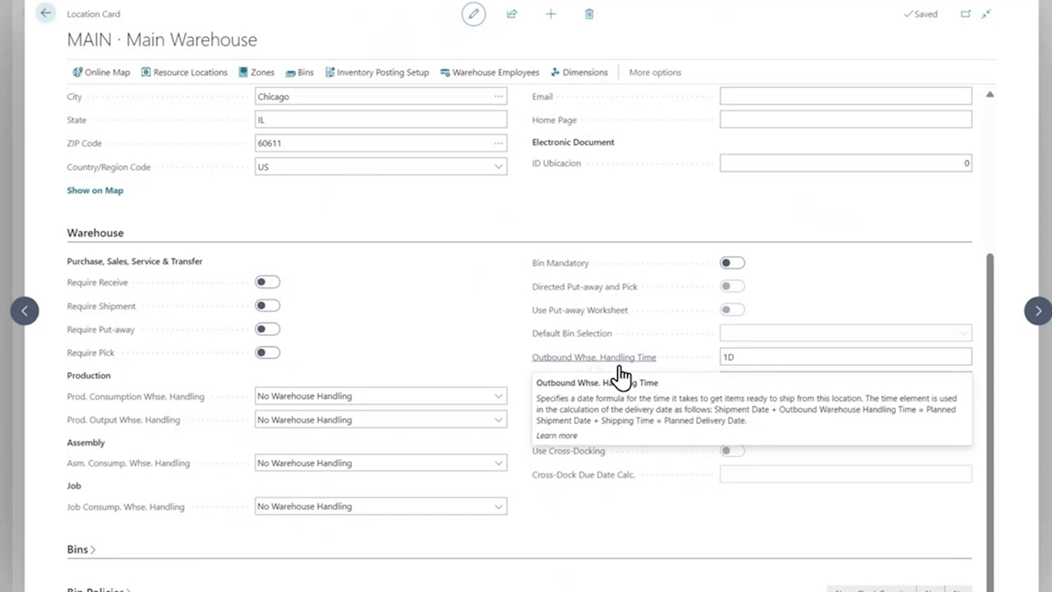
pyautogui.click(743, 354)
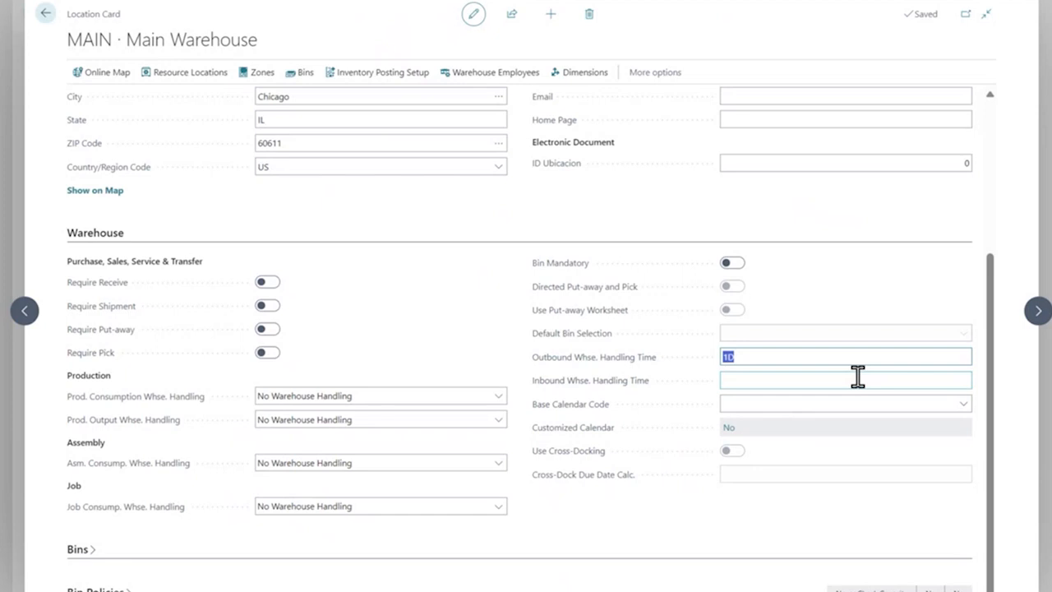
pyautogui.moveTo(639, 396)
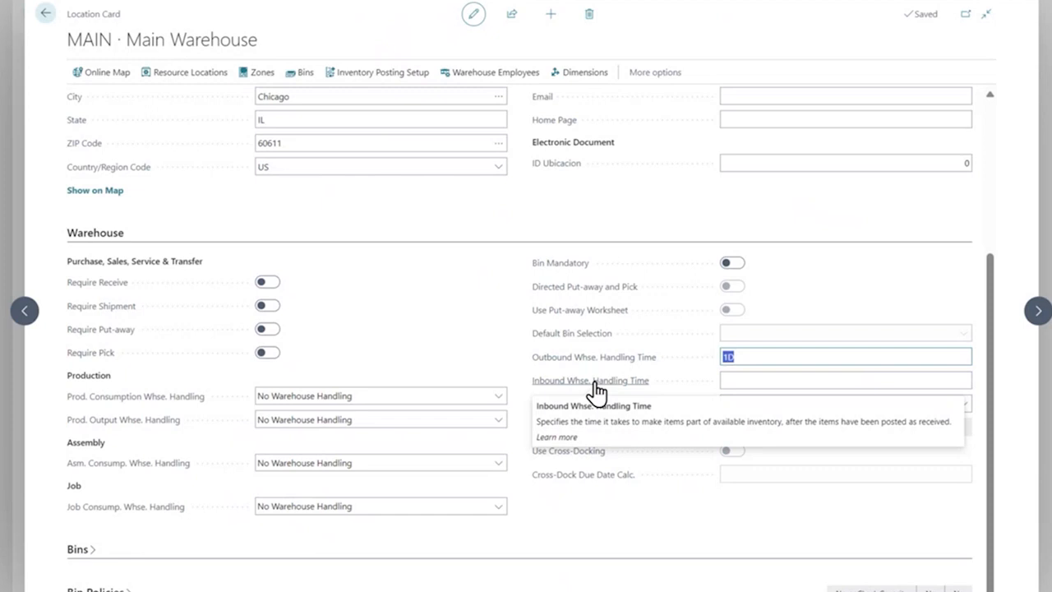
pyautogui.click(781, 379)
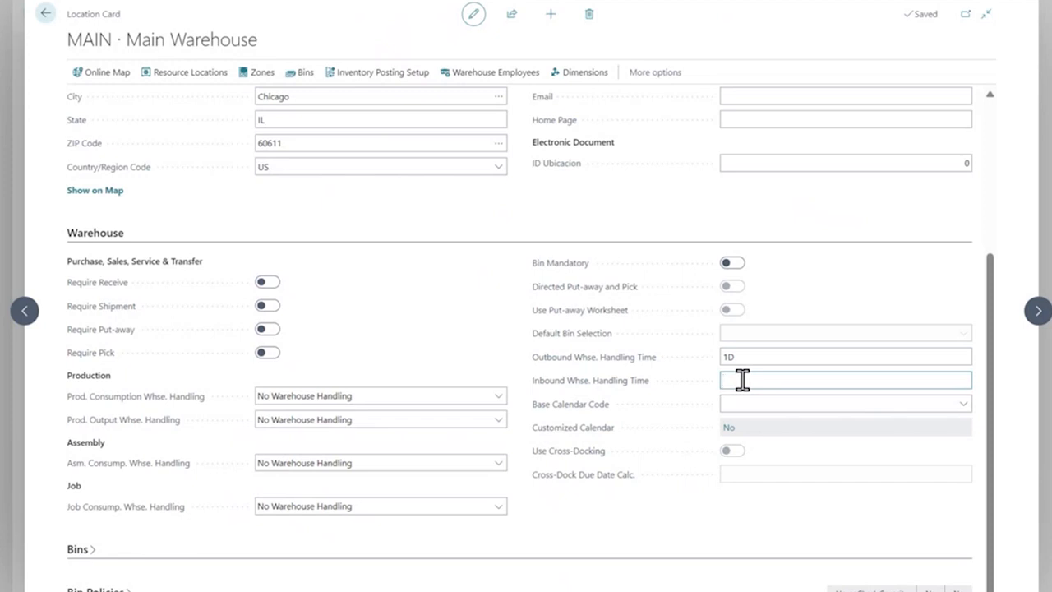
pyautogui.click(775, 358)
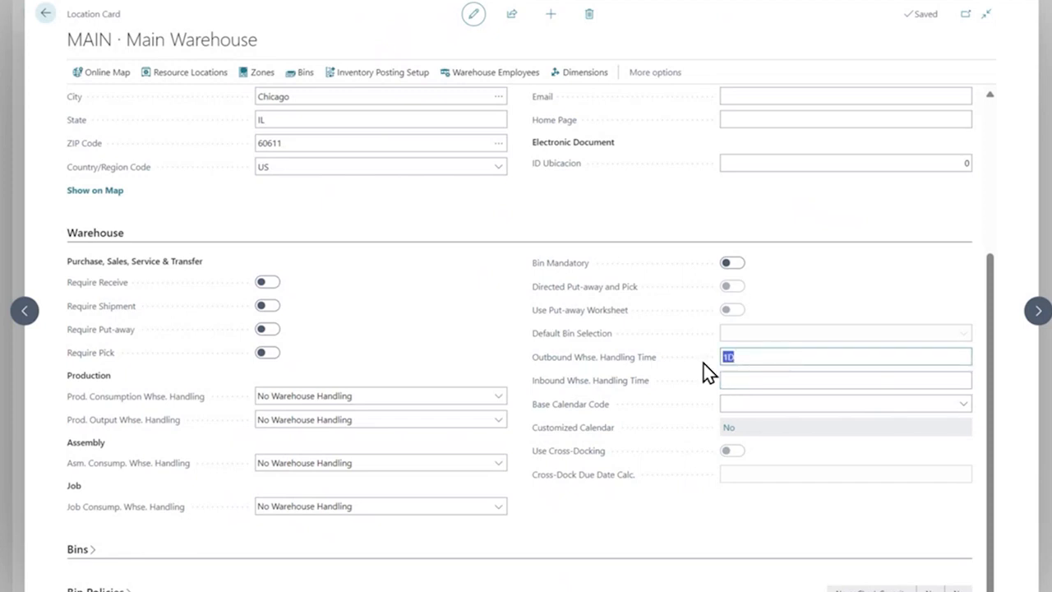
pyautogui.moveTo(654, 372)
pyautogui.click(571, 224)
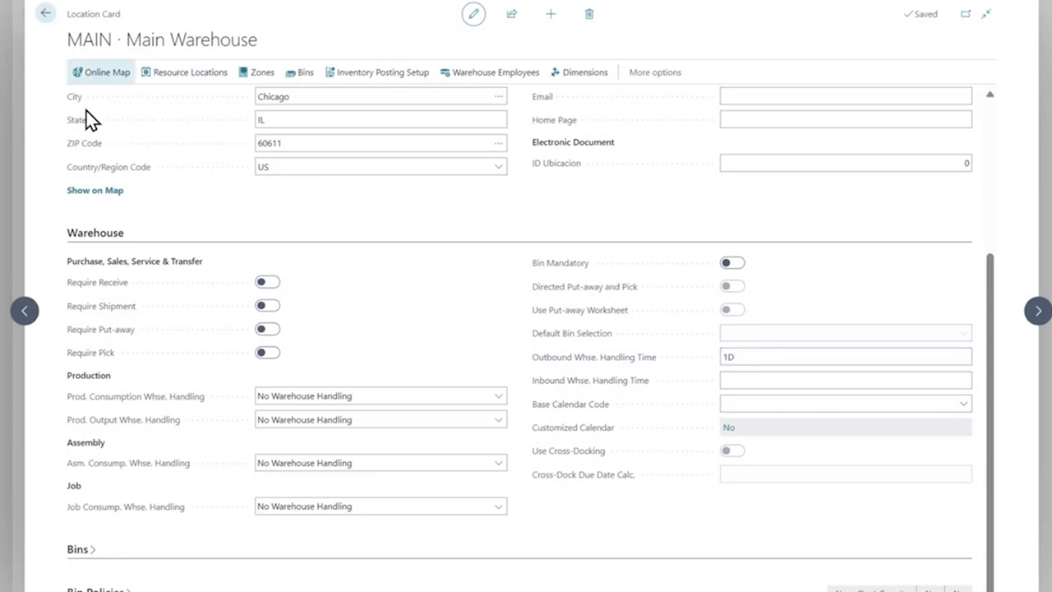
# Open Online Map Setup from the MAIN location, examine its terms of use and settings, and exit without enabling it
pyautogui.click(112, 72)
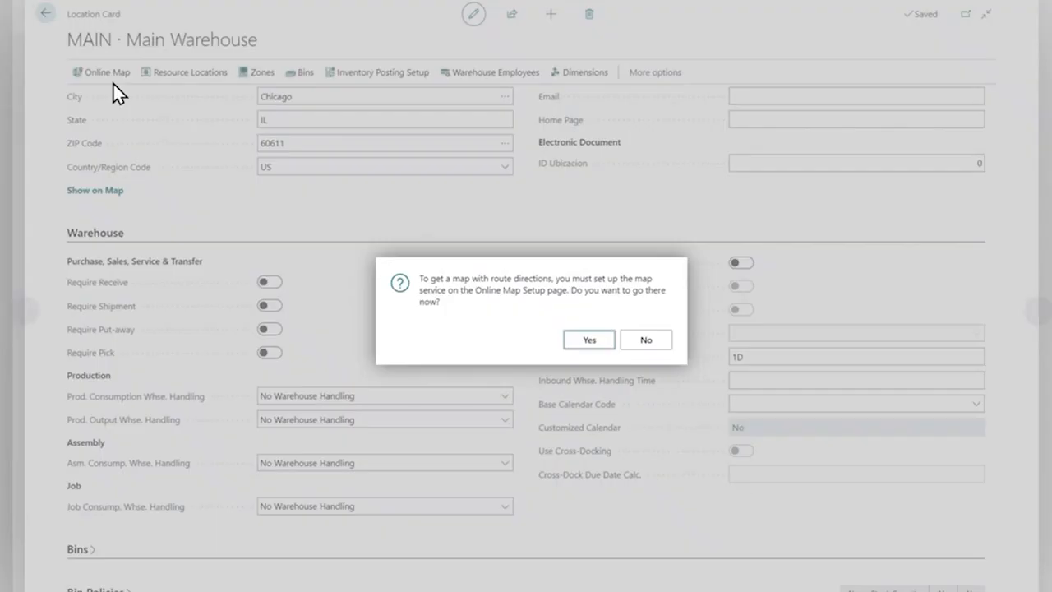
pyautogui.click(579, 340)
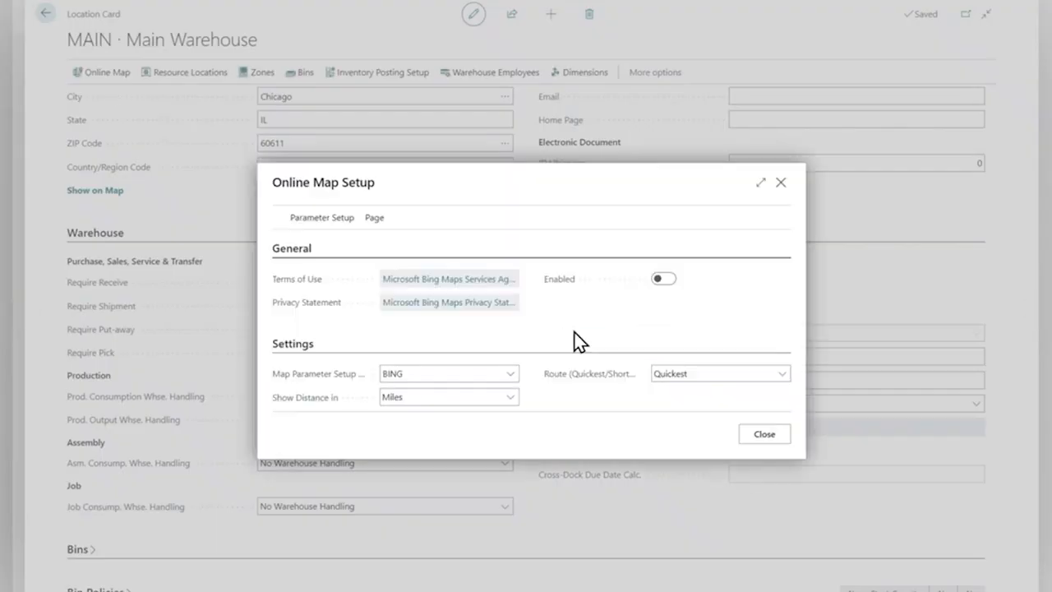
pyautogui.click(471, 279)
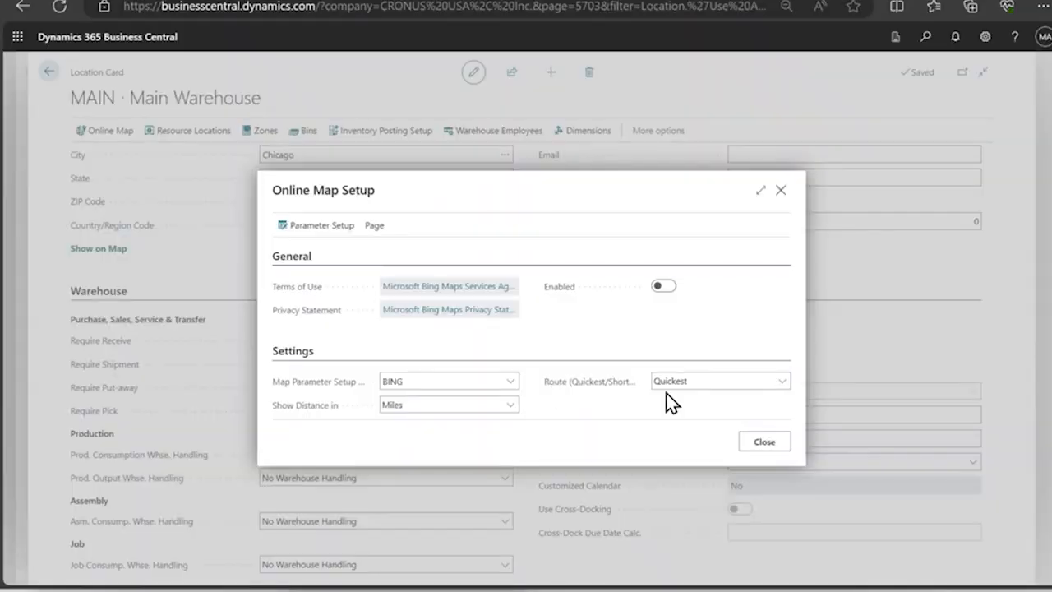
pyautogui.click(779, 192)
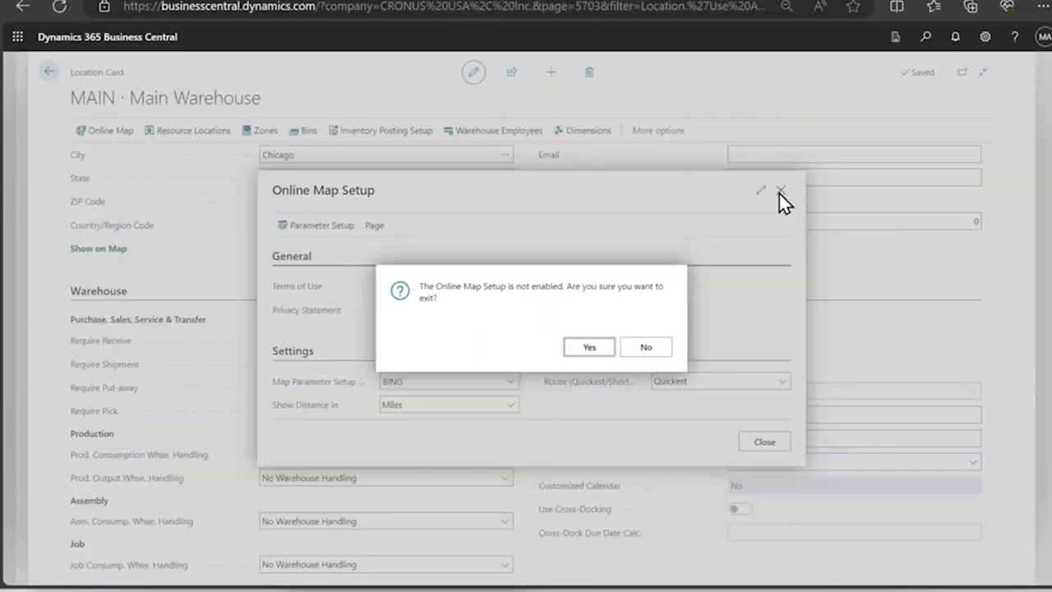
pyautogui.click(588, 349)
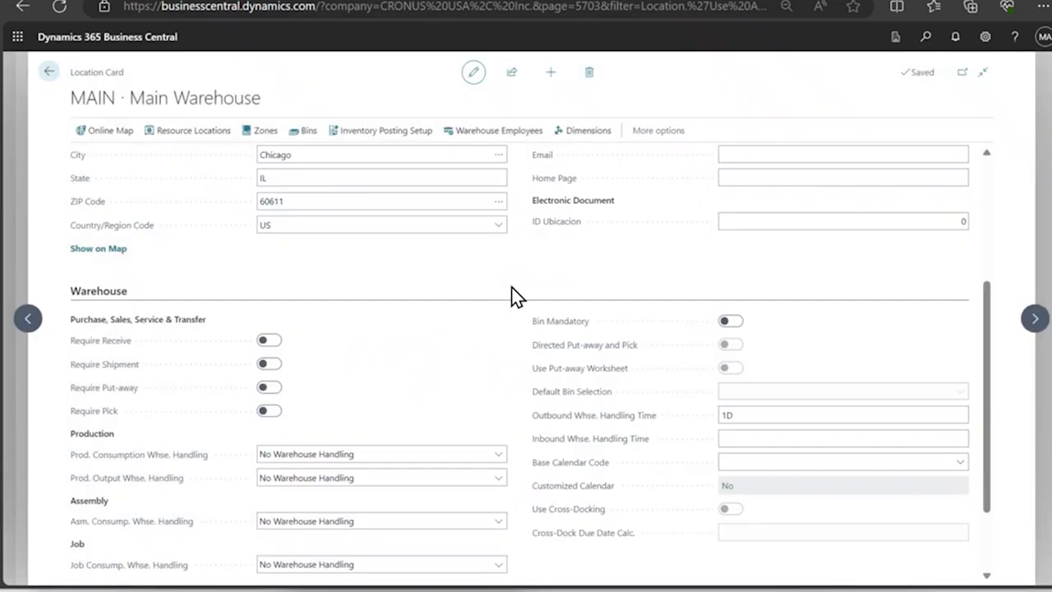
# Try to show the MAIN location's address on the map and decline going to Online Map Setup
pyautogui.scroll(3, 511, 296)
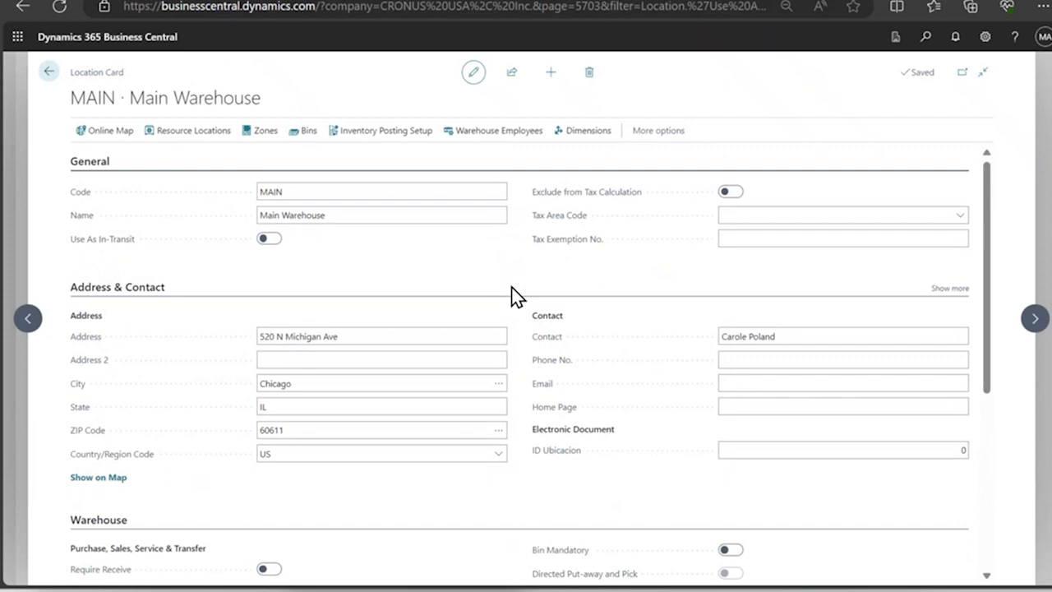
pyautogui.click(118, 483)
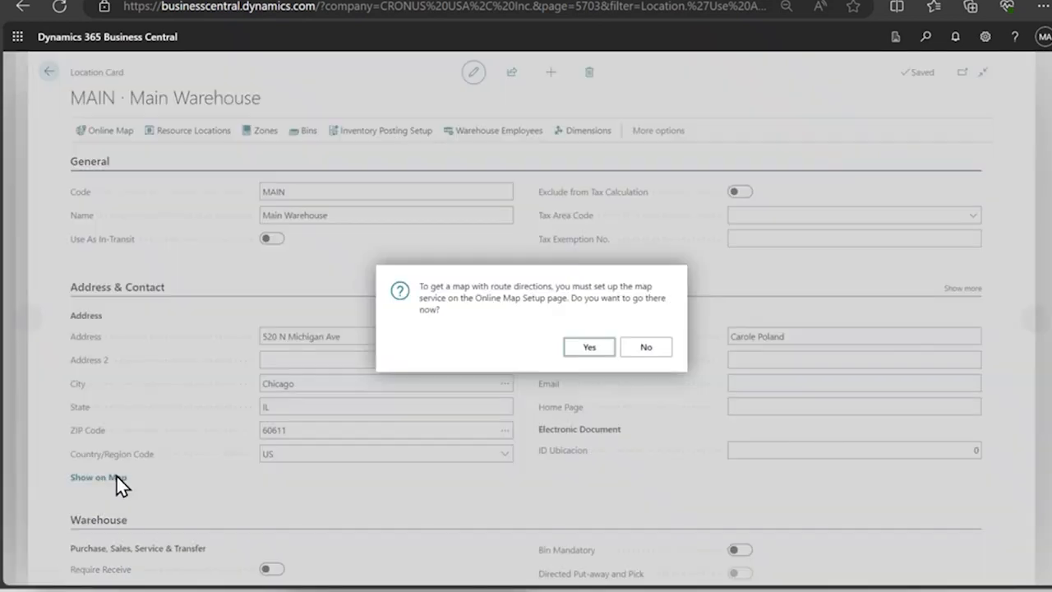
pyautogui.click(649, 349)
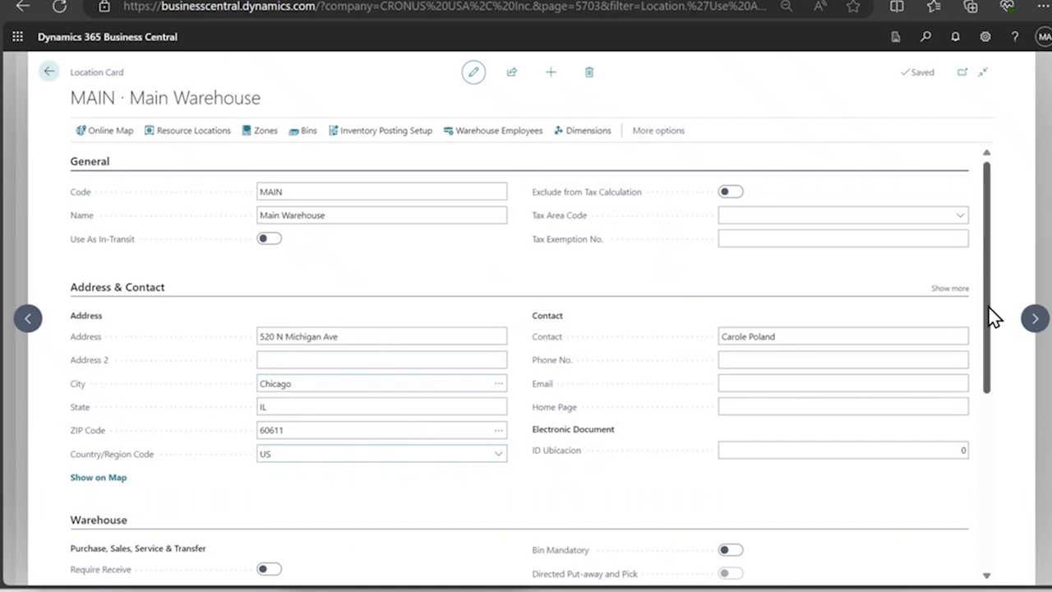
# Review the MAIN location's Warehouse settings, including handling times and base calendar, and return to the home page
pyautogui.moveTo(987, 306); pyautogui.dragTo(998, 442)
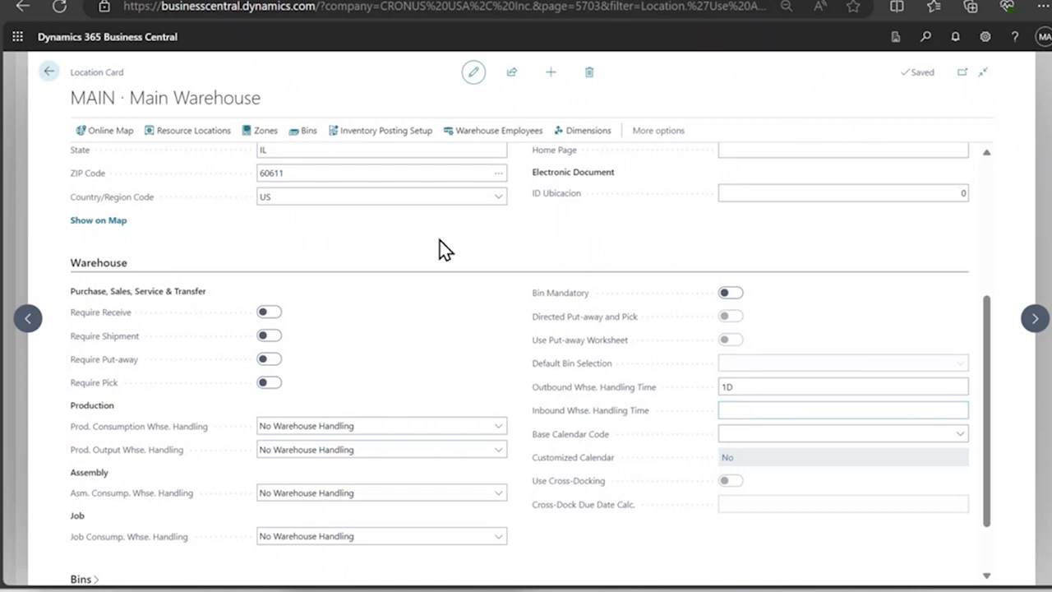
pyautogui.click(49, 73)
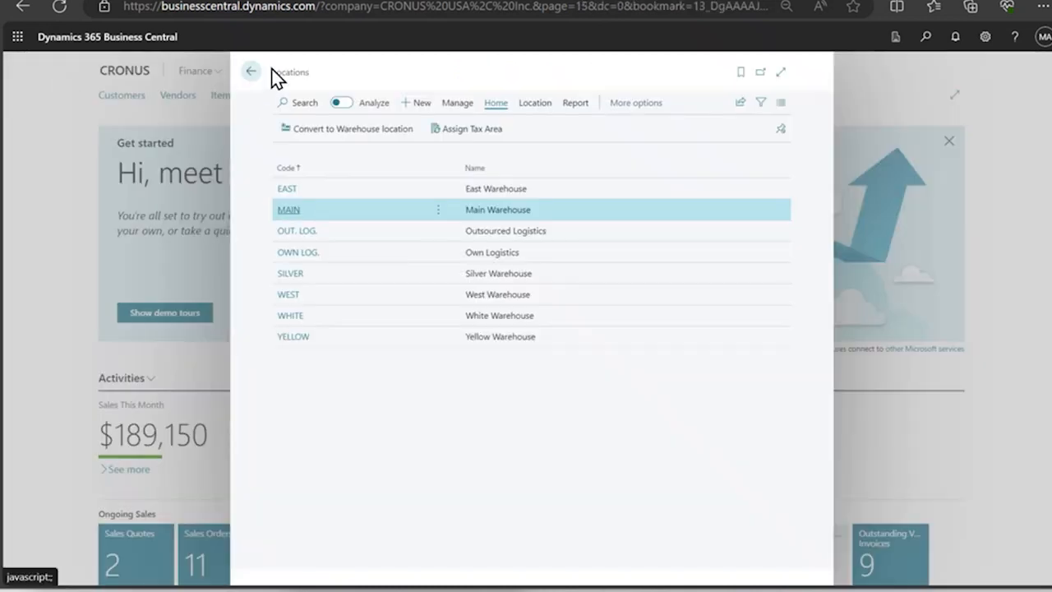
pyautogui.click(250, 71)
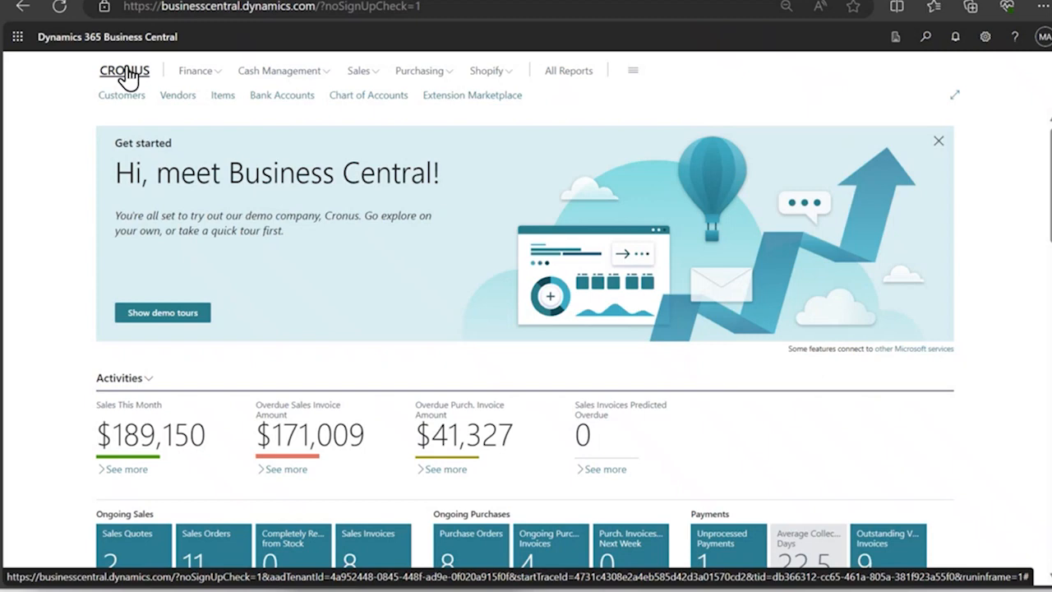
# Open the Sales Orders list and start a new sales order
pyautogui.click(366, 74)
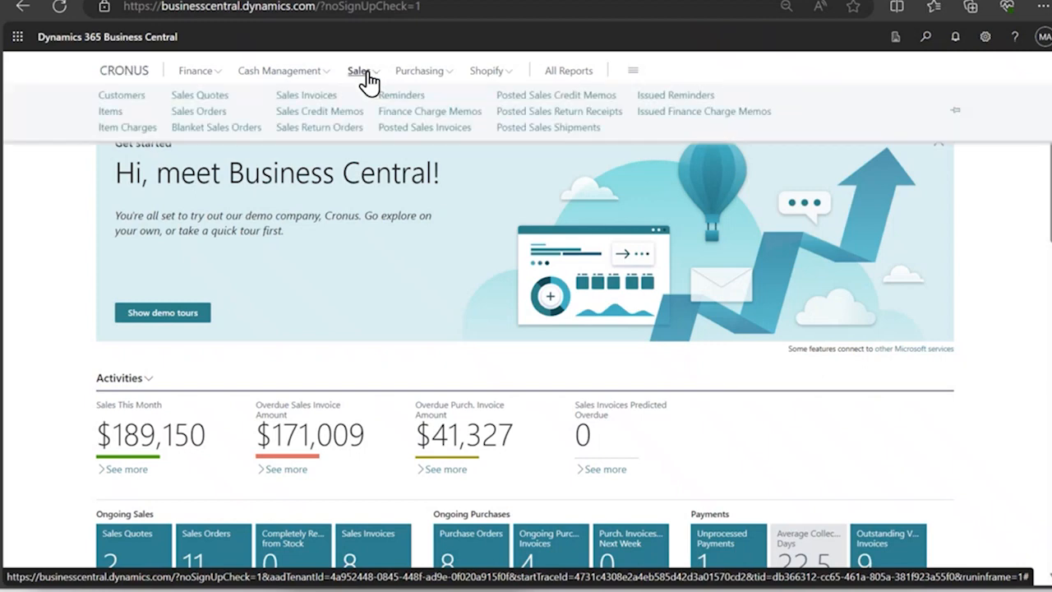
pyautogui.click(219, 113)
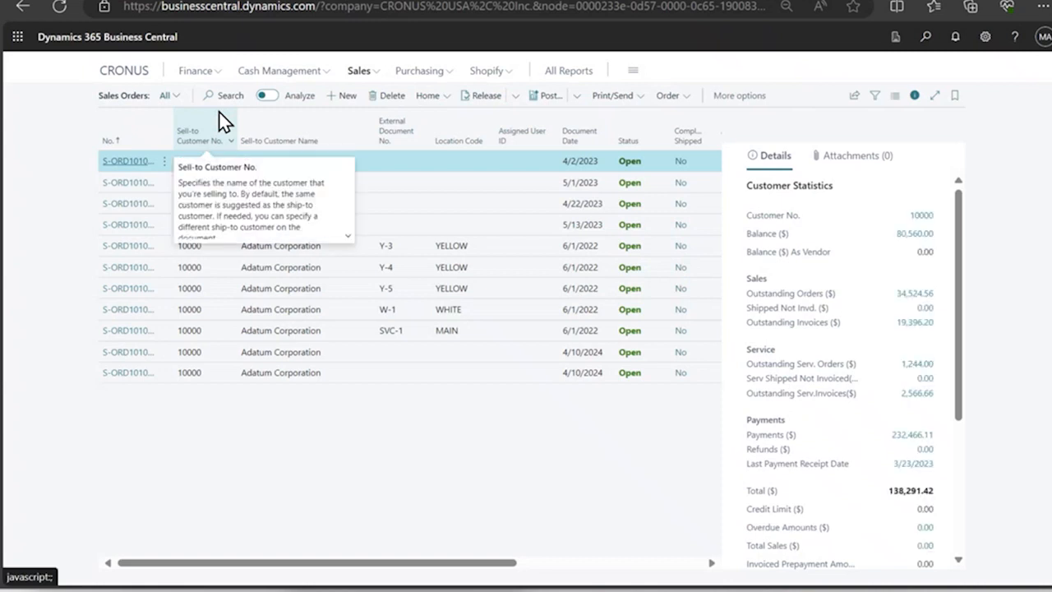
pyautogui.click(341, 96)
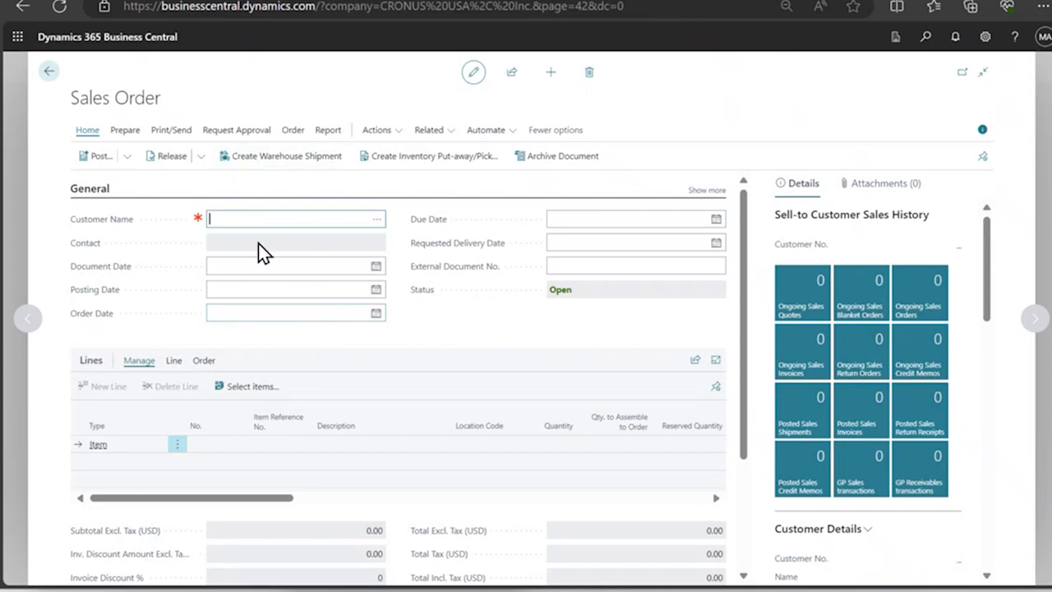
pyautogui.click(154, 115)
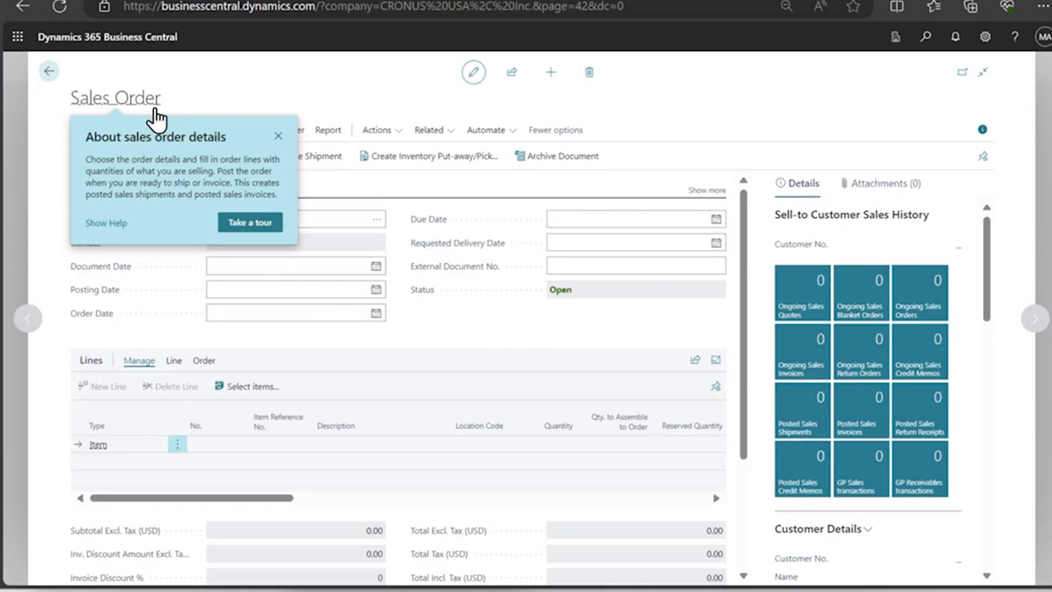
# Dismiss the introduction to sales order details and open the enlarged customer list for the order's Customer Name
pyautogui.moveTo(289, 105); pyautogui.dragTo(278, 140)
pyautogui.click(278, 138)
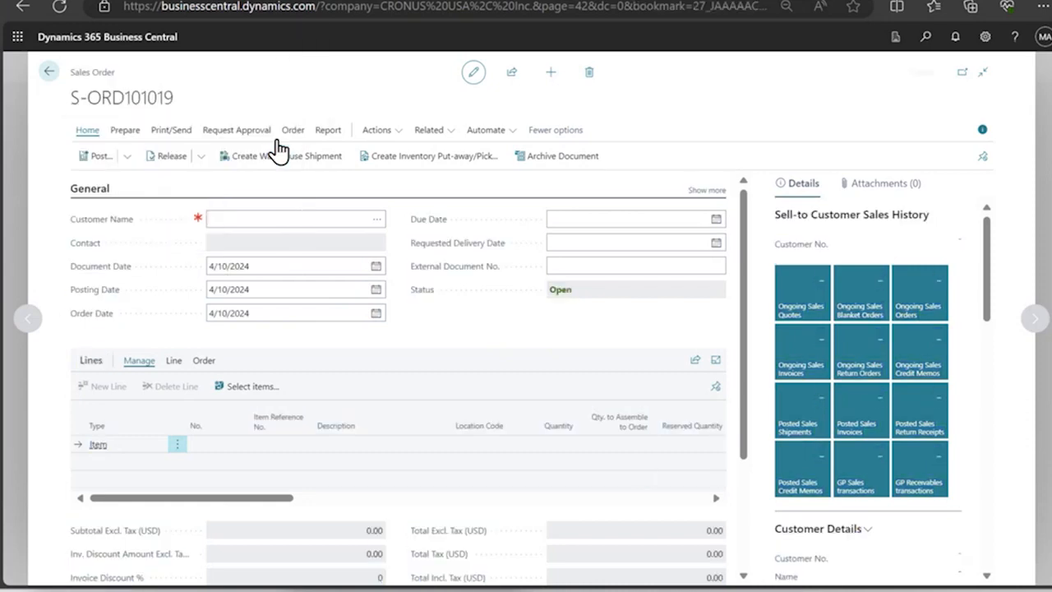
pyautogui.click(253, 219)
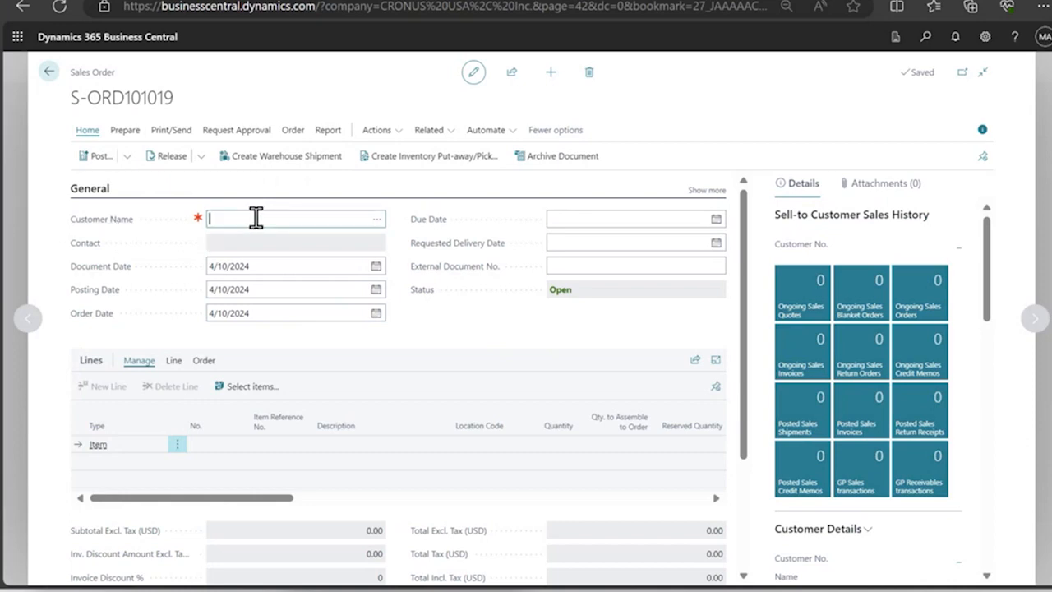
pyautogui.click(374, 225)
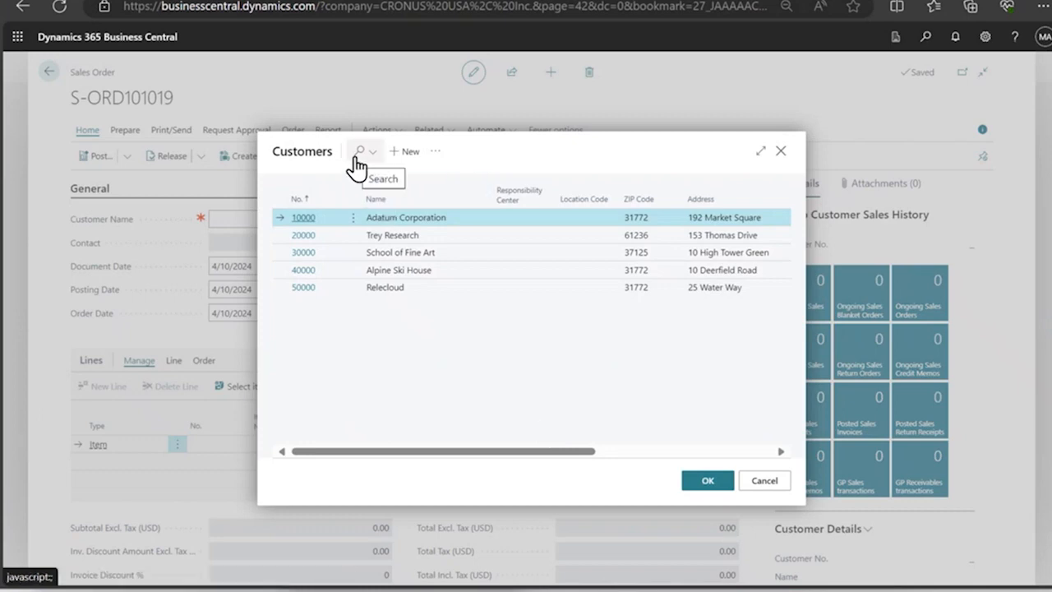
pyautogui.click(760, 151)
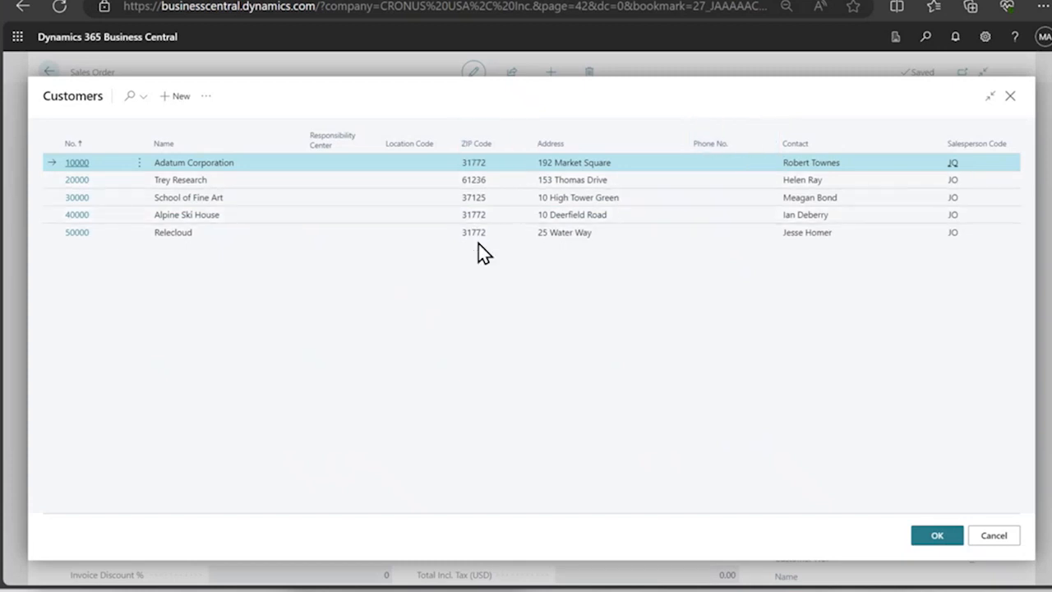
# Open the customer card of Adatum Corporation for editing and review its address, especially the city
pyautogui.click(207, 97)
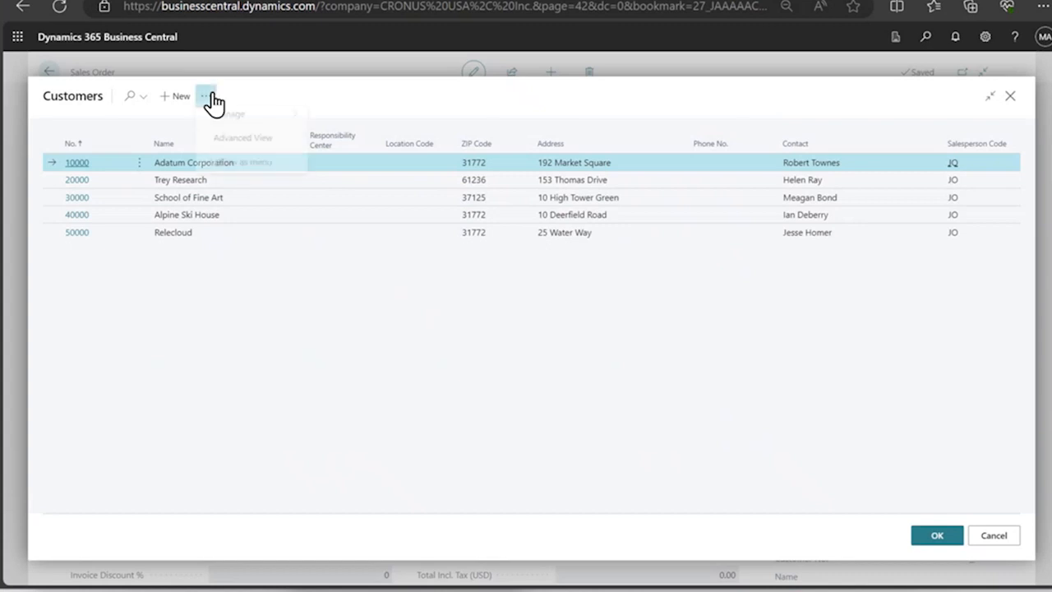
pyautogui.moveTo(233, 117)
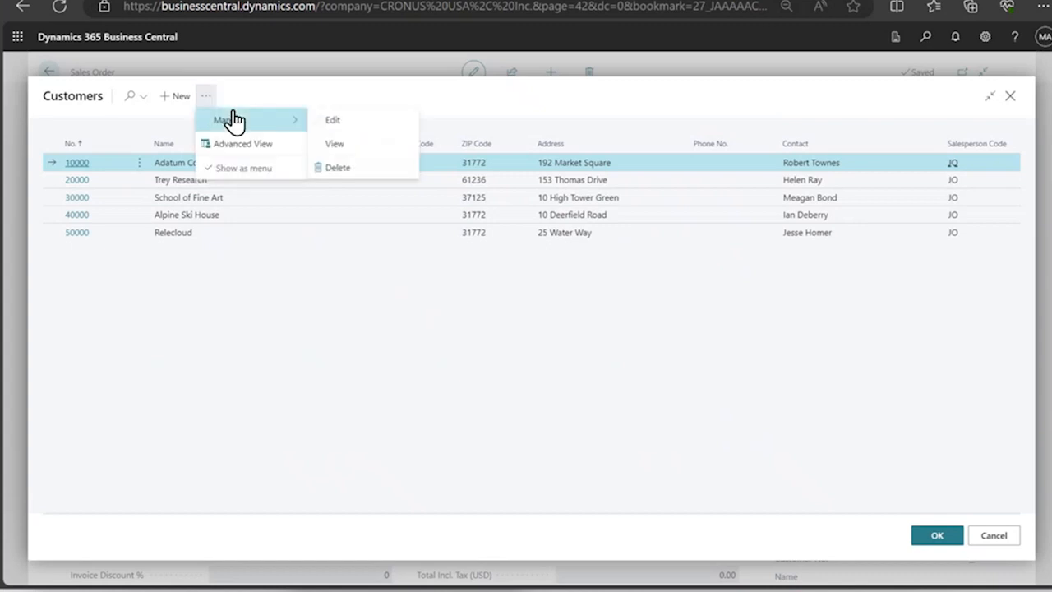
pyautogui.click(338, 120)
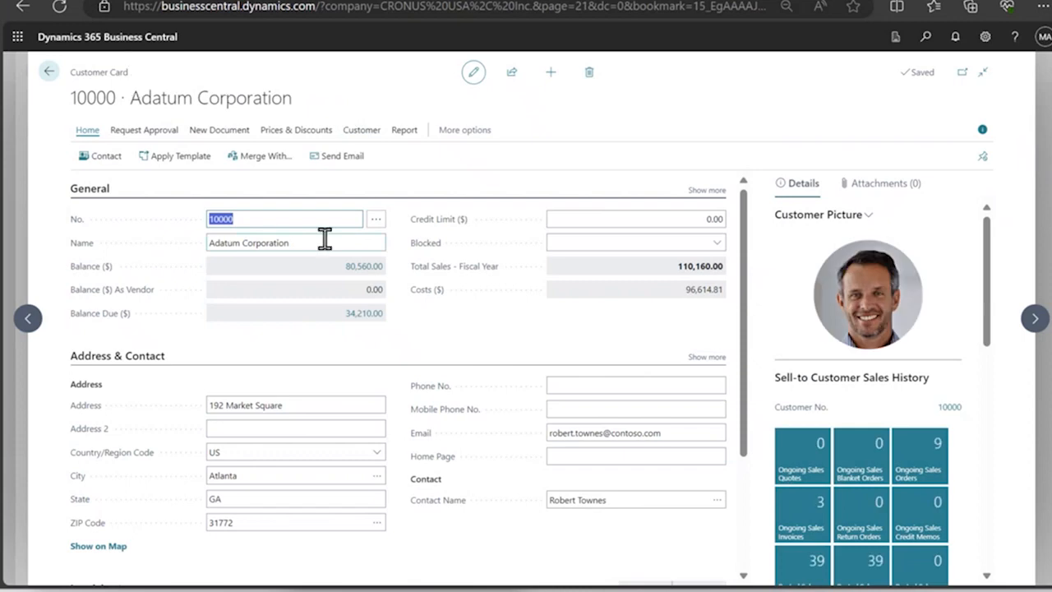
pyautogui.click(742, 271)
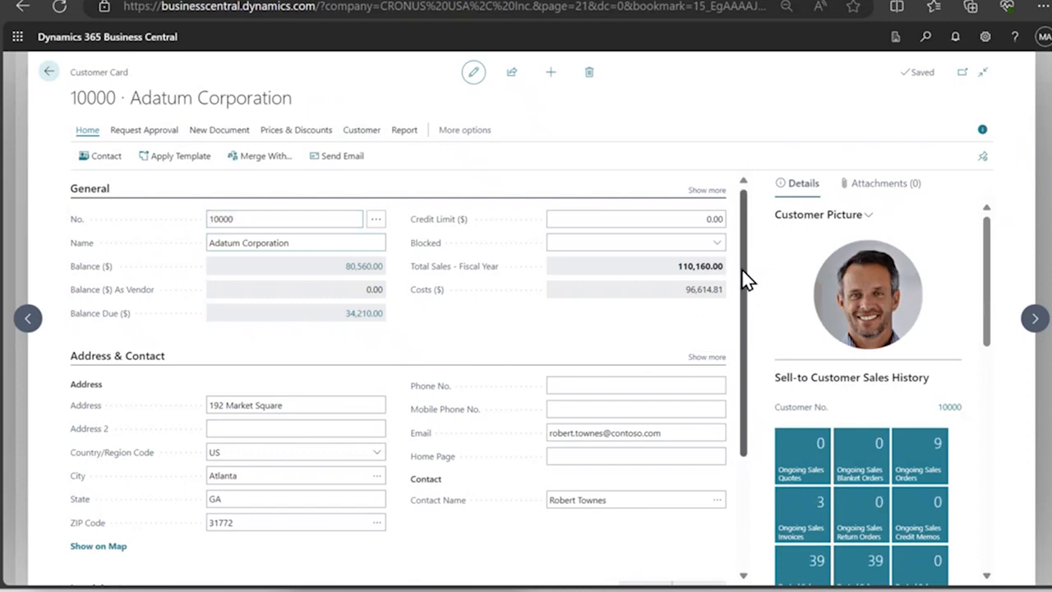
pyautogui.moveTo(745, 279); pyautogui.dragTo(747, 324)
pyautogui.click(298, 395)
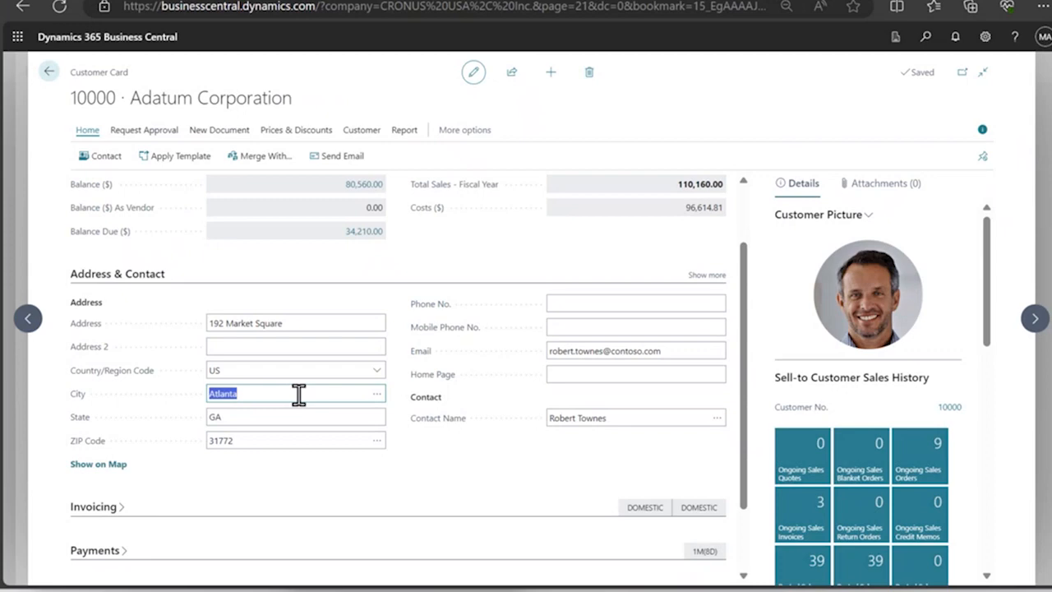
pyautogui.click(289, 395)
pyautogui.moveTo(289, 395); pyautogui.dragTo(190, 387)
# Return to the customer list and select Adatum Corporation as the sales order's customer
pyautogui.click(49, 74)
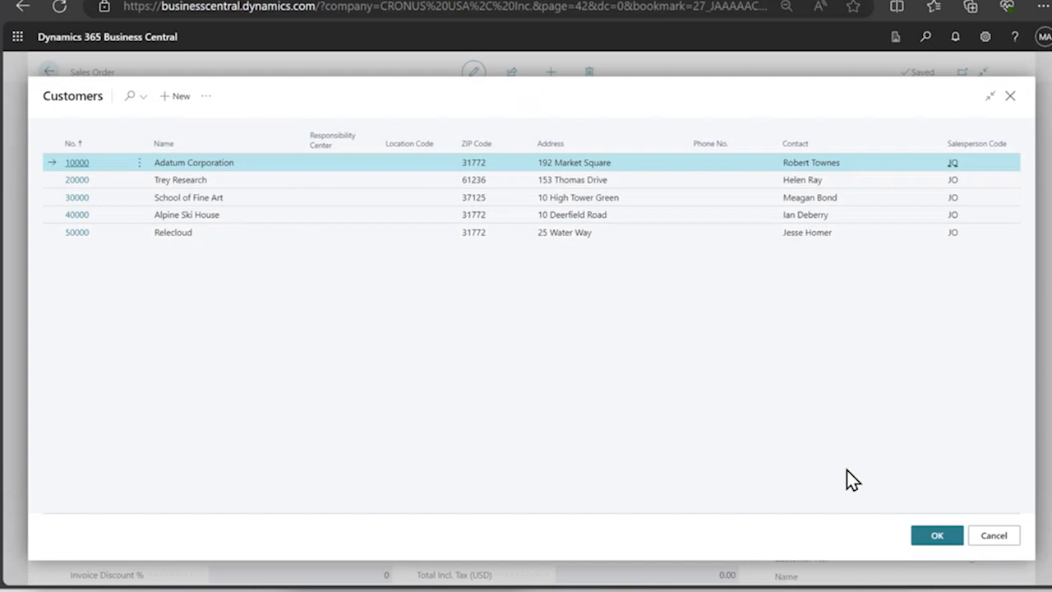
pyautogui.click(927, 539)
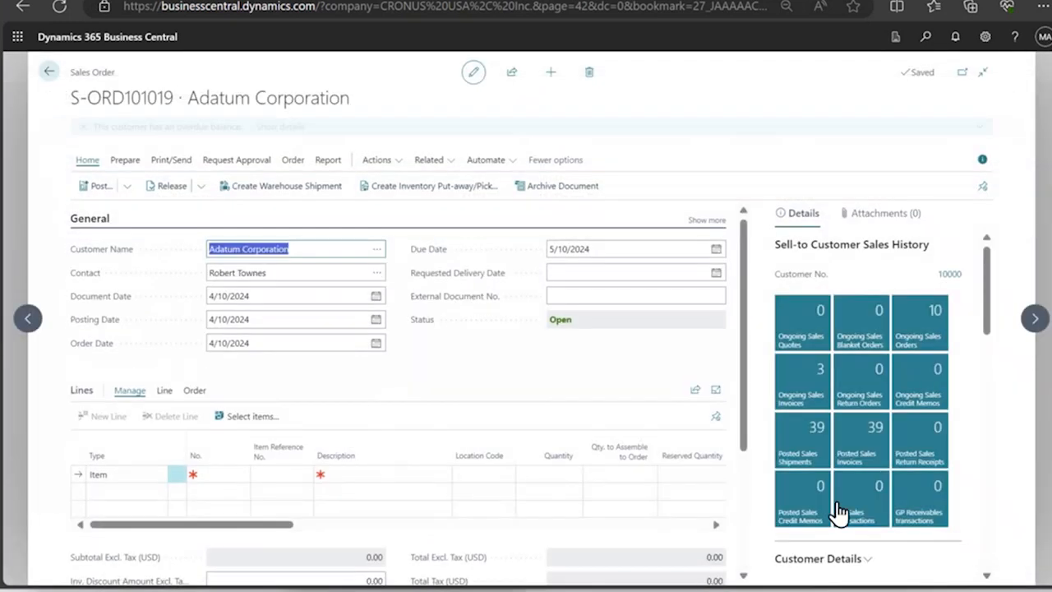
# Search the items for "desk" and add item 1896-S ATHENS Desk to the first order line
pyautogui.click(216, 472)
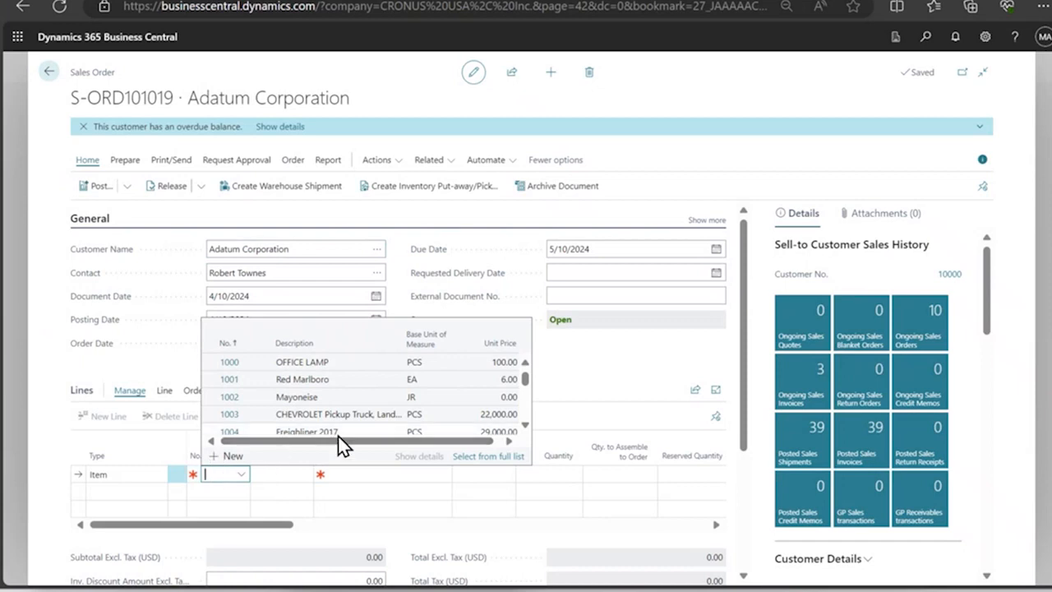
pyautogui.write('tabl')
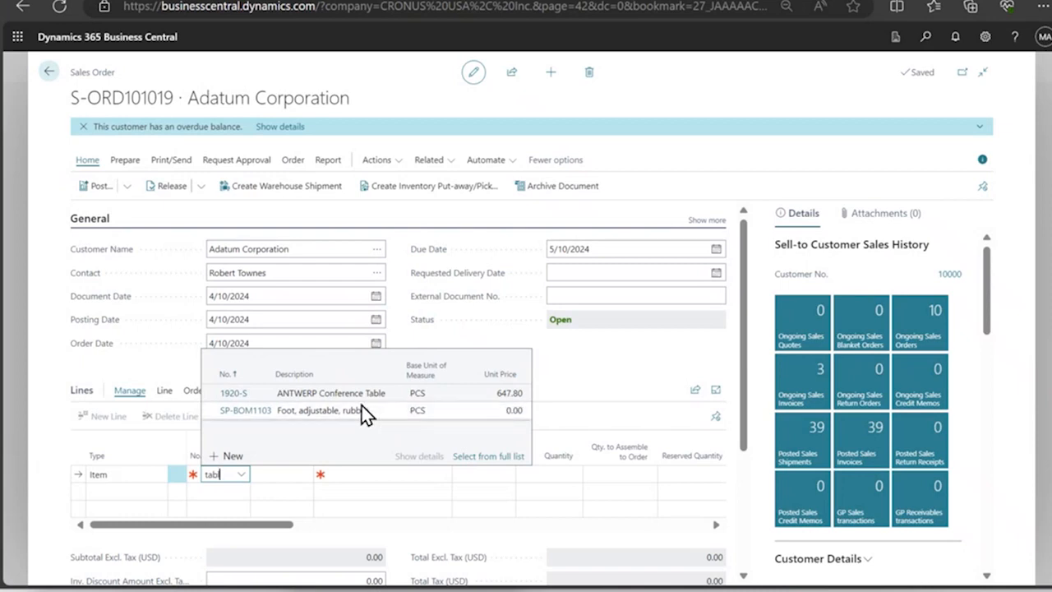
pyautogui.press('BackSpace')
pyautogui.press('BackSpace')
pyautogui.press('BackSpace')
pyautogui.press('BackSpace')
pyautogui.write('desk')
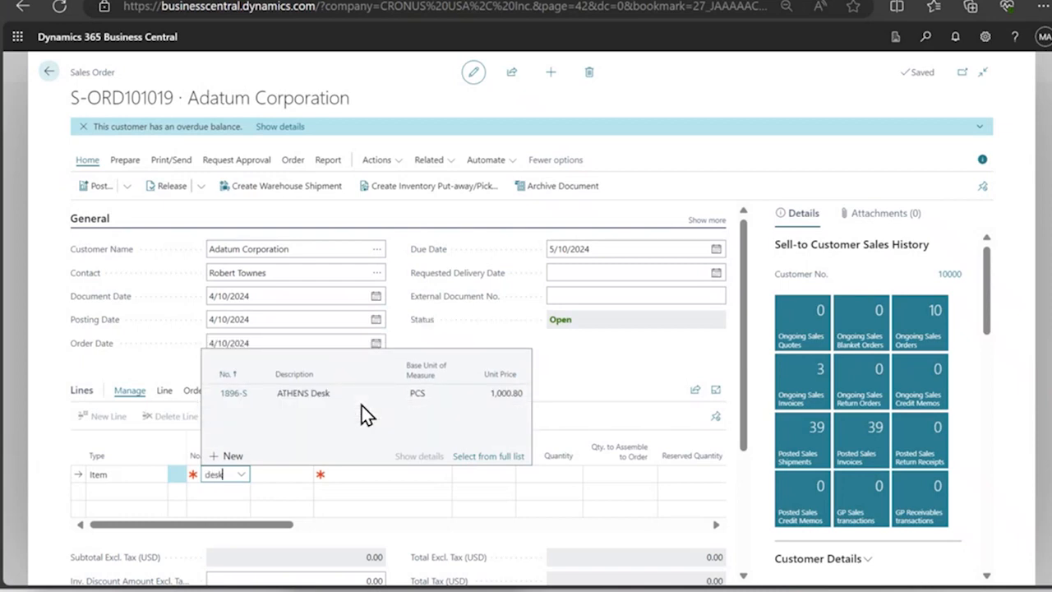
pyautogui.click(299, 394)
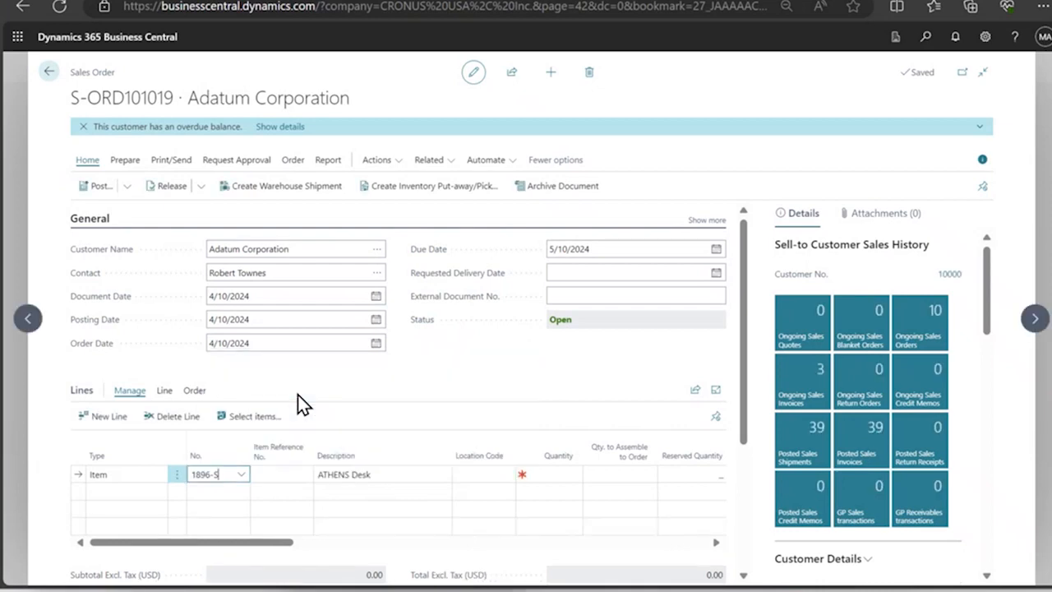
# Set the ATHENS Desk line's location code to MAIN and its quantity to 10
pyautogui.click(496, 477)
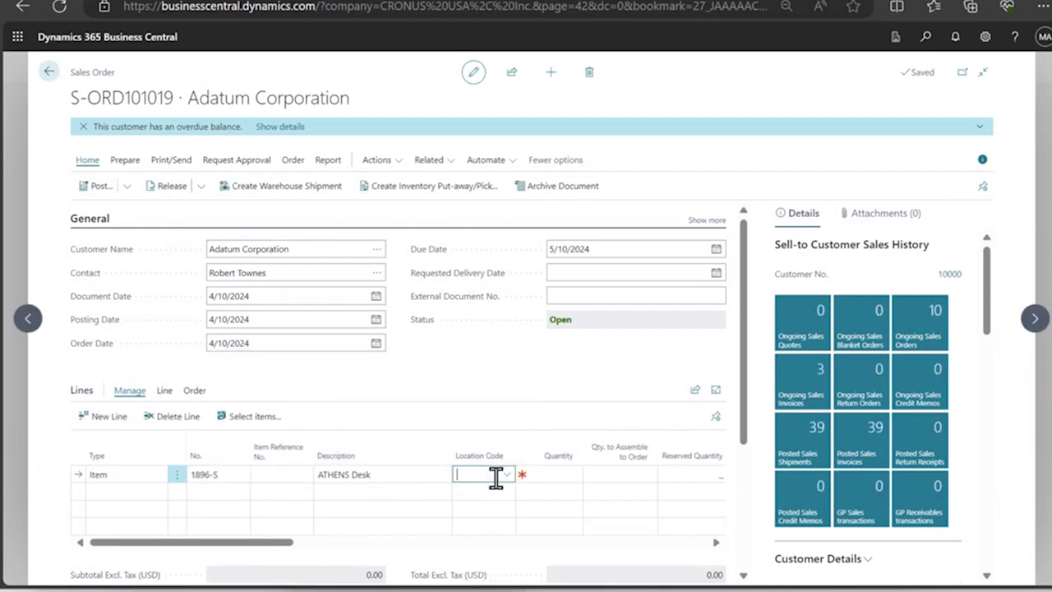
pyautogui.write('main')
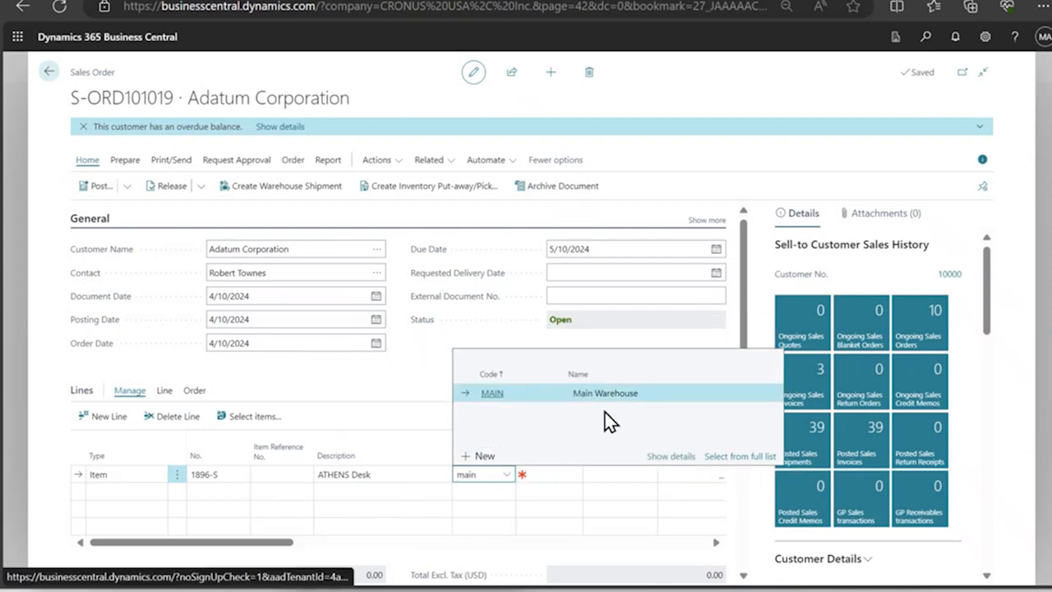
pyautogui.click(549, 396)
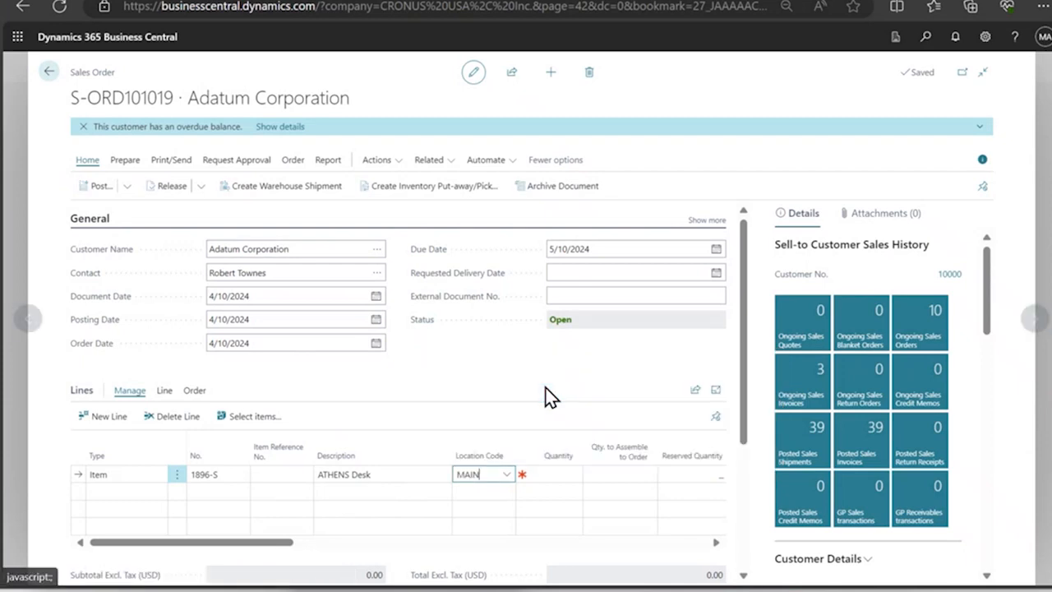
pyautogui.click(554, 472)
pyautogui.write('10')
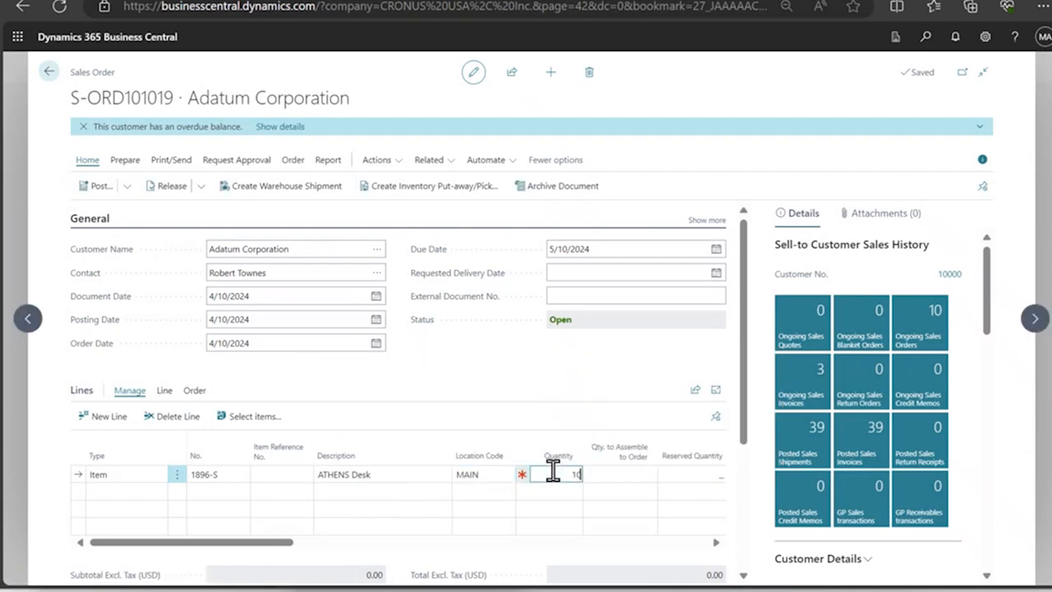
pyautogui.press('Tab')
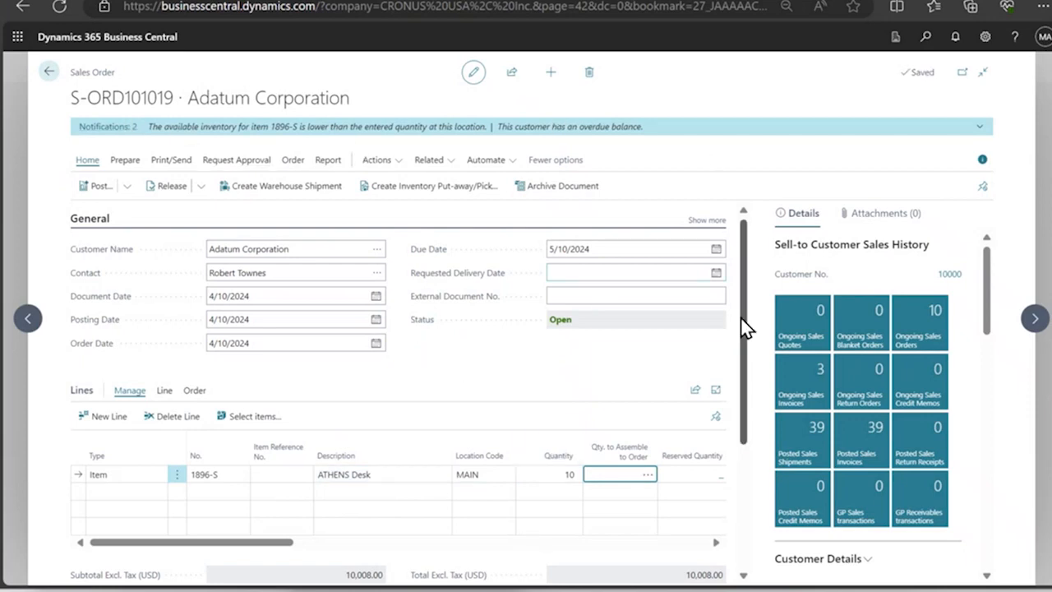
# Check the ATHENS Desk line's location and quantity, and review its availability figures in the line details
pyautogui.moveTo(746, 328); pyautogui.dragTo(751, 423)
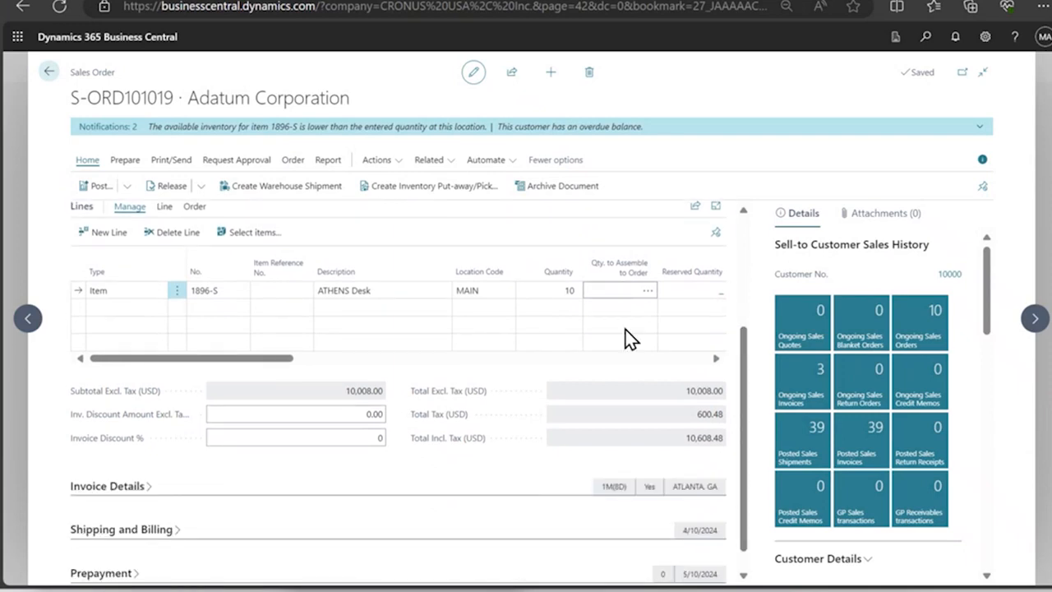
pyautogui.click(483, 290)
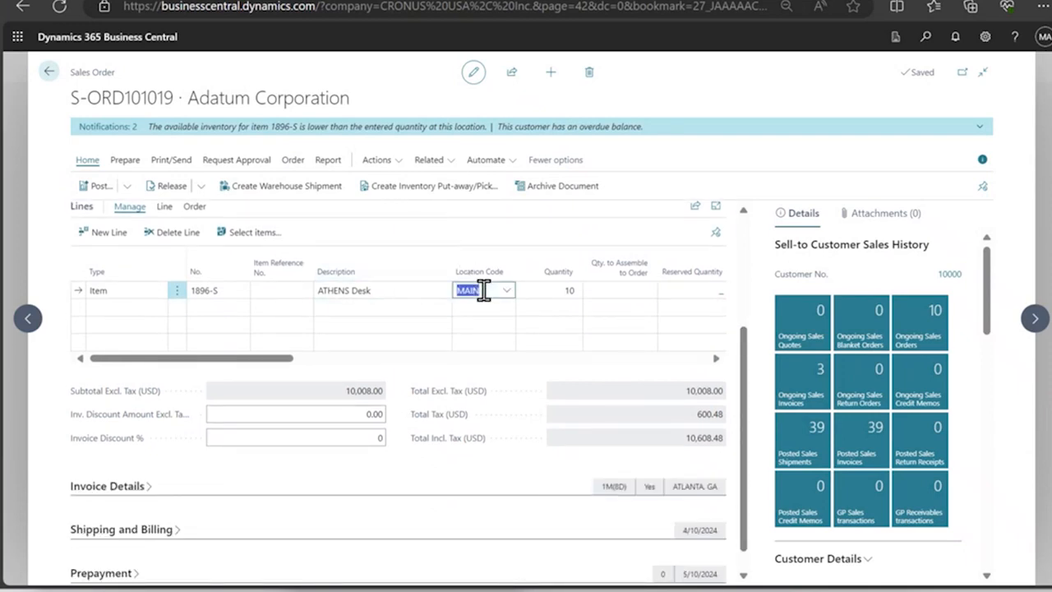
pyautogui.click(544, 290)
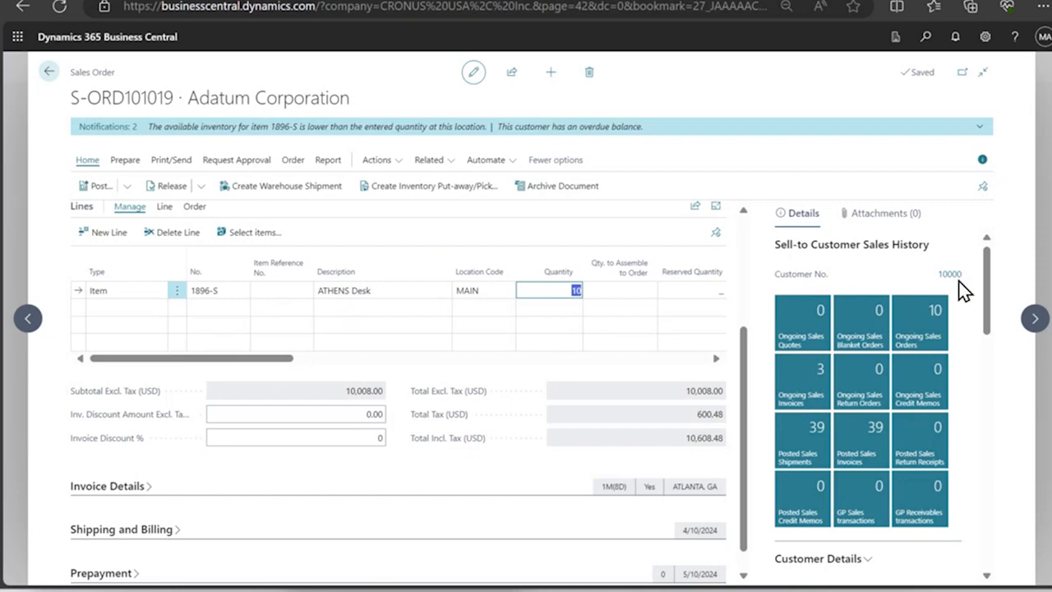
pyautogui.moveTo(986, 270); pyautogui.dragTo(1002, 421)
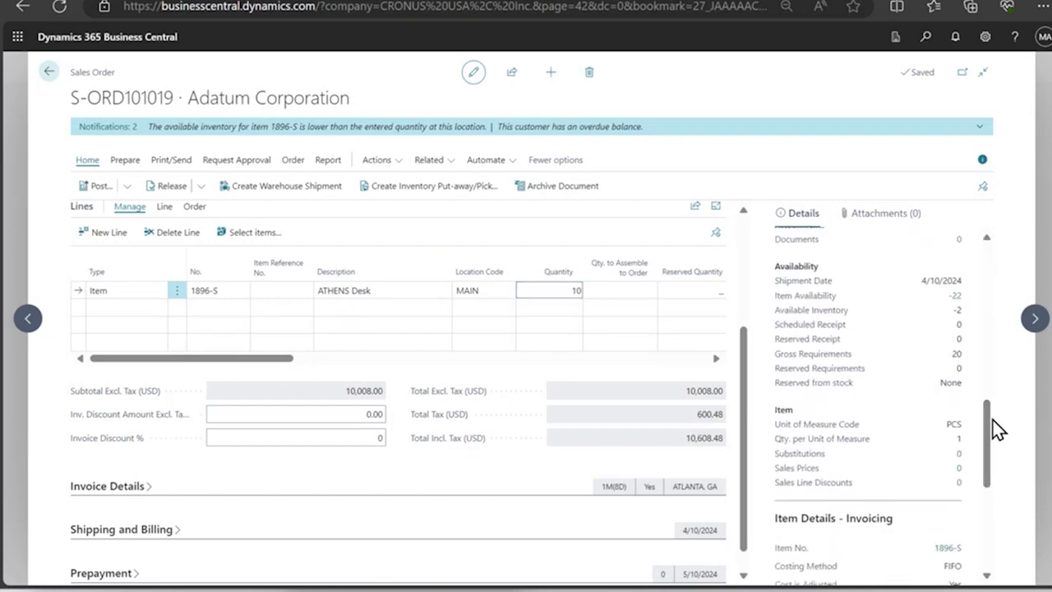
pyautogui.moveTo(812, 309)
# Open the ATHENS Desk's availability by event, expand period 04/10/24, examine each sales order's requirements and projected balance, and close it
pyautogui.click(959, 297)
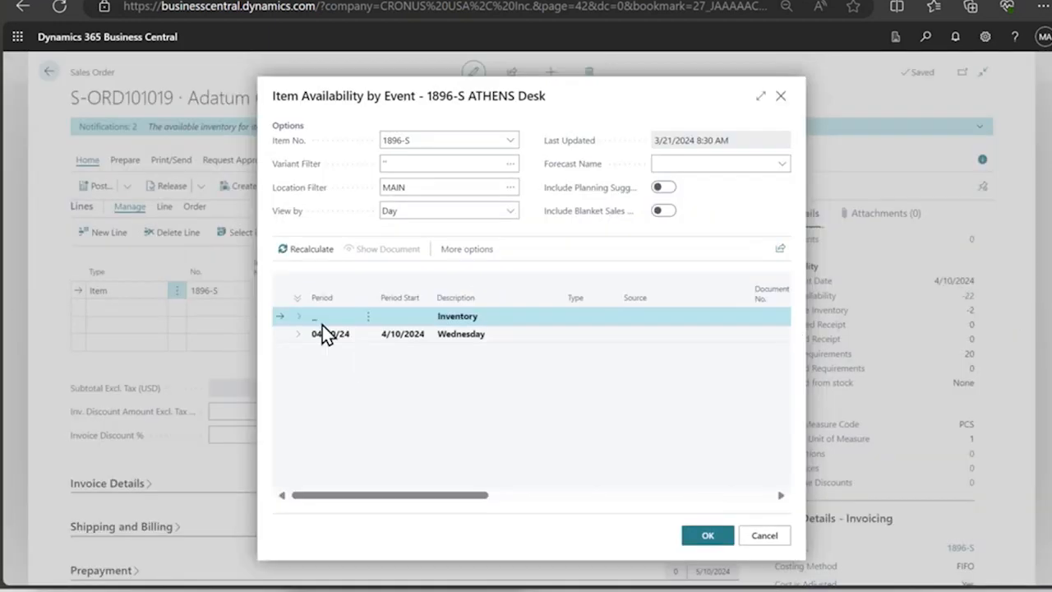
pyautogui.click(296, 337)
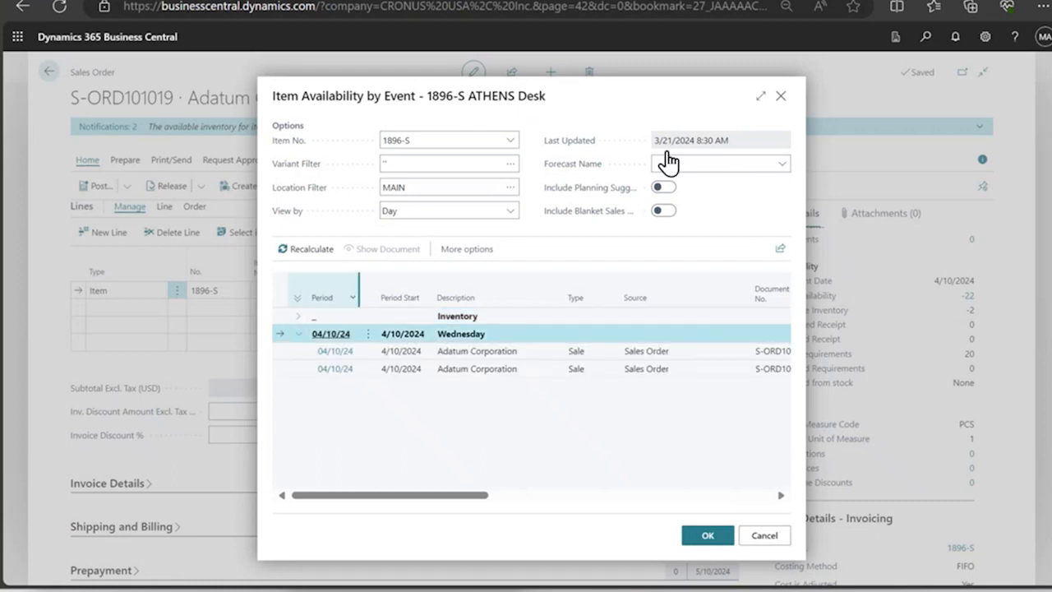
pyautogui.click(760, 96)
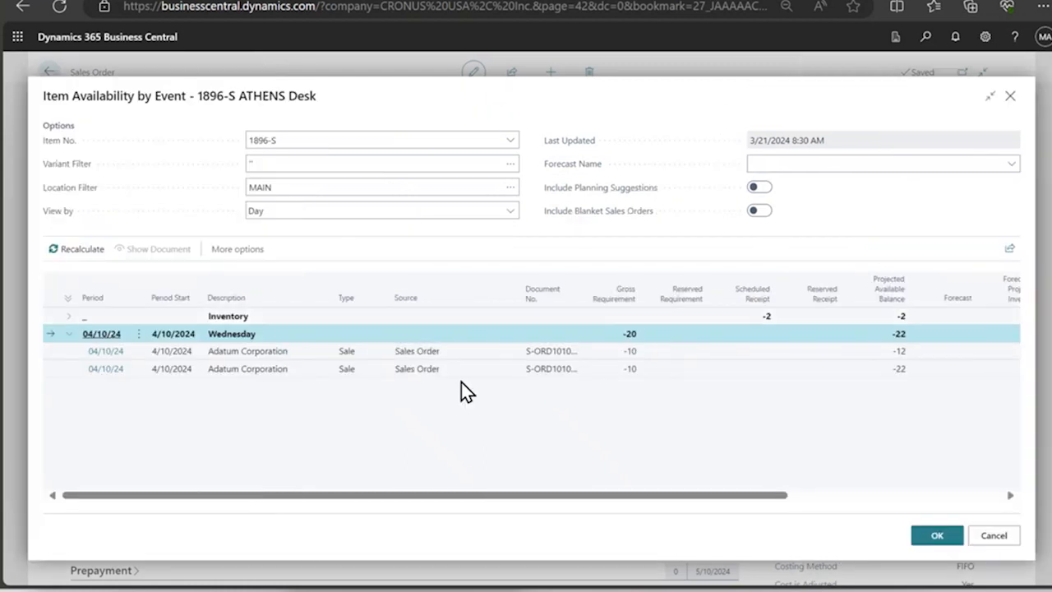
pyautogui.click(519, 358)
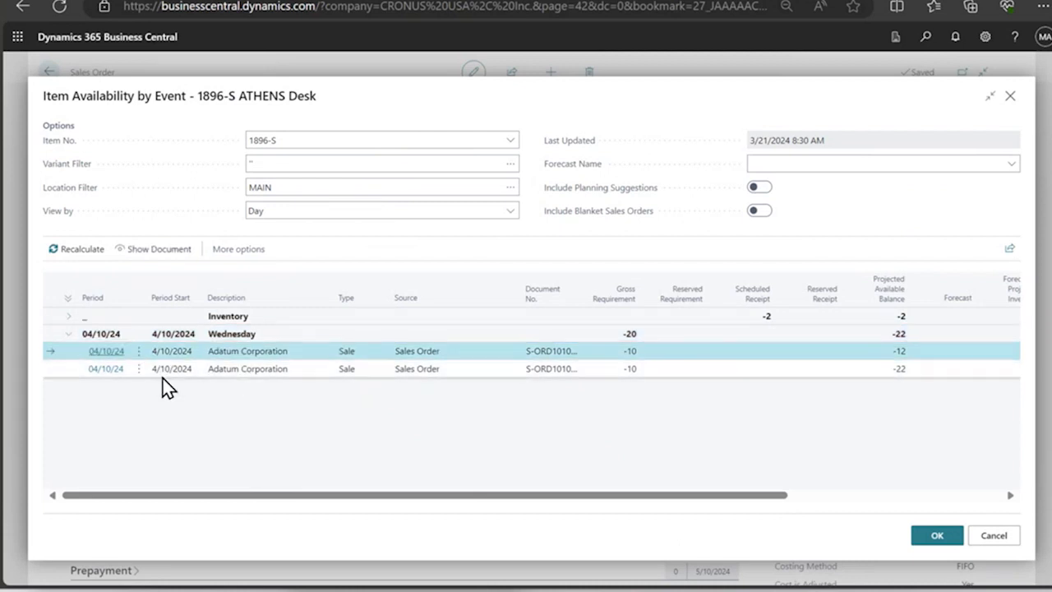
pyautogui.click(623, 372)
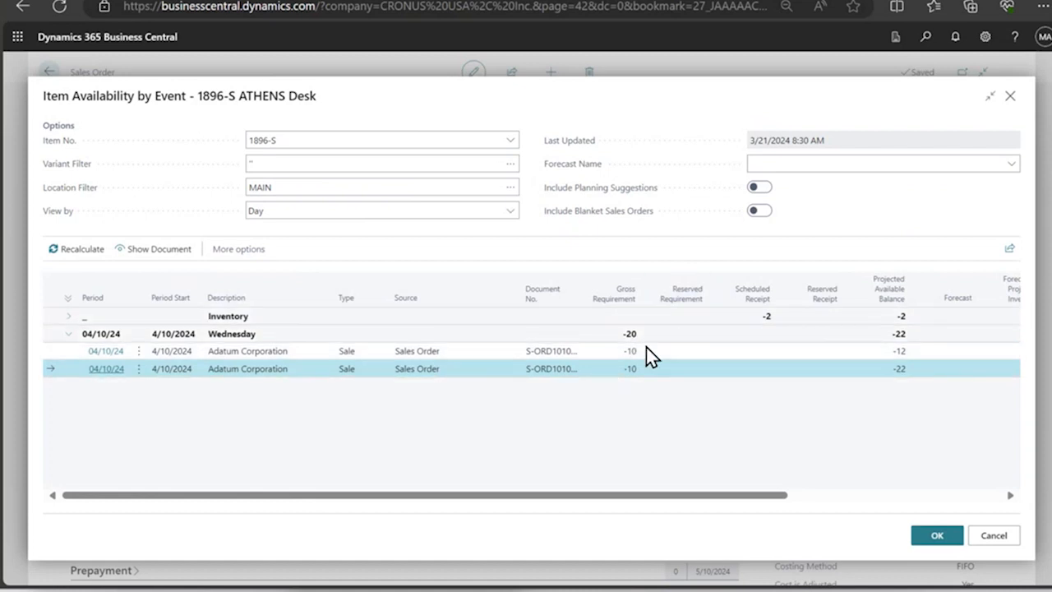
pyautogui.click(302, 335)
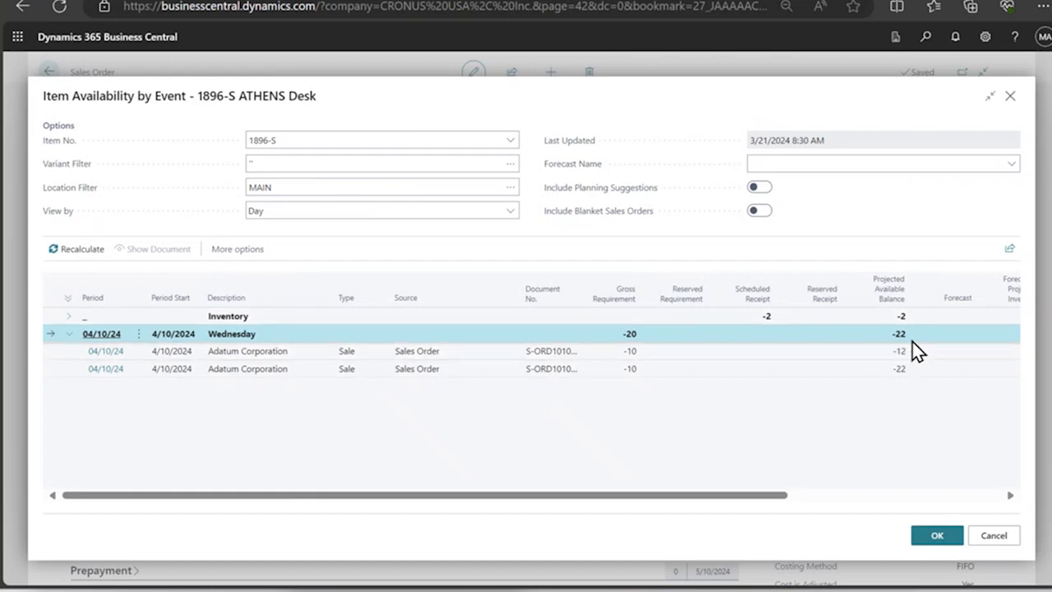
pyautogui.click(917, 374)
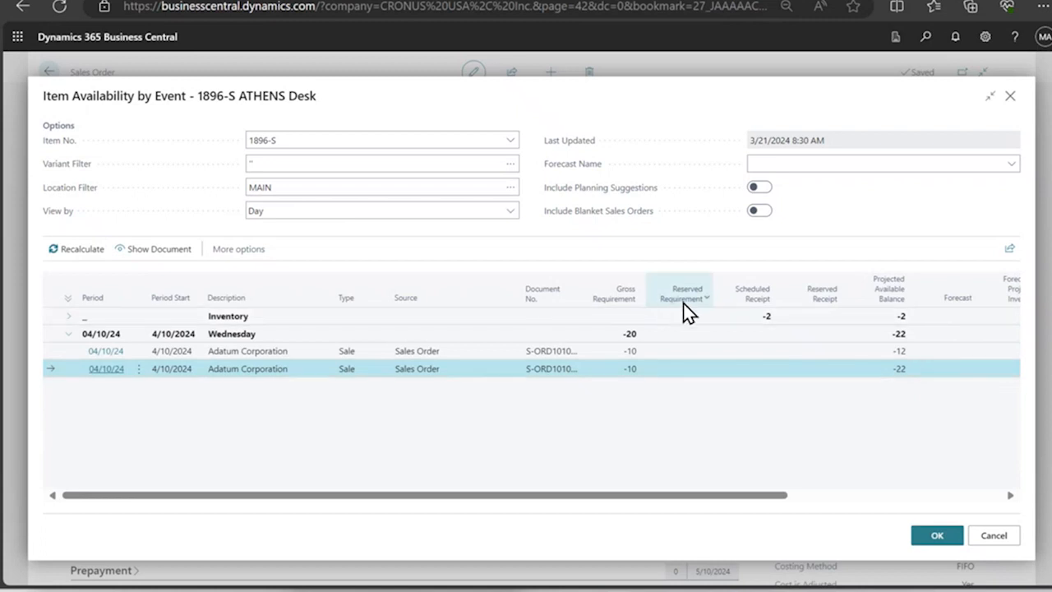
pyautogui.moveTo(684, 303)
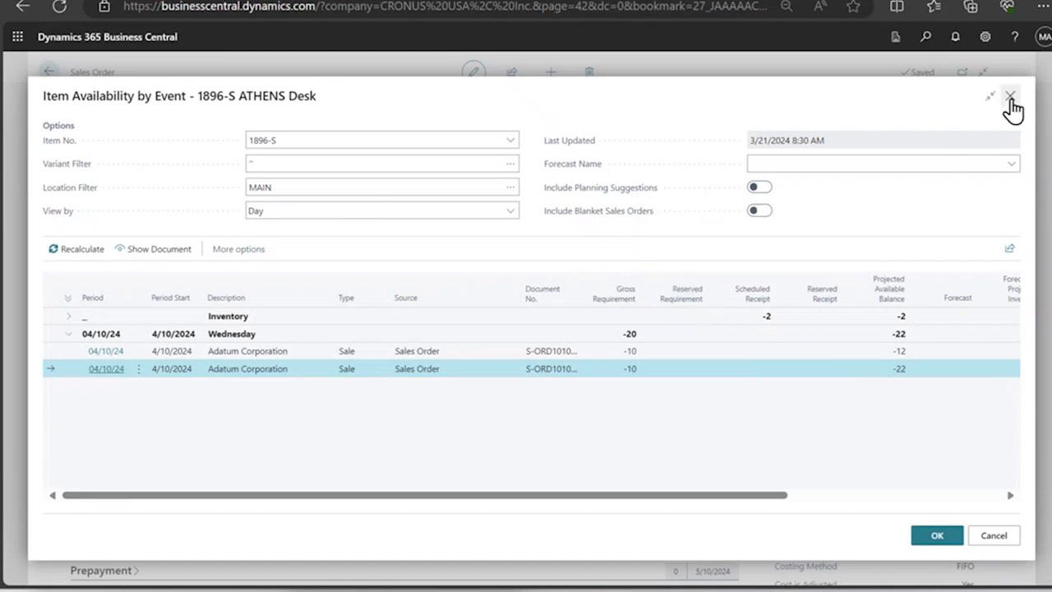
pyautogui.click(1012, 109)
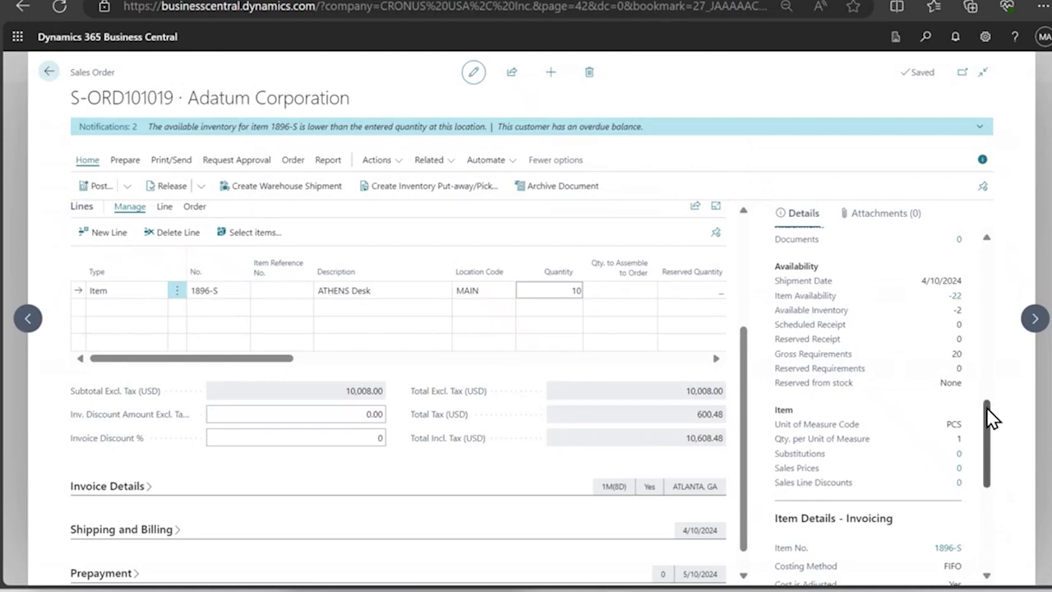
# Open order promising for the sales order and calculate the ATHENS Desk line's dates with Capable-to-Promise, enlarging the page
pyautogui.moveTo(986, 417)
pyautogui.mouseDown()
pyautogui.moveTo(993, 444)
pyautogui.moveTo(993, 418)
pyautogui.mouseUp()
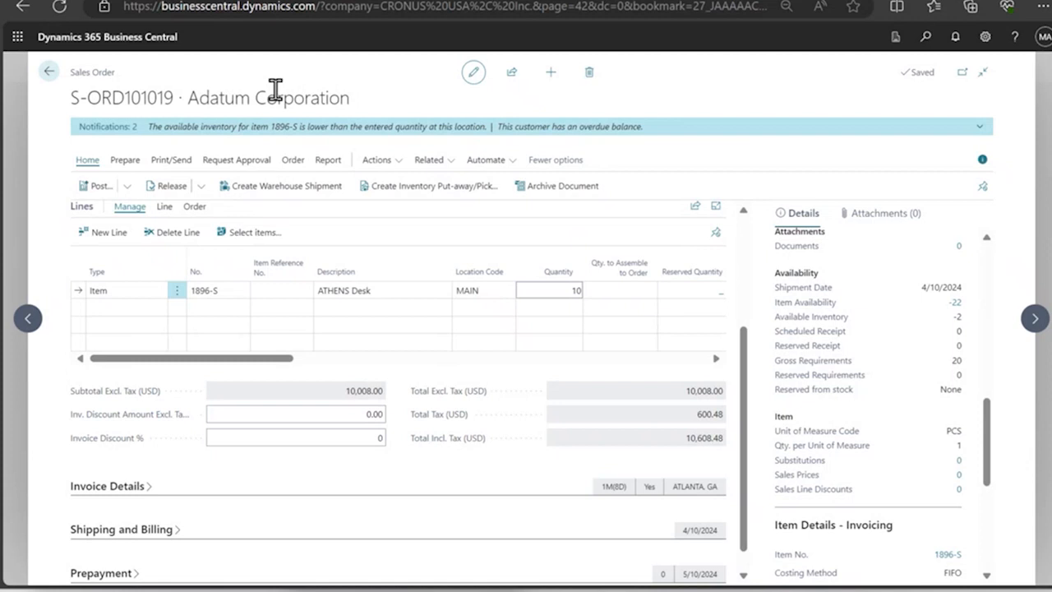
pyautogui.click(399, 158)
pyautogui.moveTo(415, 215)
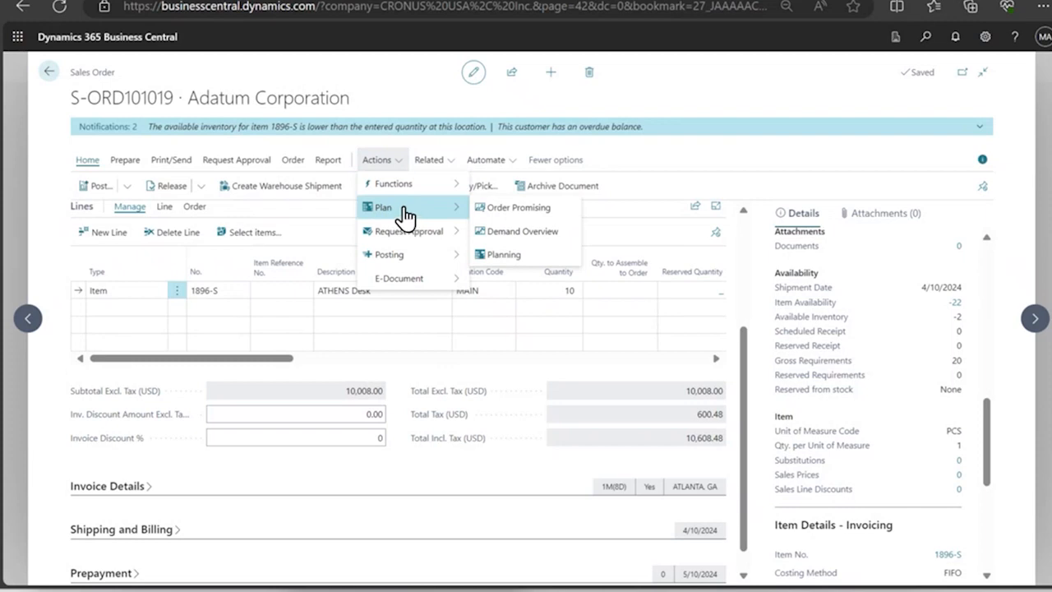
pyautogui.click(555, 214)
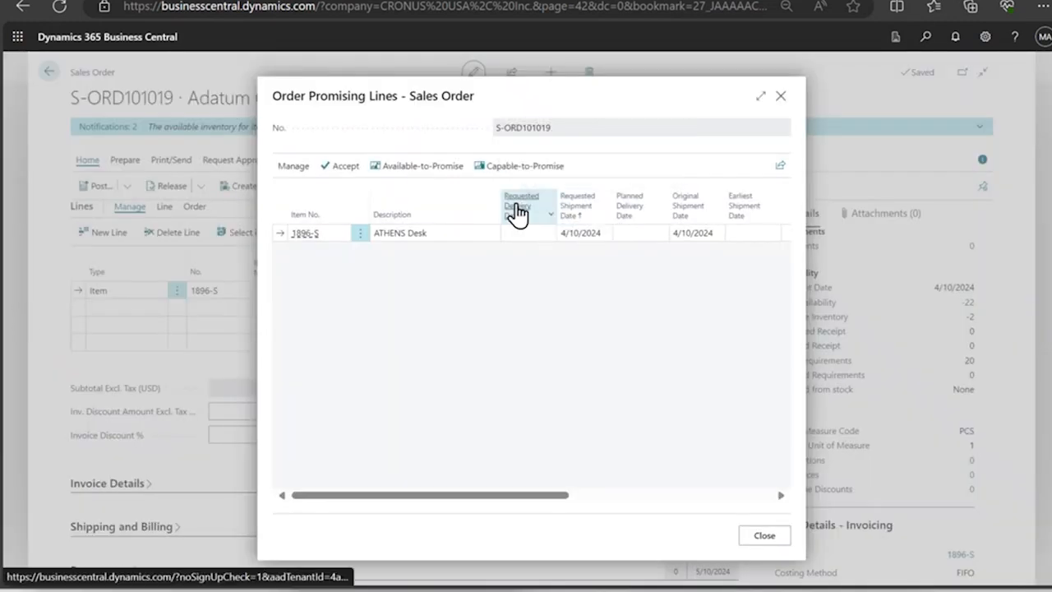
pyautogui.click(495, 176)
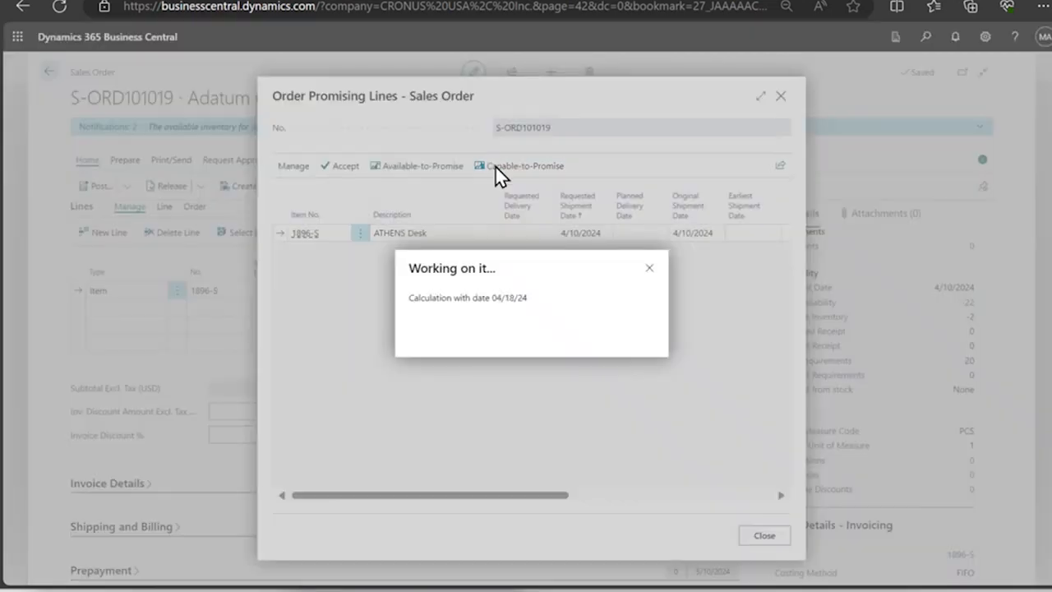
pyautogui.click(761, 97)
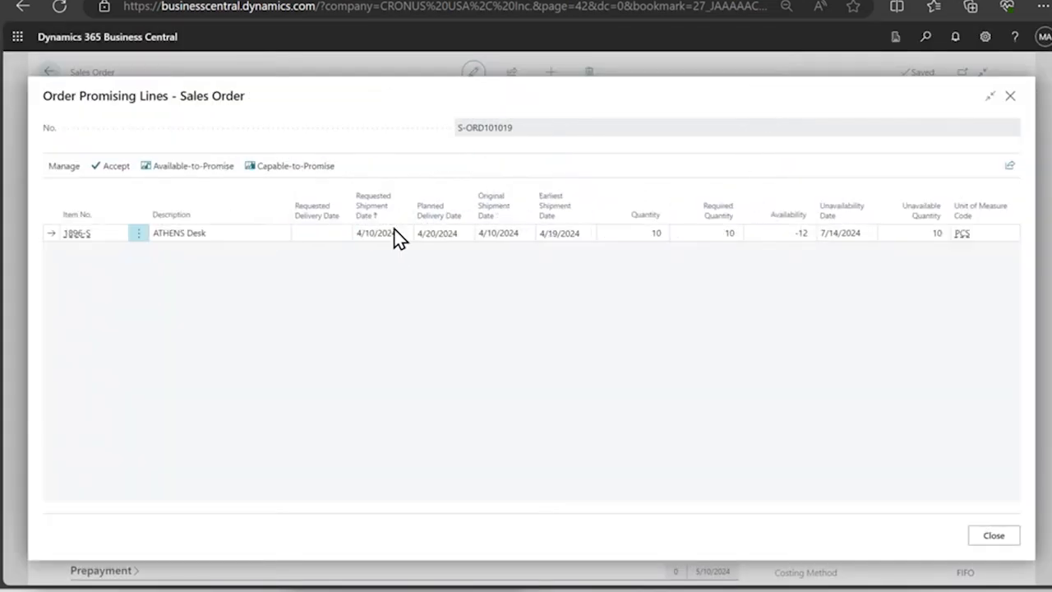
# Review the ATHENS Desk line's requested and earliest shipment dates and accept the capable-to-promise result
pyautogui.moveTo(389, 211)
pyautogui.moveTo(583, 235); pyautogui.dragTo(533, 244)
pyautogui.moveTo(396, 234); pyautogui.dragTo(358, 236)
pyautogui.click(359, 236)
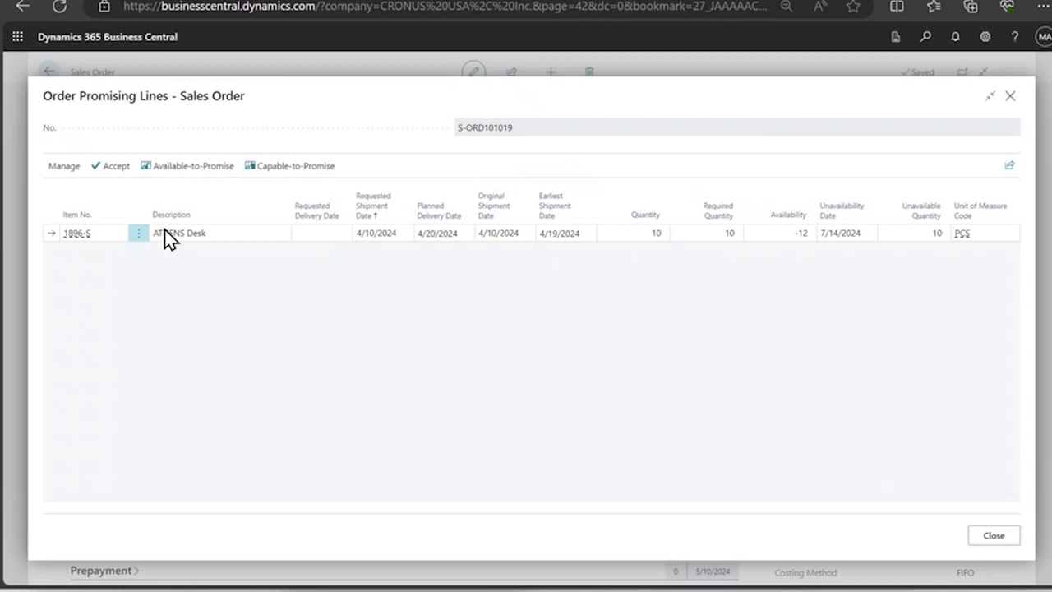
pyautogui.click(109, 176)
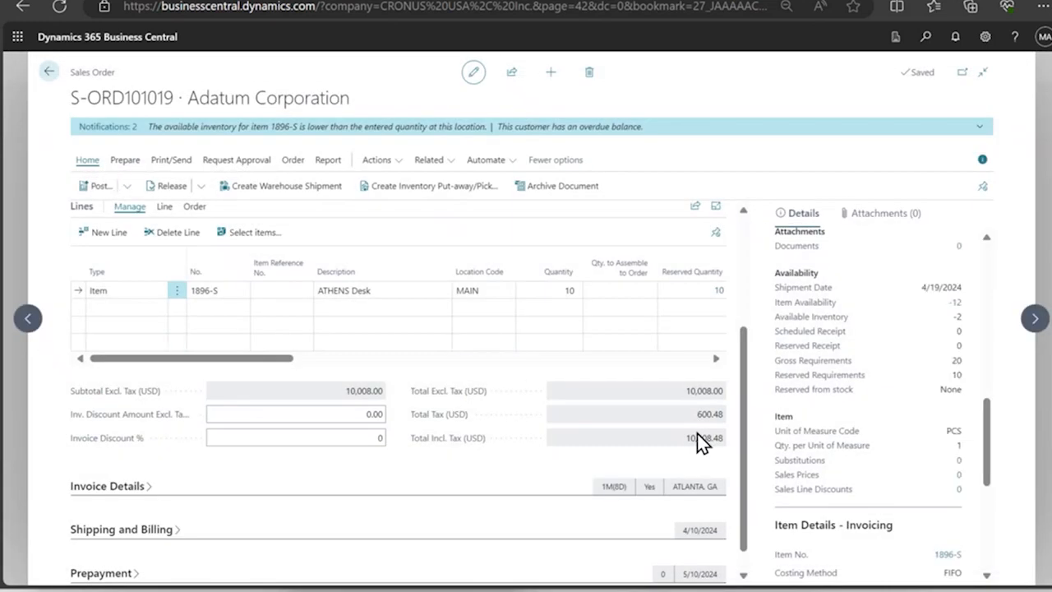
# Release the sales order for the ATHENS Desks
pyautogui.scroll(3, 738, 246)
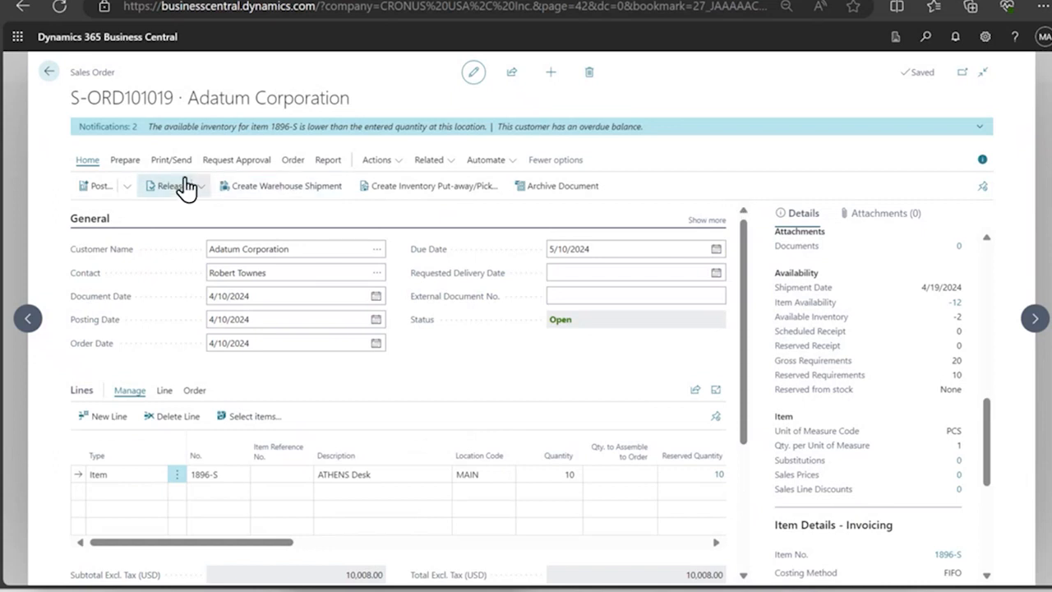
pyautogui.click(166, 189)
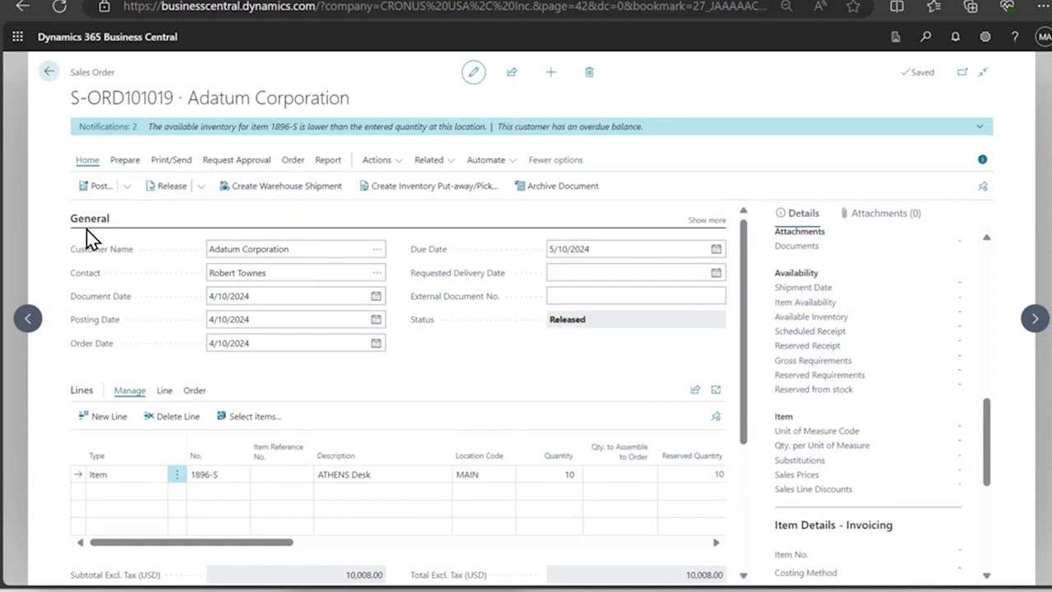
pyautogui.click(200, 188)
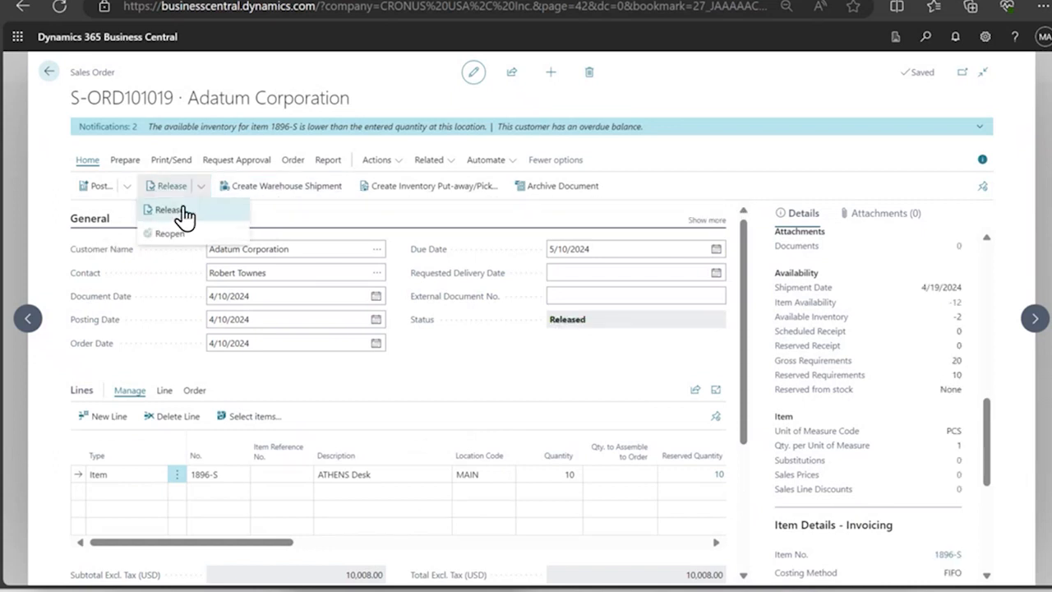
pyautogui.click(182, 209)
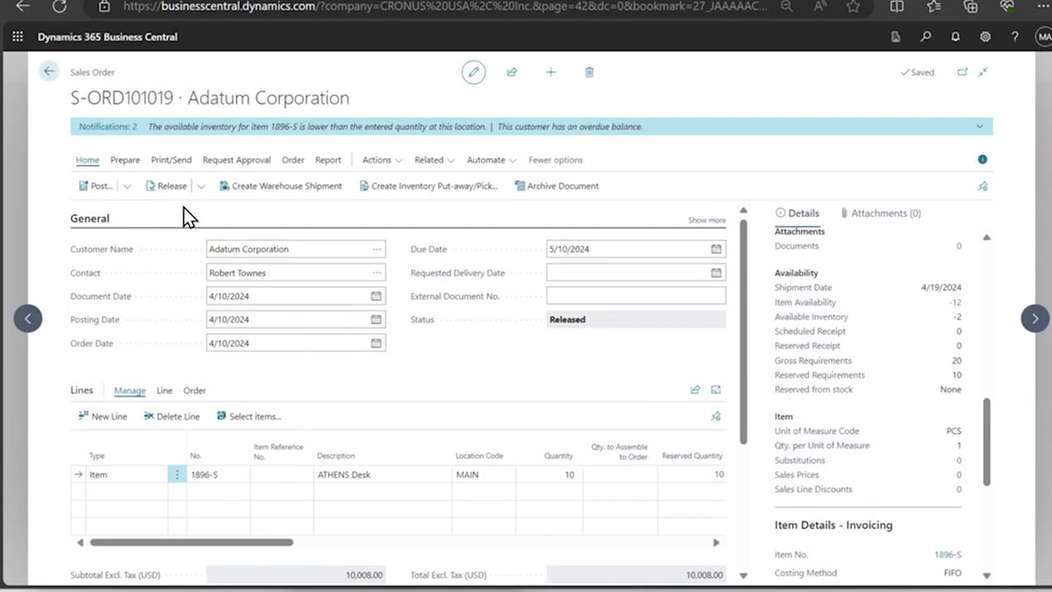
# Open the sales order's Demand Overview, examine the ATHENS Desk's demand, reserved quantity and running total at MAIN, and close it
pyautogui.click(437, 163)
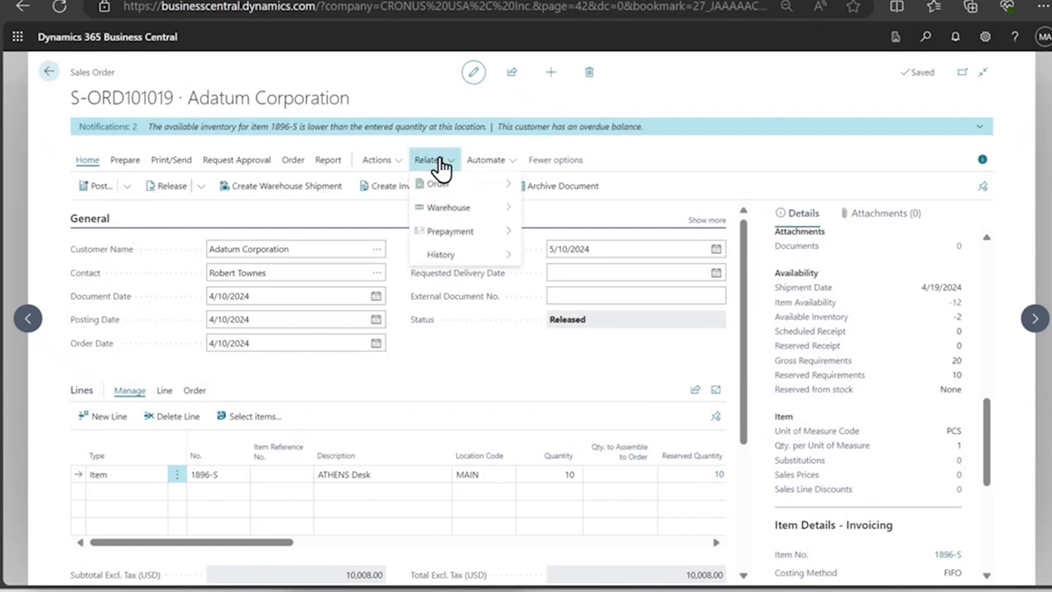
pyautogui.click(399, 163)
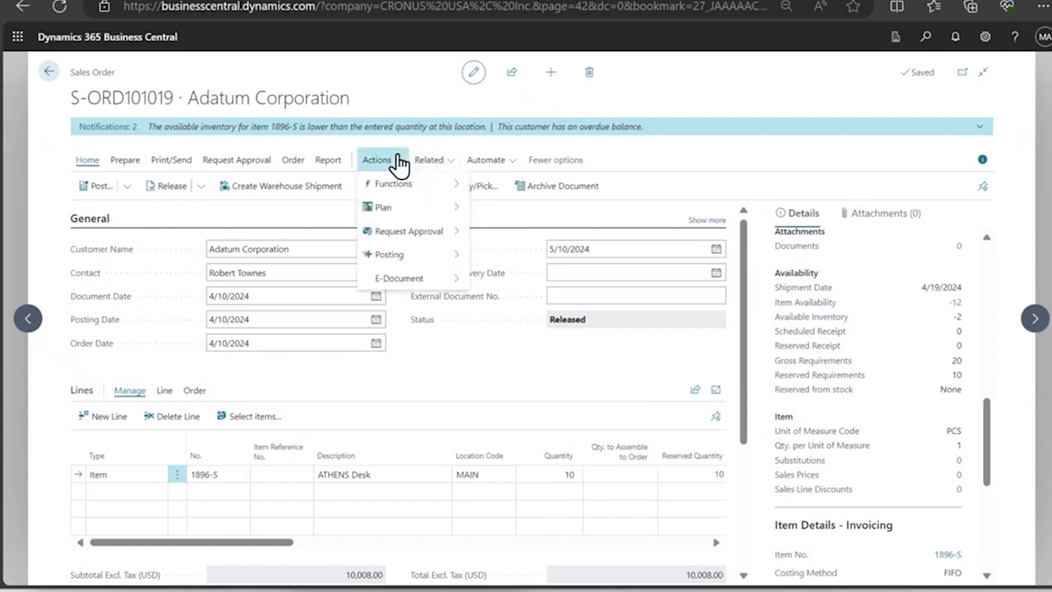
pyautogui.moveTo(378, 187)
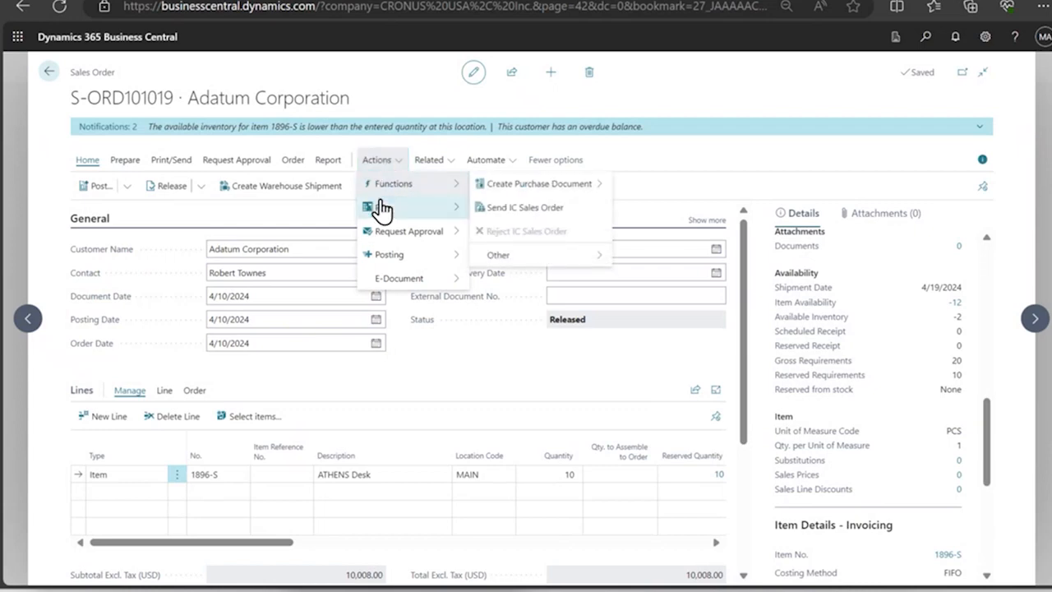
pyautogui.moveTo(382, 210)
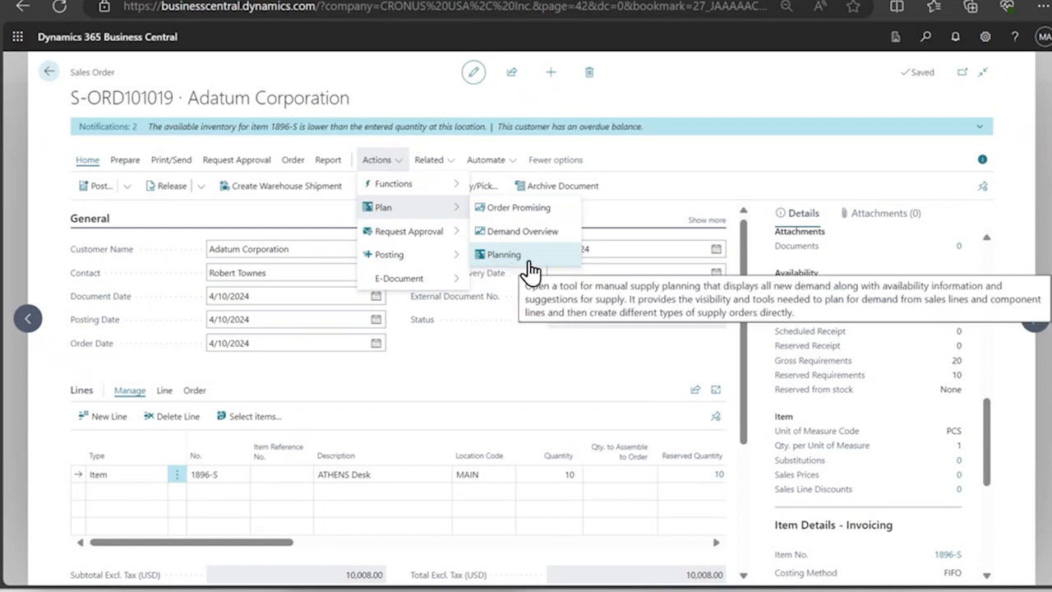
pyautogui.click(538, 234)
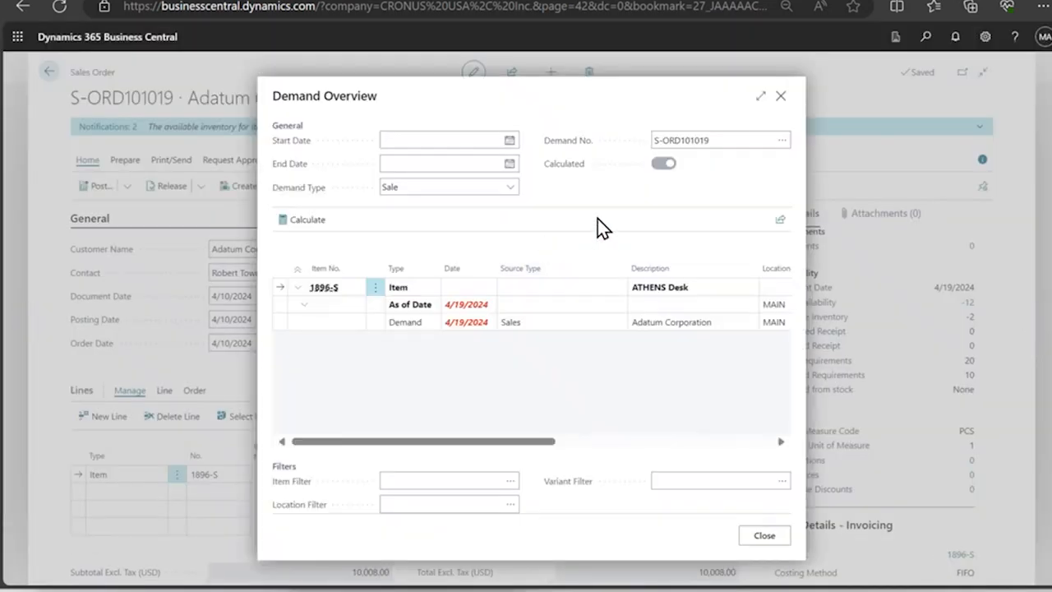
pyautogui.click(758, 99)
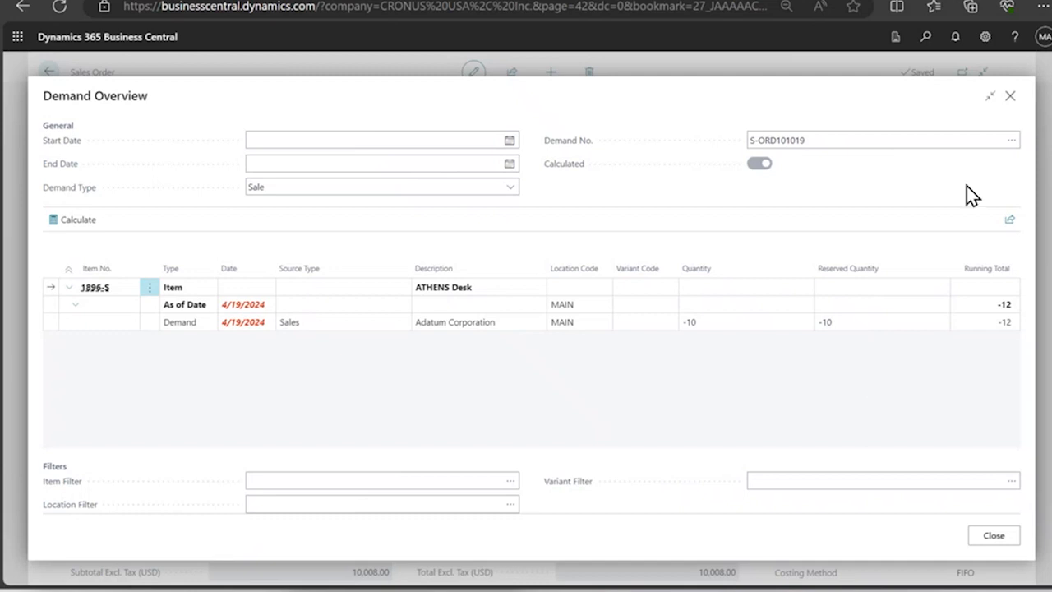
pyautogui.click(1010, 97)
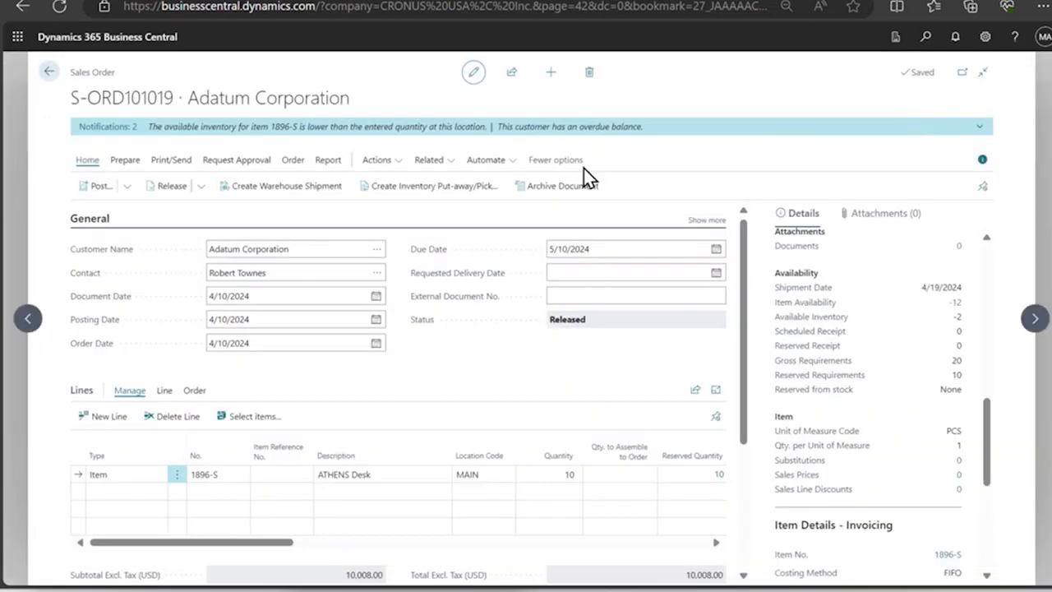
# Open Sales Order Planning for the order and examine the ATHENS Desk's planning status, shipment date and expected delivery date
pyautogui.click(433, 163)
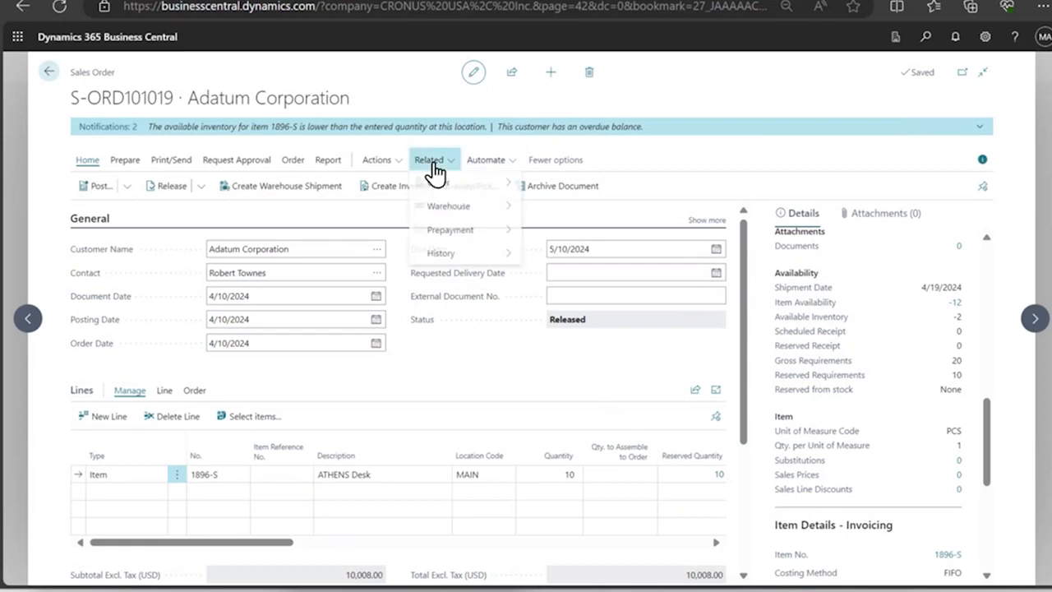
pyautogui.click(390, 171)
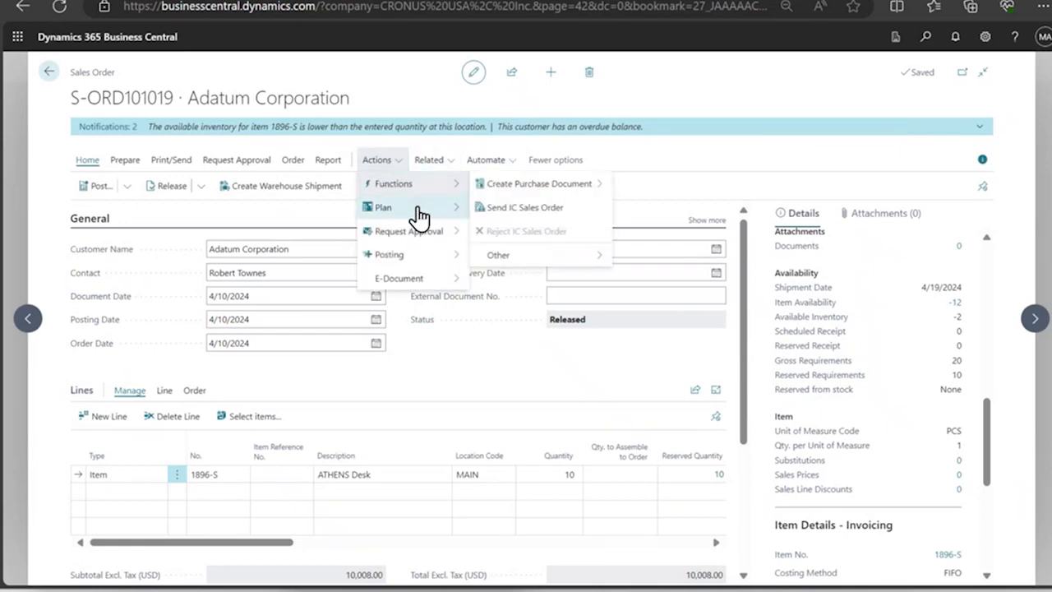
pyautogui.moveTo(415, 212)
pyautogui.click(527, 261)
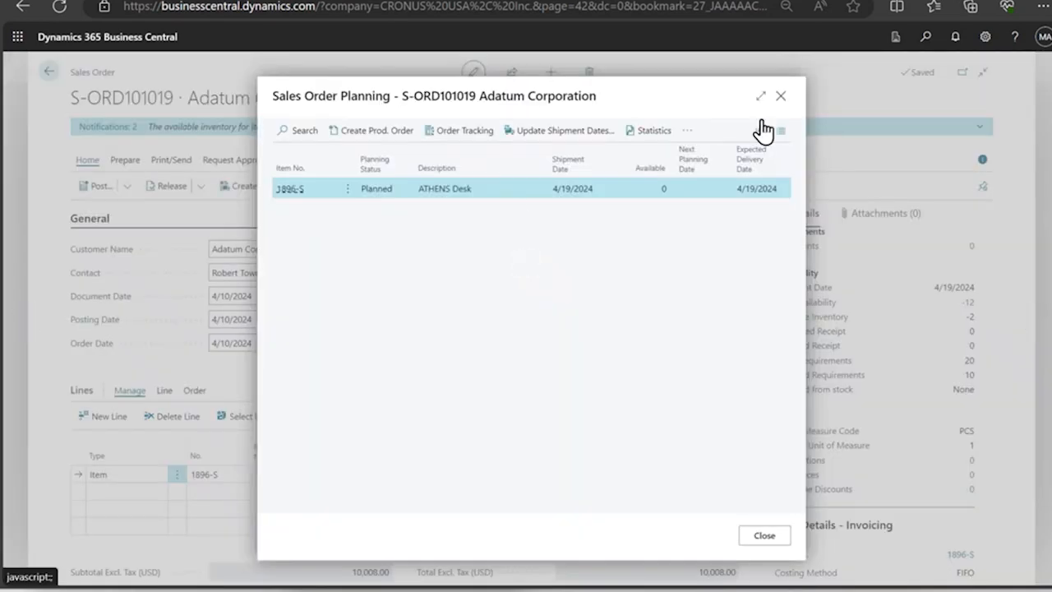
pyautogui.click(761, 97)
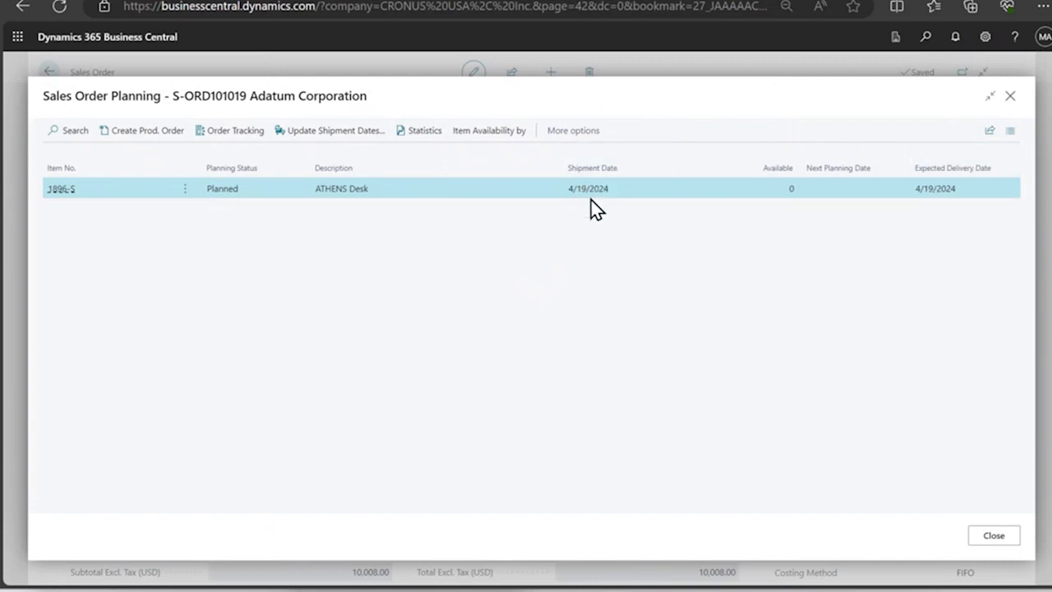
# Show the ATHENS Desk's item statistics matrix, inspect the value entries behind COGS (LCY), and close the statistics and planning pages
pyautogui.click(419, 134)
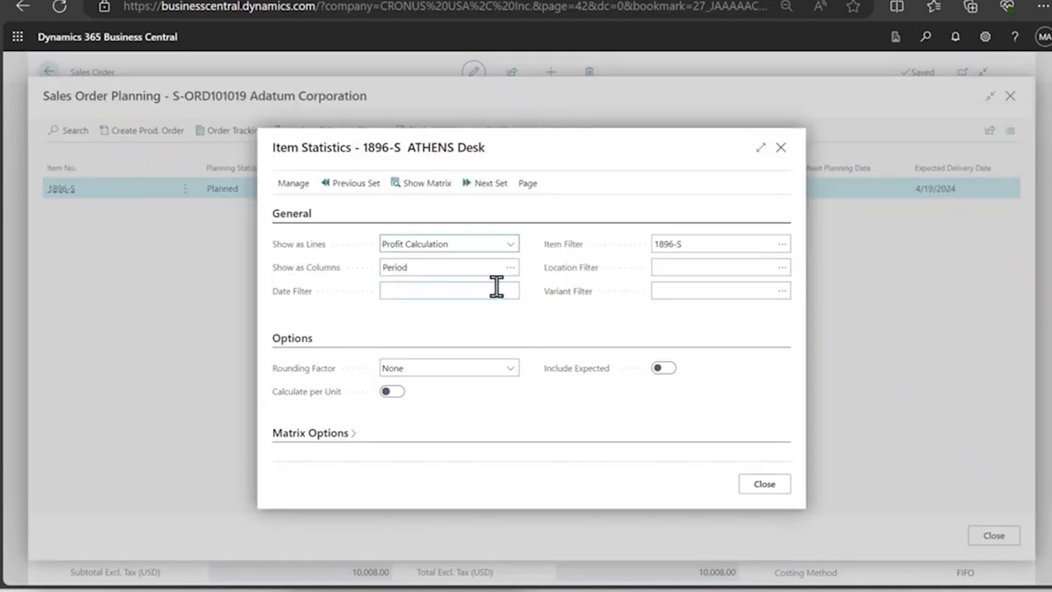
pyautogui.click(426, 201)
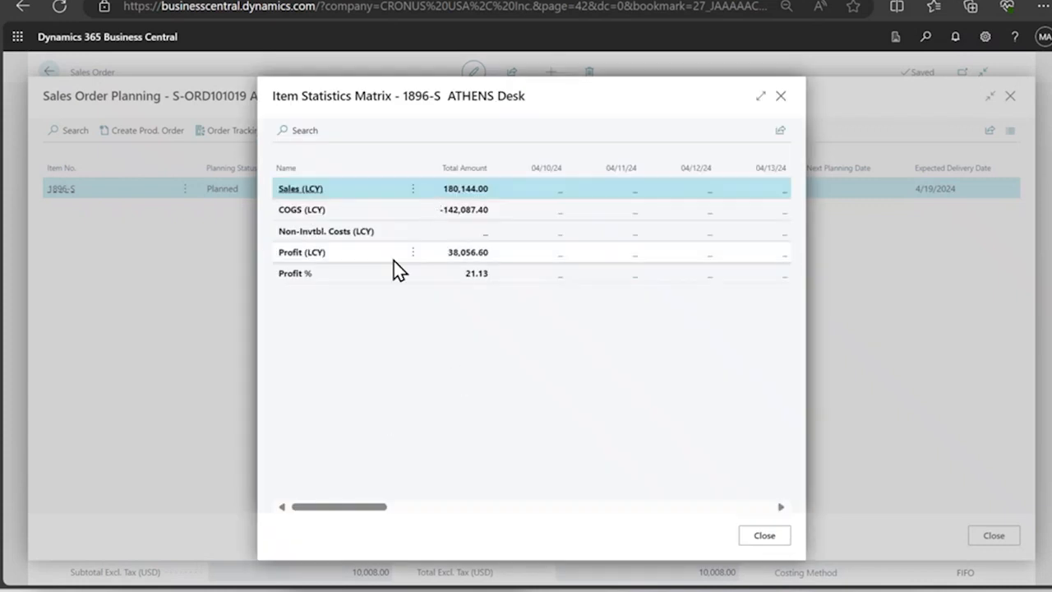
pyautogui.click(367, 216)
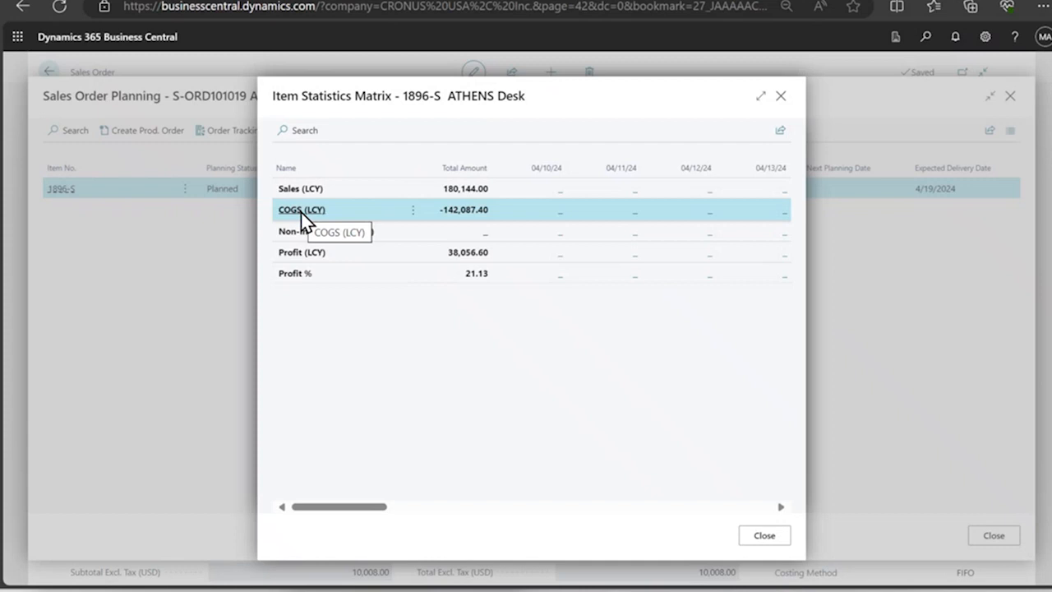
pyautogui.click(466, 212)
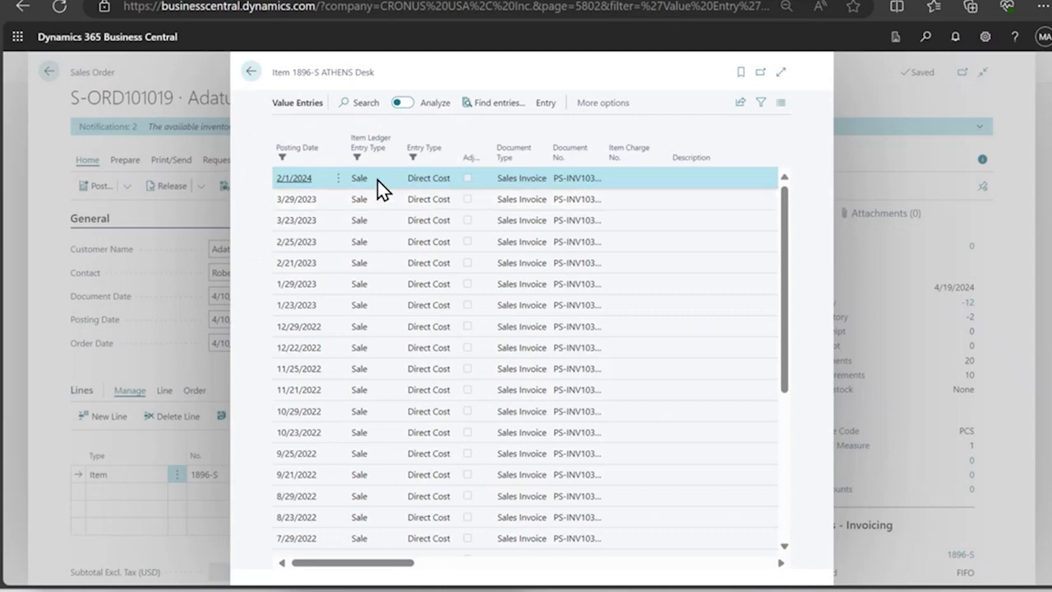
pyautogui.doubleClick(266, 72)
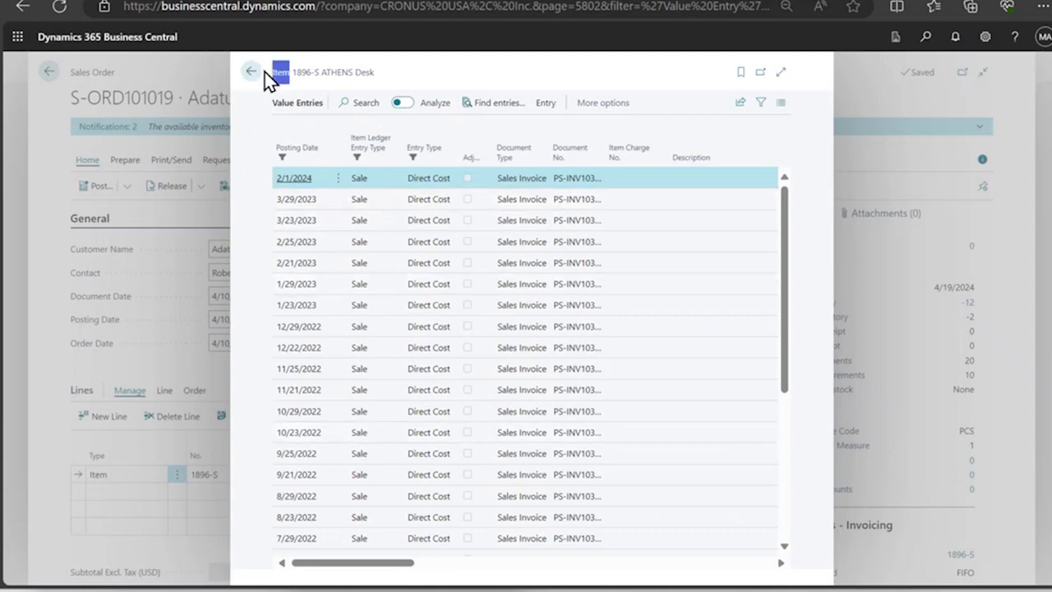
pyautogui.click(252, 72)
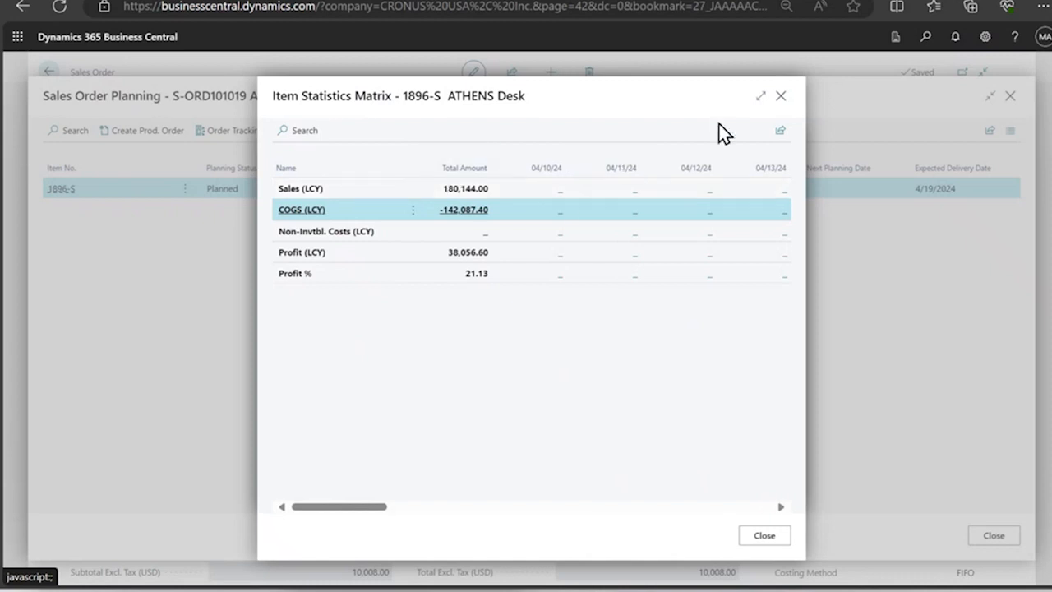
pyautogui.click(779, 98)
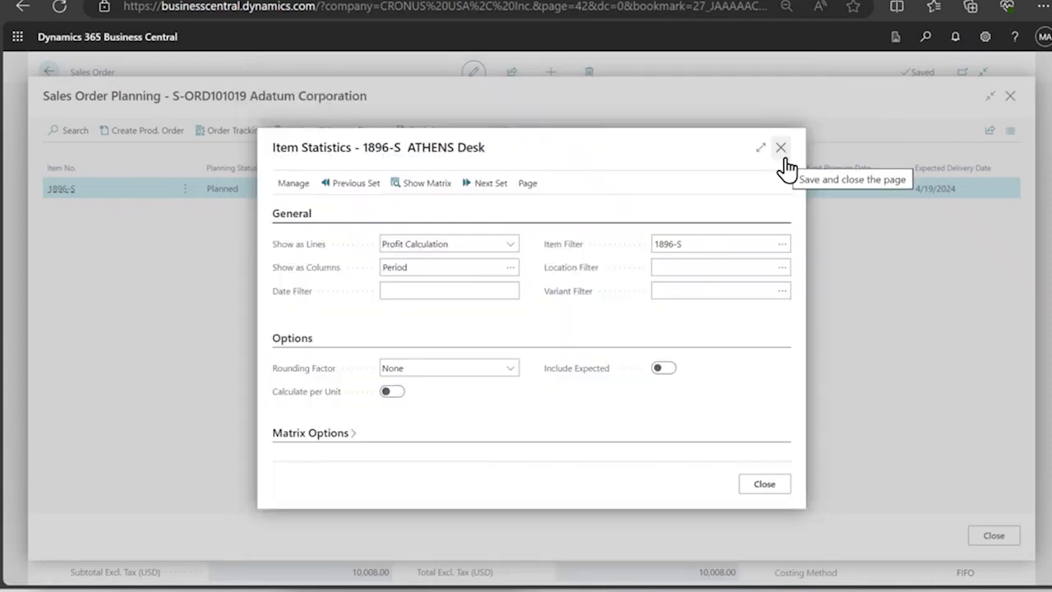
pyautogui.click(780, 148)
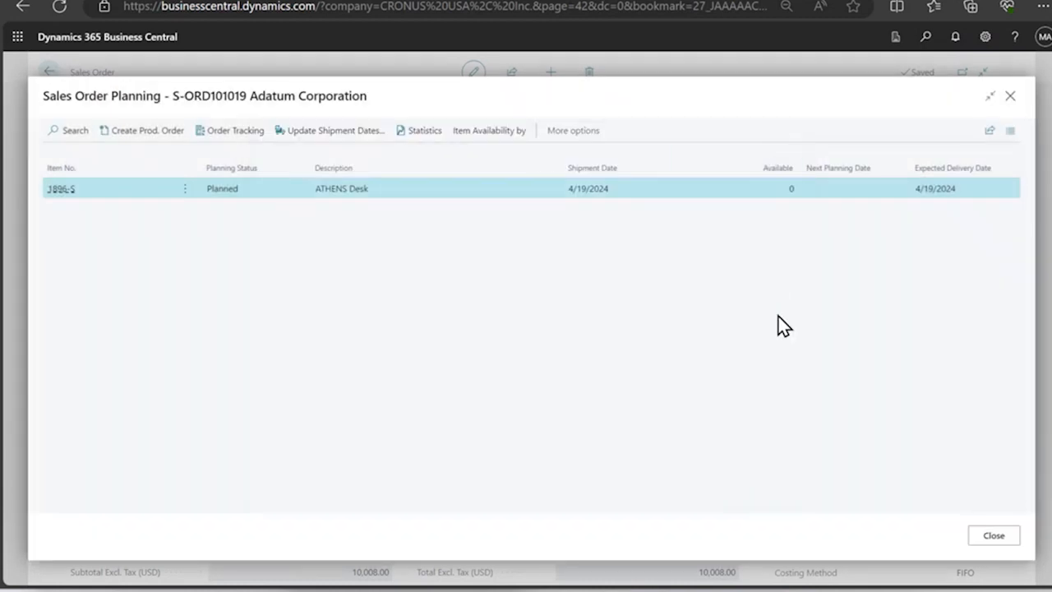
pyautogui.click(995, 536)
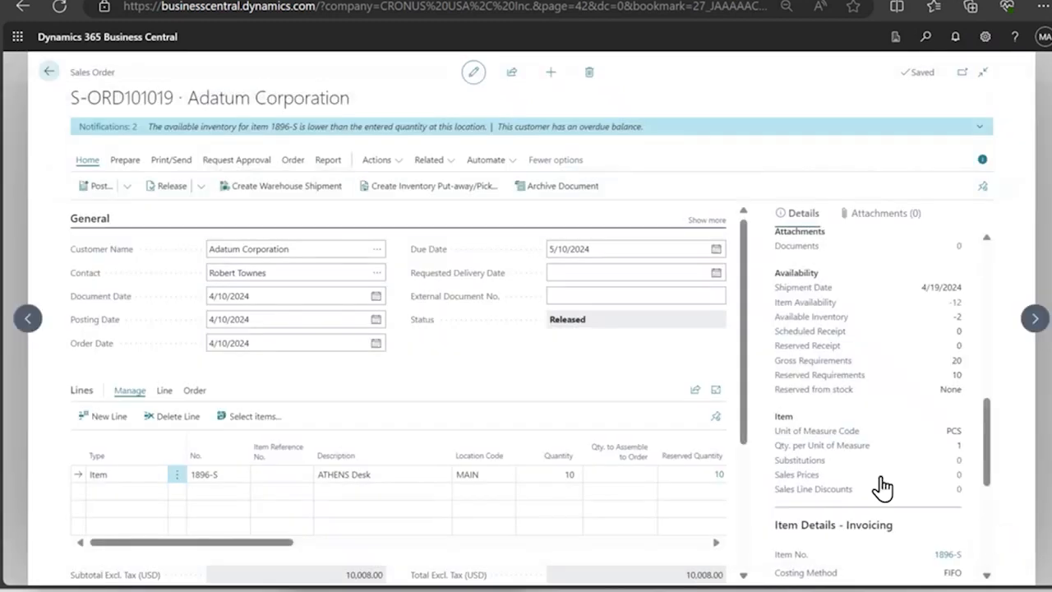
# Open the Purchase Orders list and create a new purchase order
pyautogui.moveTo(743, 330); pyautogui.dragTo(727, 278)
pyautogui.moveTo(991, 423)
pyautogui.mouseDown()
pyautogui.moveTo(988, 442)
pyautogui.moveTo(988, 418)
pyautogui.mouseUp()
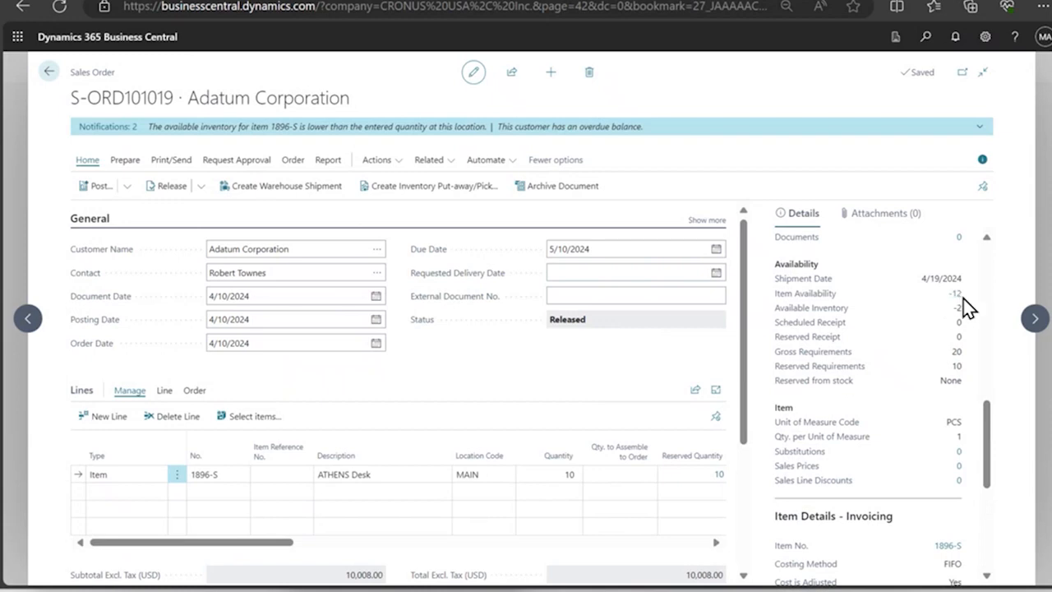
pyautogui.click(925, 41)
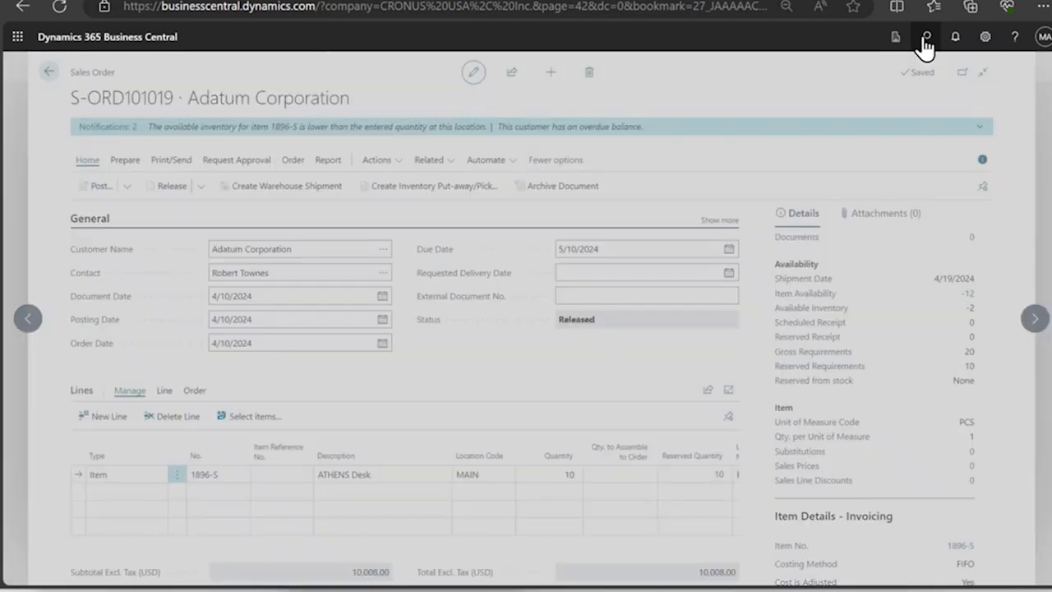
pyautogui.write('purchase ord')
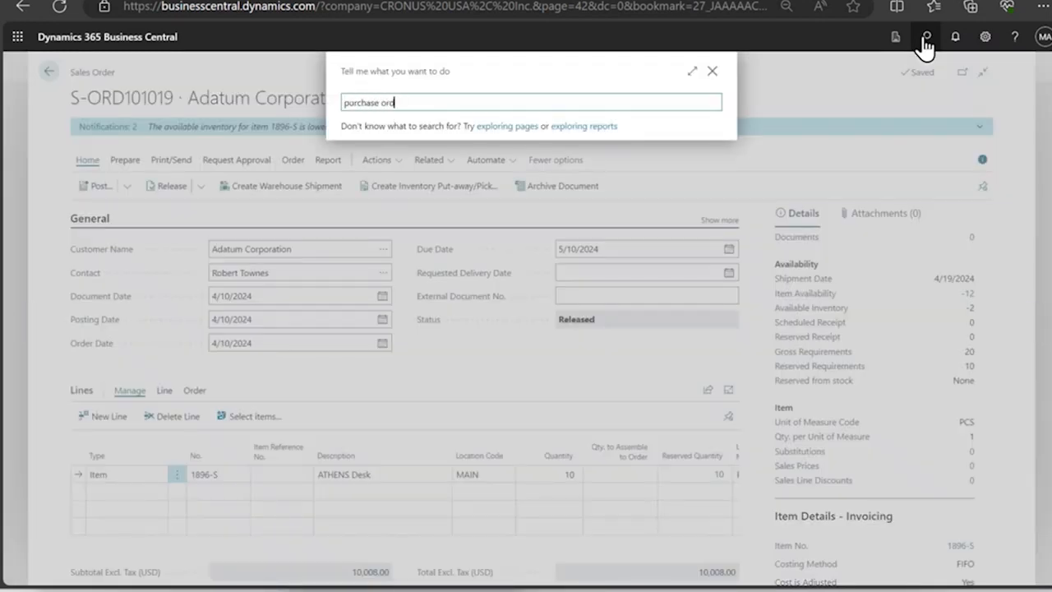
pyautogui.write('er')
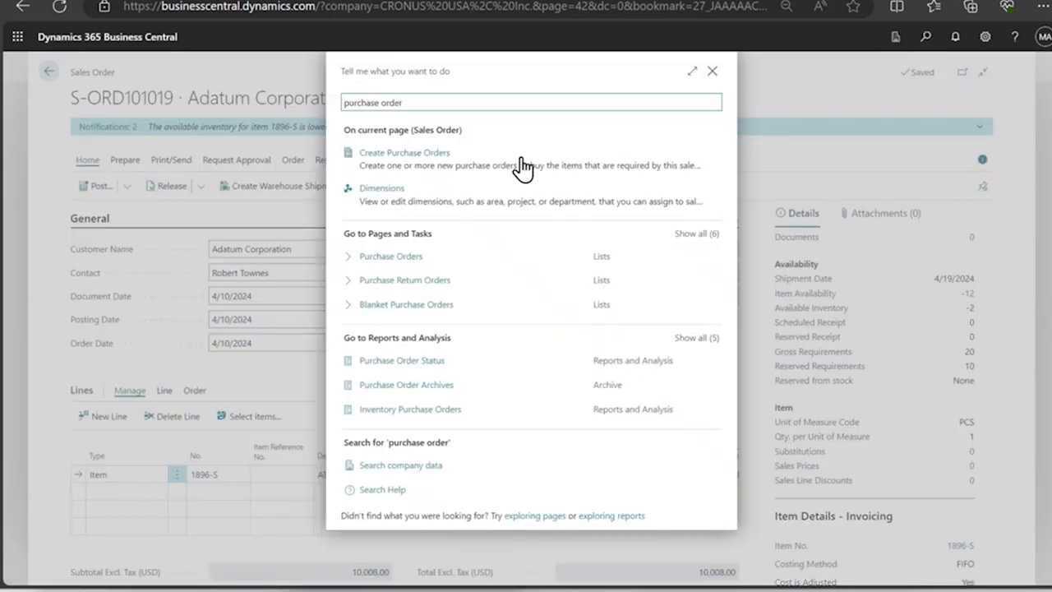
pyautogui.click(471, 262)
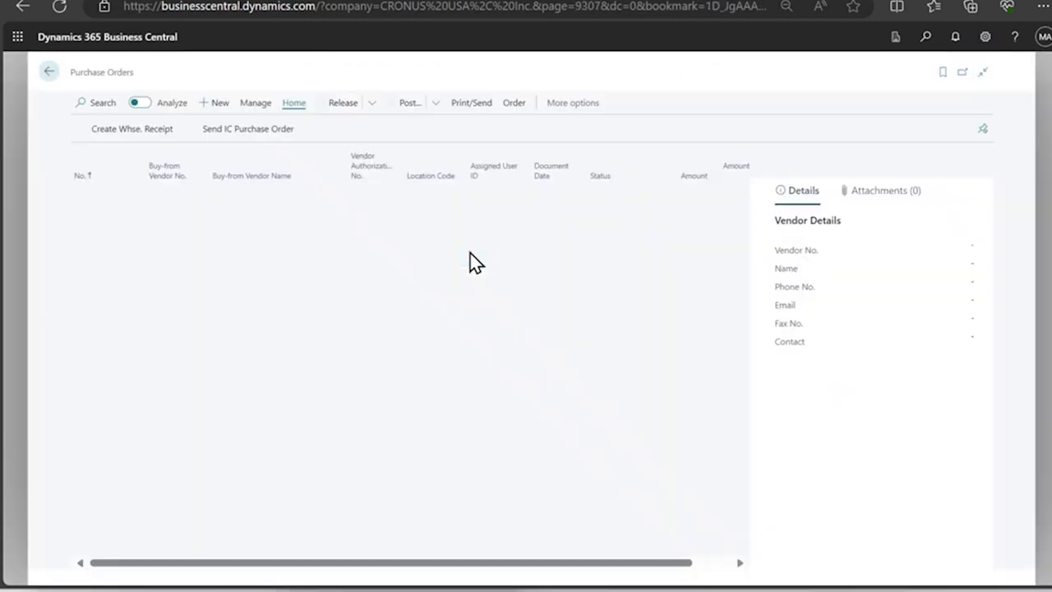
pyautogui.click(217, 103)
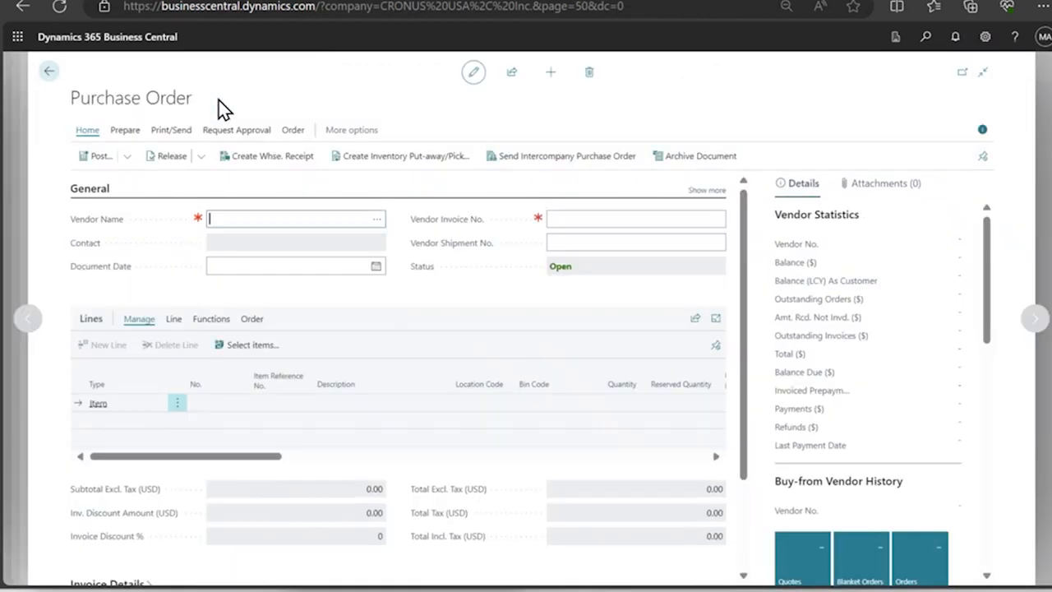
# Look up the purchase order's vendor and open the Wide World Importers vendor card for editing
pyautogui.click(375, 219)
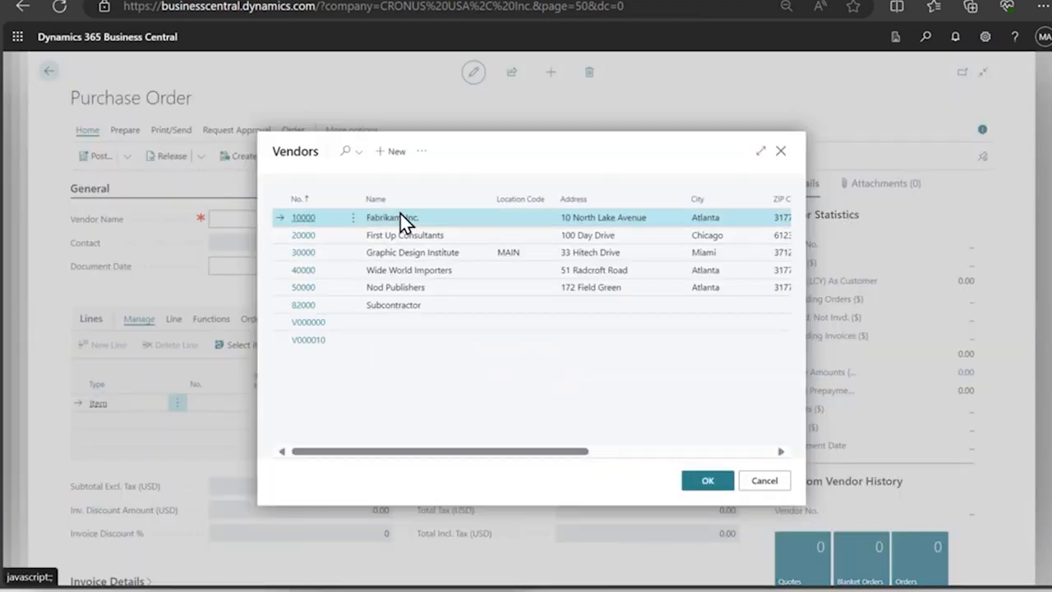
pyautogui.click(441, 273)
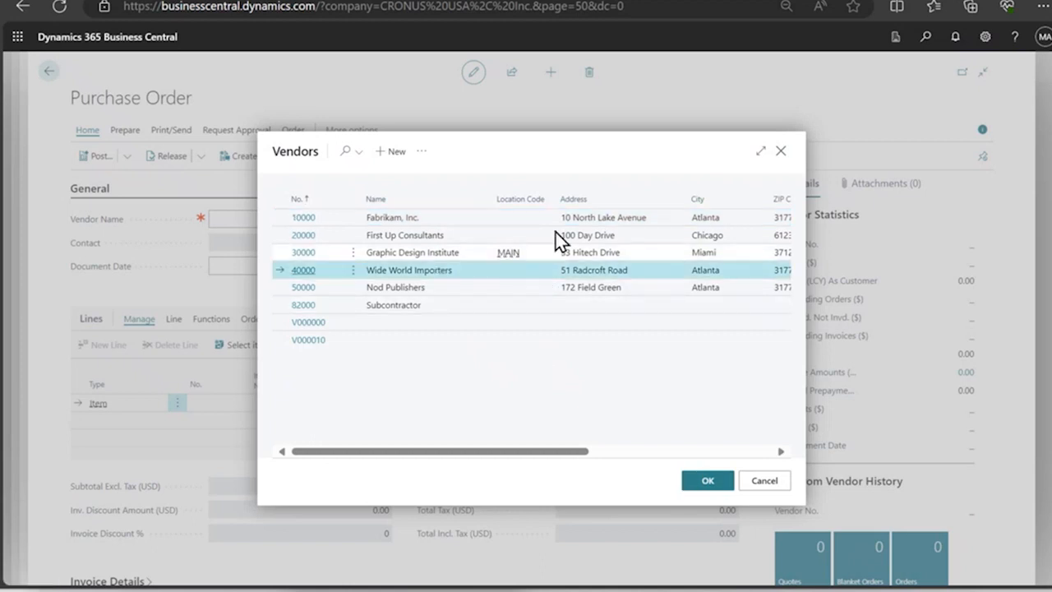
pyautogui.click(422, 152)
pyautogui.moveTo(451, 181)
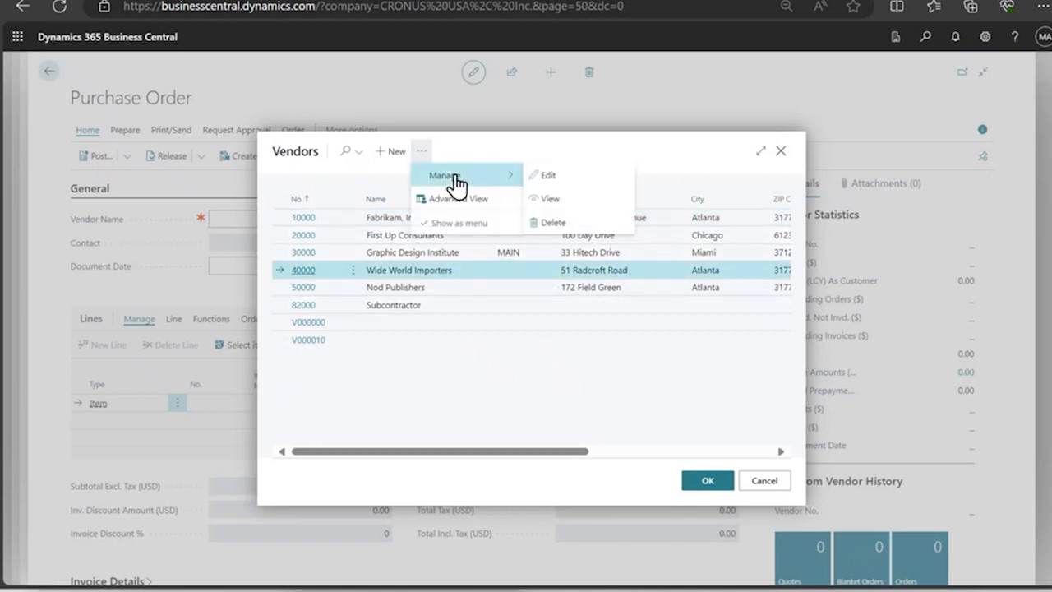
pyautogui.click(564, 179)
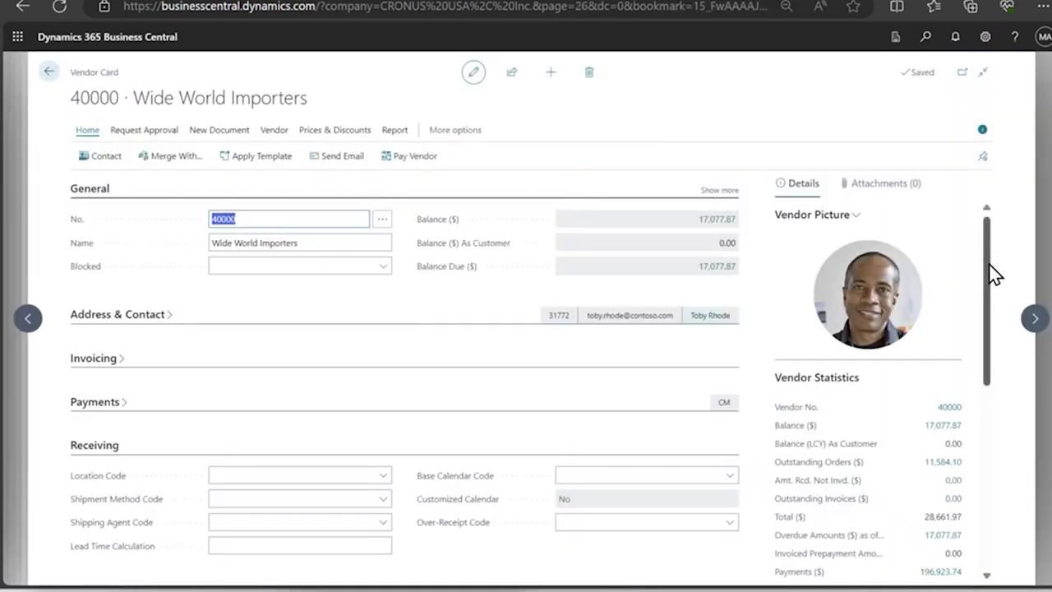
# Set the vendor's receiving location code to MAIN and lead time calculation to 1W, and close the vendor card
pyautogui.moveTo(988, 276); pyautogui.dragTo(989, 333)
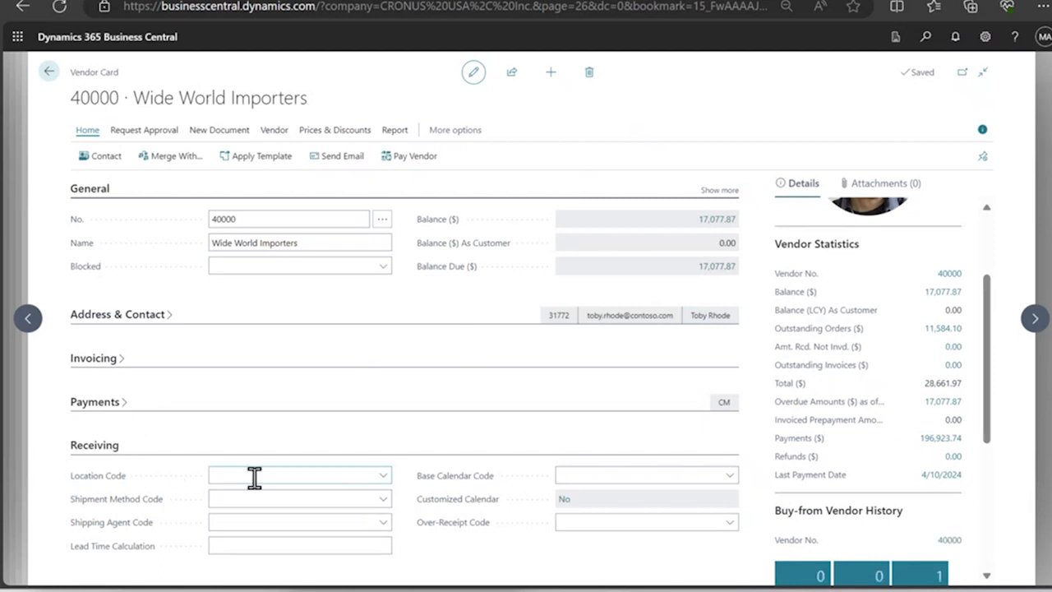
pyautogui.click(384, 483)
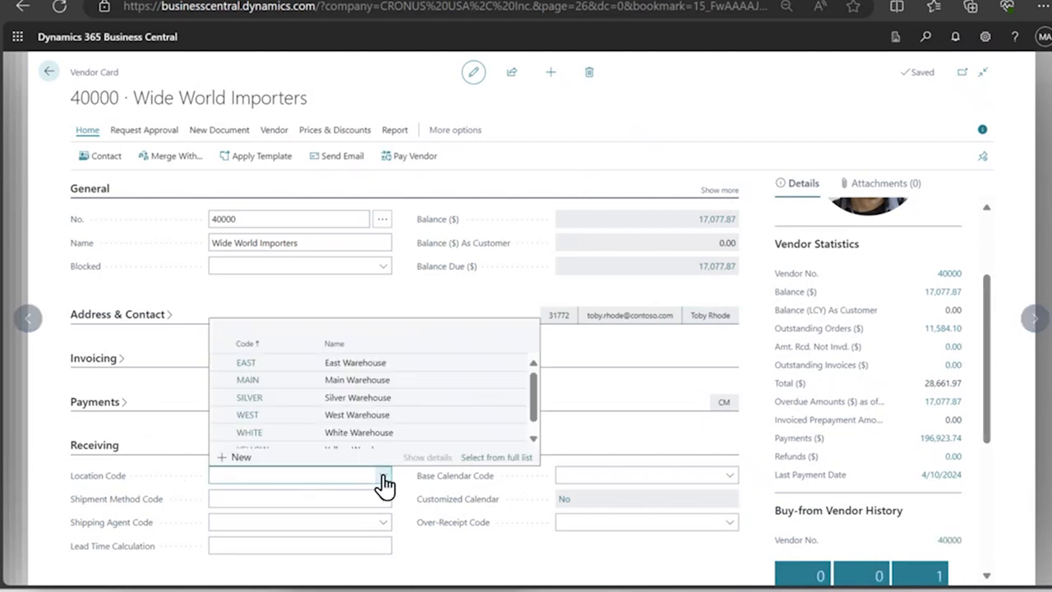
pyautogui.click(280, 379)
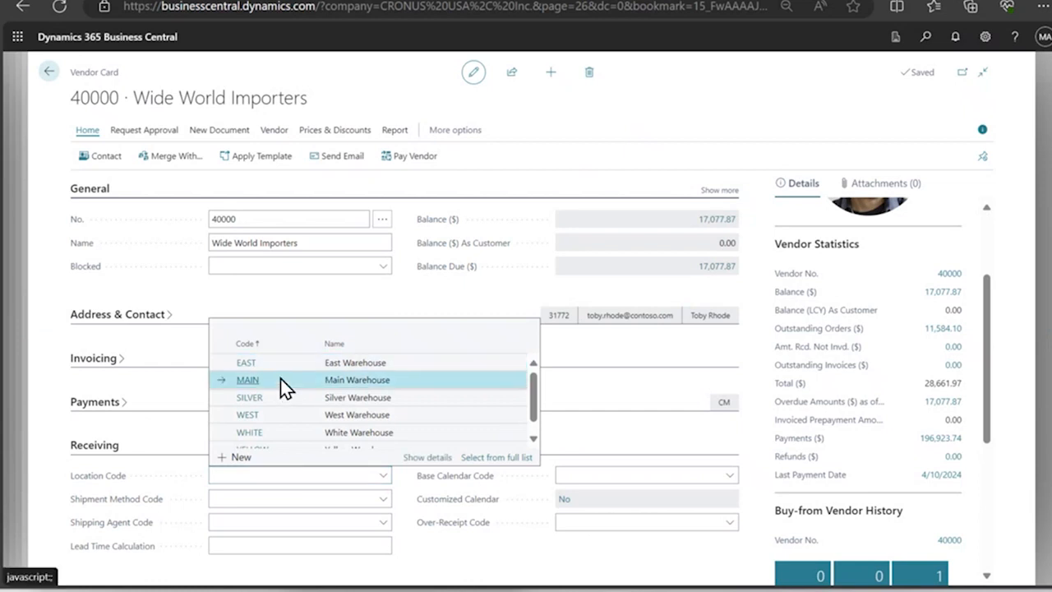
pyautogui.click(281, 379)
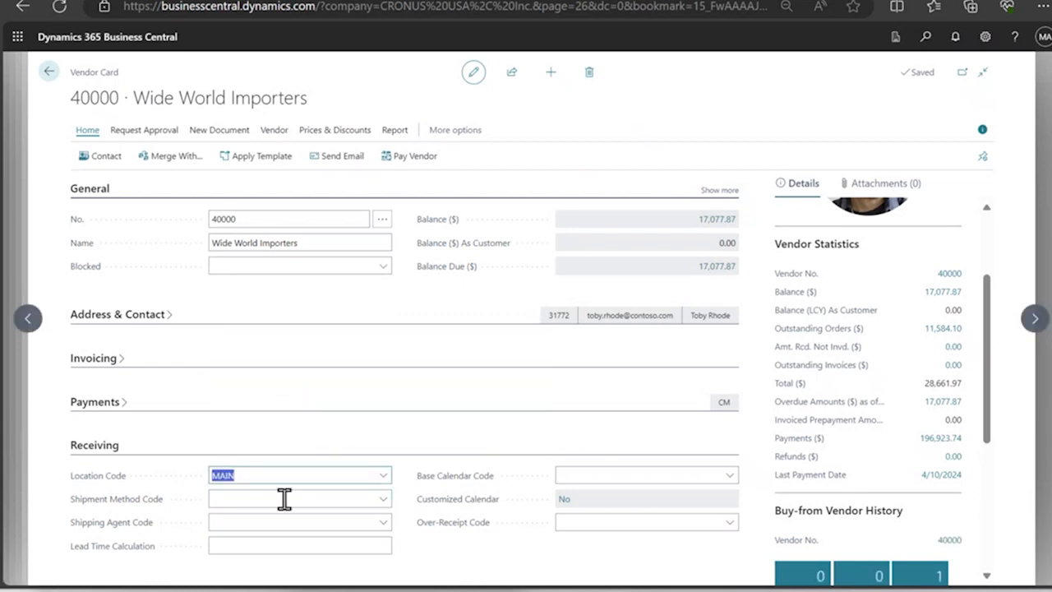
pyautogui.click(268, 544)
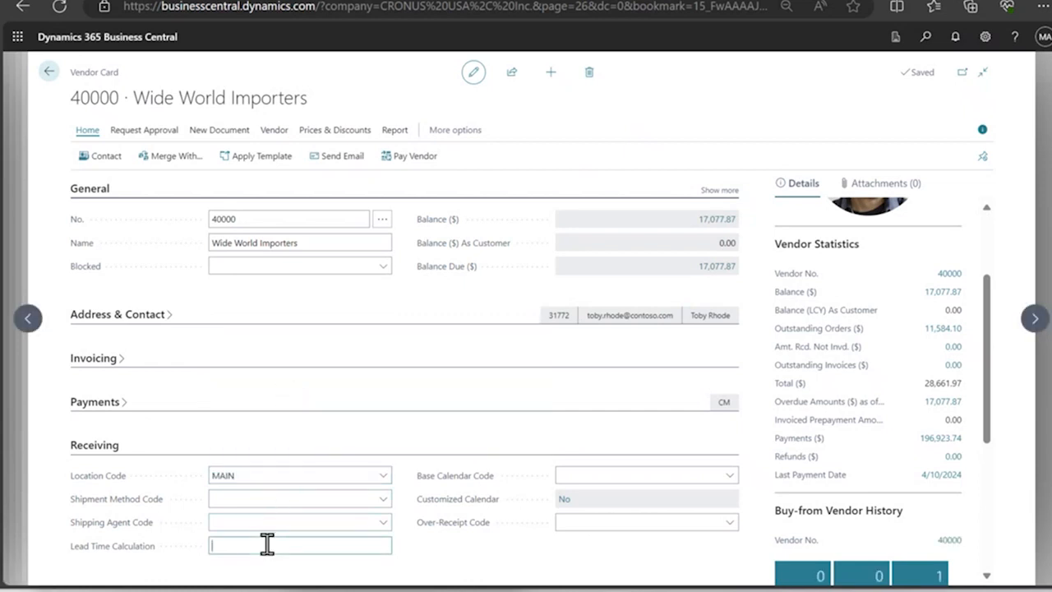
pyautogui.write('1w')
pyautogui.press('Tab')
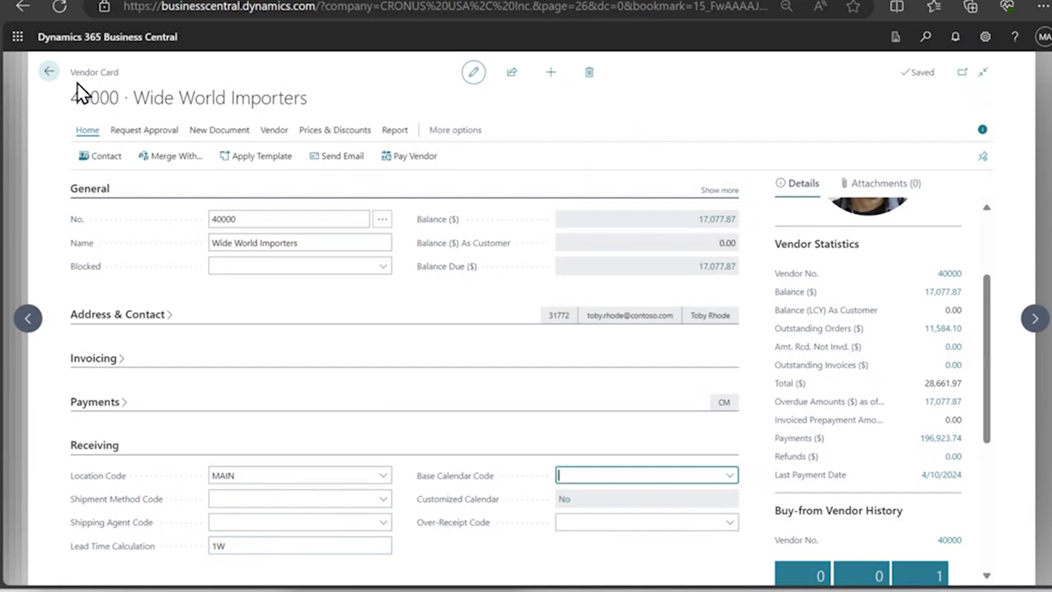
pyautogui.click(50, 72)
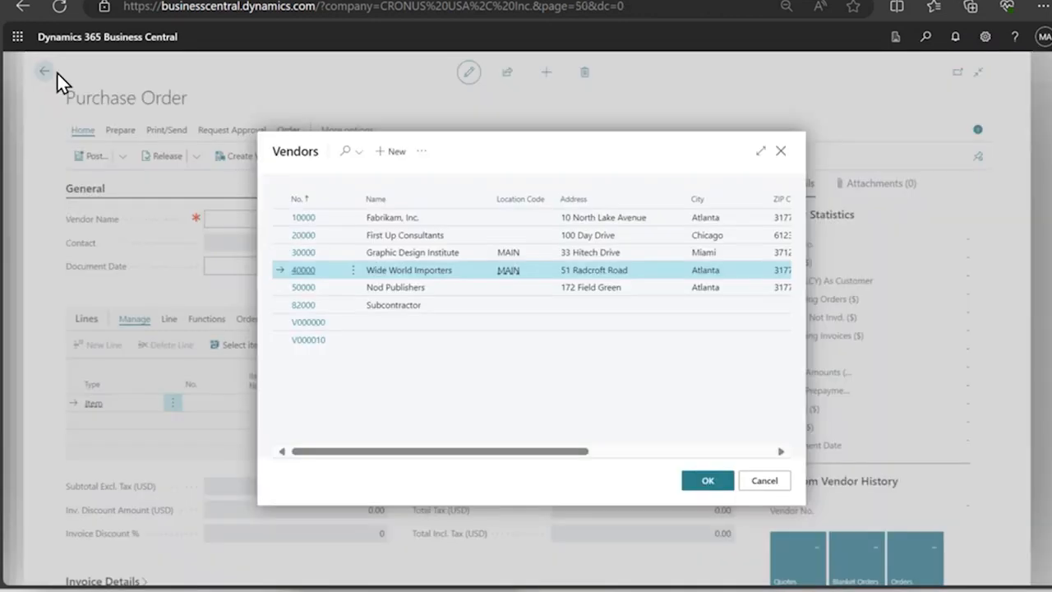
# Choose Wide World Importers as the purchase order's vendor and add an item line for 100 ATHENS Desks (1896-S)
pyautogui.click(719, 492)
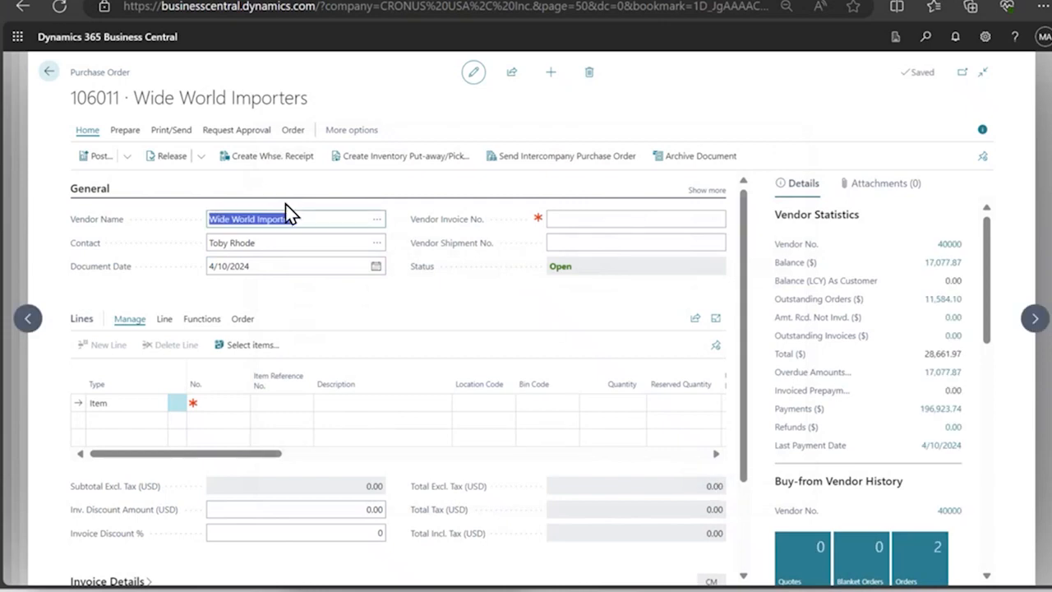
pyautogui.click(210, 403)
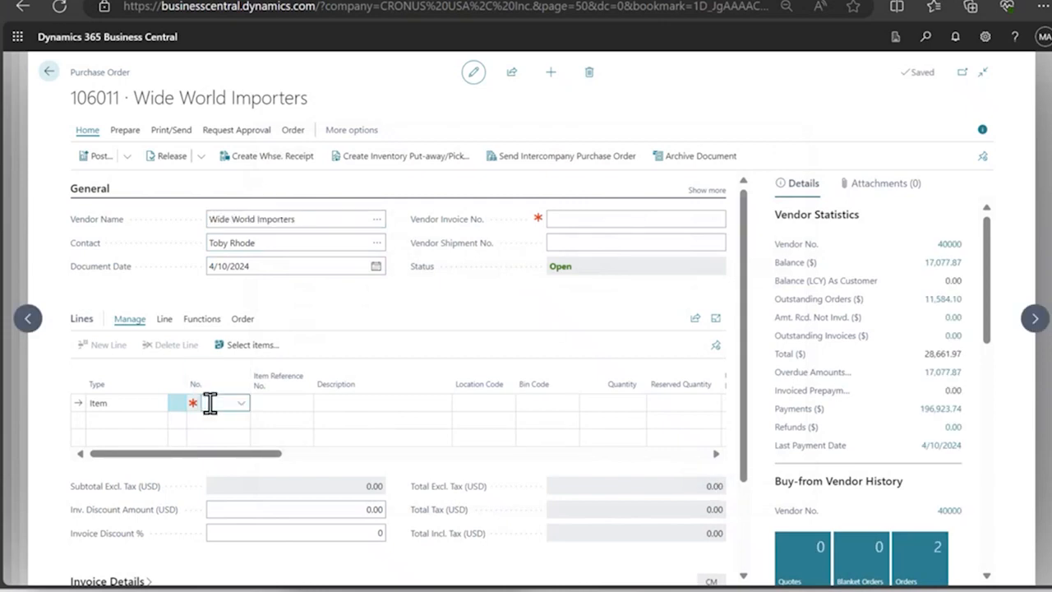
pyautogui.write('athe')
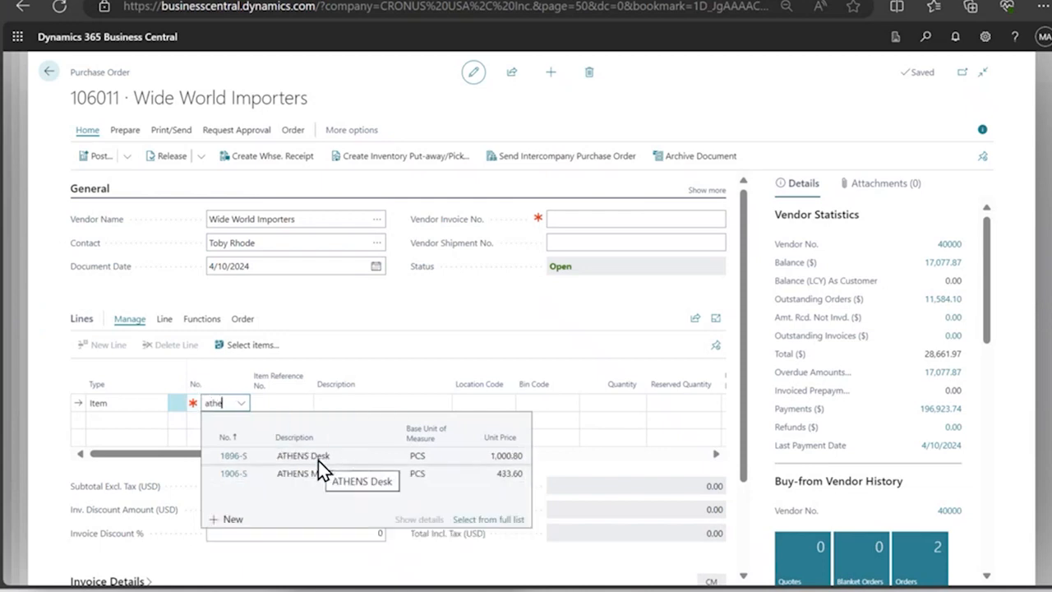
pyautogui.click(321, 459)
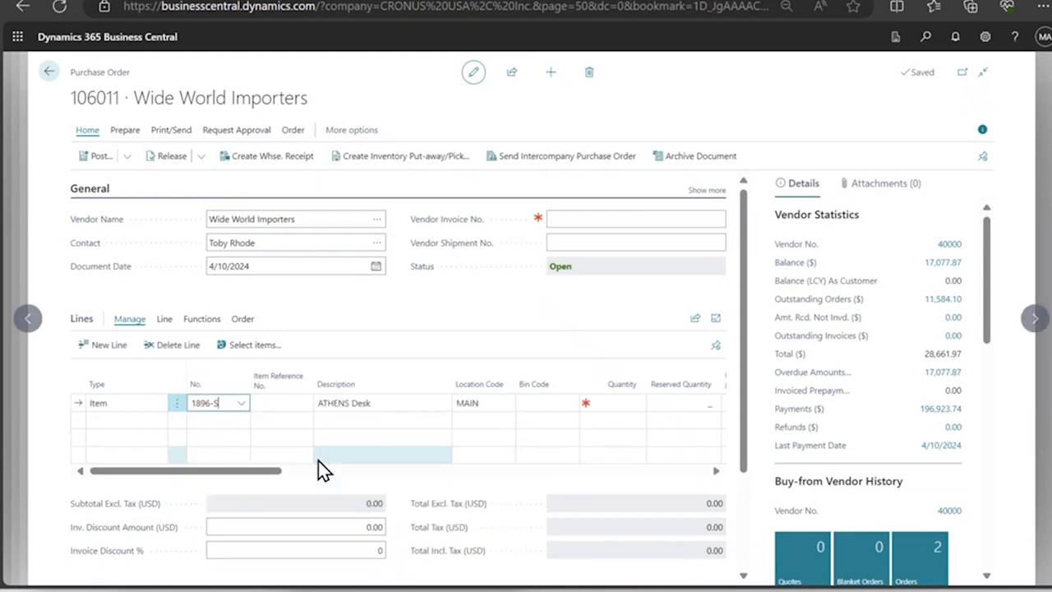
pyautogui.click(612, 398)
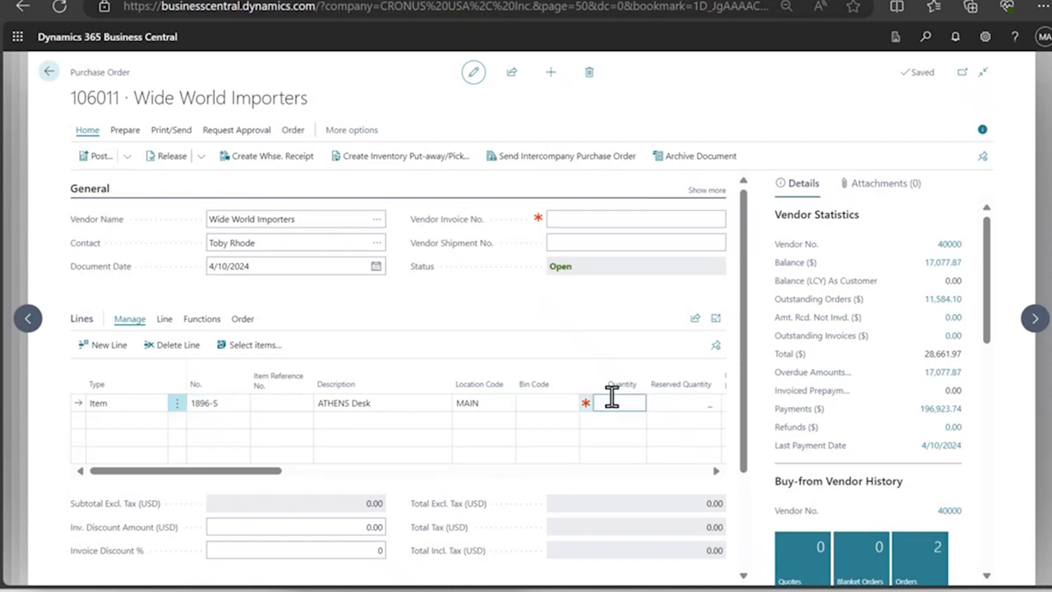
pyautogui.press('Tab')
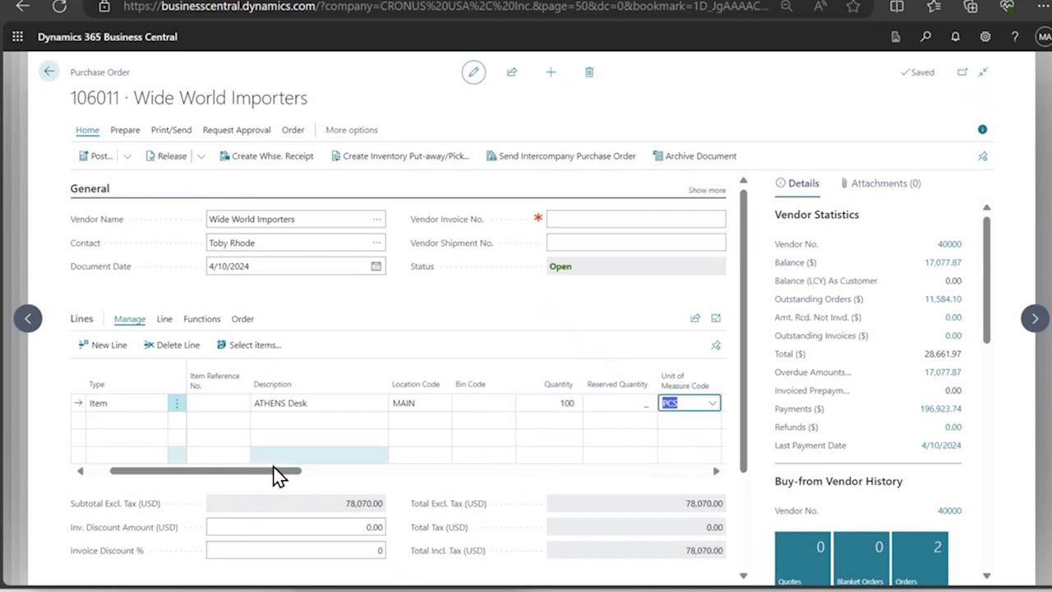
pyautogui.moveTo(271, 477); pyautogui.dragTo(169, 479)
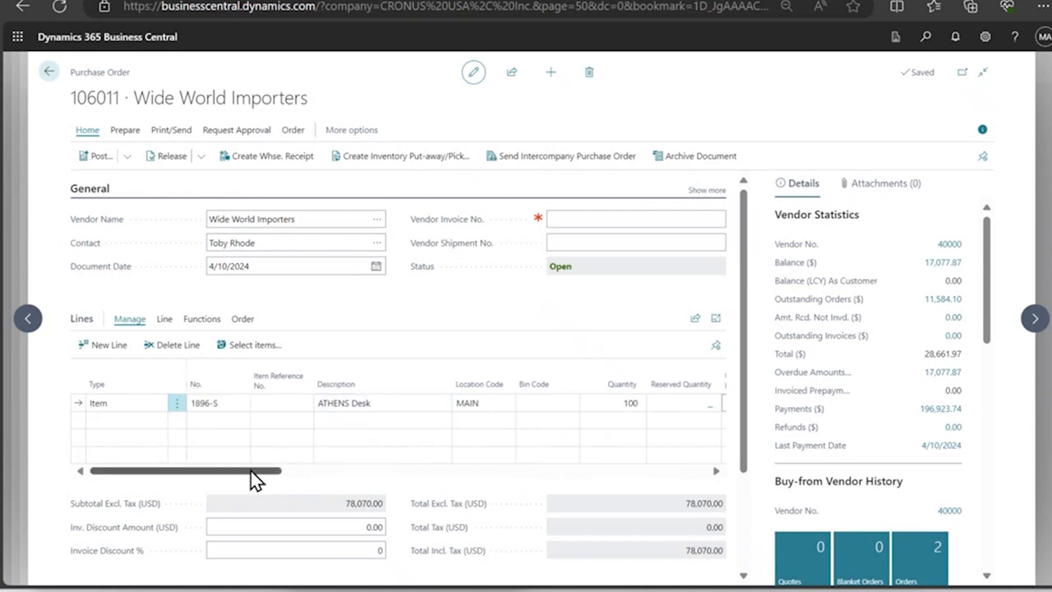
pyautogui.moveTo(261, 482); pyautogui.dragTo(300, 483)
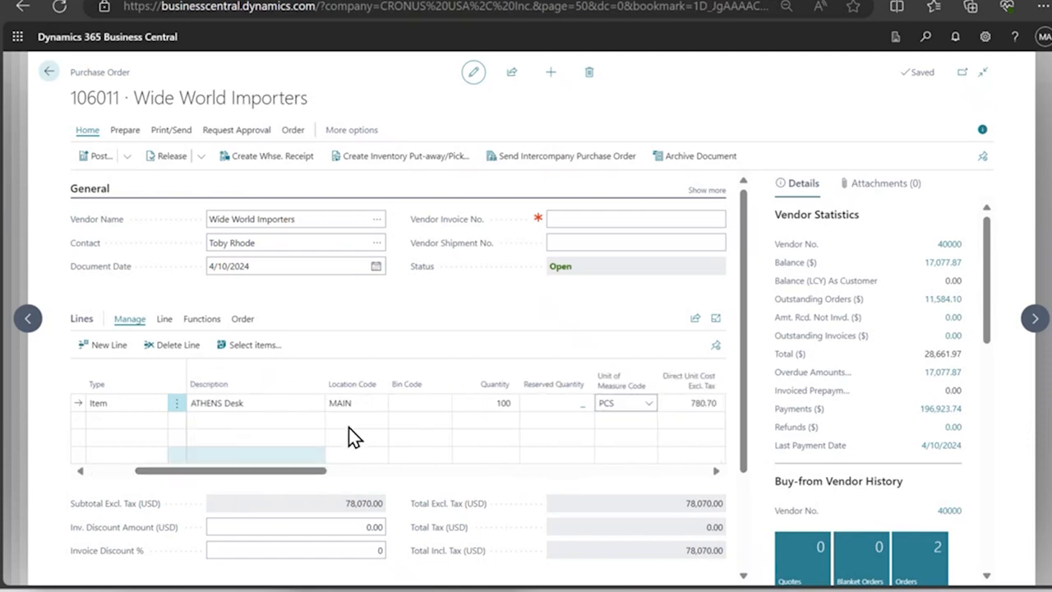
# Enter the vendor invoice number and the vendor shipment number on the purchase order
pyautogui.click(603, 217)
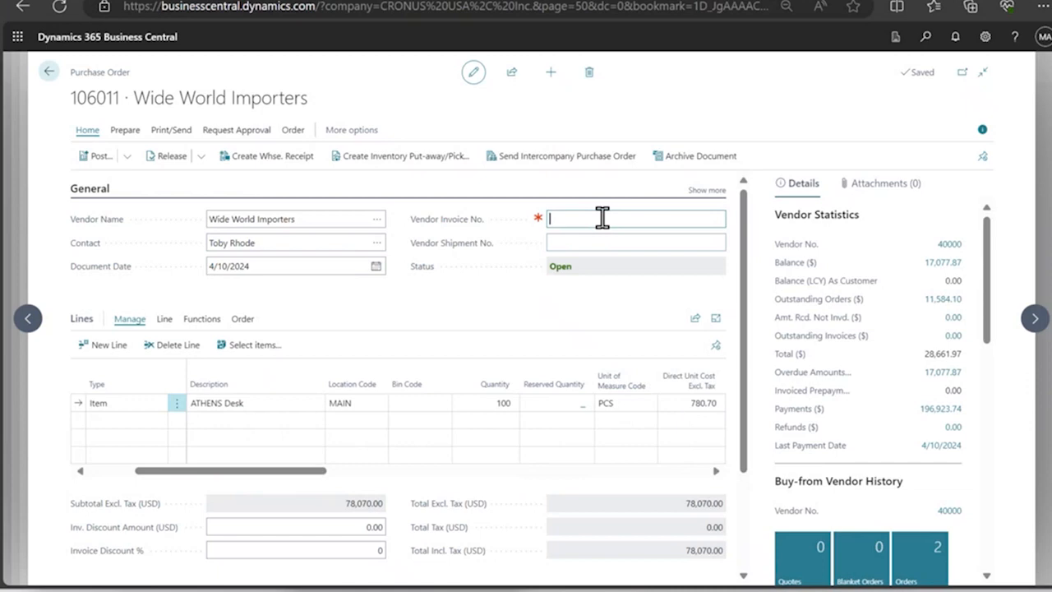
pyautogui.write('Inv098098766224')
pyautogui.press('Tab')
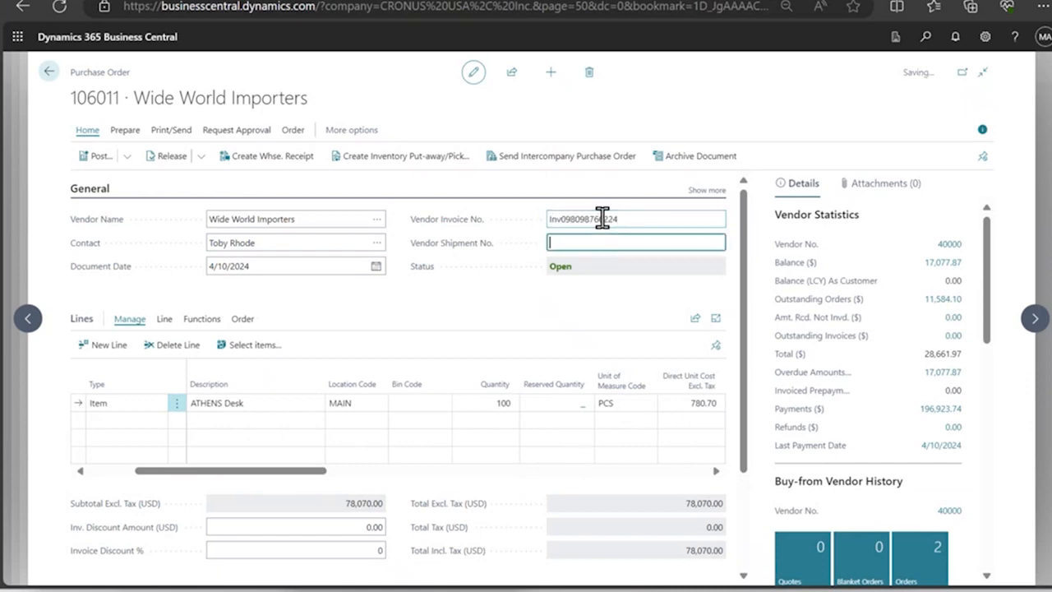
pyautogui.moveTo(420, 530)
pyautogui.click(588, 245)
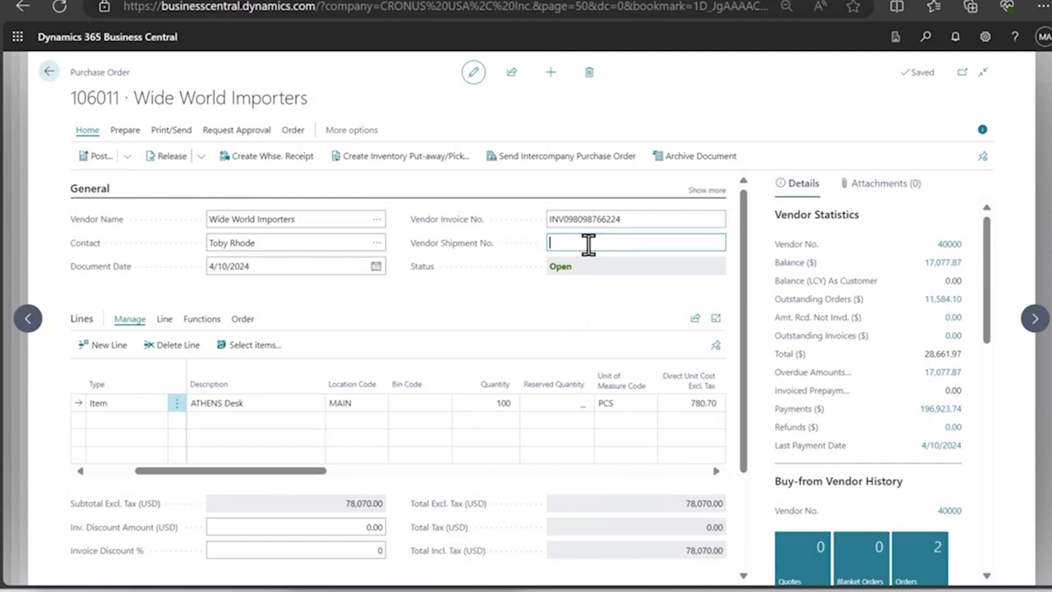
pyautogui.write('Inv098796765')
pyautogui.press('Tab')
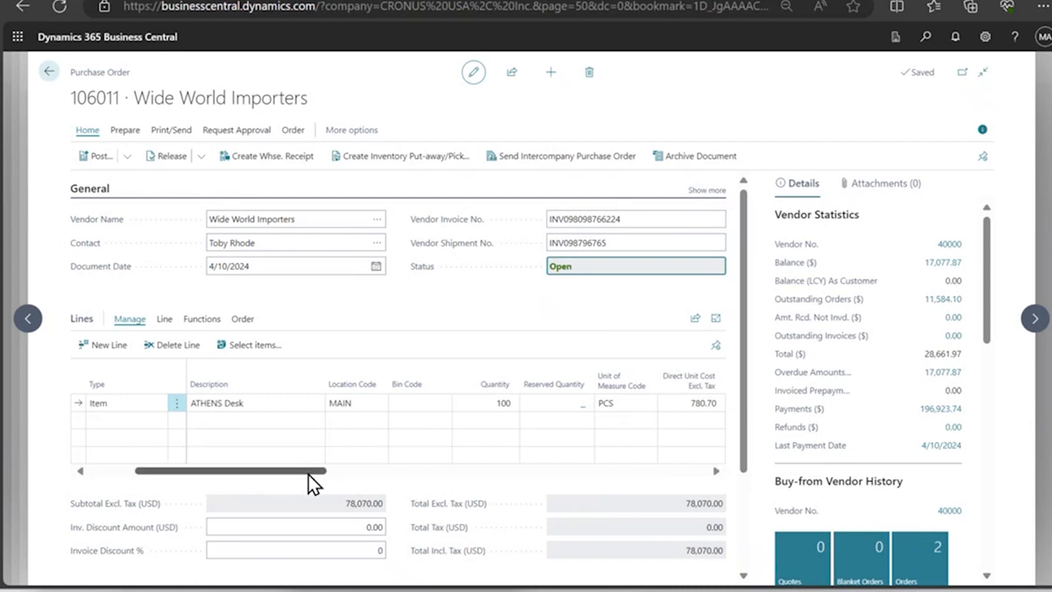
# Review the ATHENS Desk line's quantity and show all General fields to examine the vendor's address and contact details
pyautogui.moveTo(308, 483); pyautogui.dragTo(169, 479)
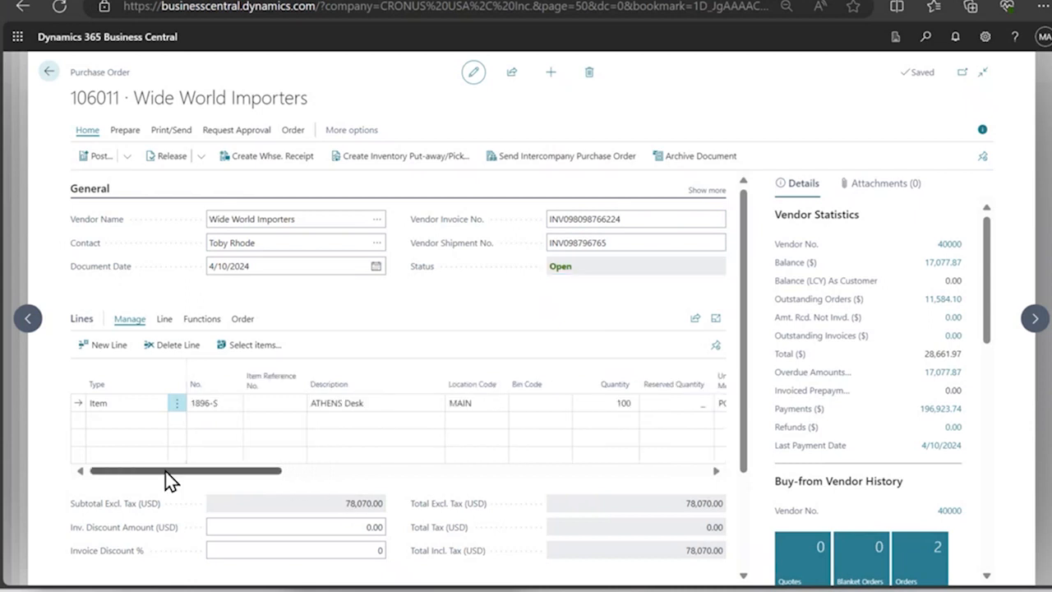
pyautogui.click(610, 401)
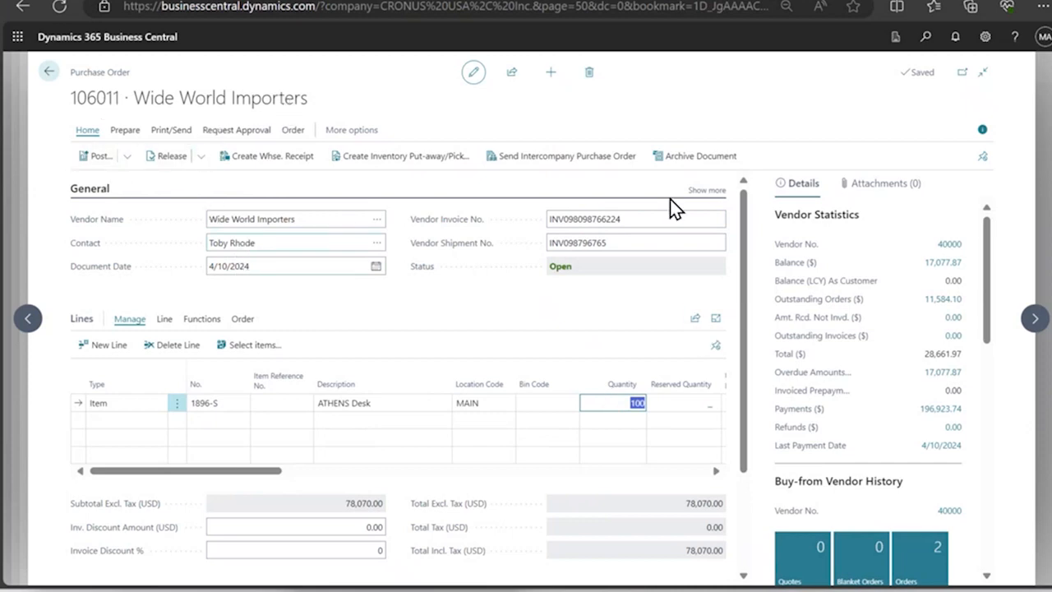
pyautogui.click(714, 196)
pyautogui.click(712, 194)
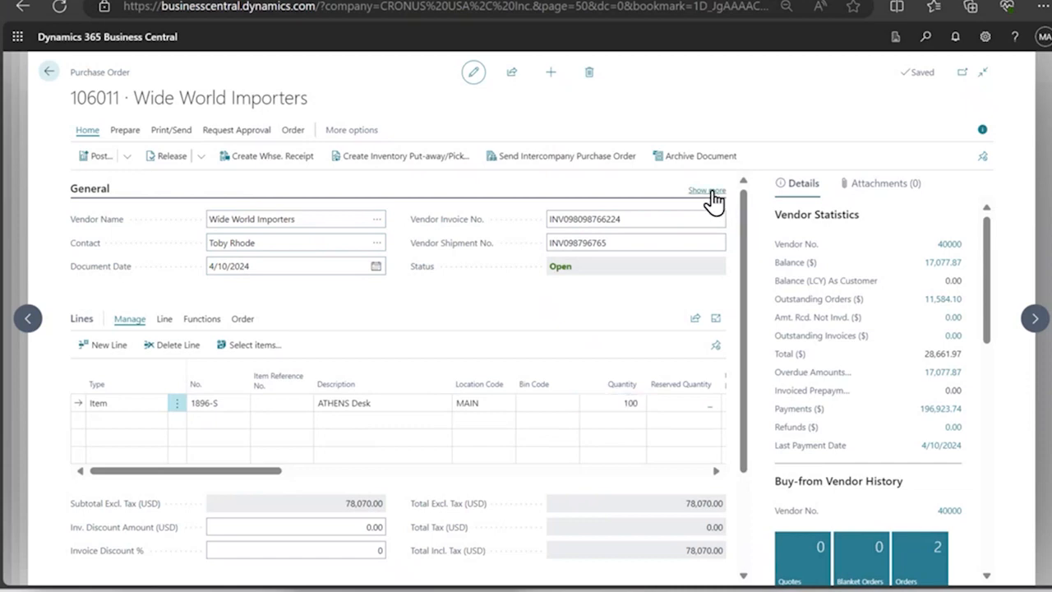
pyautogui.click(313, 239)
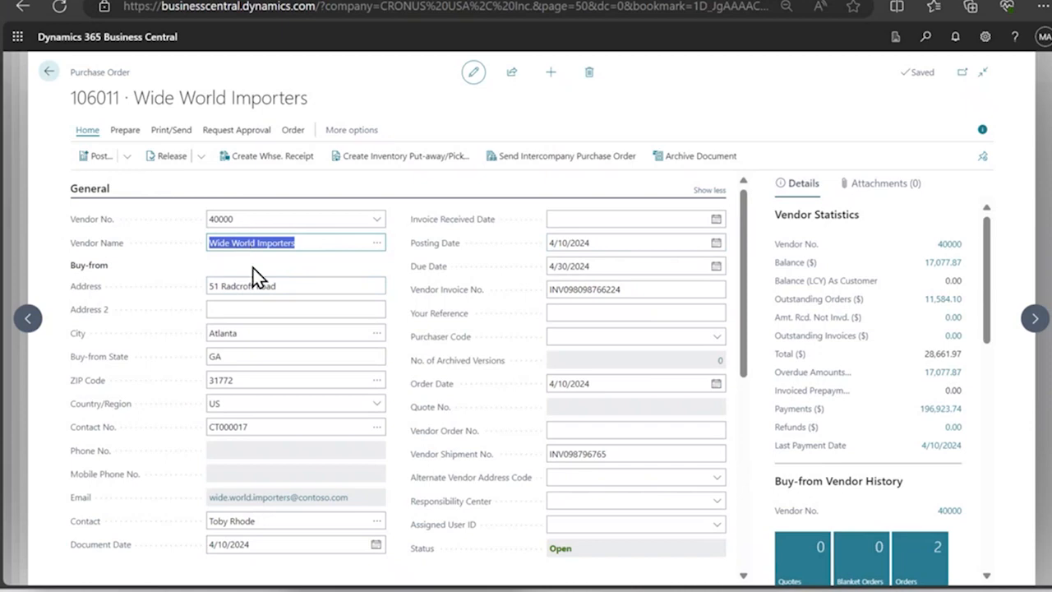
pyautogui.click(251, 333)
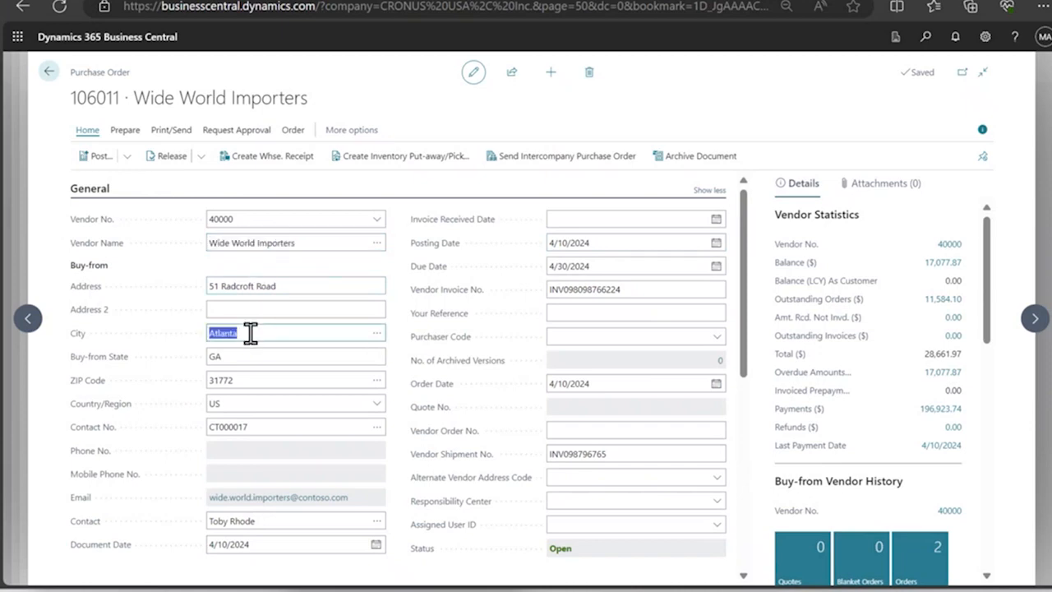
pyautogui.click(255, 428)
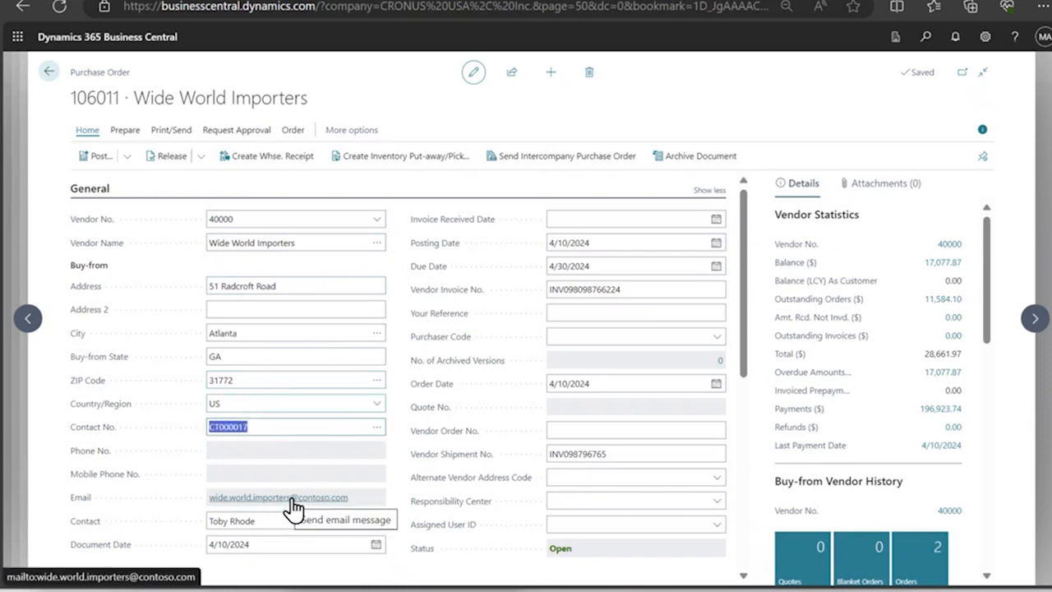
# Start sending the purchase order and set its Email option to Yes (Prompt for Settings)
pyautogui.click(184, 140)
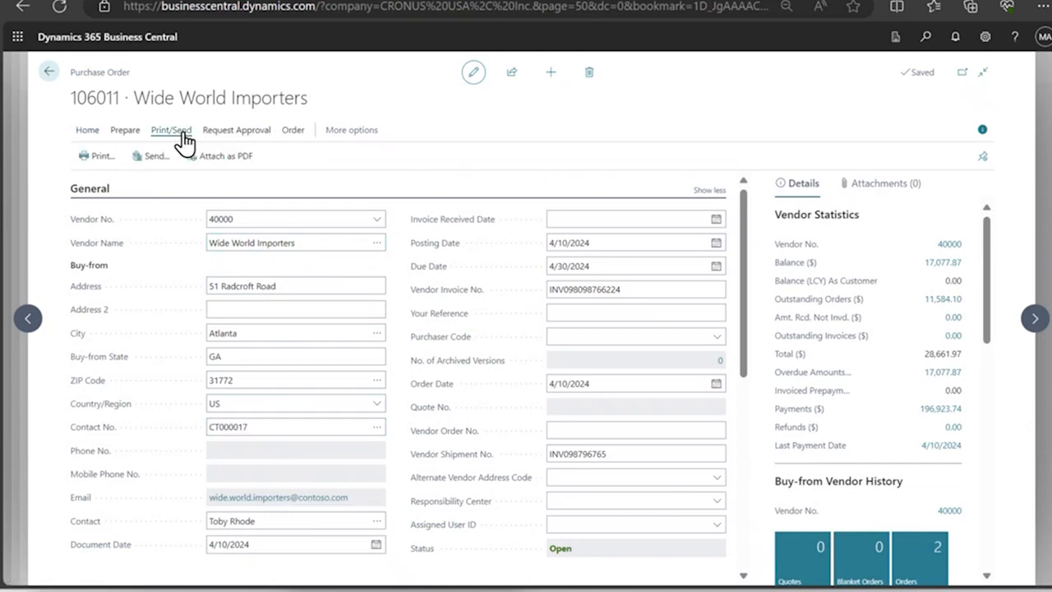
pyautogui.click(140, 164)
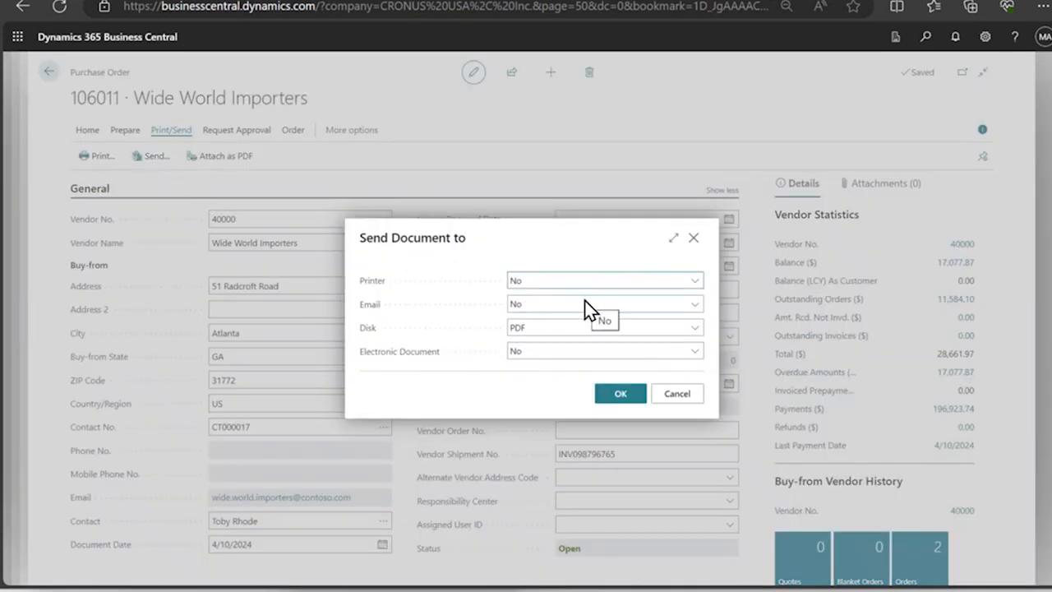
pyautogui.click(637, 304)
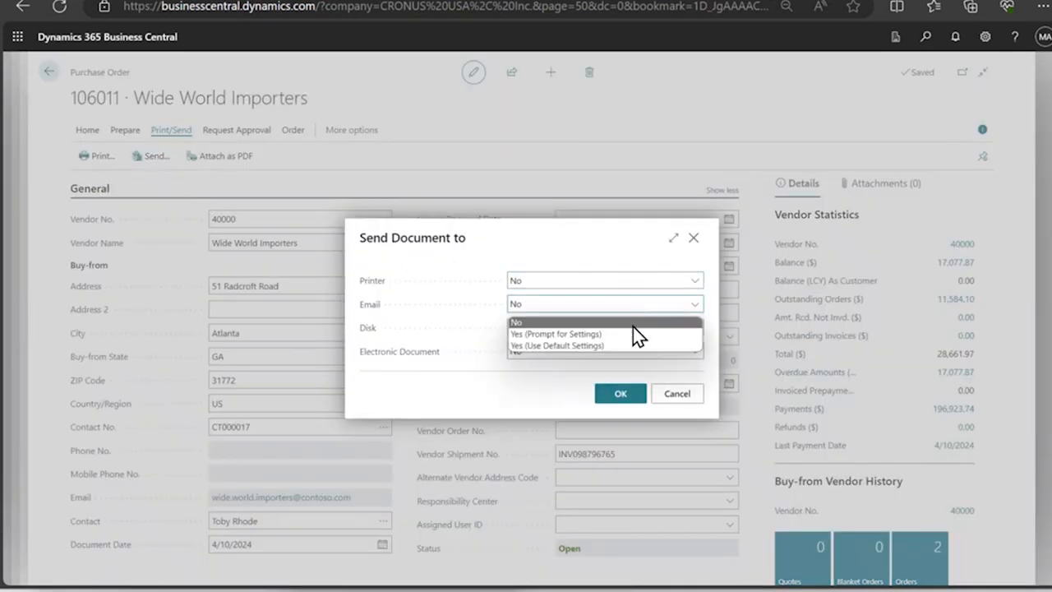
pyautogui.click(637, 284)
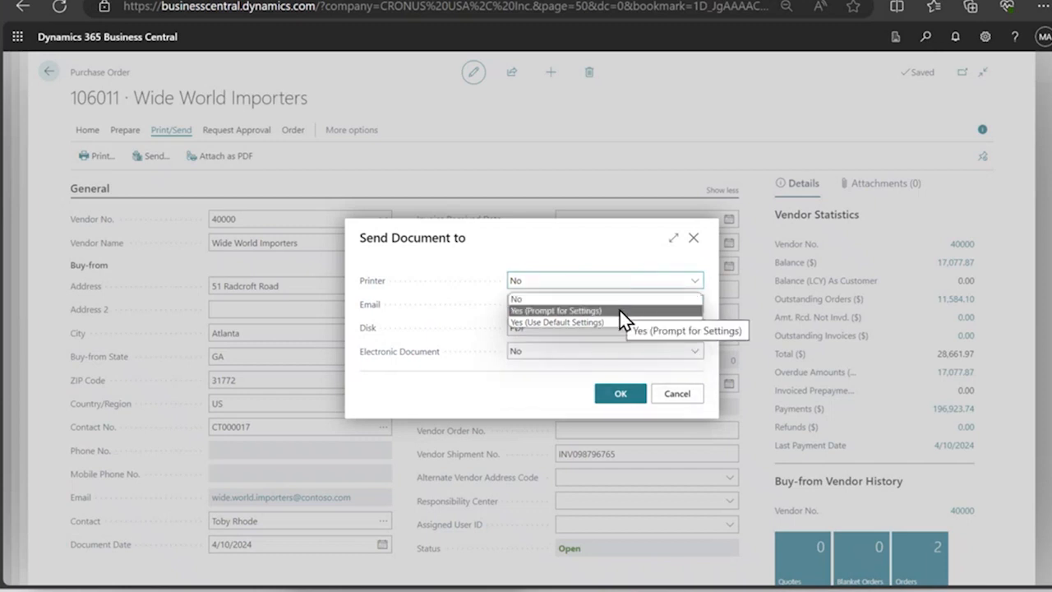
pyautogui.click(595, 255)
pyautogui.click(594, 305)
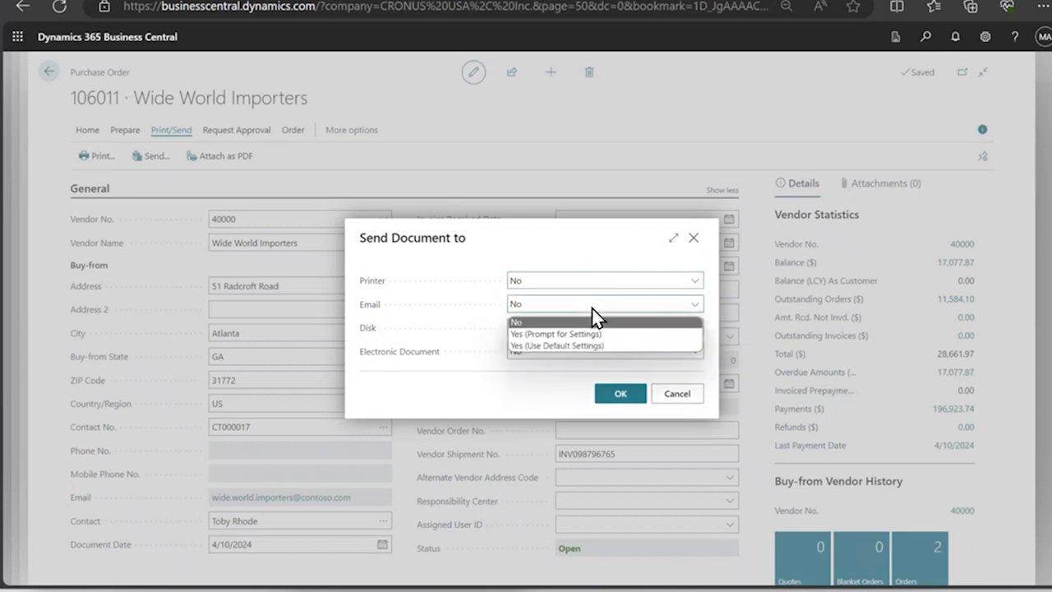
pyautogui.click(587, 335)
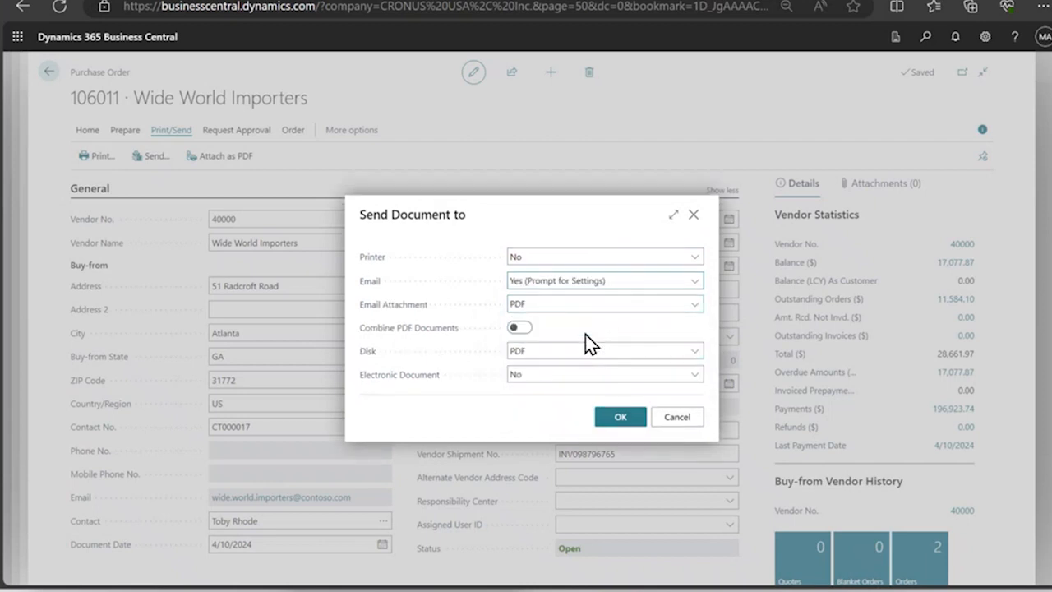
# Confirm sending the purchase order, accept downloading its PDF attachment and open the downloaded file
pyautogui.click(623, 417)
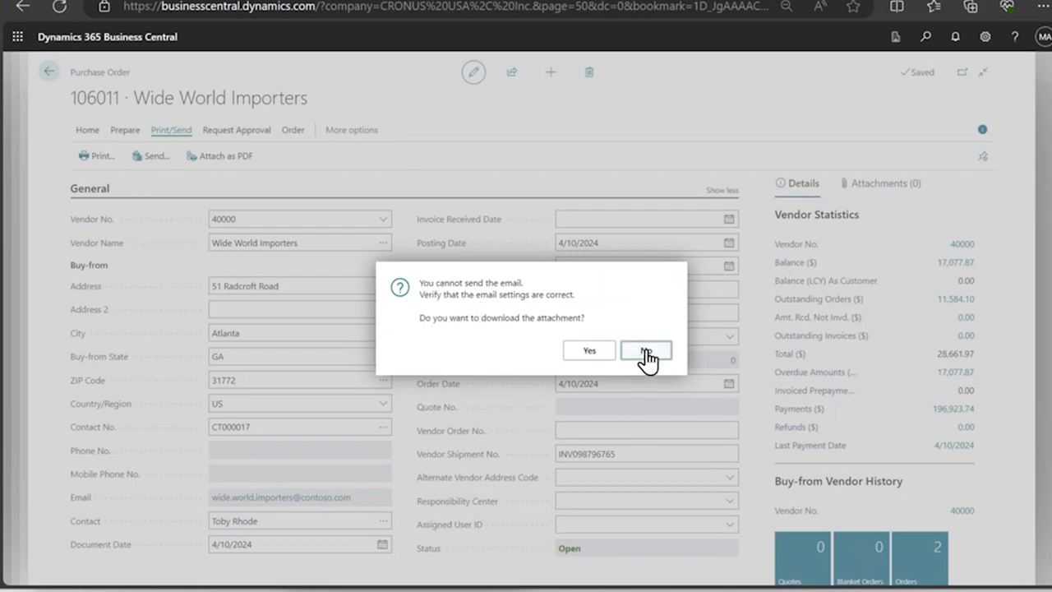
pyautogui.click(603, 355)
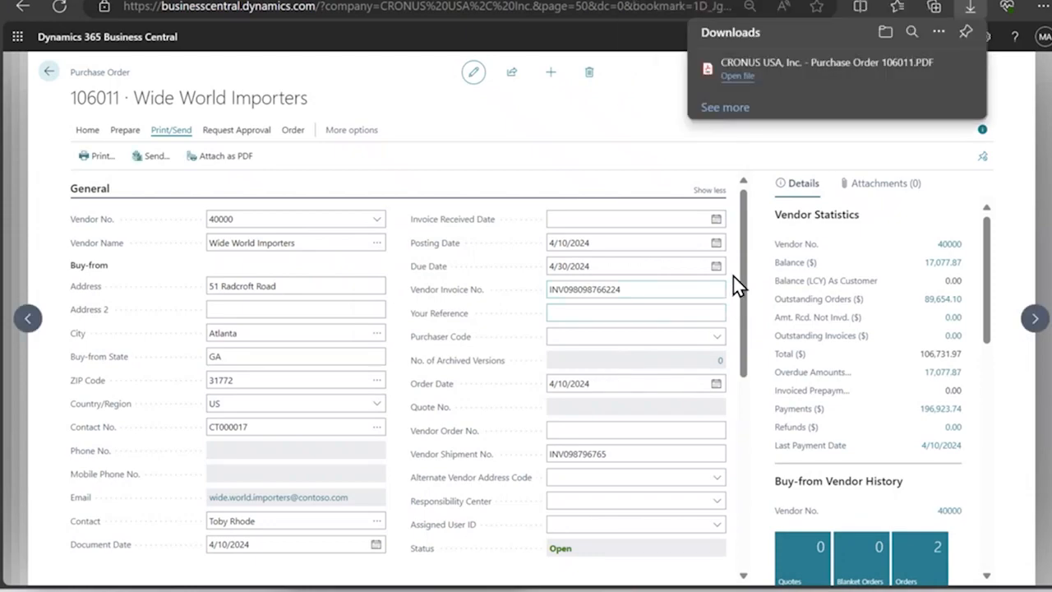
pyautogui.click(824, 74)
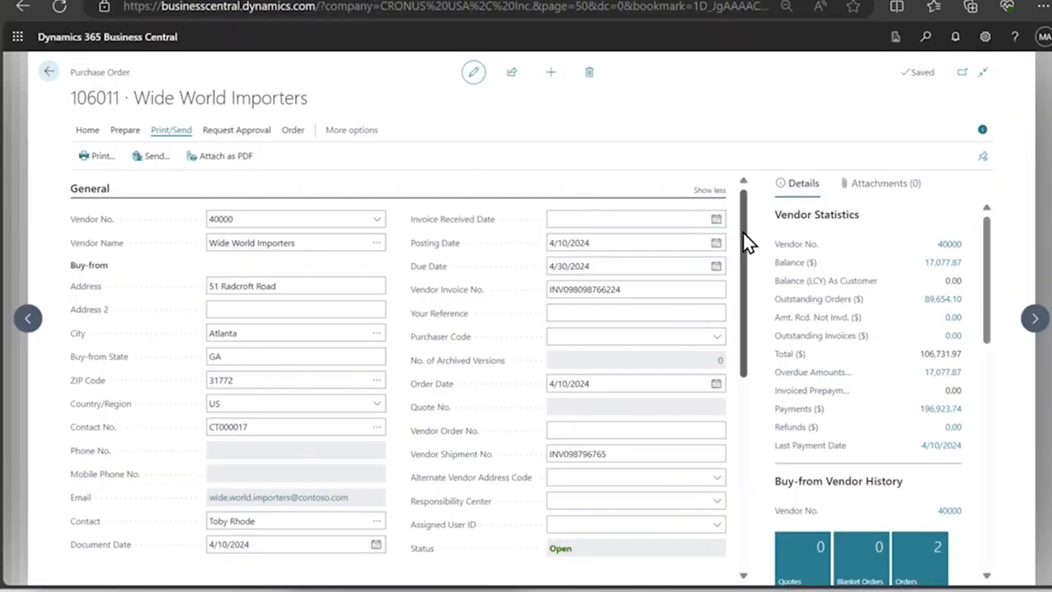
# Check the purchase order's ATHENS Desk line and status, and release the order
pyautogui.moveTo(743, 239); pyautogui.dragTo(737, 374)
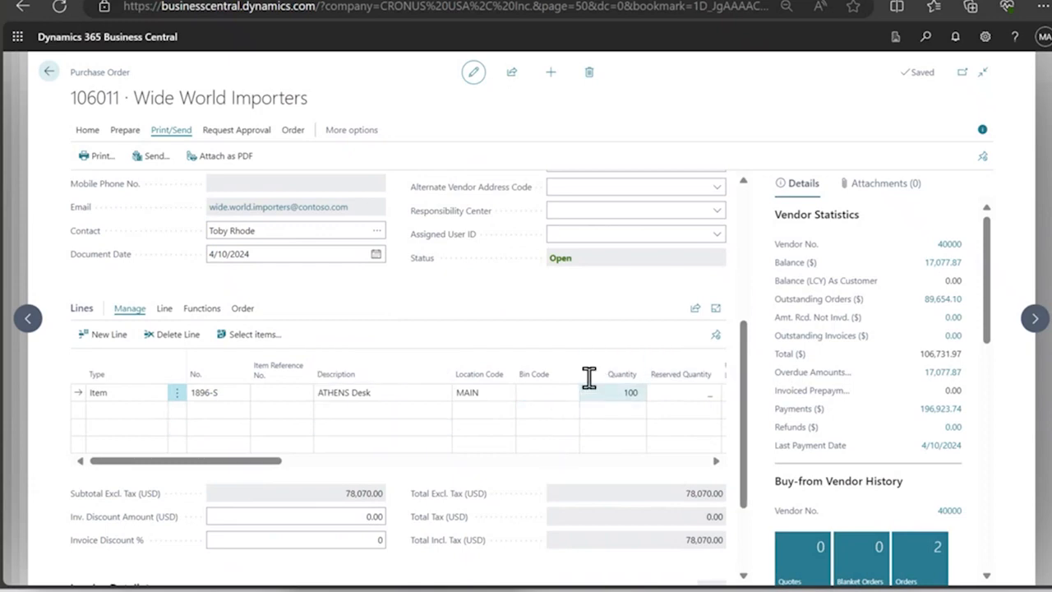
pyautogui.click(218, 393)
pyautogui.click(372, 302)
pyautogui.moveTo(746, 374); pyautogui.dragTo(737, 294)
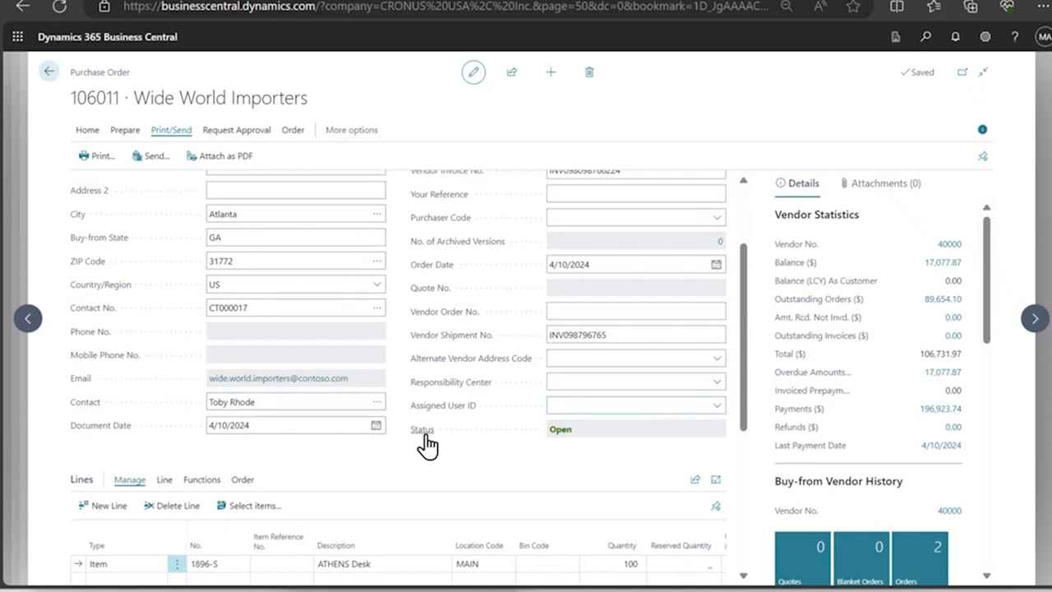
pyautogui.moveTo(427, 444)
pyautogui.click(90, 134)
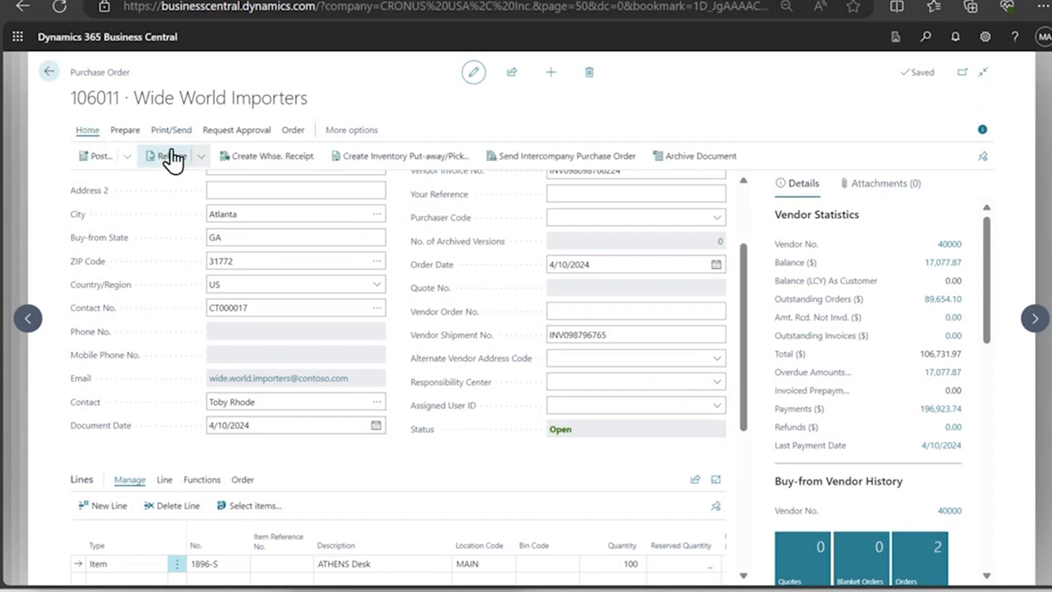
pyautogui.click(198, 160)
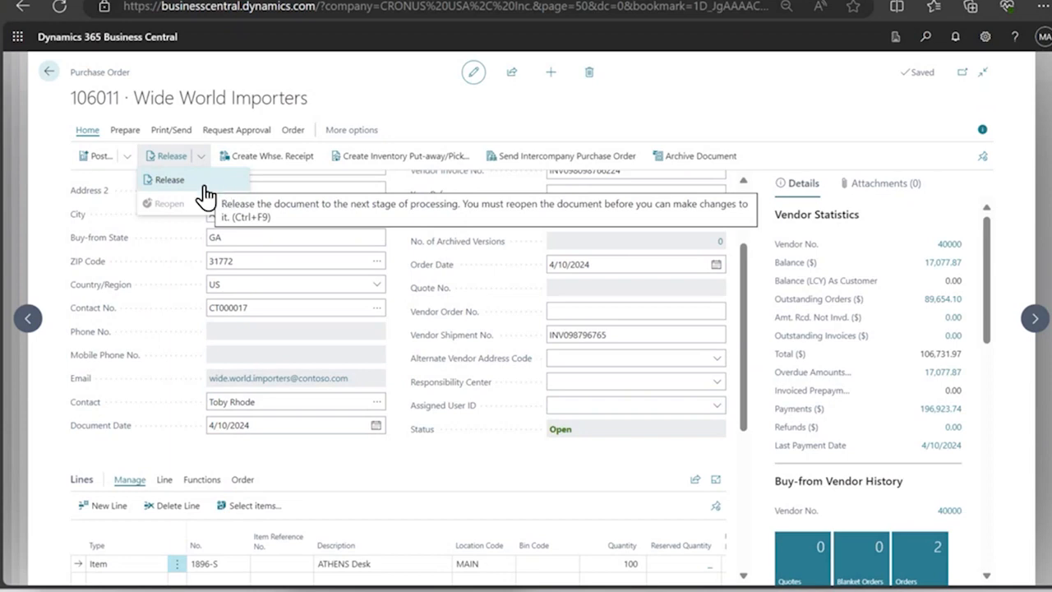
pyautogui.click(210, 195)
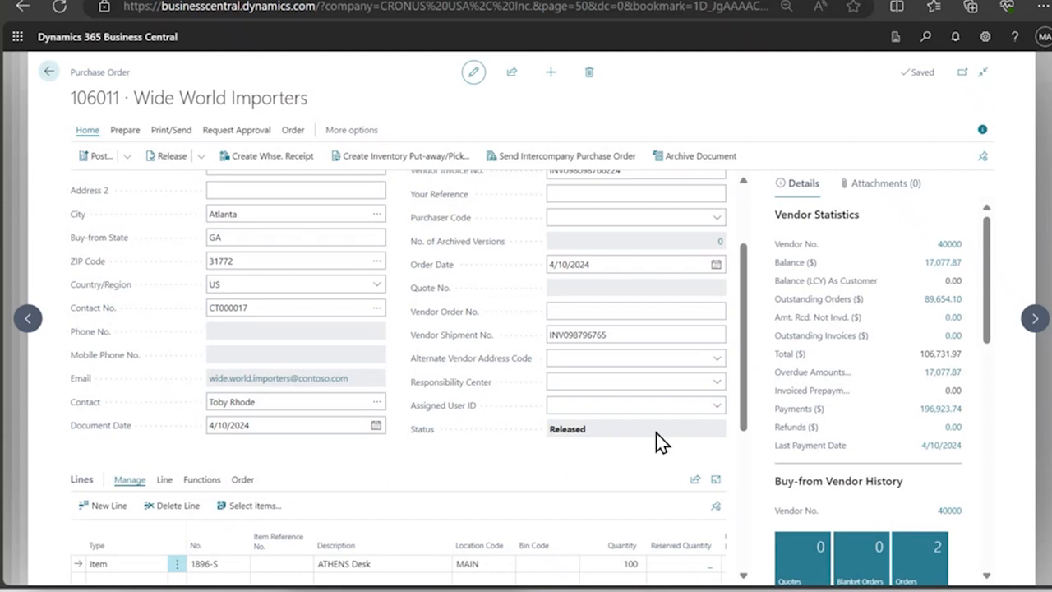
# Open the ATHENS Desk item card for editing from the full item list of the purchase line
pyautogui.moveTo(745, 357); pyautogui.dragTo(735, 448)
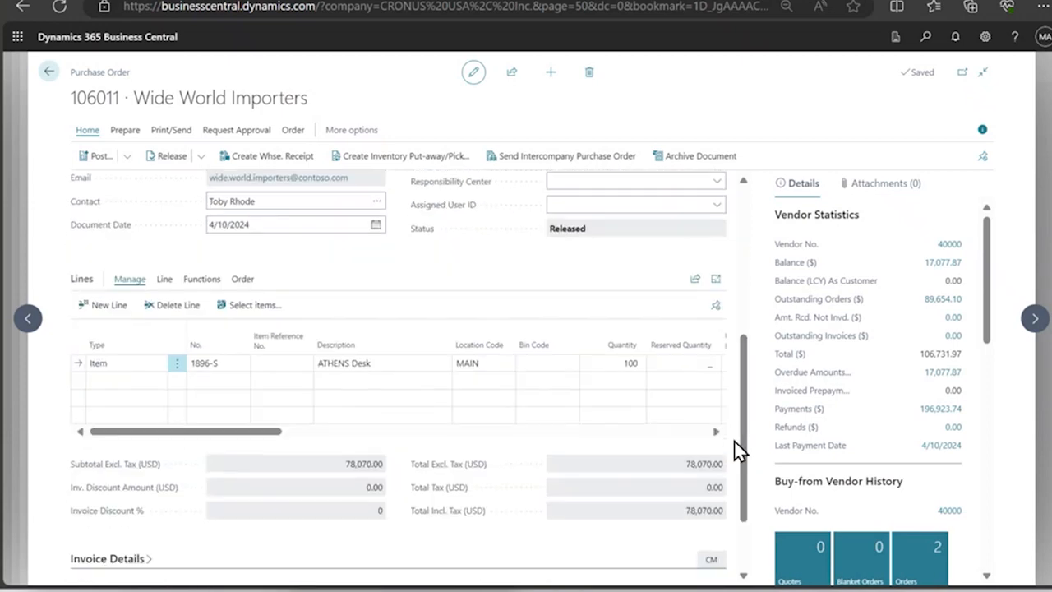
pyautogui.click(222, 364)
pyautogui.click(242, 364)
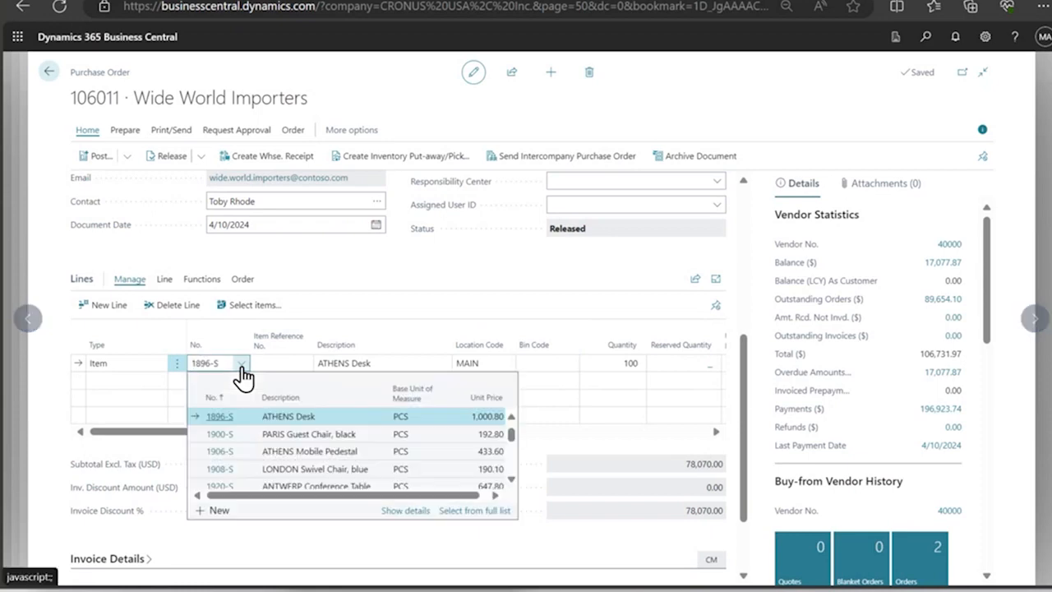
pyautogui.click(472, 511)
pyautogui.click(525, 156)
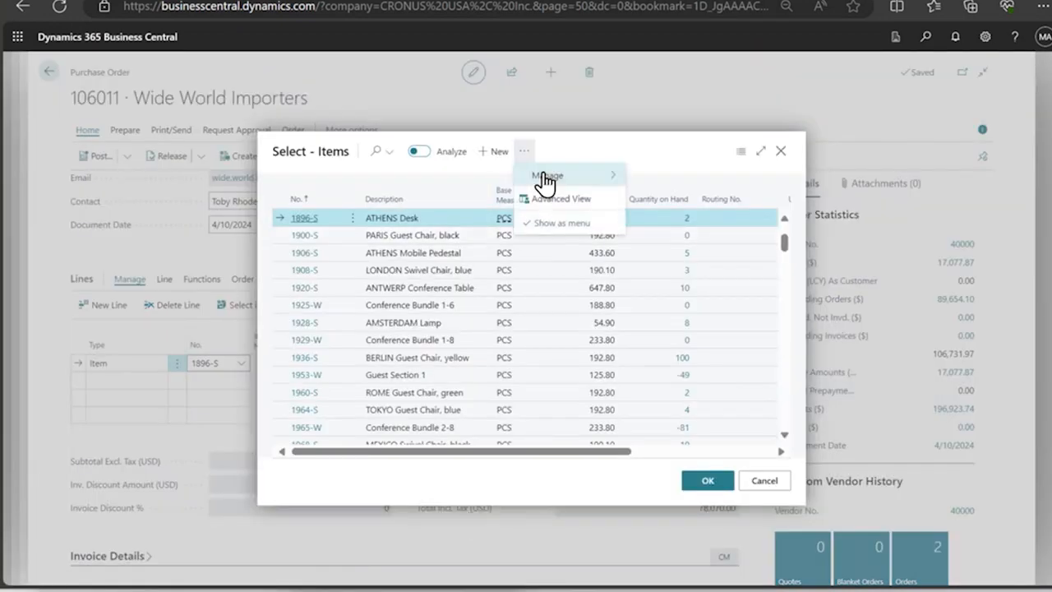
pyautogui.moveTo(606, 176)
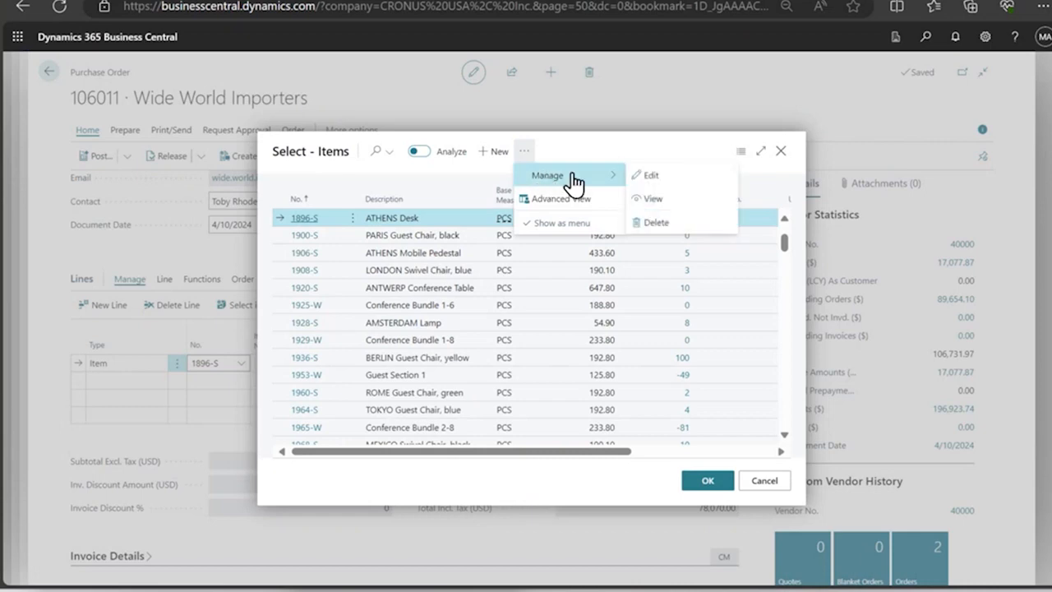
pyautogui.click(645, 177)
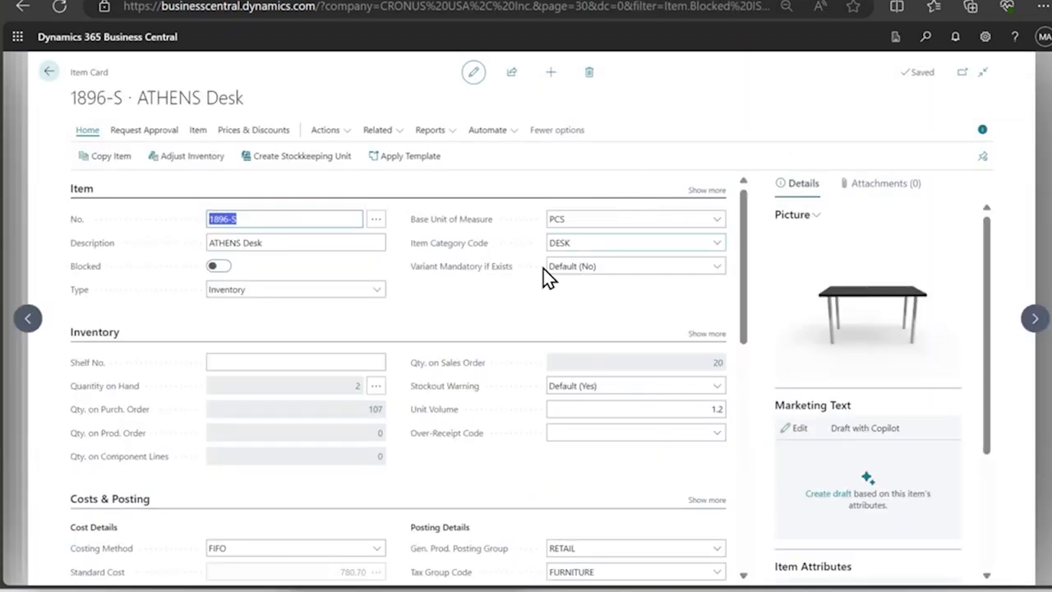
# Examine the ATHENS Desk's entry statistics for posted and upcoming receipts and shipments, and return to the purchase order
pyautogui.click(388, 132)
pyautogui.moveTo(418, 168)
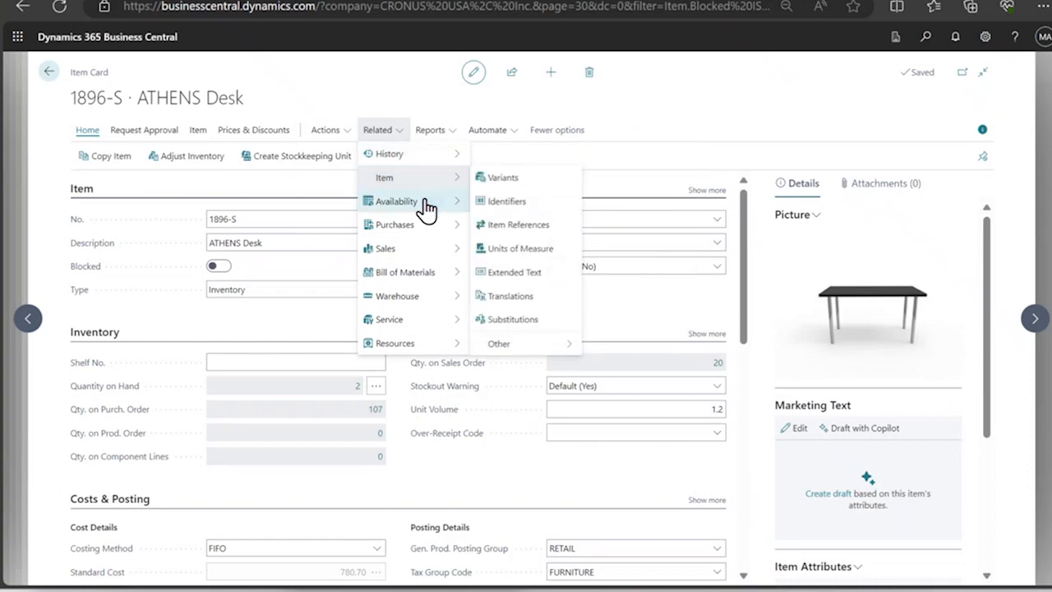
pyautogui.moveTo(424, 211)
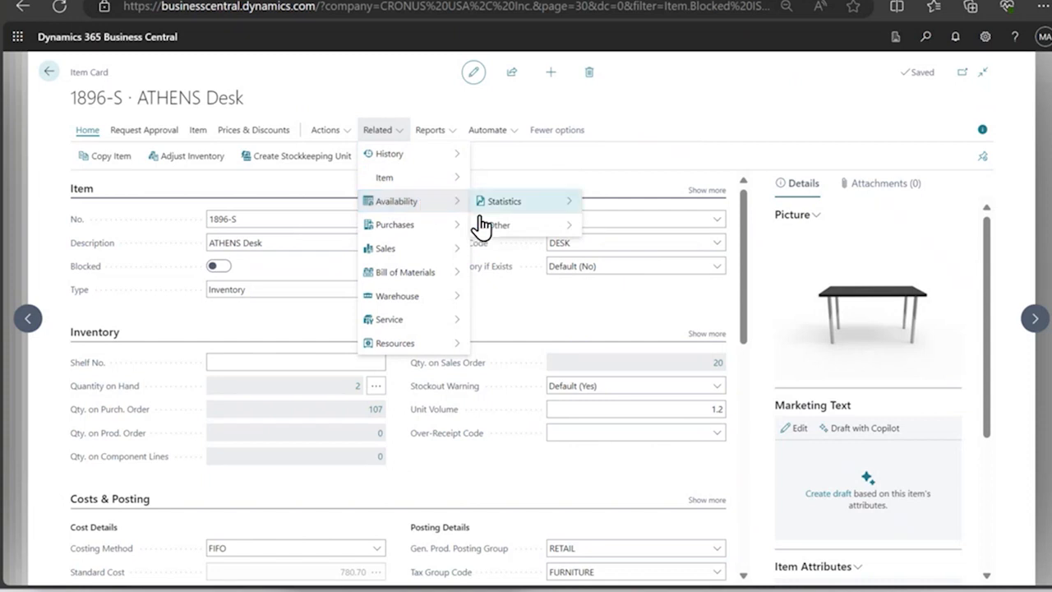
pyautogui.moveTo(523, 211)
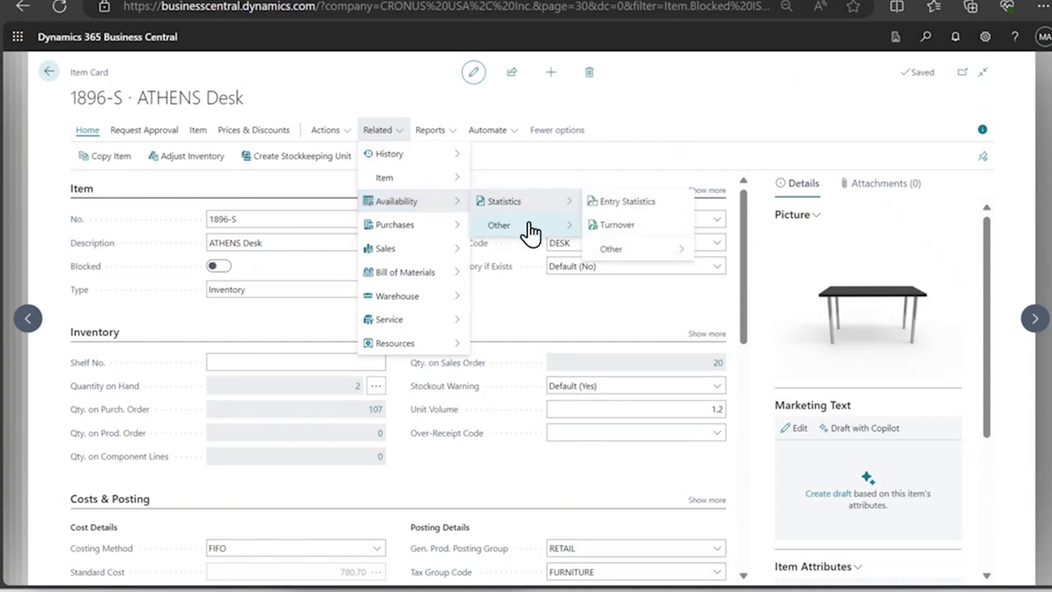
pyautogui.moveTo(530, 233)
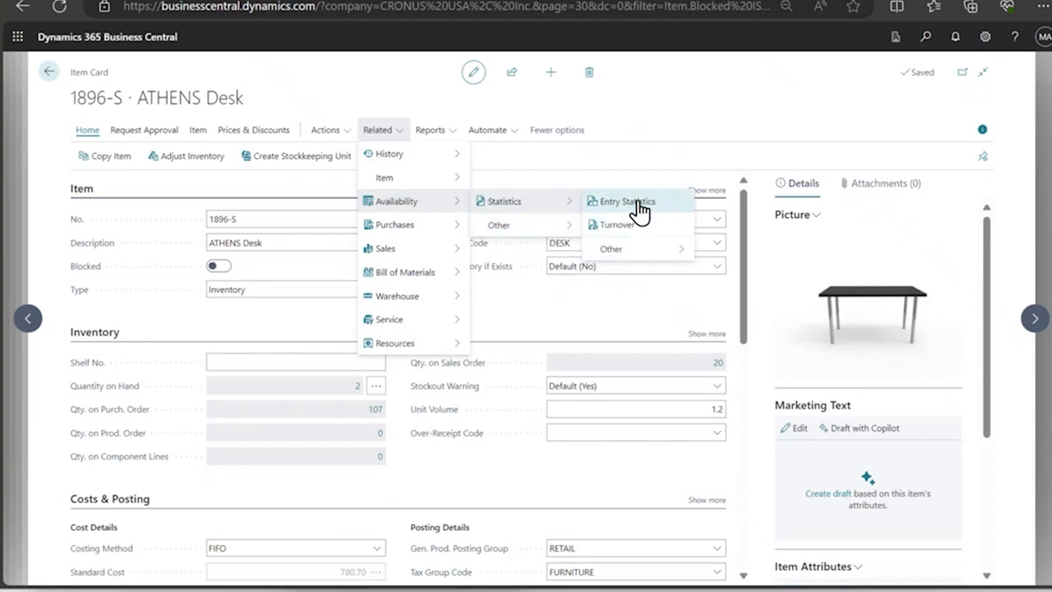
pyautogui.click(638, 204)
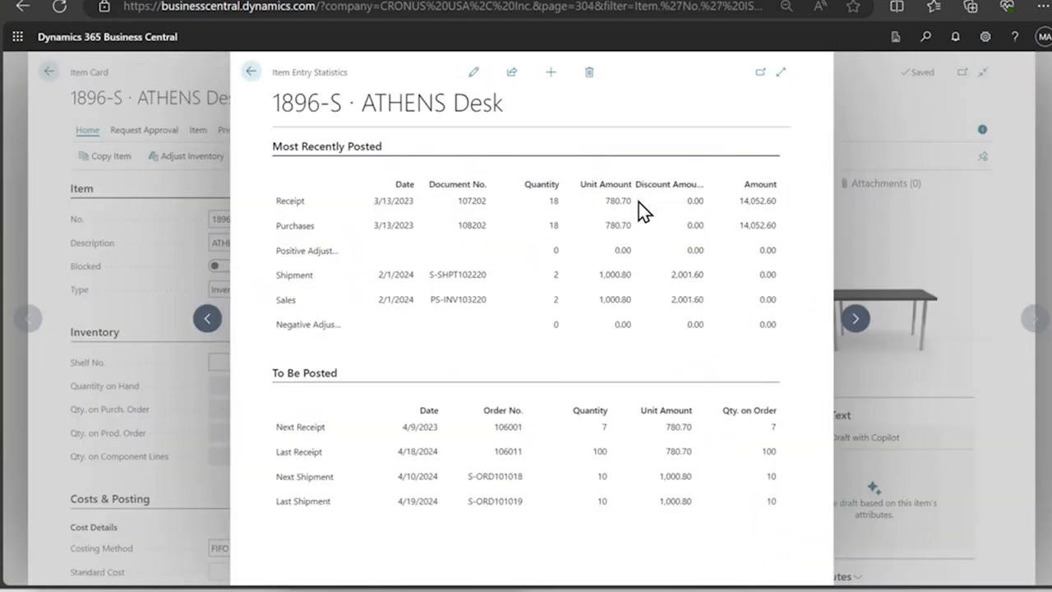
pyautogui.click(780, 76)
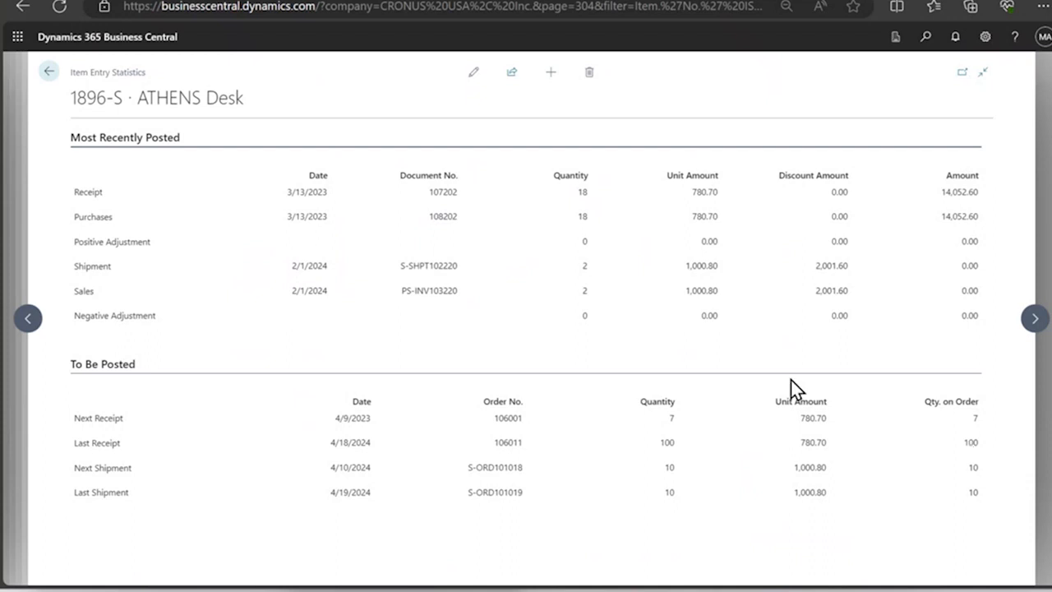
pyautogui.click(49, 74)
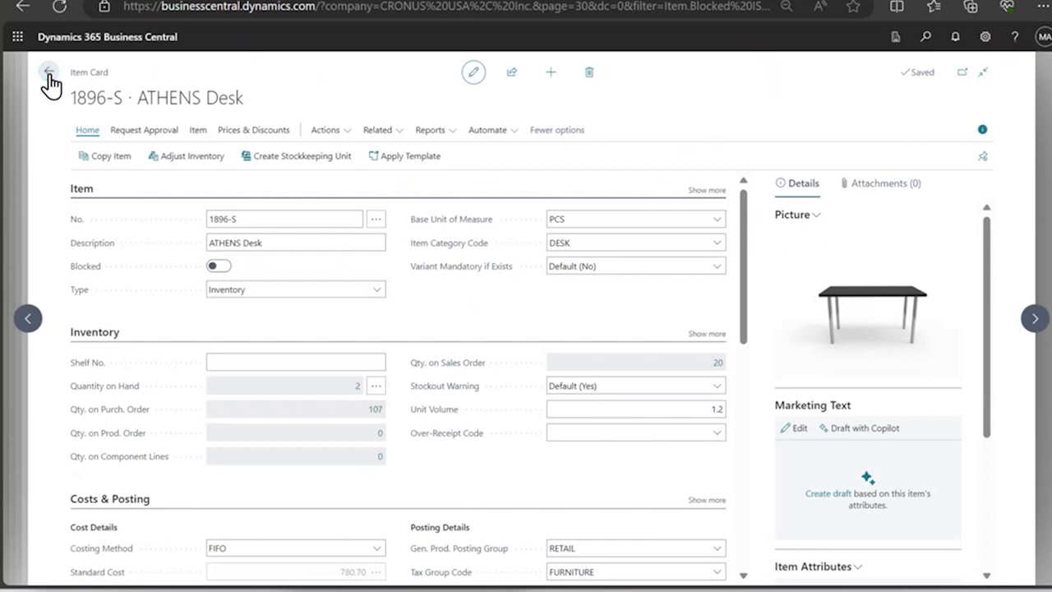
pyautogui.click(49, 74)
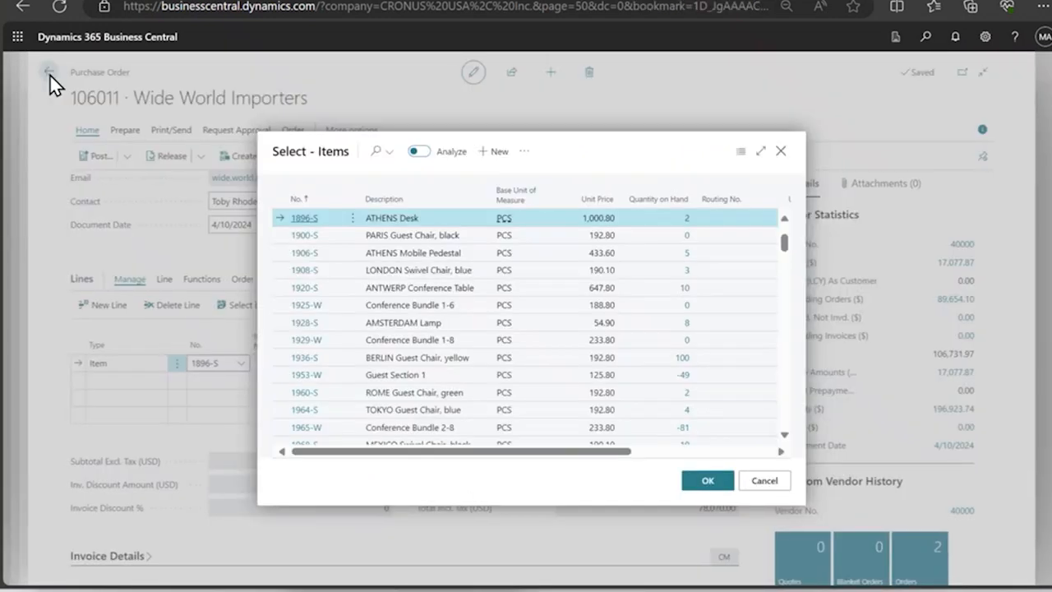
pyautogui.click(783, 152)
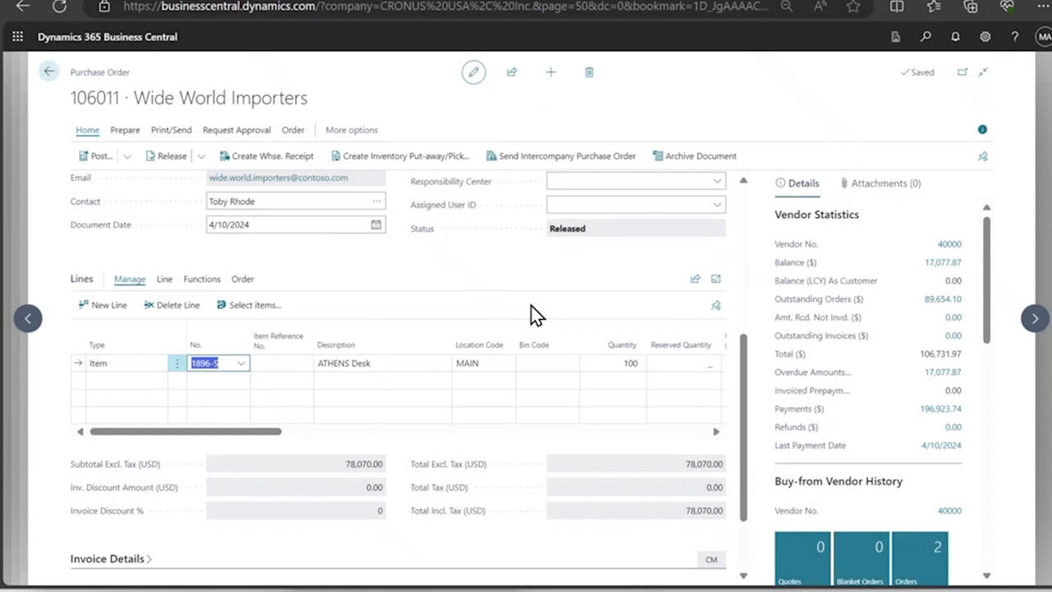
# Expand the order's Shipping and Payment section, check the location code's meaning and show all of the section's fields
pyautogui.moveTo(745, 345); pyautogui.dragTo(735, 410)
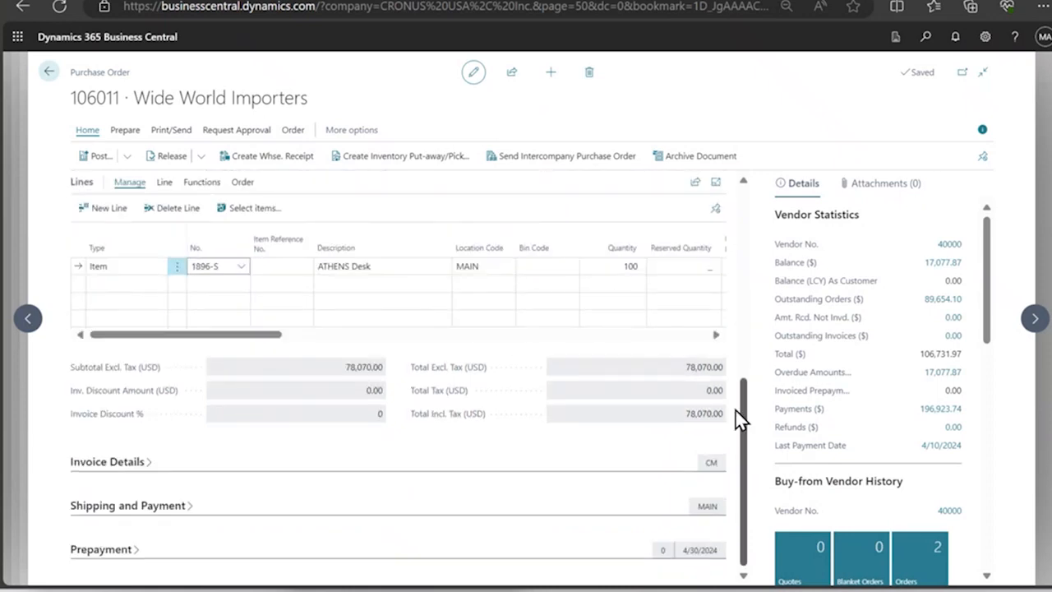
pyautogui.click(192, 506)
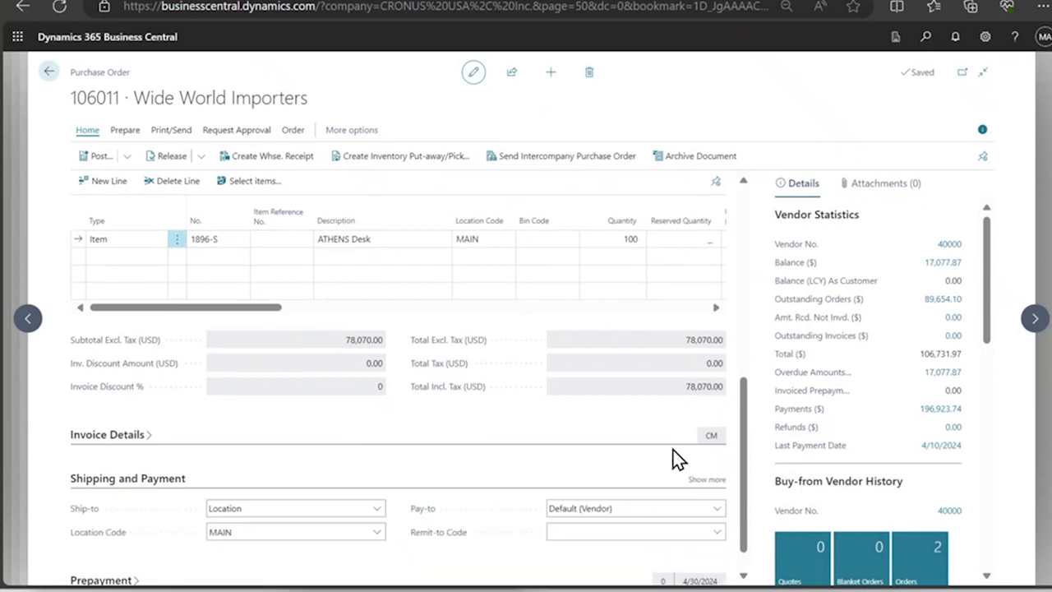
pyautogui.click(244, 534)
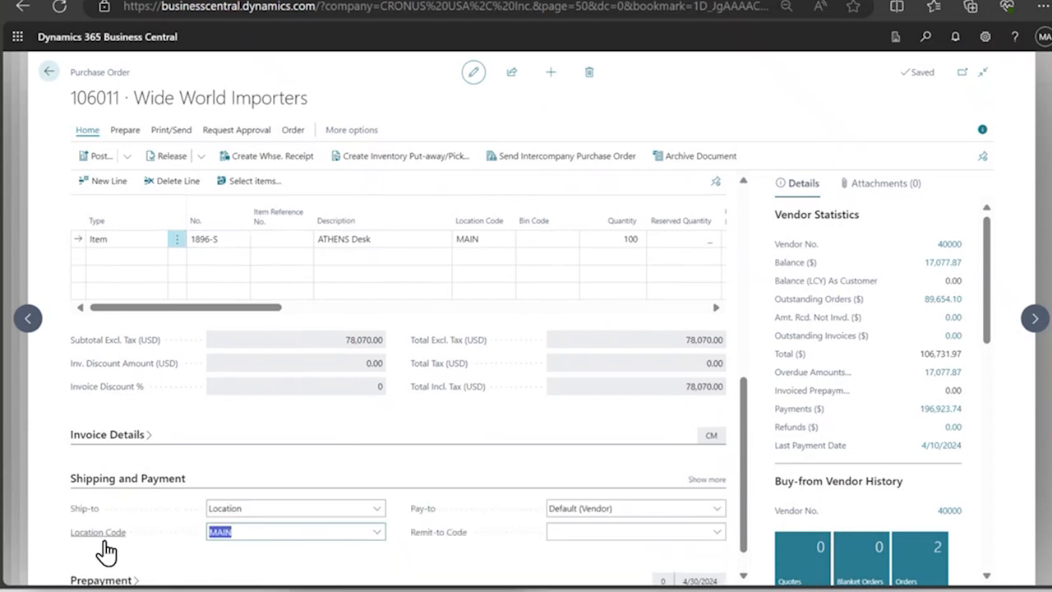
pyautogui.moveTo(106, 544)
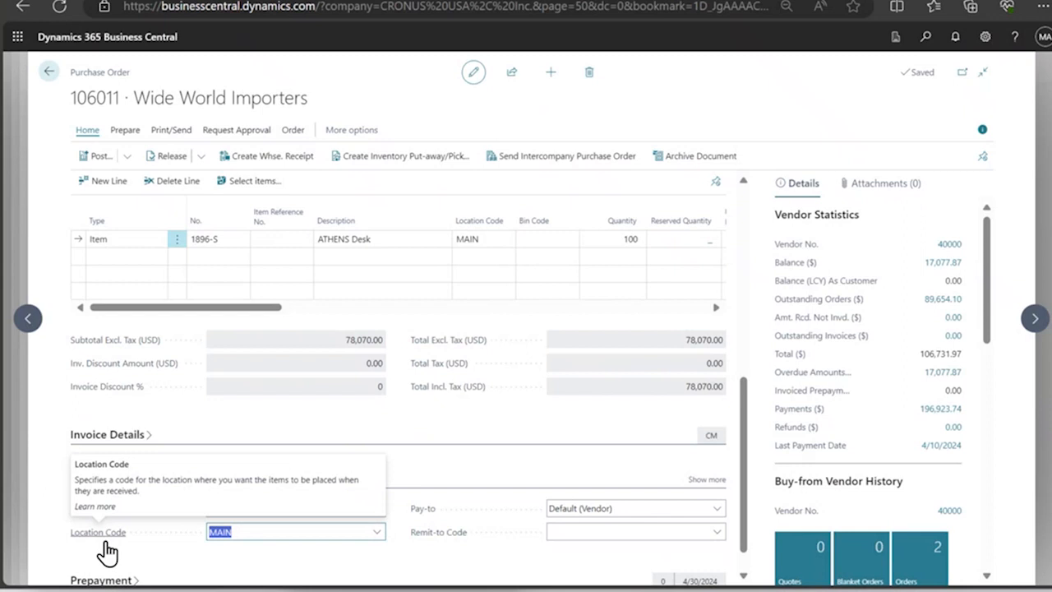
pyautogui.click(713, 480)
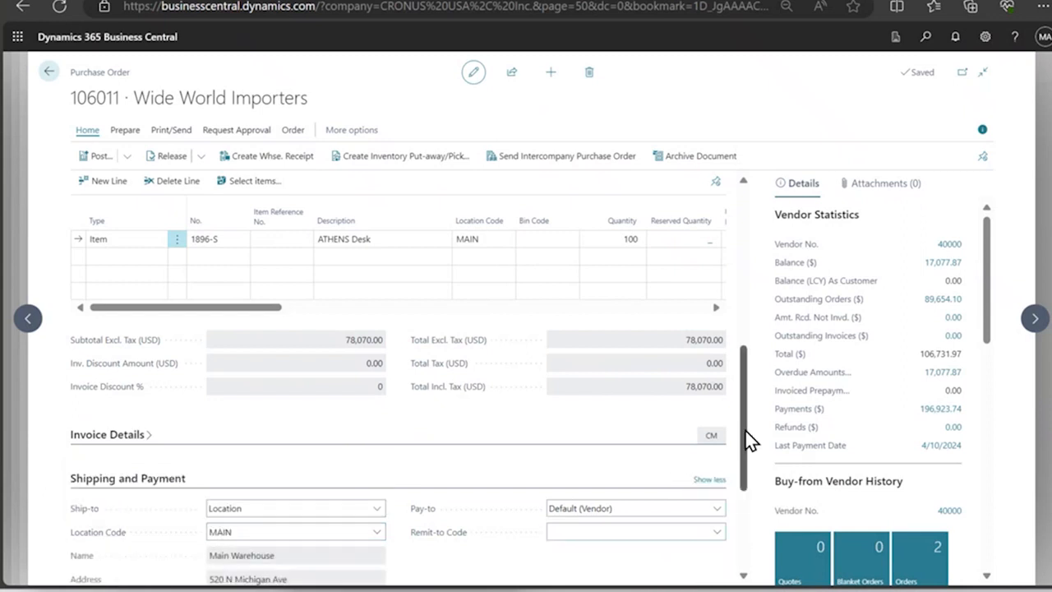
# Try to post the released purchase order with the Invoice option and return to the order
pyautogui.moveTo(748, 426); pyautogui.dragTo(688, 293)
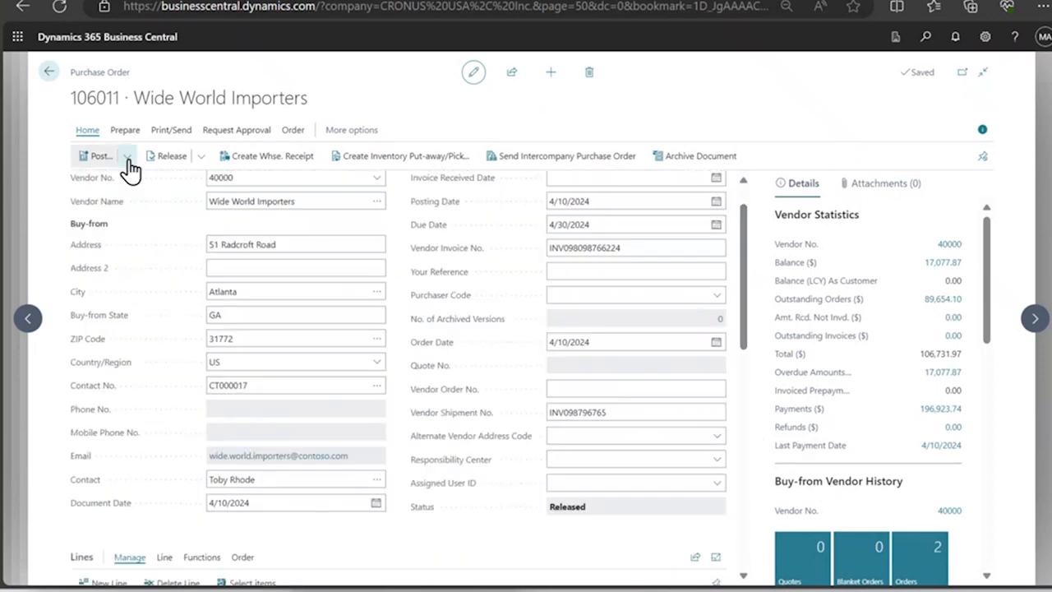
pyautogui.click(101, 157)
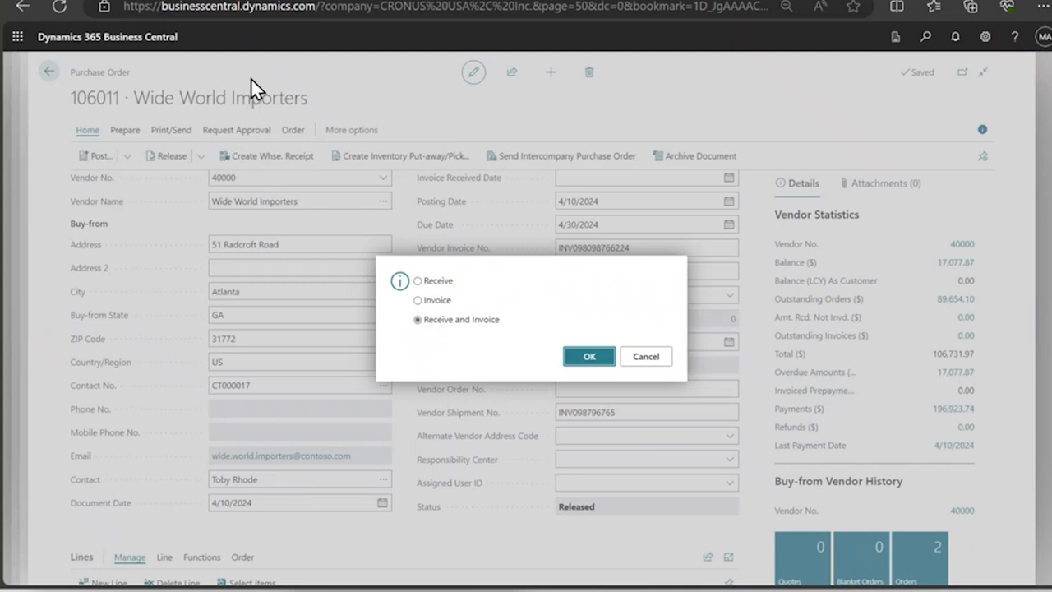
pyautogui.click(432, 282)
pyautogui.click(419, 321)
pyautogui.click(418, 281)
pyautogui.click(416, 301)
pyautogui.click(590, 355)
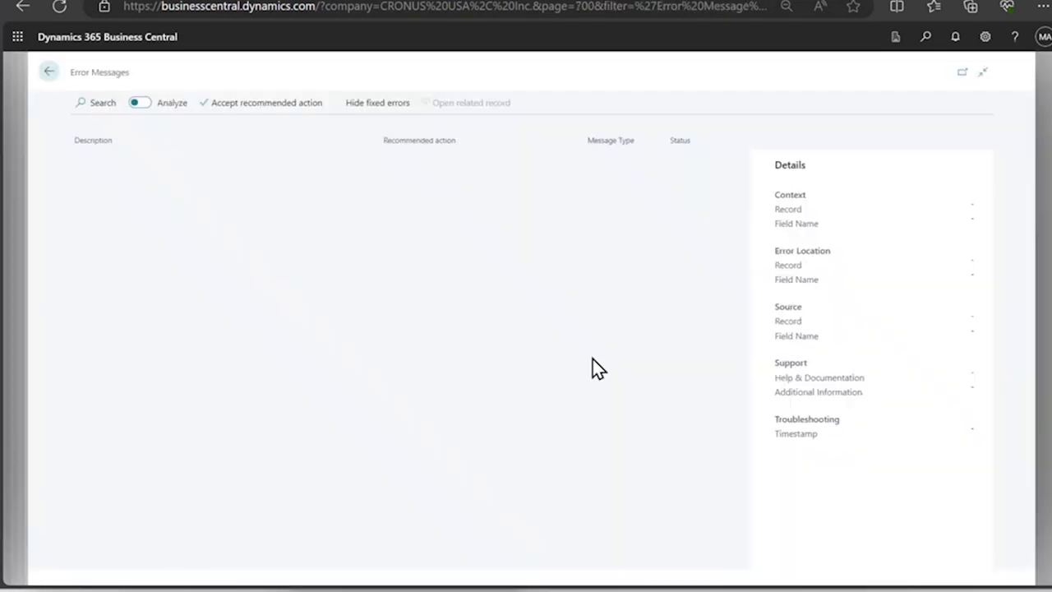
pyautogui.click(50, 73)
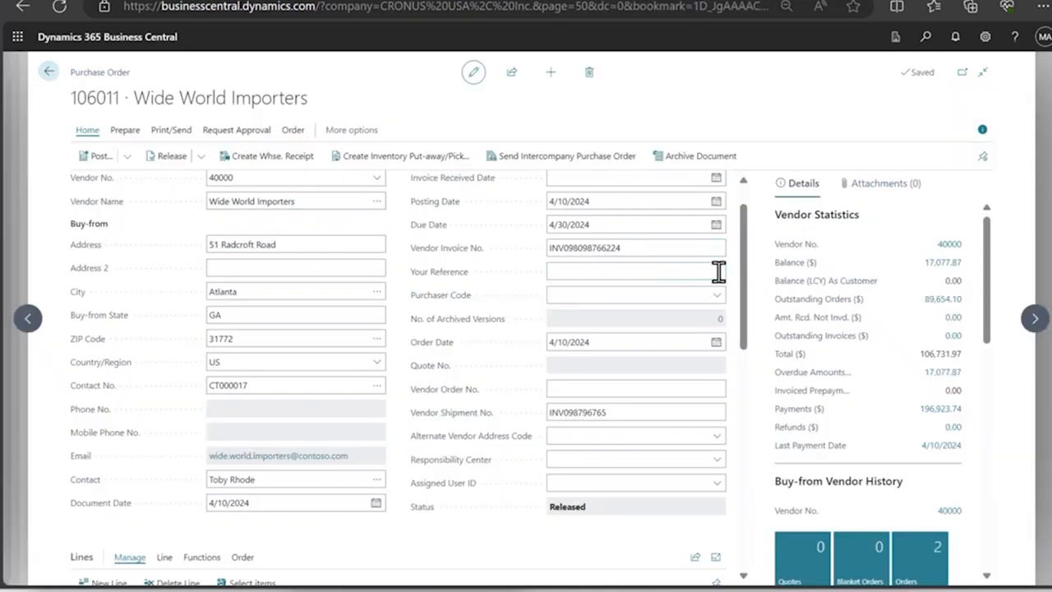
# Check the location code on the ATHENS Desk purchase line and review the order's posting options without posting
pyautogui.moveTo(748, 267); pyautogui.dragTo(748, 350)
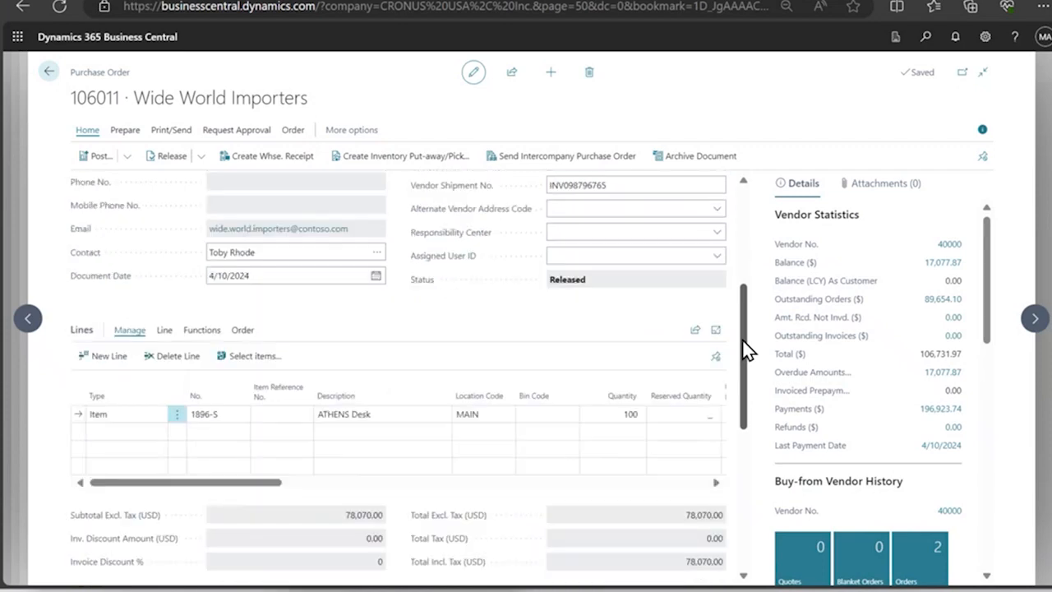
pyautogui.click(484, 414)
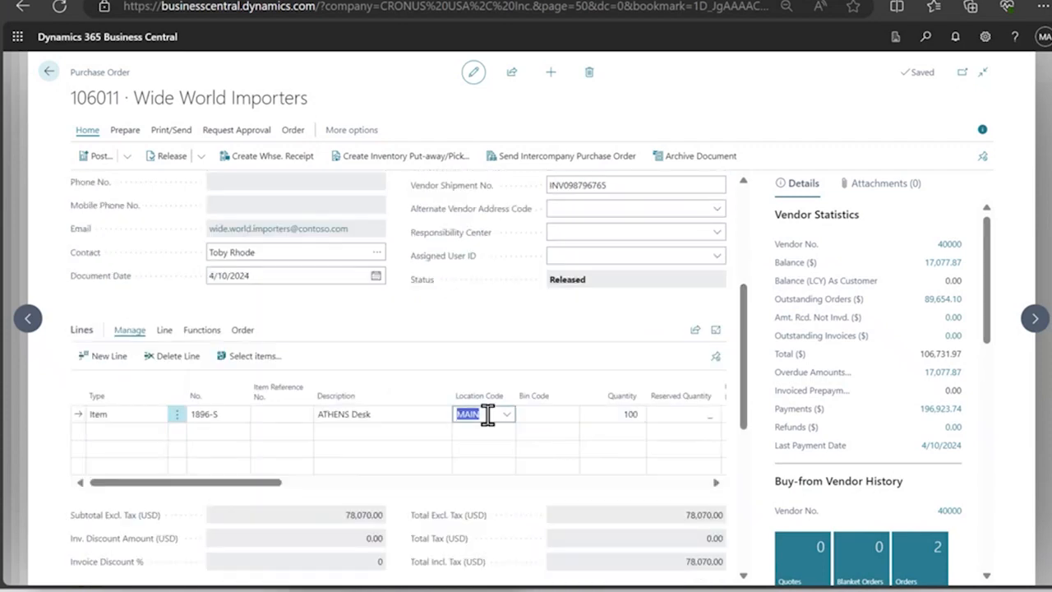
pyautogui.click(99, 156)
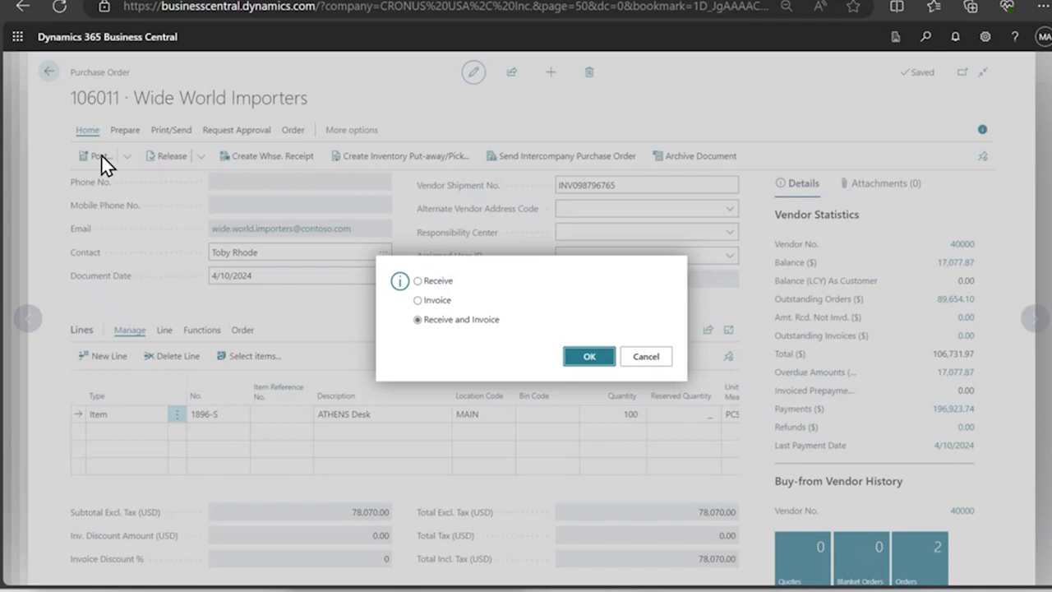
pyautogui.click(653, 362)
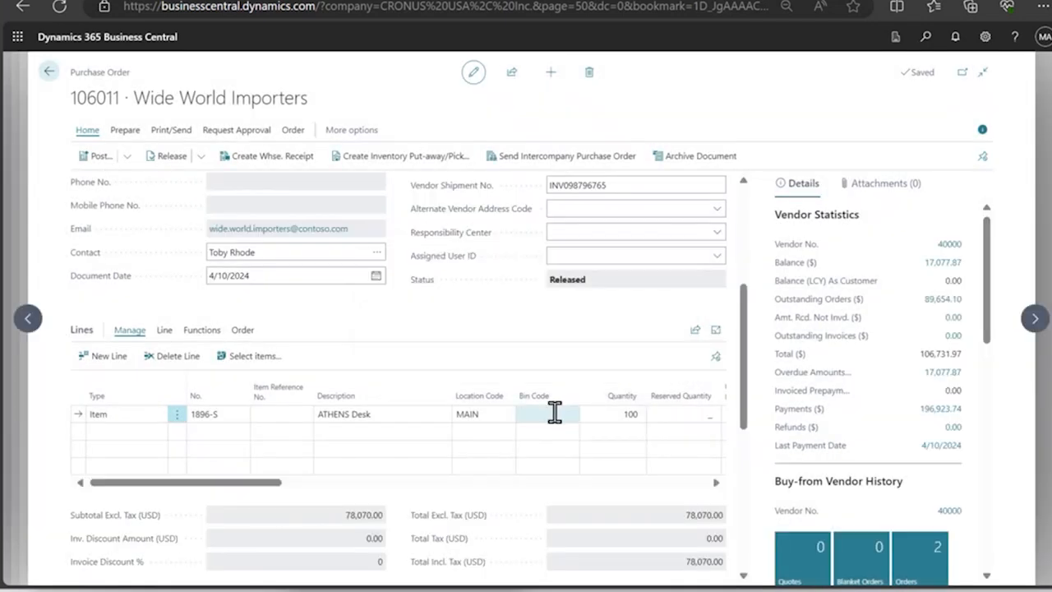
# Examine the ATHENS Desk purchase line's remaining fields, from bin code through unit cost and tax codes to the quantities to receive and invoice
pyautogui.click(555, 413)
pyautogui.press('Tab')
pyautogui.press('Tab')
pyautogui.press('Tab')
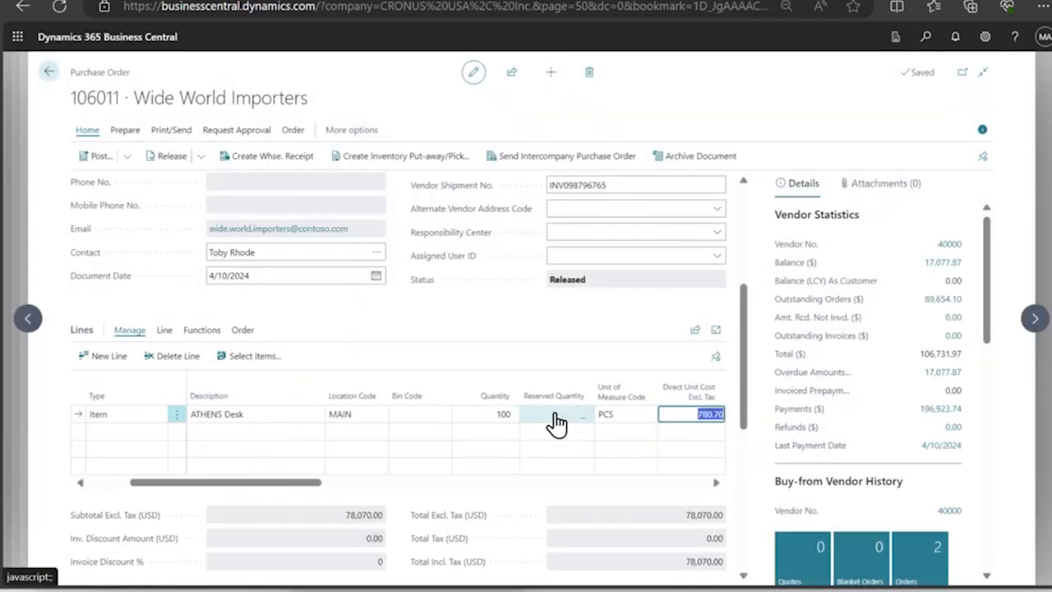
pyautogui.press('Tab')
pyautogui.press('Tab')
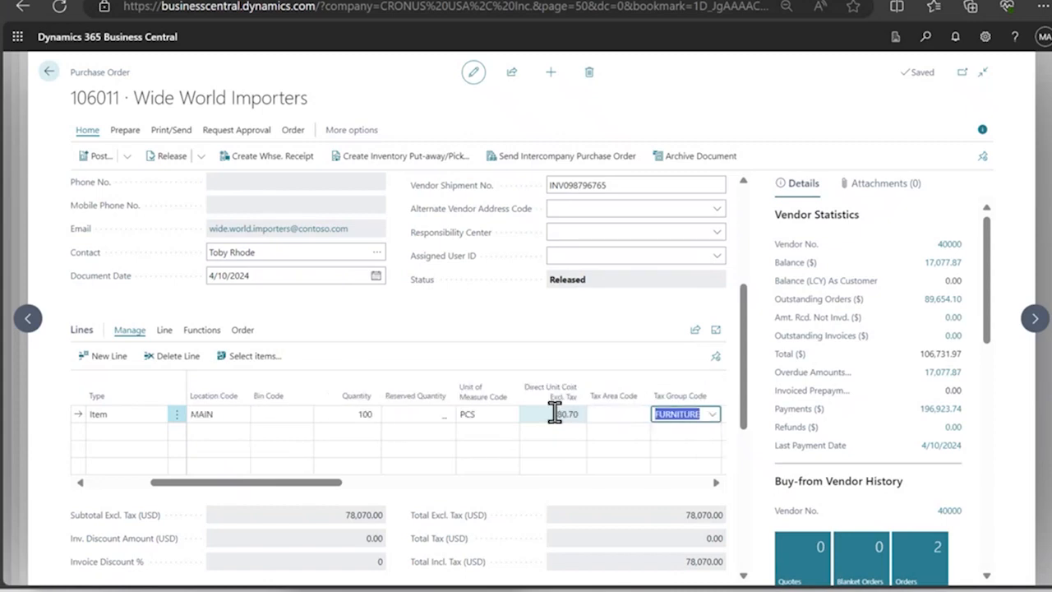
pyautogui.hotkey('shift', 'Tab')
pyautogui.hotkey('shift', 'Tab')
pyautogui.hotkey('shift', 'Tab')
pyautogui.hotkey('shift', 'Tab')
pyautogui.hotkey('shift', 'Tab')
pyautogui.hotkey('shift', 'Tab')
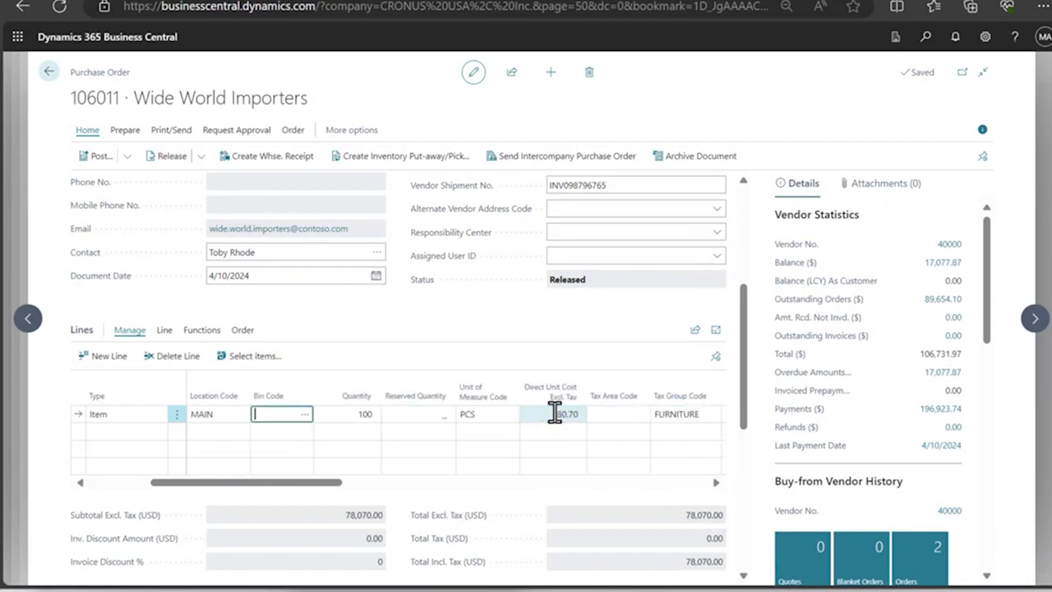
pyautogui.press('Tab')
pyautogui.press('Tab')
pyautogui.press('Tab')
pyautogui.press('Tab')
pyautogui.press('Tab')
pyautogui.press('Tab')
pyautogui.press('Tab')
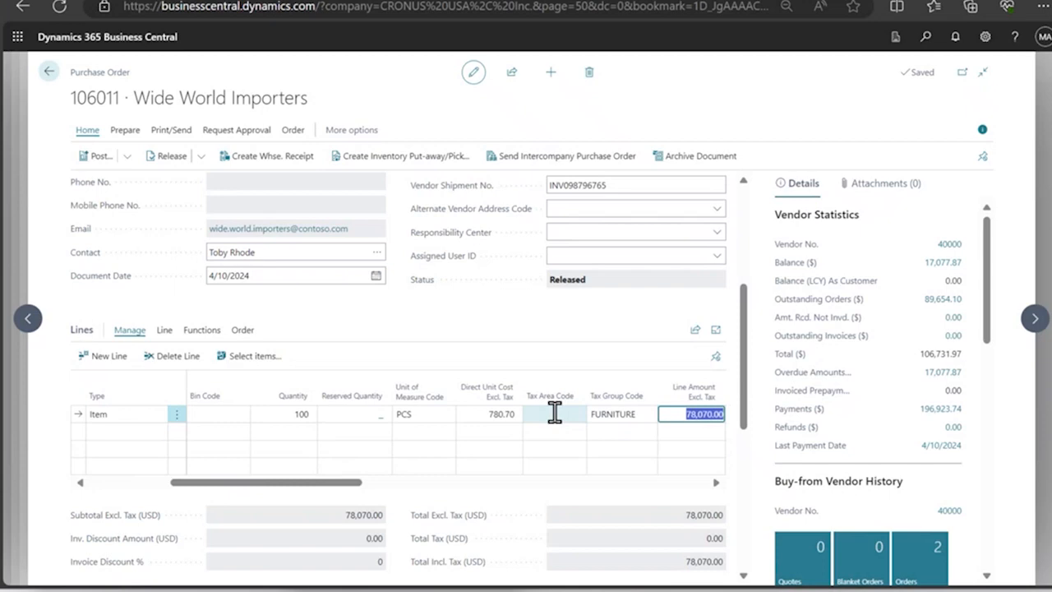
pyautogui.press('Tab')
pyautogui.press('Tab')
pyautogui.click(558, 421)
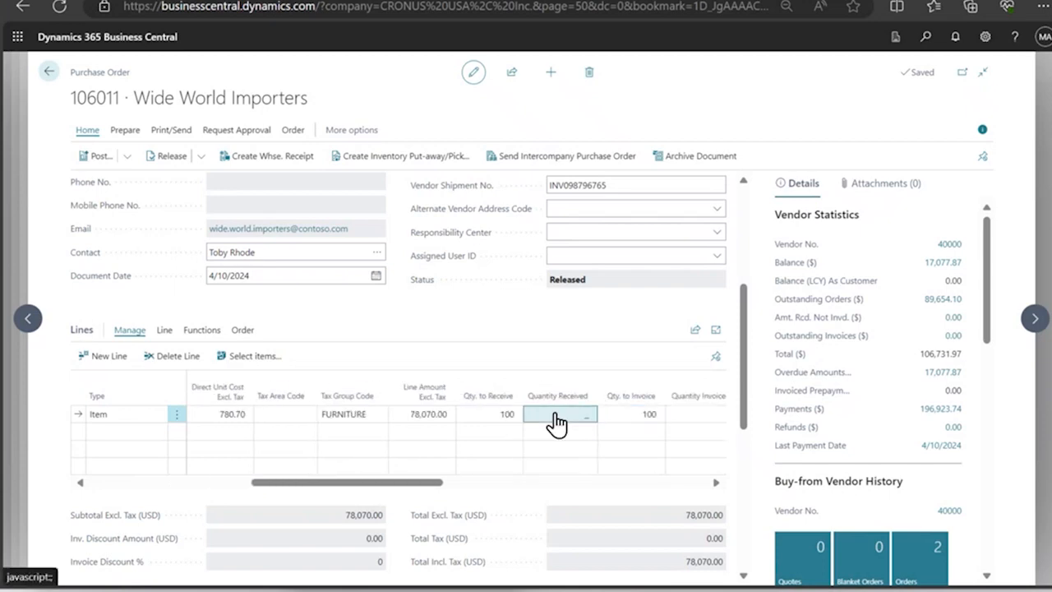
# Reopen the purchase order and post it with the Receive option only
pyautogui.click(201, 157)
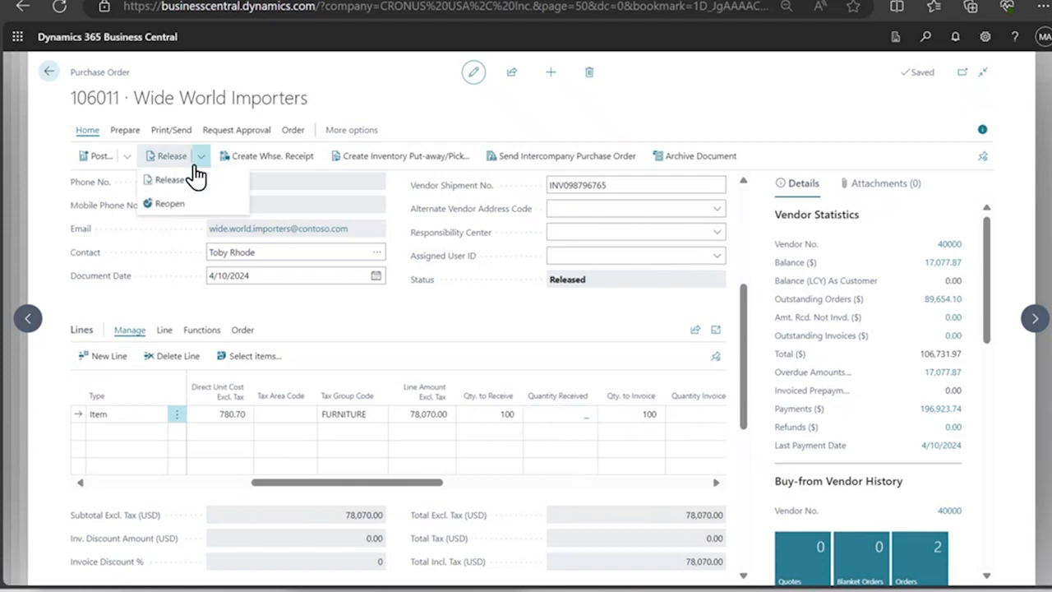
pyautogui.click(188, 205)
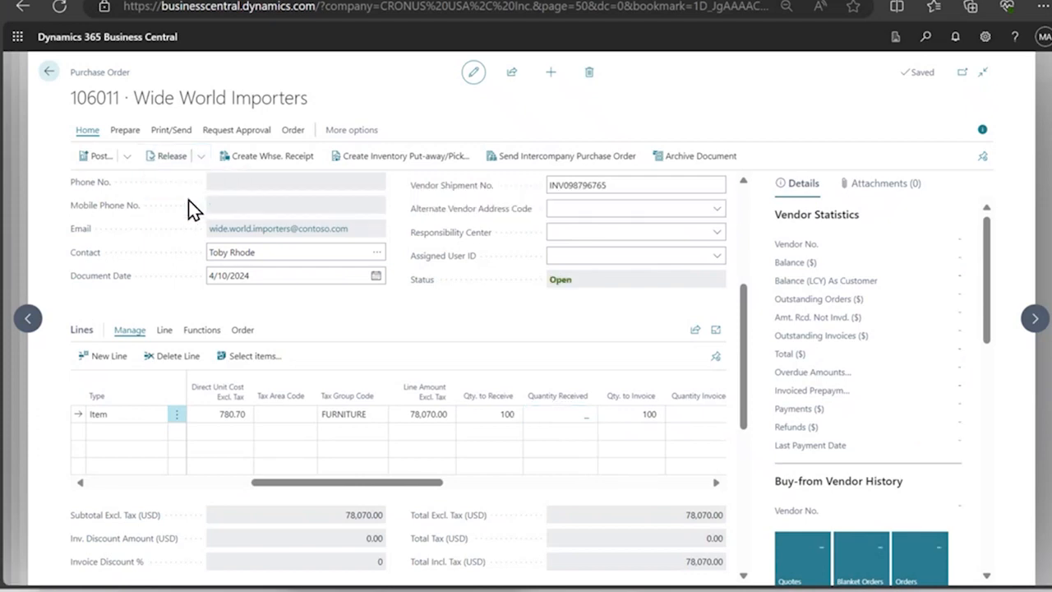
pyautogui.click(484, 413)
pyautogui.click(99, 157)
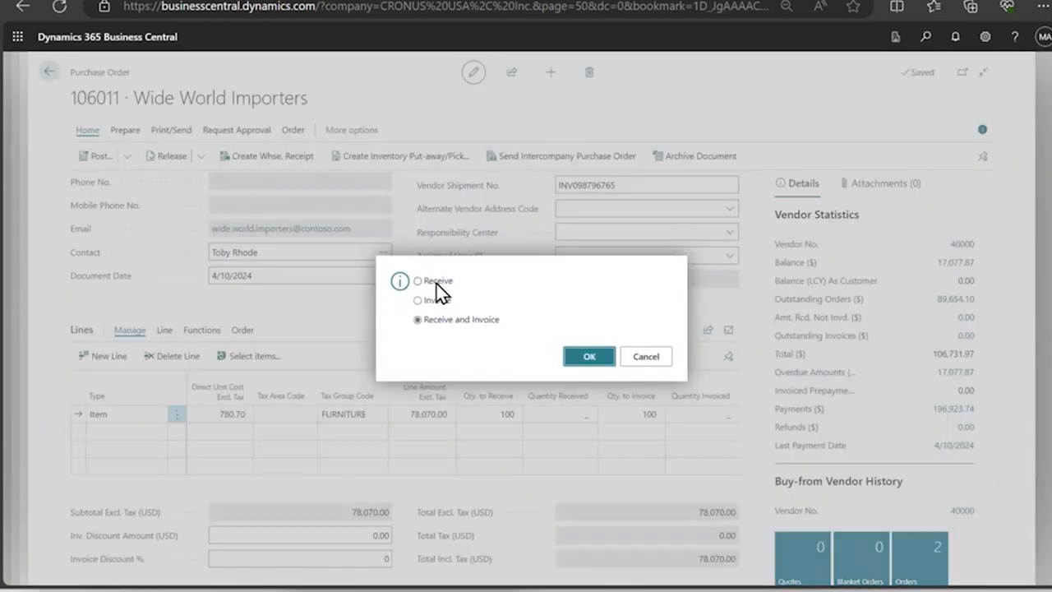
pyautogui.click(437, 284)
pyautogui.click(589, 358)
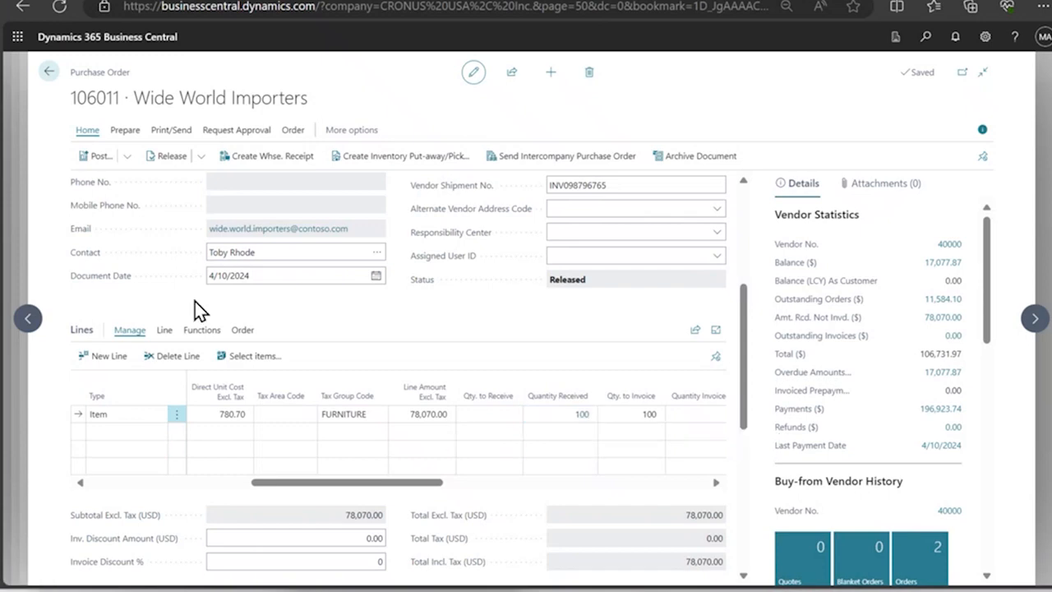
# Return to the Adatum Corporation sales order and check the availability figures of its ATHENS Desk line
pyautogui.click(50, 72)
pyautogui.click(50, 73)
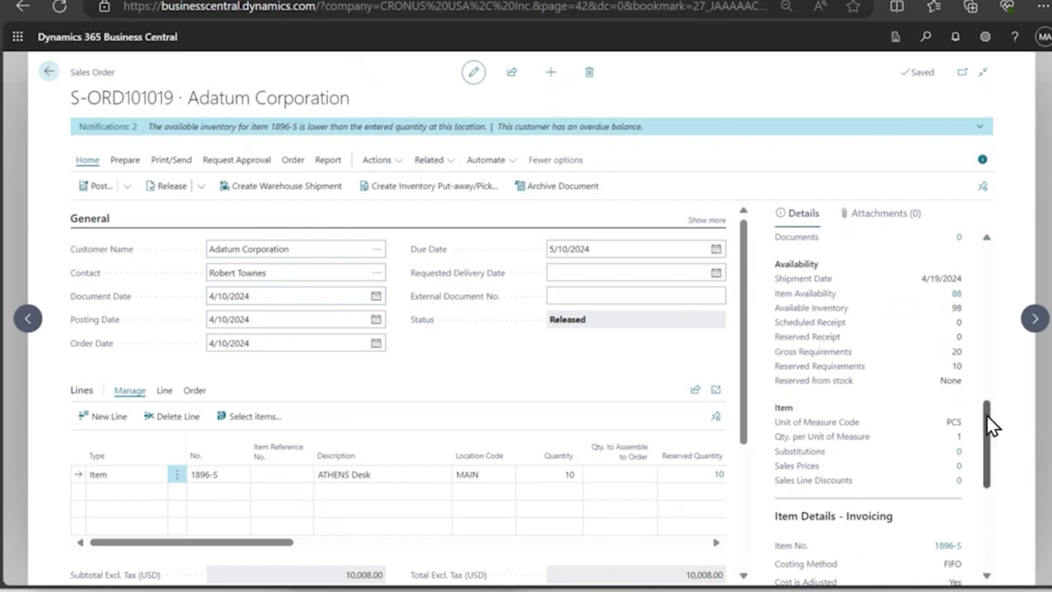
pyautogui.moveTo(991, 425); pyautogui.dragTo(989, 391)
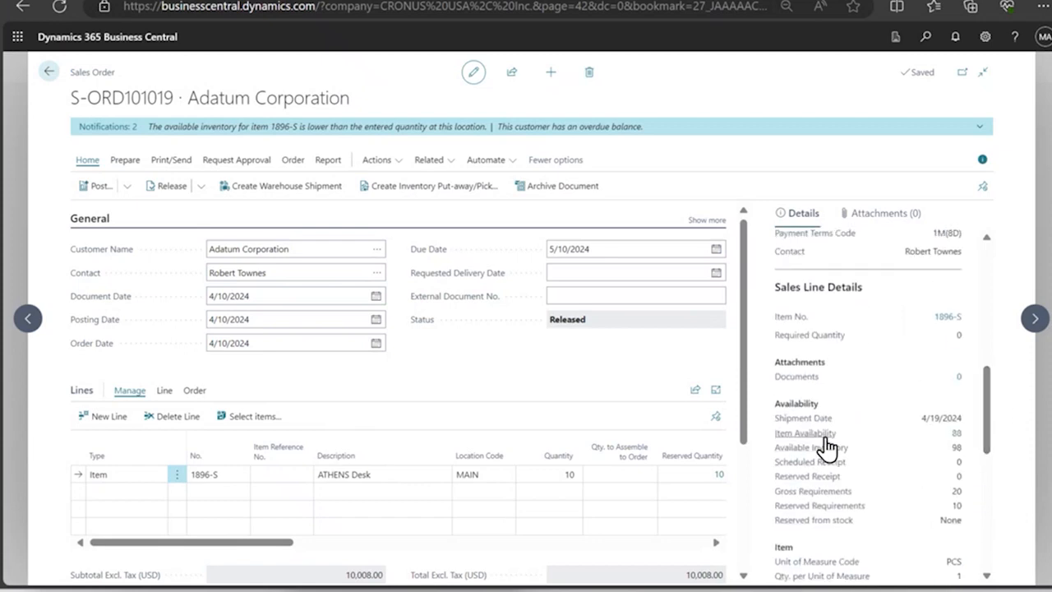
pyautogui.moveTo(823, 446)
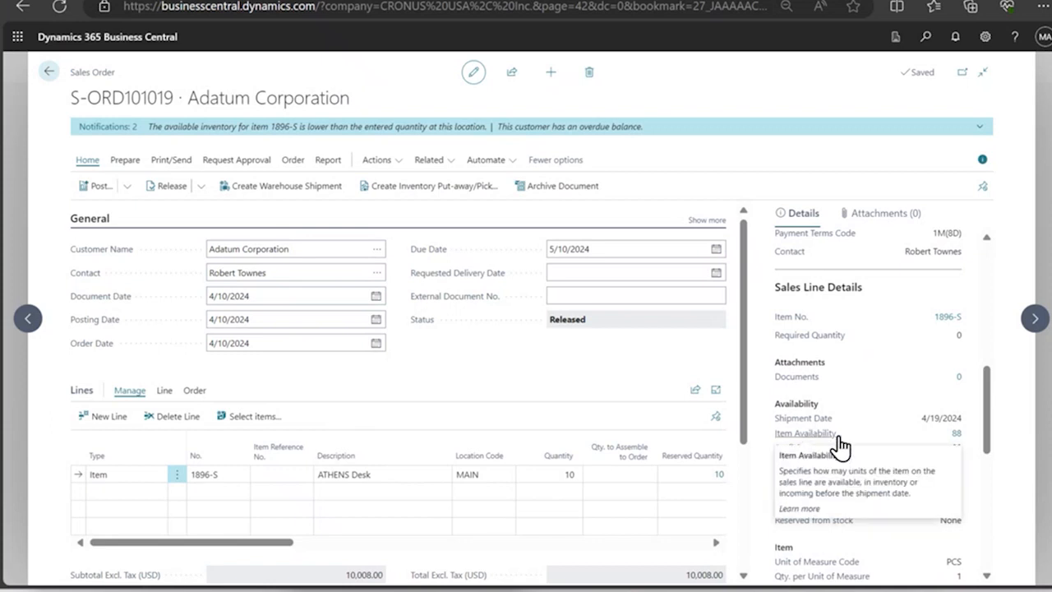
# Examine the ATHENS Desk's availability by event, expanding the 04/10/24 and 04/19/24 periods and reviewing the forecast and projected inventory columns
pyautogui.click(957, 433)
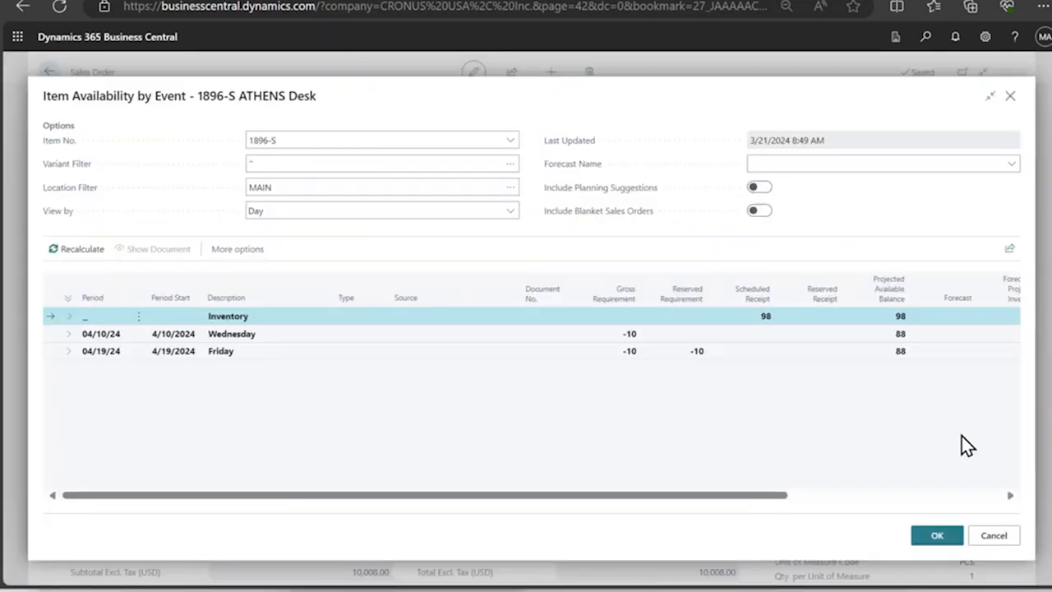
pyautogui.click(70, 351)
pyautogui.click(70, 334)
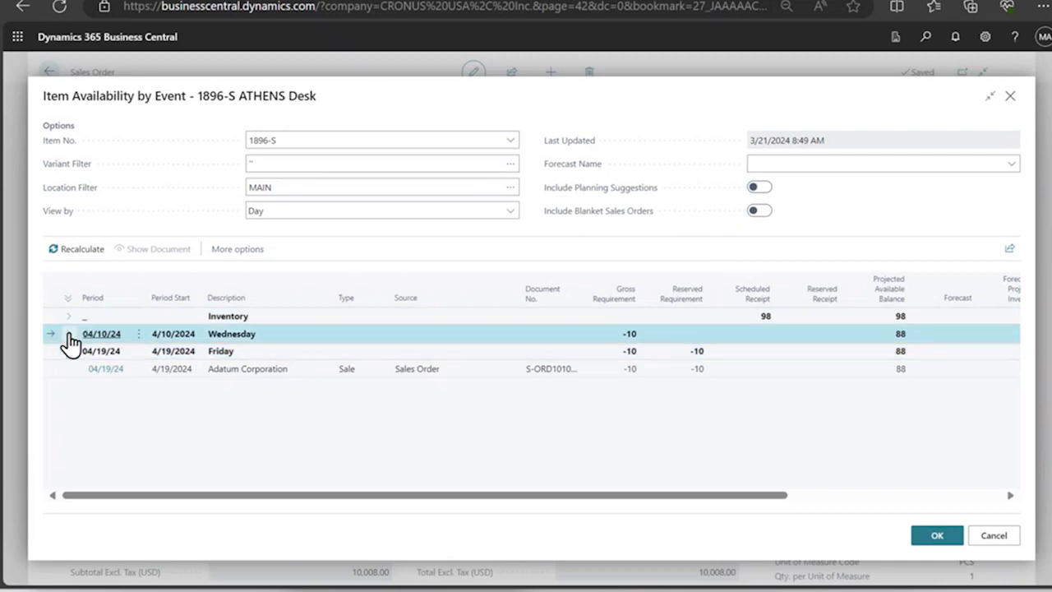
pyautogui.click(68, 334)
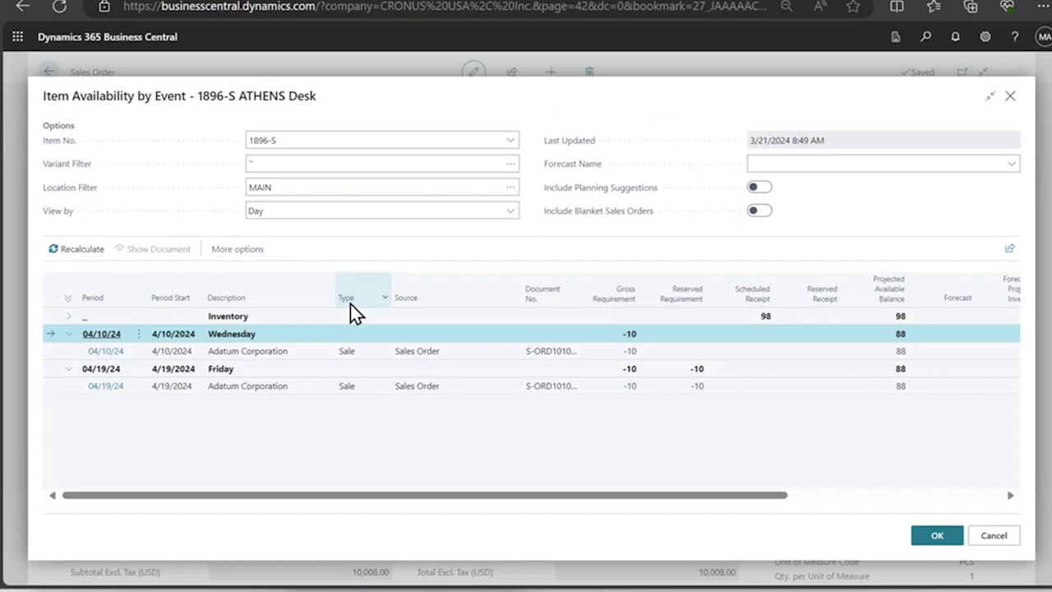
pyautogui.moveTo(350, 303)
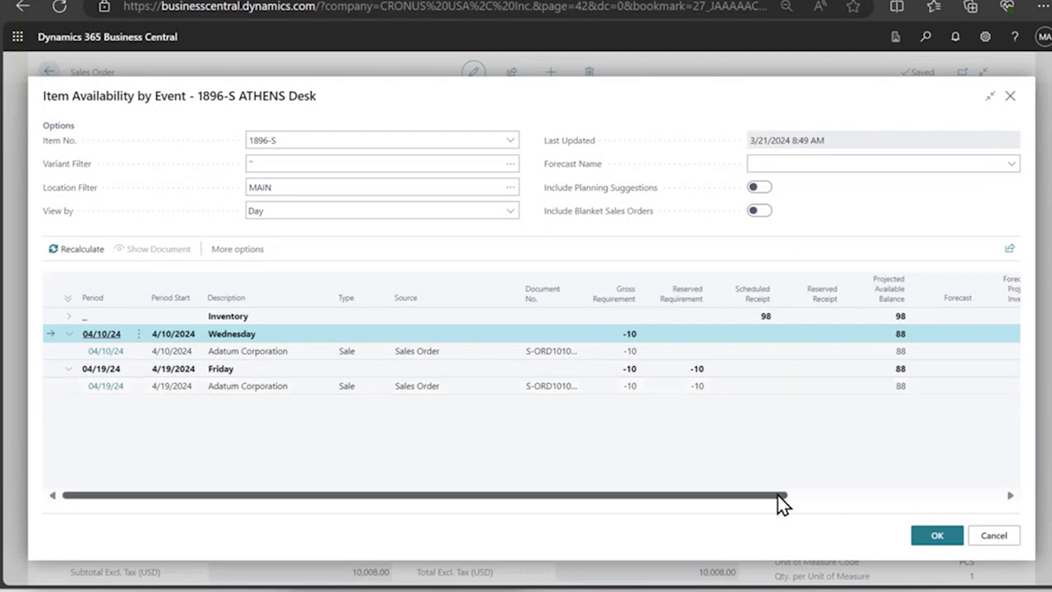
pyautogui.moveTo(773, 495); pyautogui.dragTo(1010, 487)
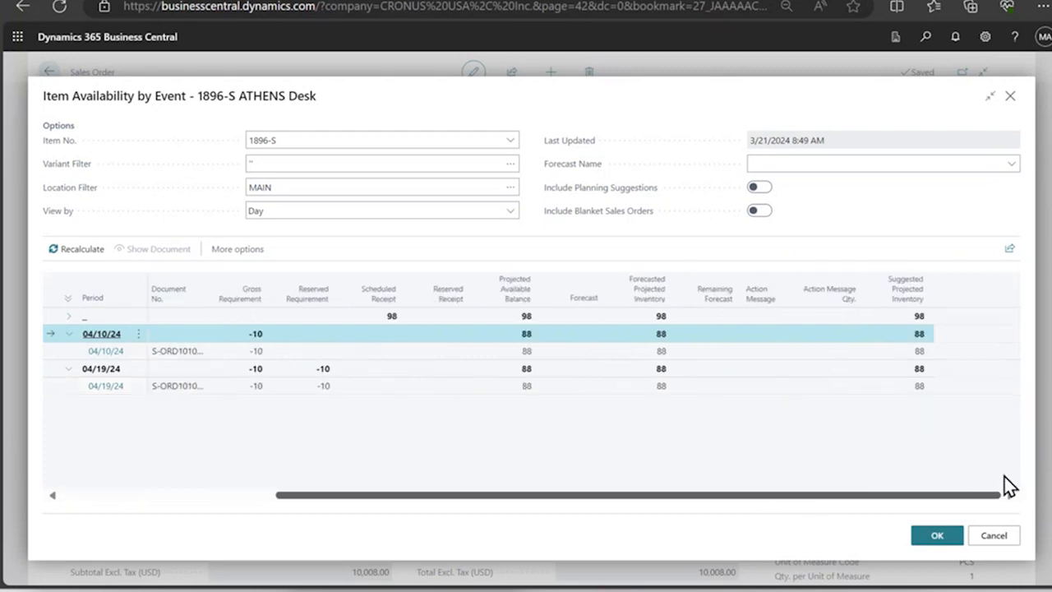
pyautogui.moveTo(649, 308)
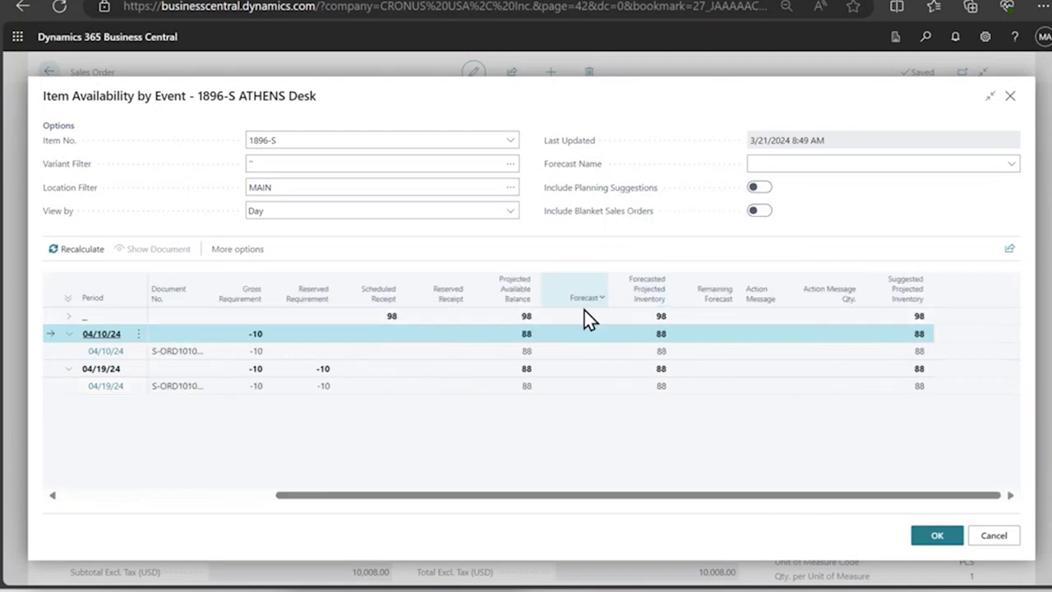
pyautogui.moveTo(582, 311)
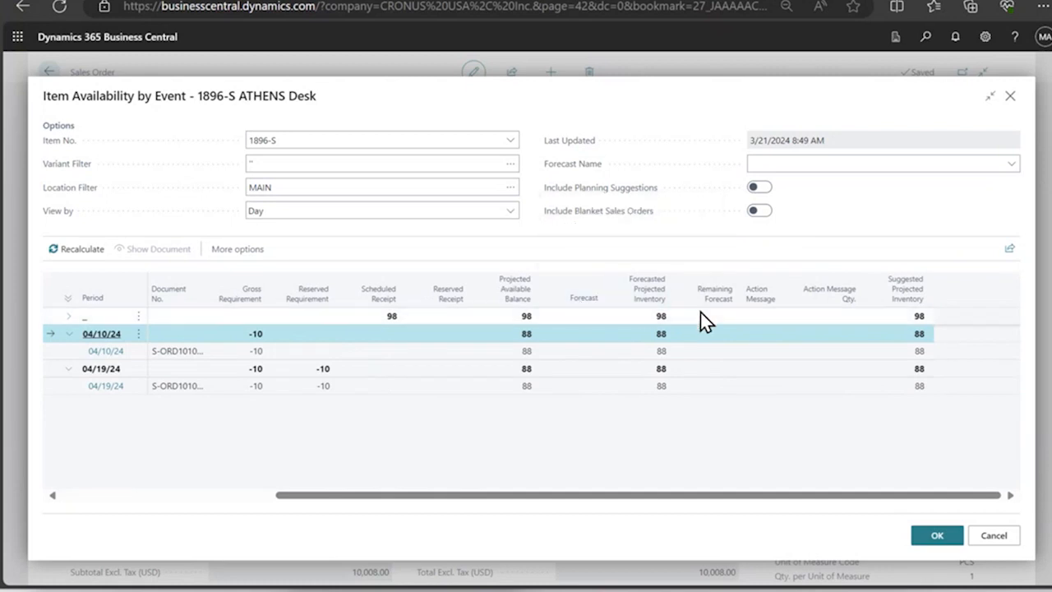
pyautogui.moveTo(719, 308)
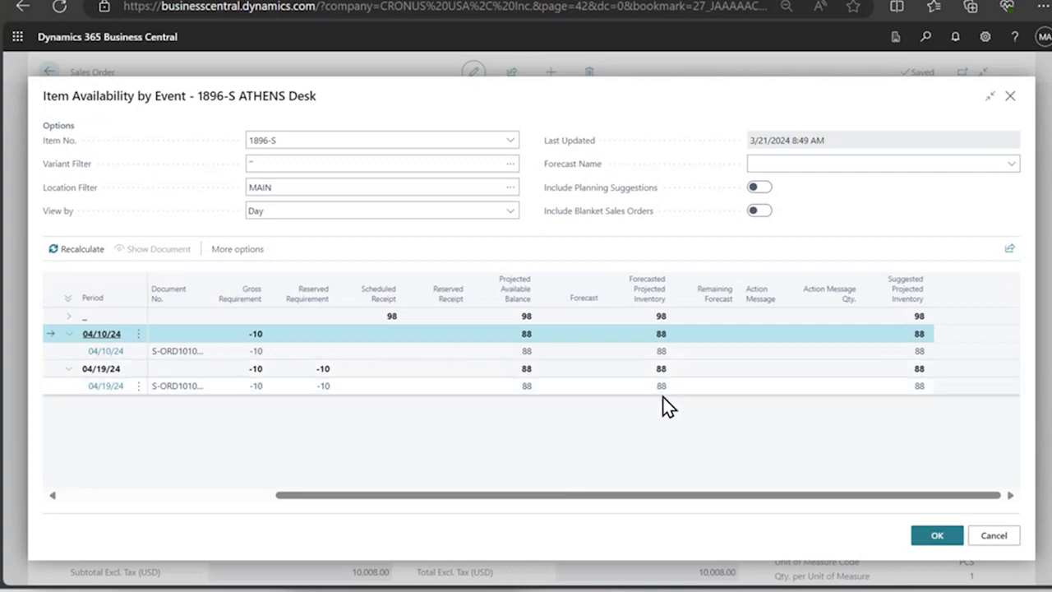
pyautogui.click(993, 536)
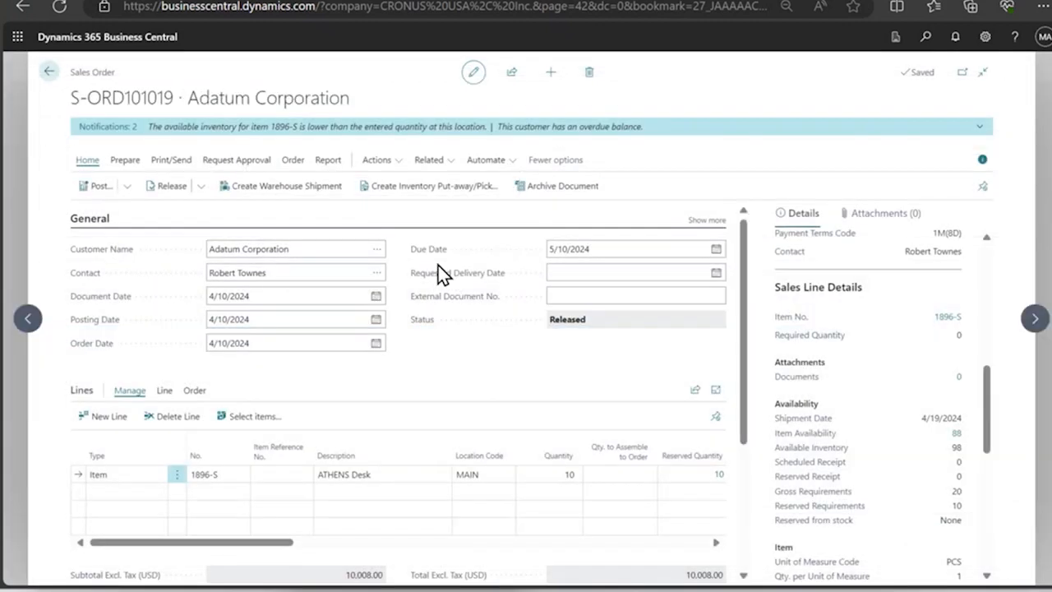
# Try to post the Adatum Corporation sales order with the Ship and Invoice option
pyautogui.click(163, 164)
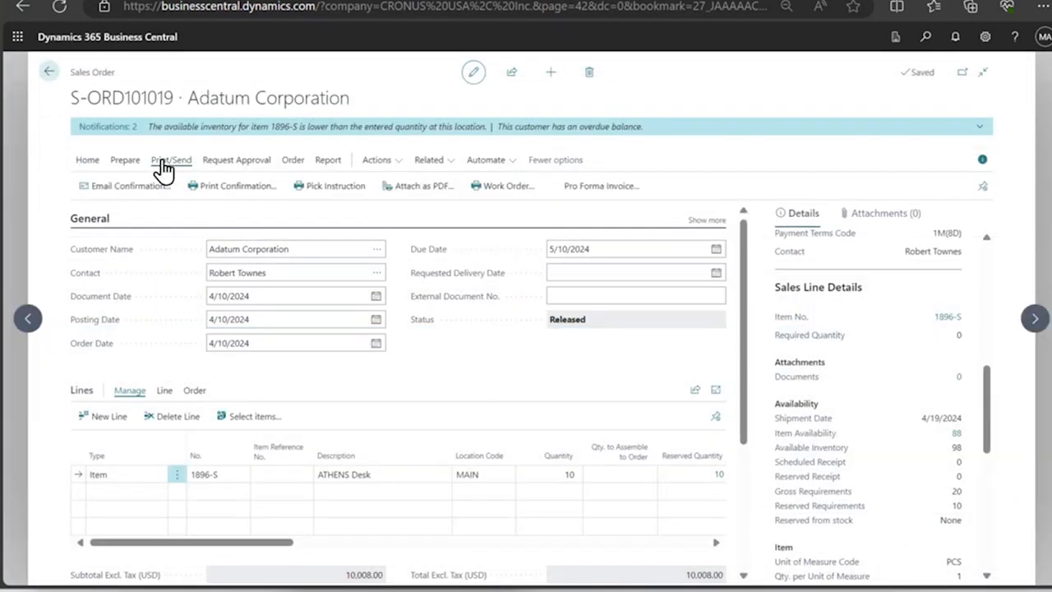
pyautogui.click(130, 163)
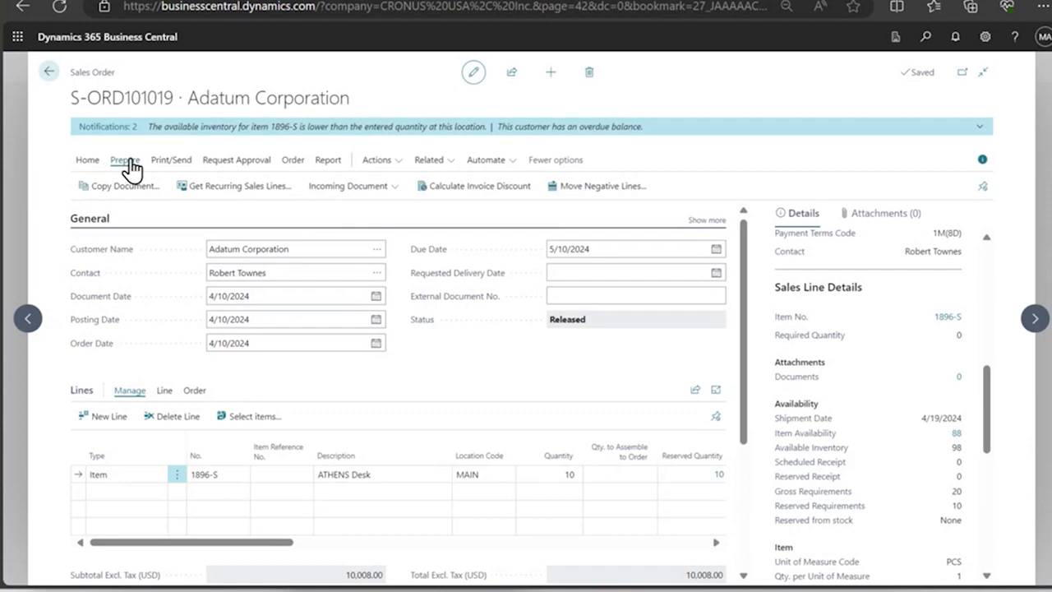
pyautogui.click(87, 164)
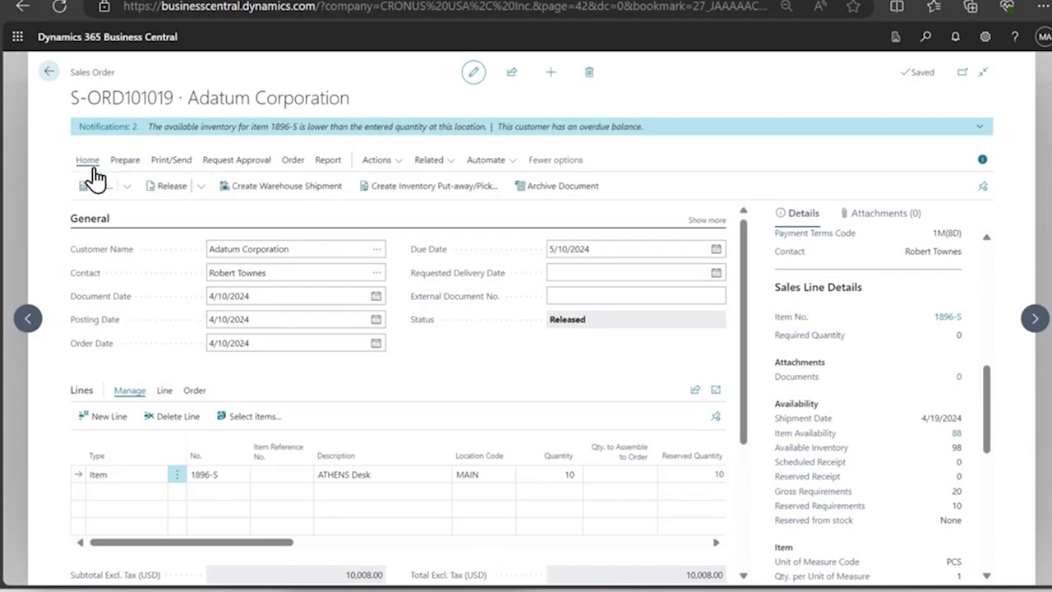
pyautogui.click(126, 189)
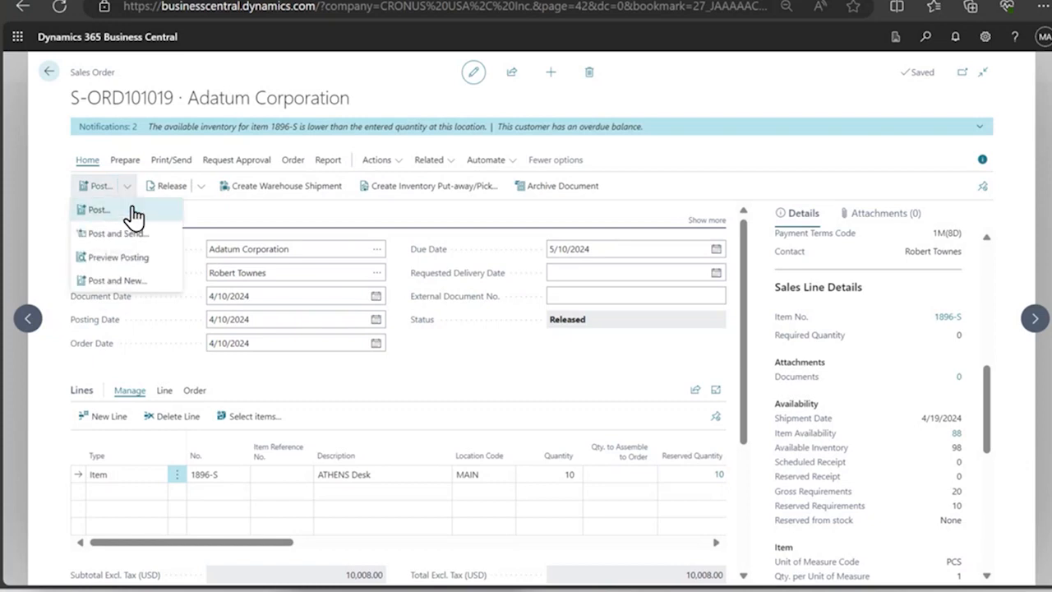
pyautogui.click(133, 212)
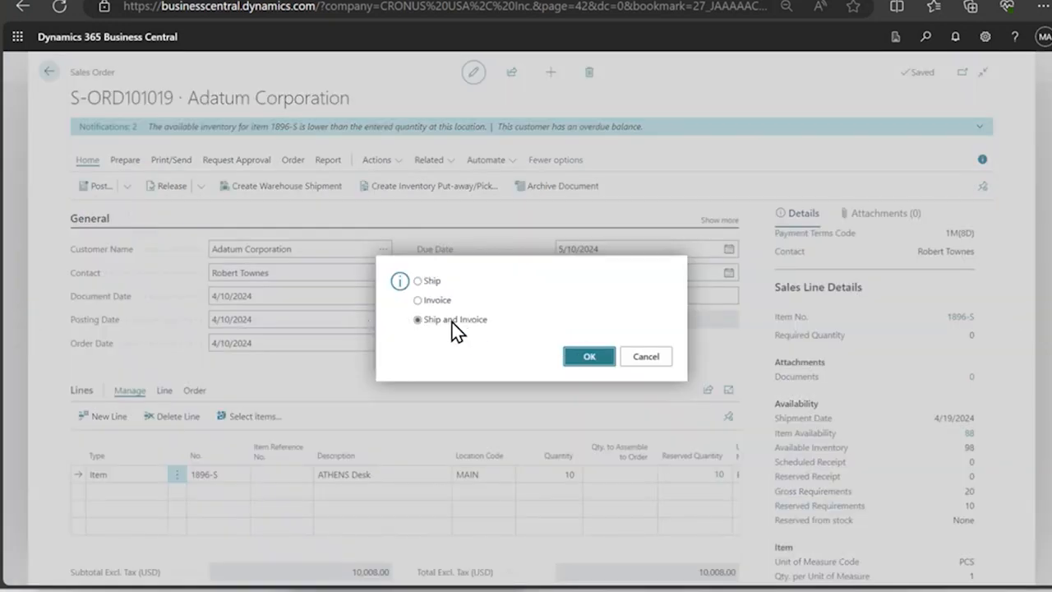
pyautogui.click(582, 359)
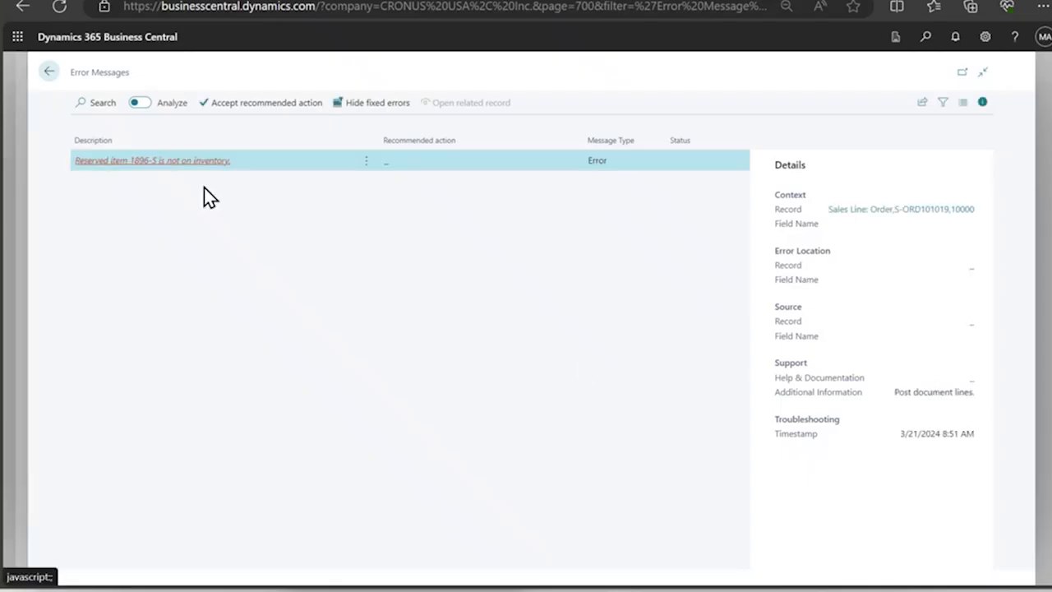
# Return from the error messages to the Adatum Corporation sales order and open the reservation entries of its ATHENS Desk line
pyautogui.click(50, 75)
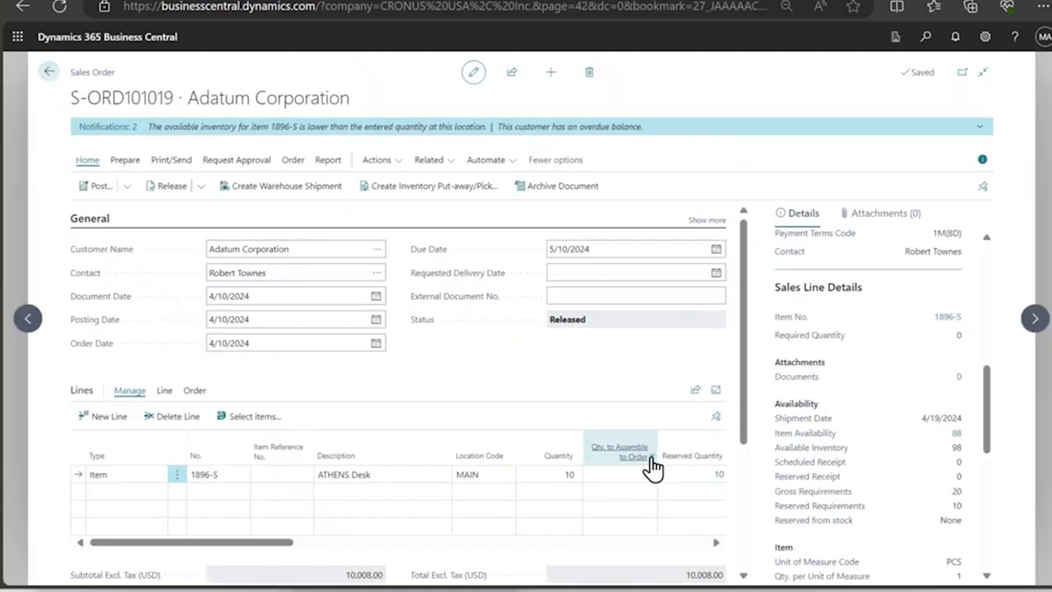
pyautogui.moveTo(742, 392); pyautogui.dragTo(732, 469)
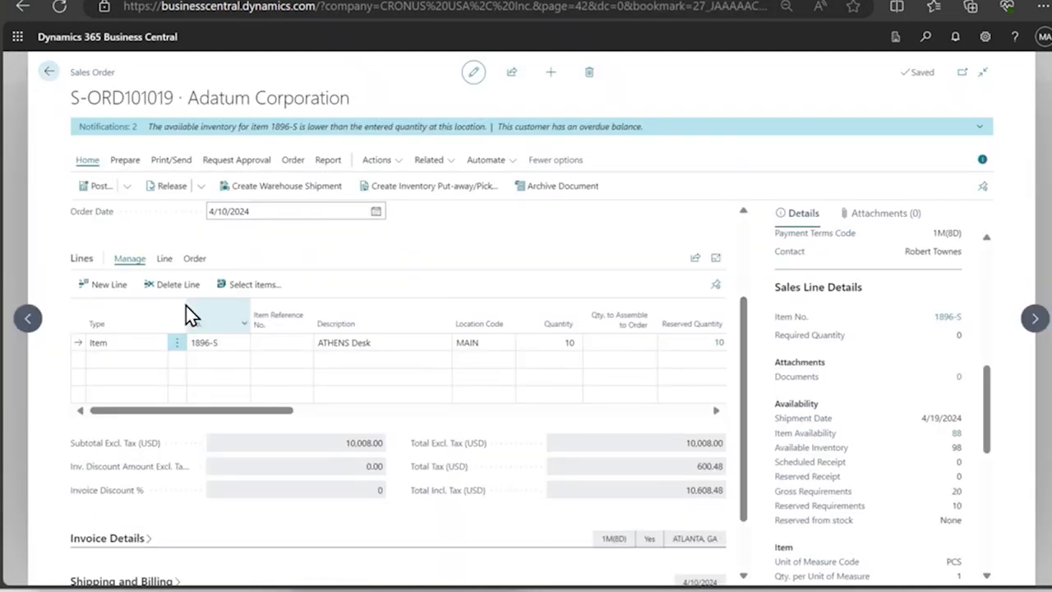
pyautogui.click(169, 260)
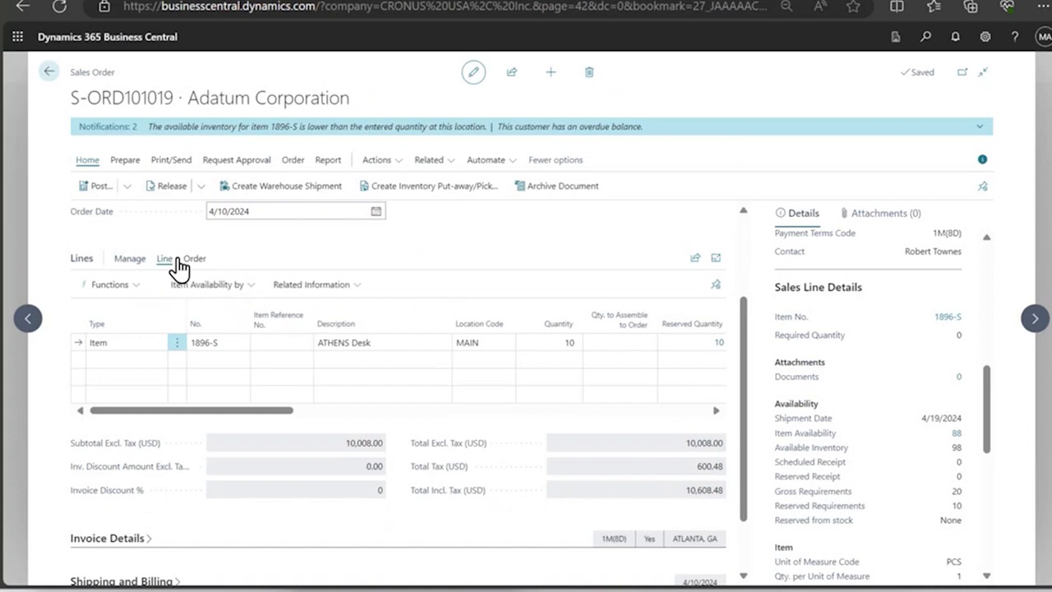
pyautogui.click(222, 292)
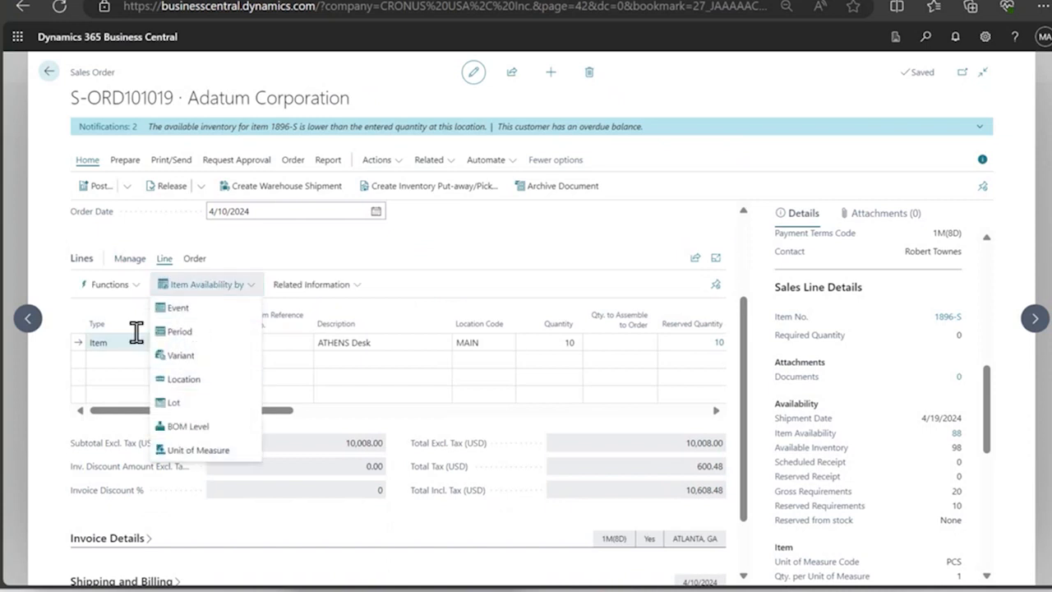
pyautogui.click(130, 286)
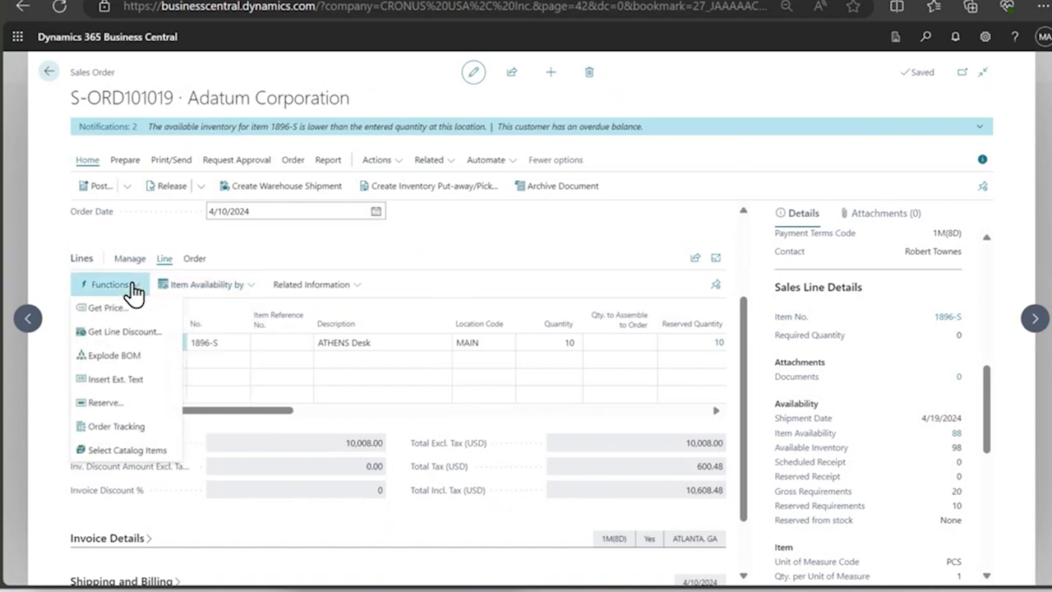
pyautogui.click(296, 289)
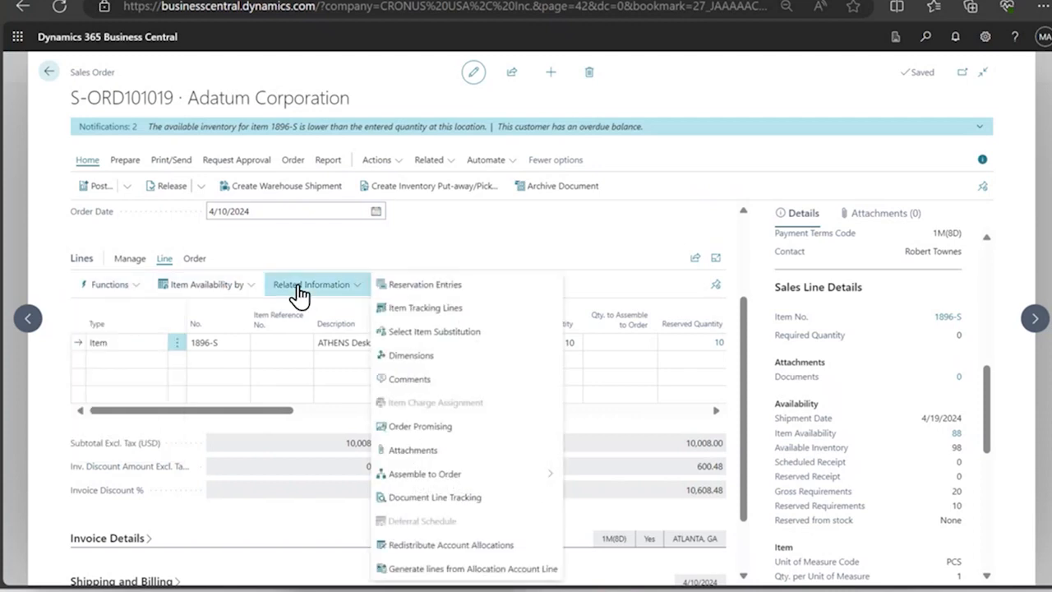
pyautogui.click(396, 286)
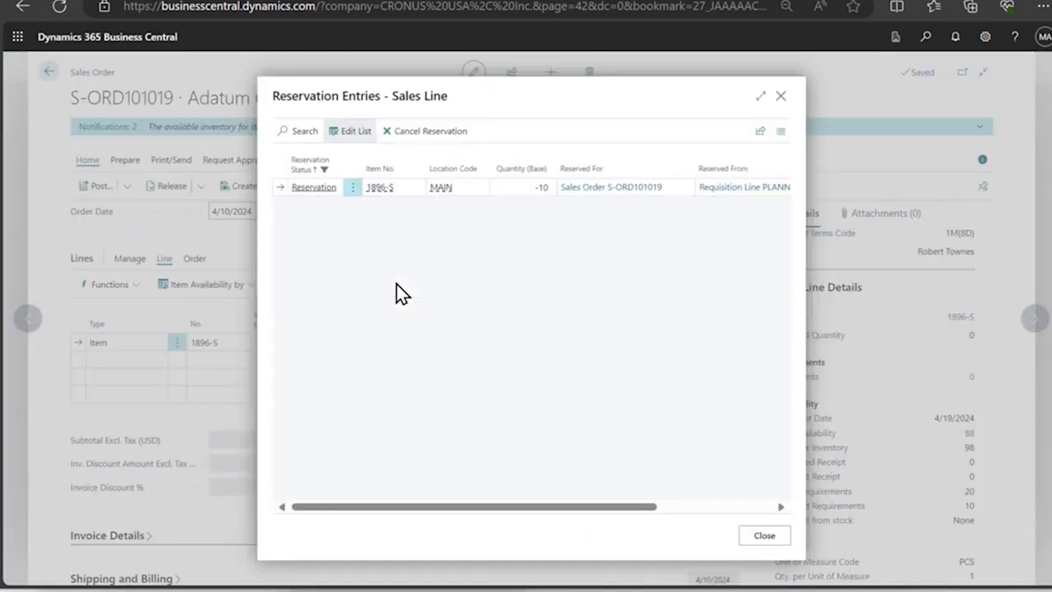
# Cancel the ATHENS Desk reservation made from the planning requisition line and close the reservation entries
pyautogui.click(352, 187)
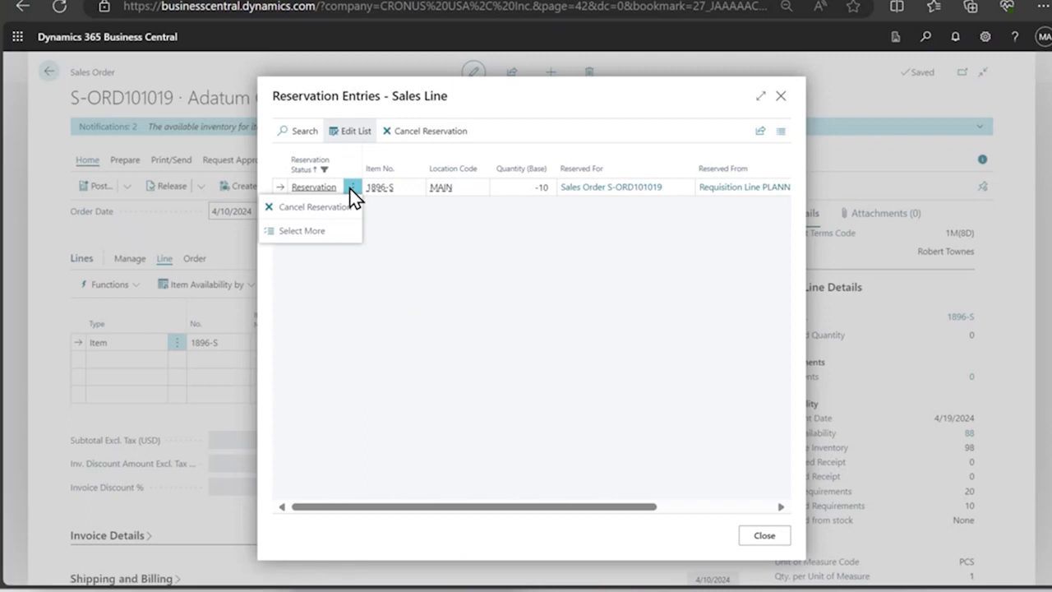
pyautogui.click(444, 140)
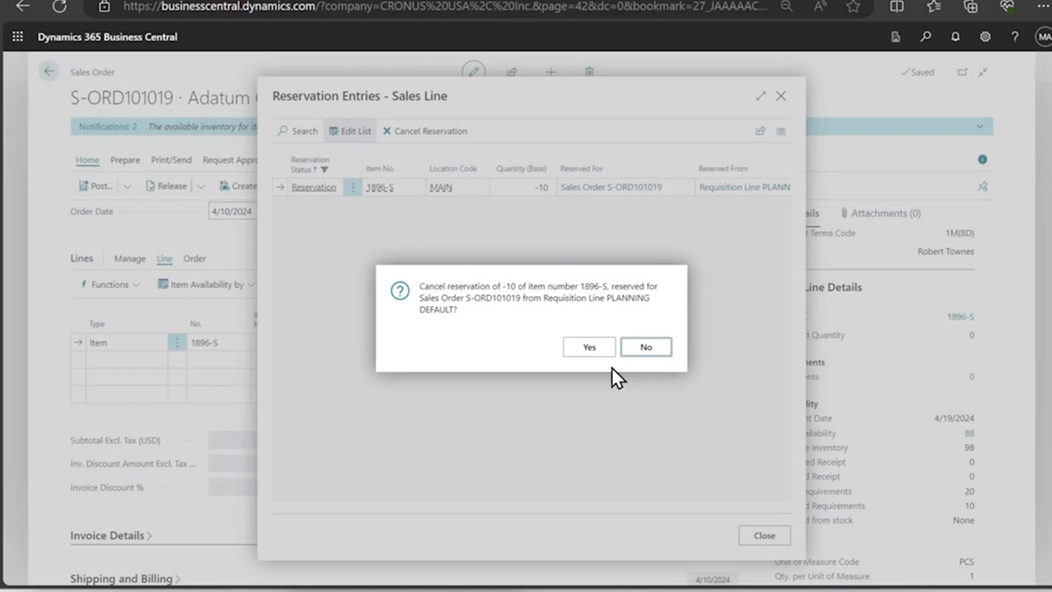
pyautogui.click(594, 352)
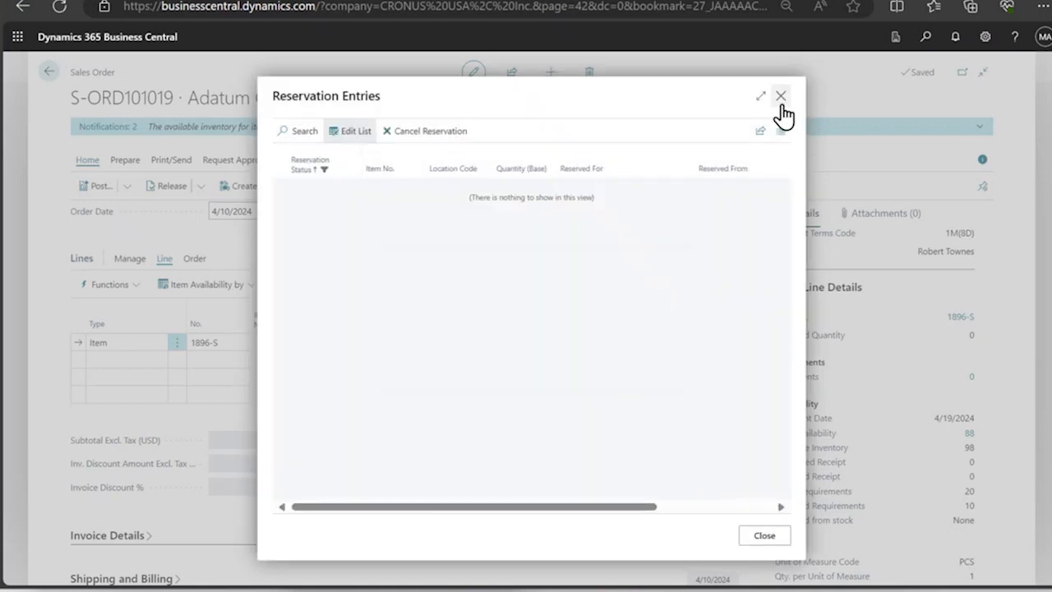
pyautogui.click(781, 97)
# Post the Adatum Corporation sales order with the Ship and Invoice option
pyautogui.click(124, 160)
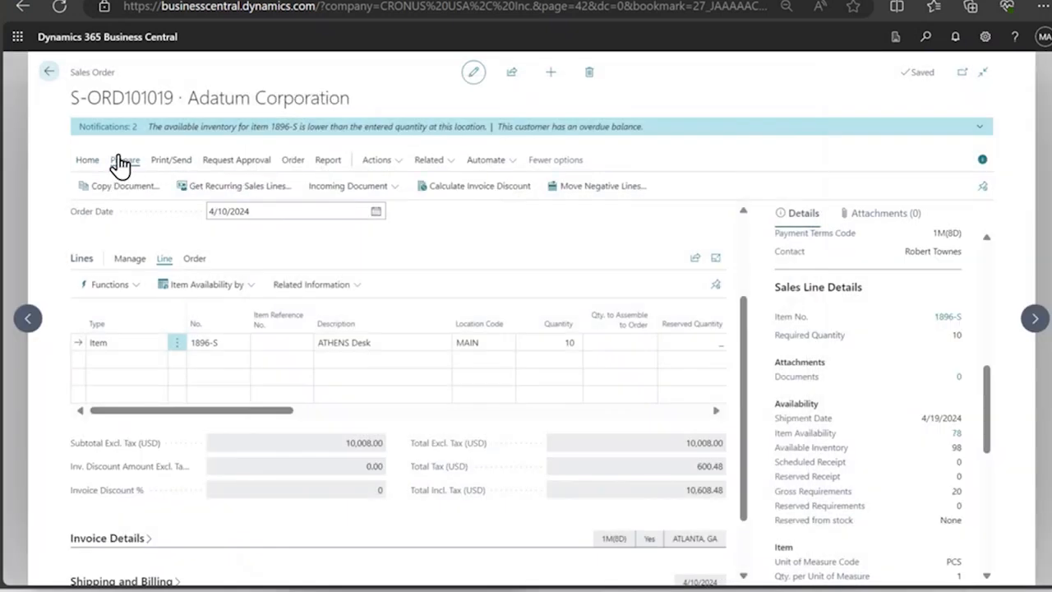
pyautogui.click(87, 161)
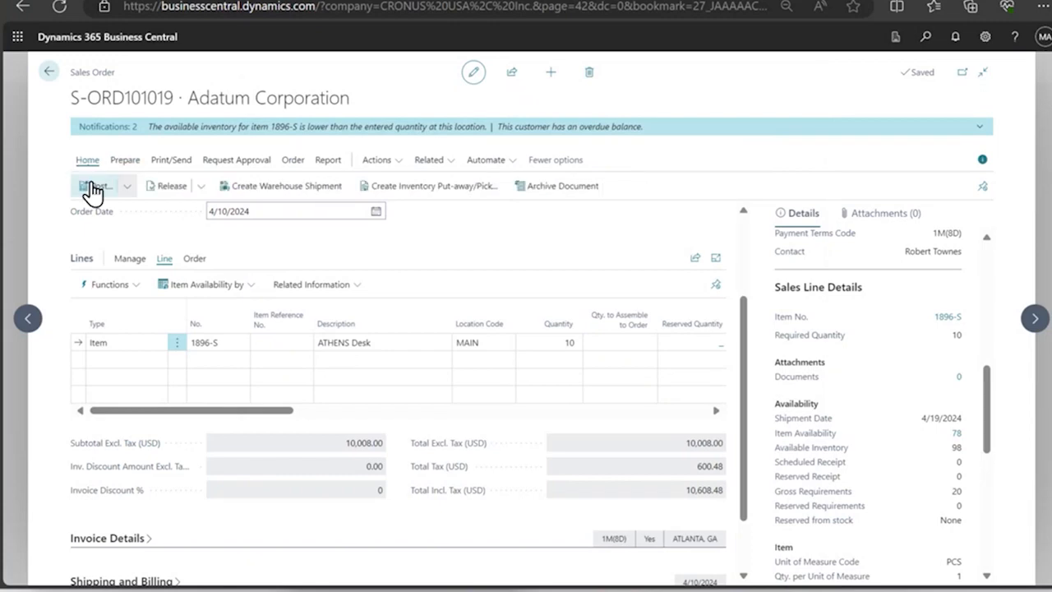
pyautogui.click(93, 189)
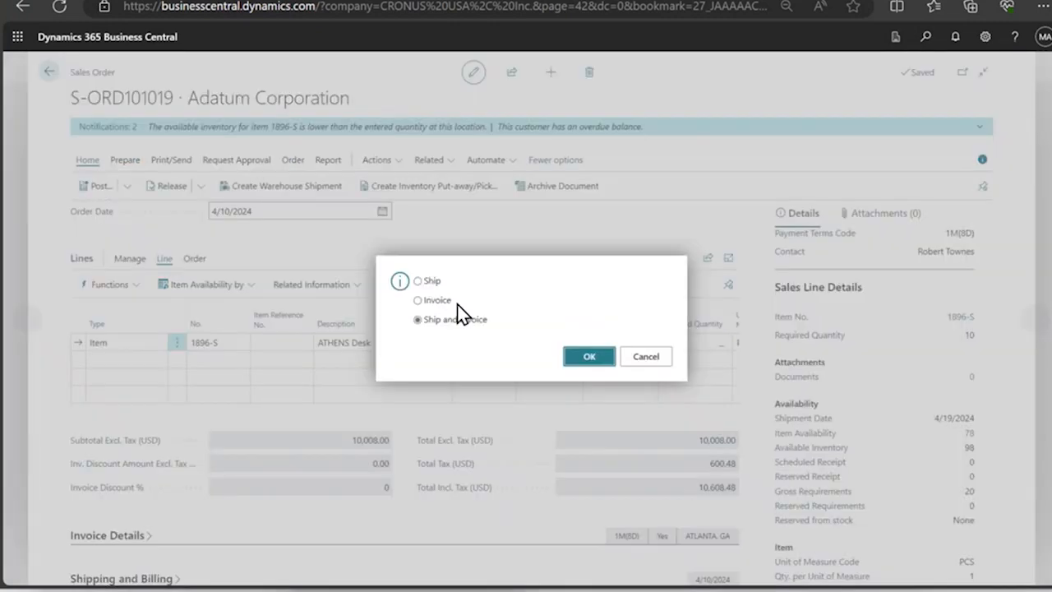
pyautogui.click(589, 358)
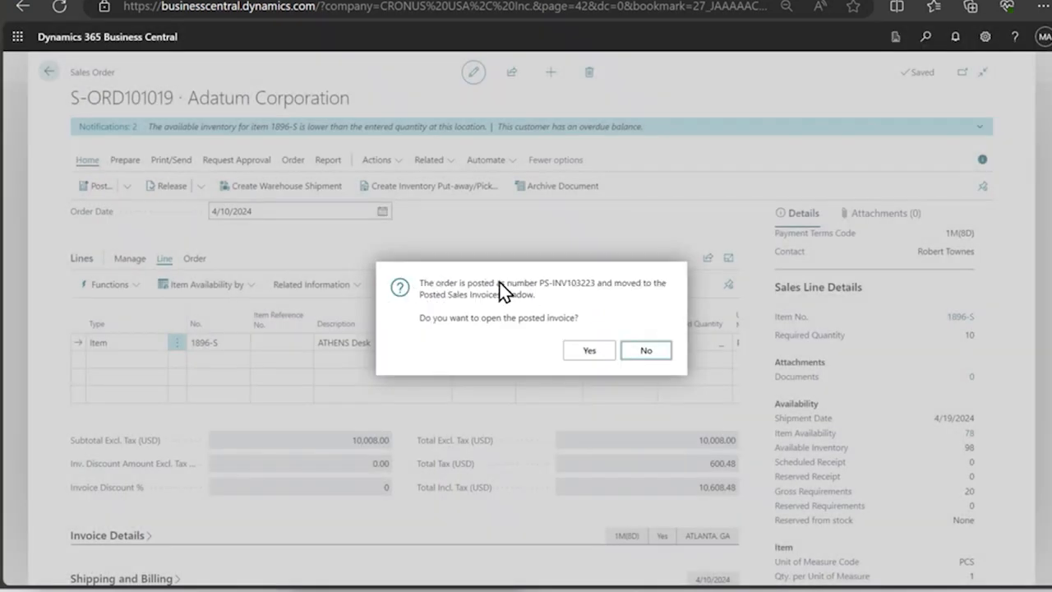
# Open the posted sales invoice to review it, and return to the CRONUS home page
pyautogui.click(590, 360)
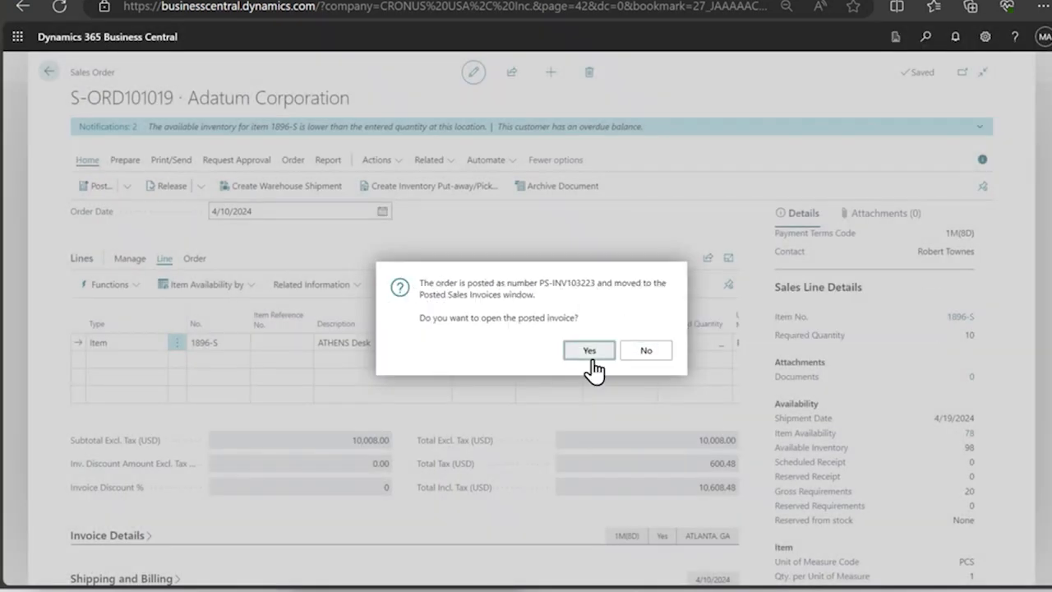
pyautogui.click(590, 360)
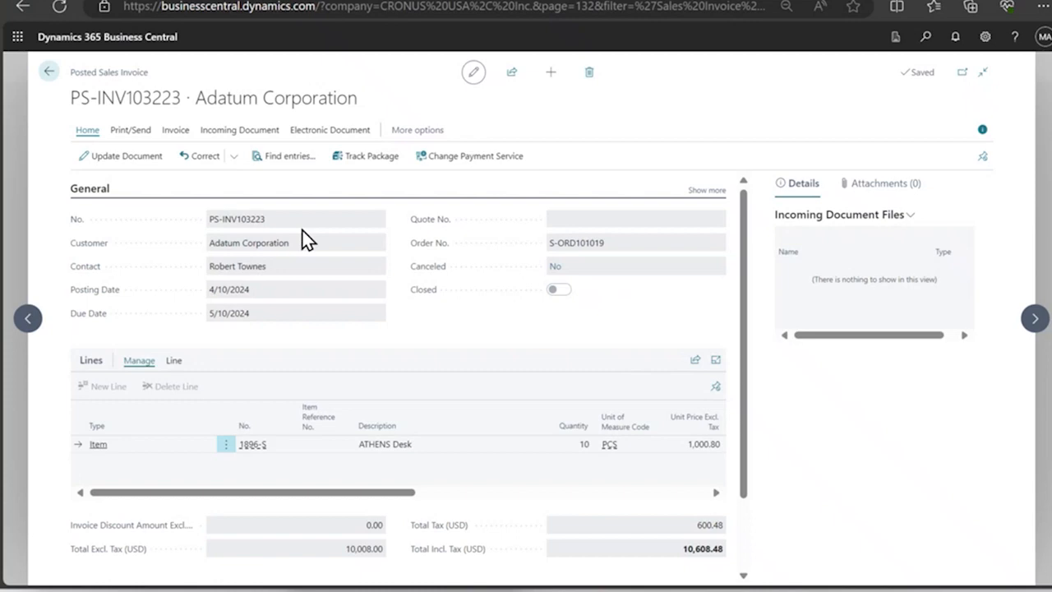
pyautogui.click(49, 73)
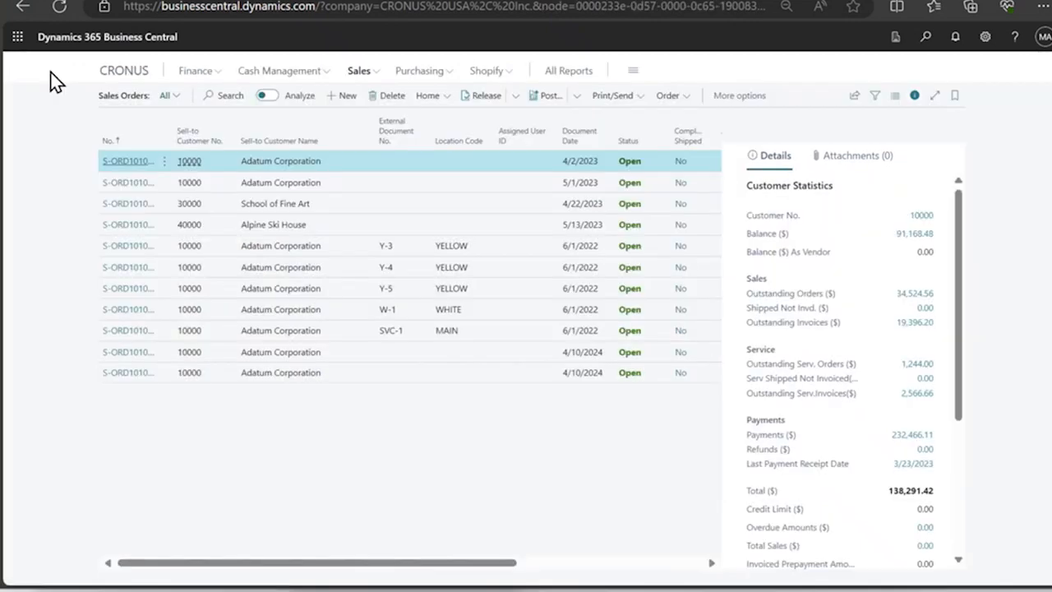
pyautogui.click(125, 72)
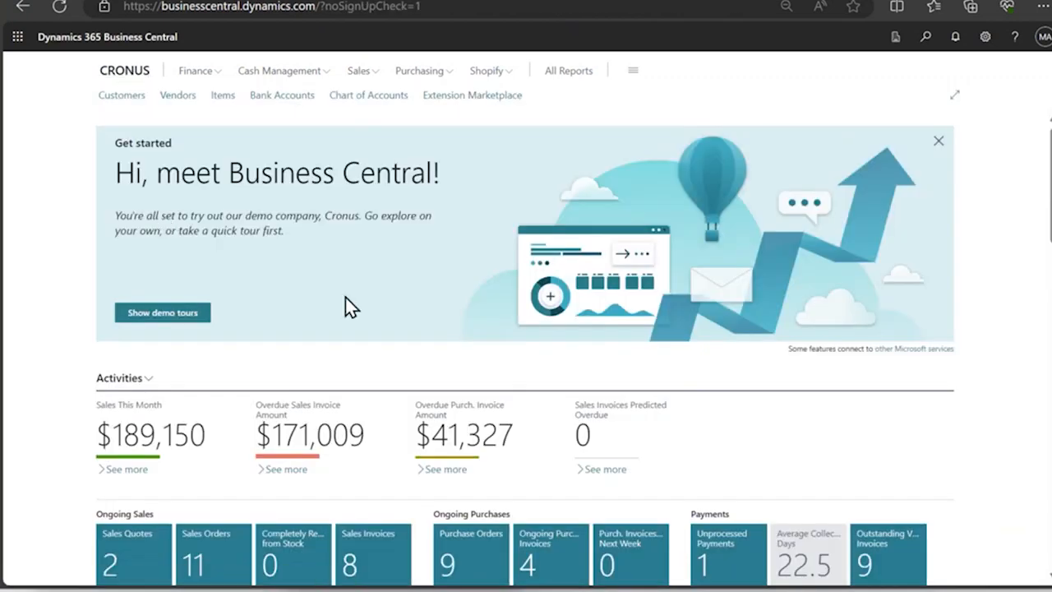